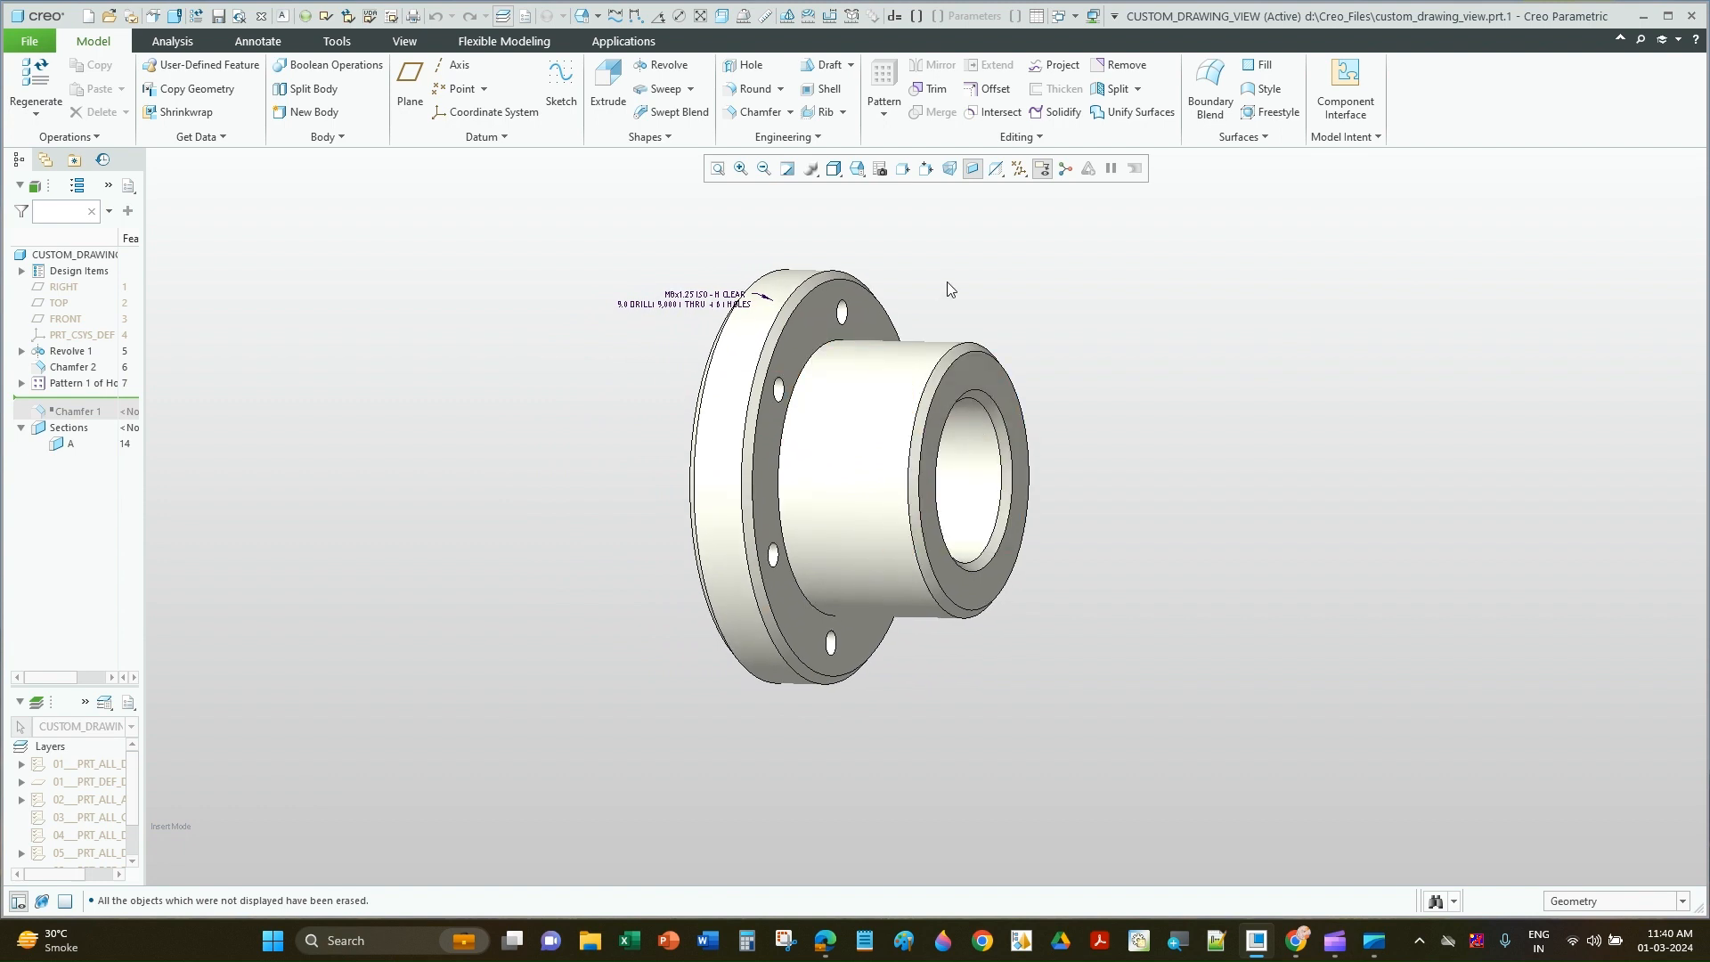
Step: Start a new drawing of the open flange part, using the drawing model's file name and no default template
scroll(944, 280, up, 2)
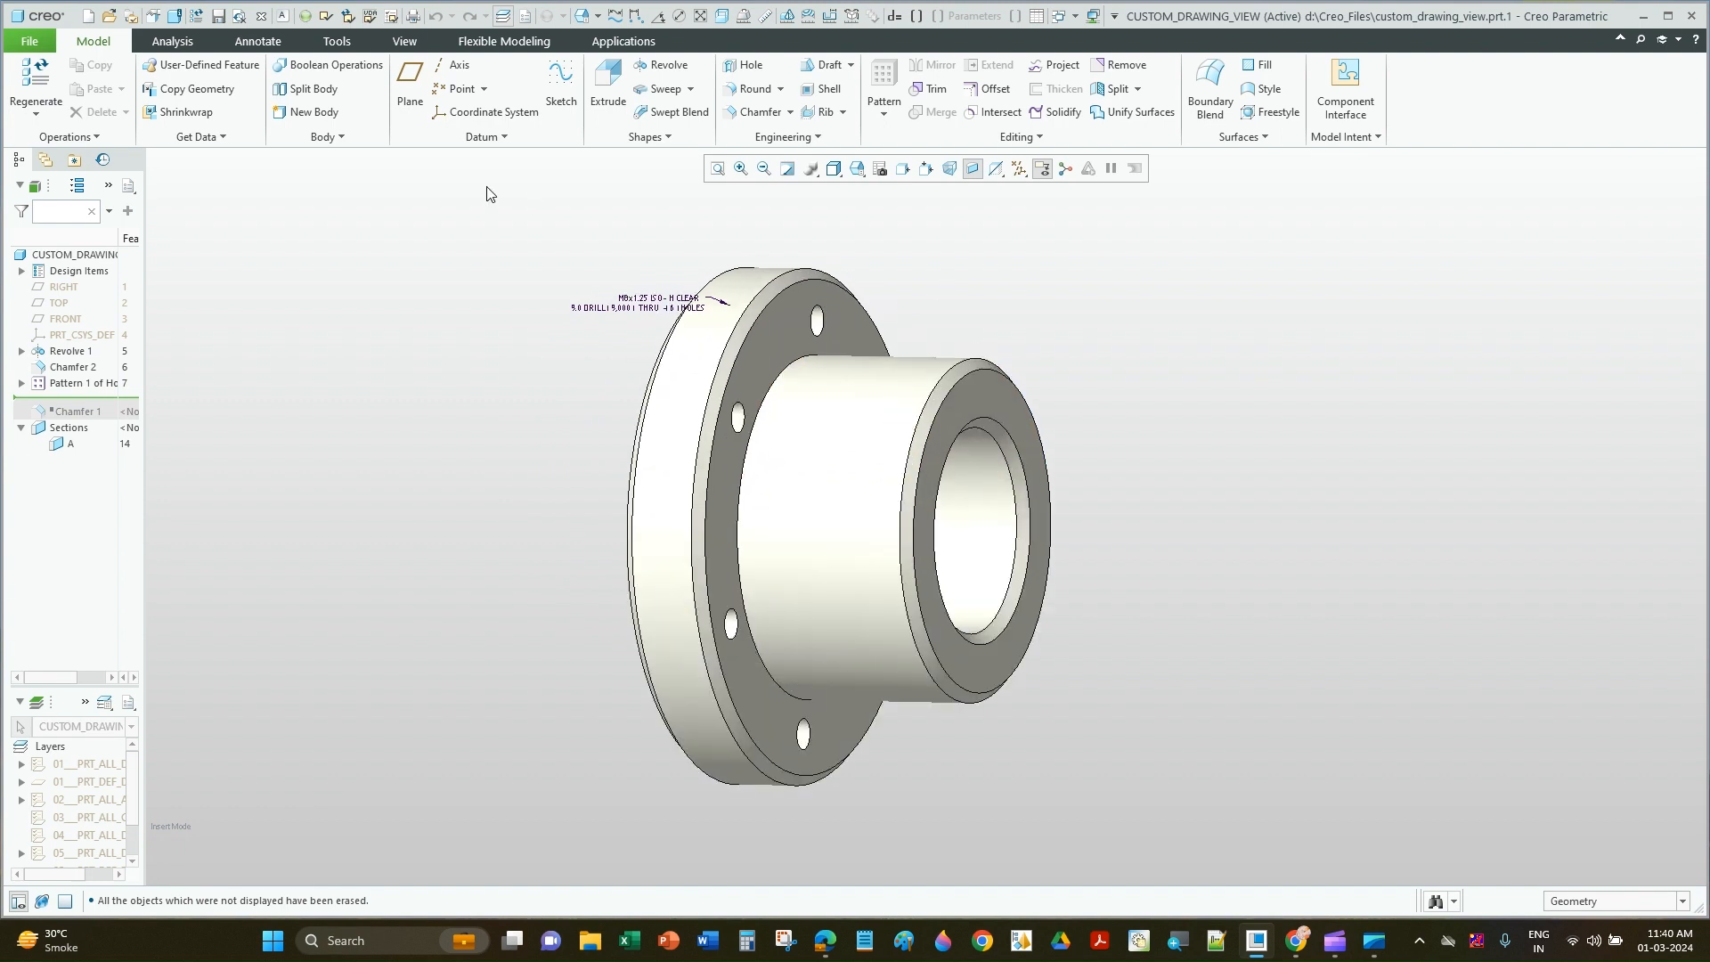
click(89, 15)
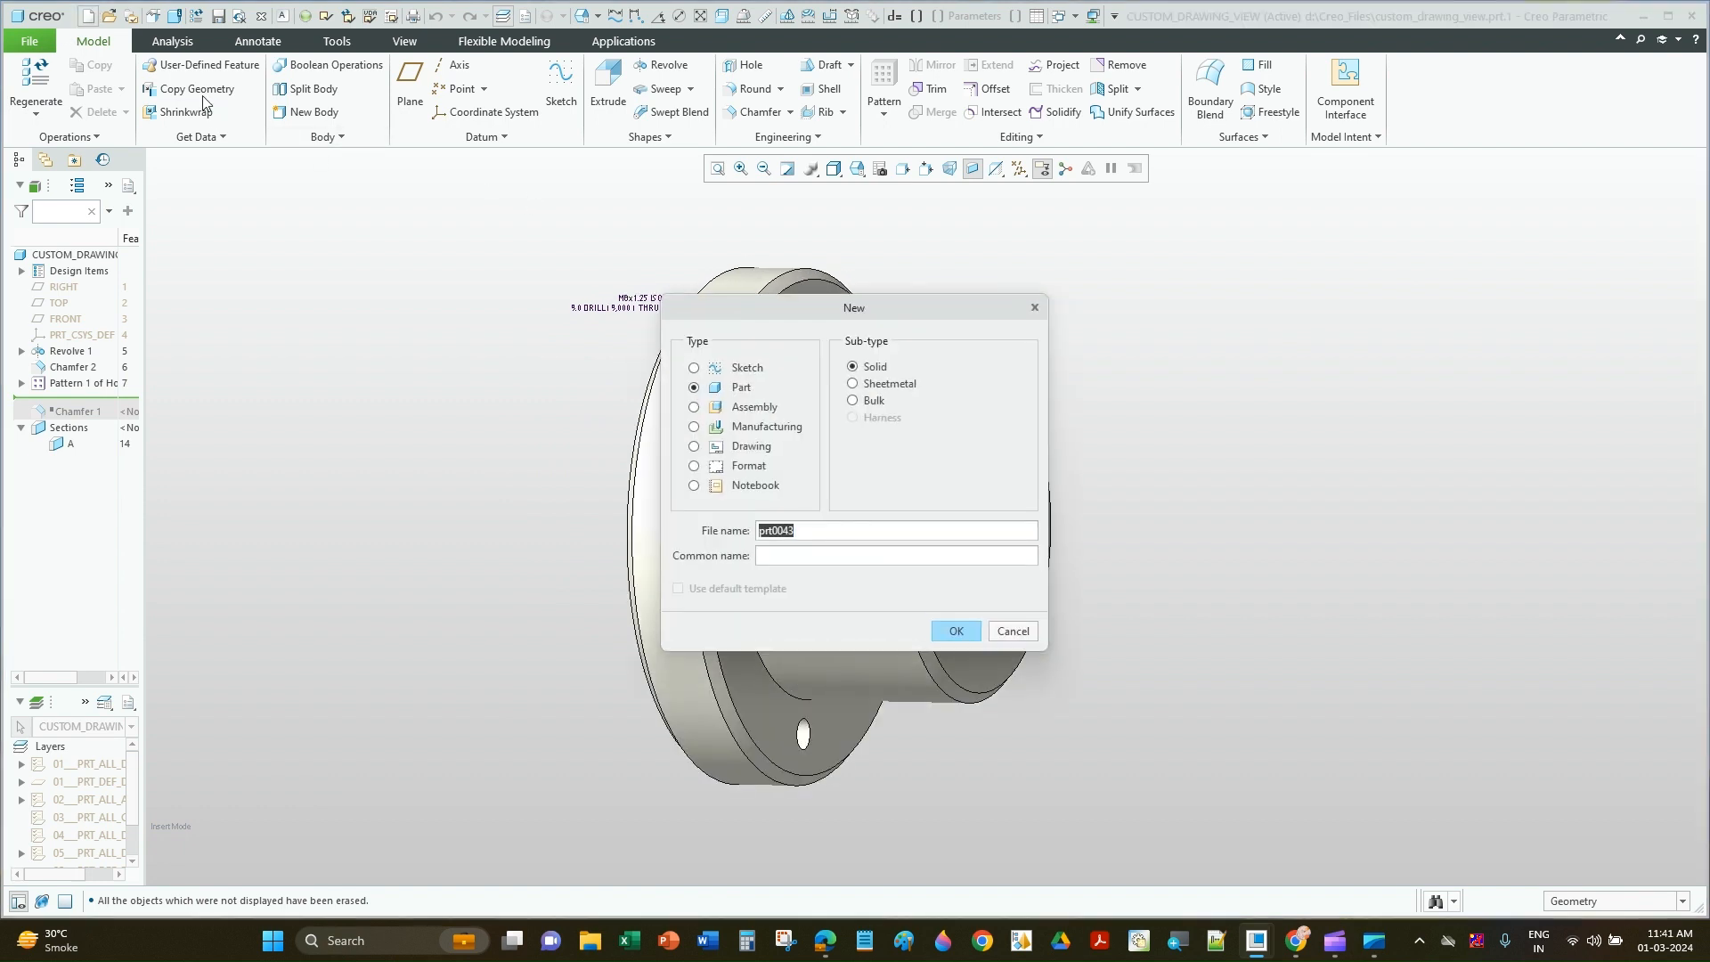
click(748, 447)
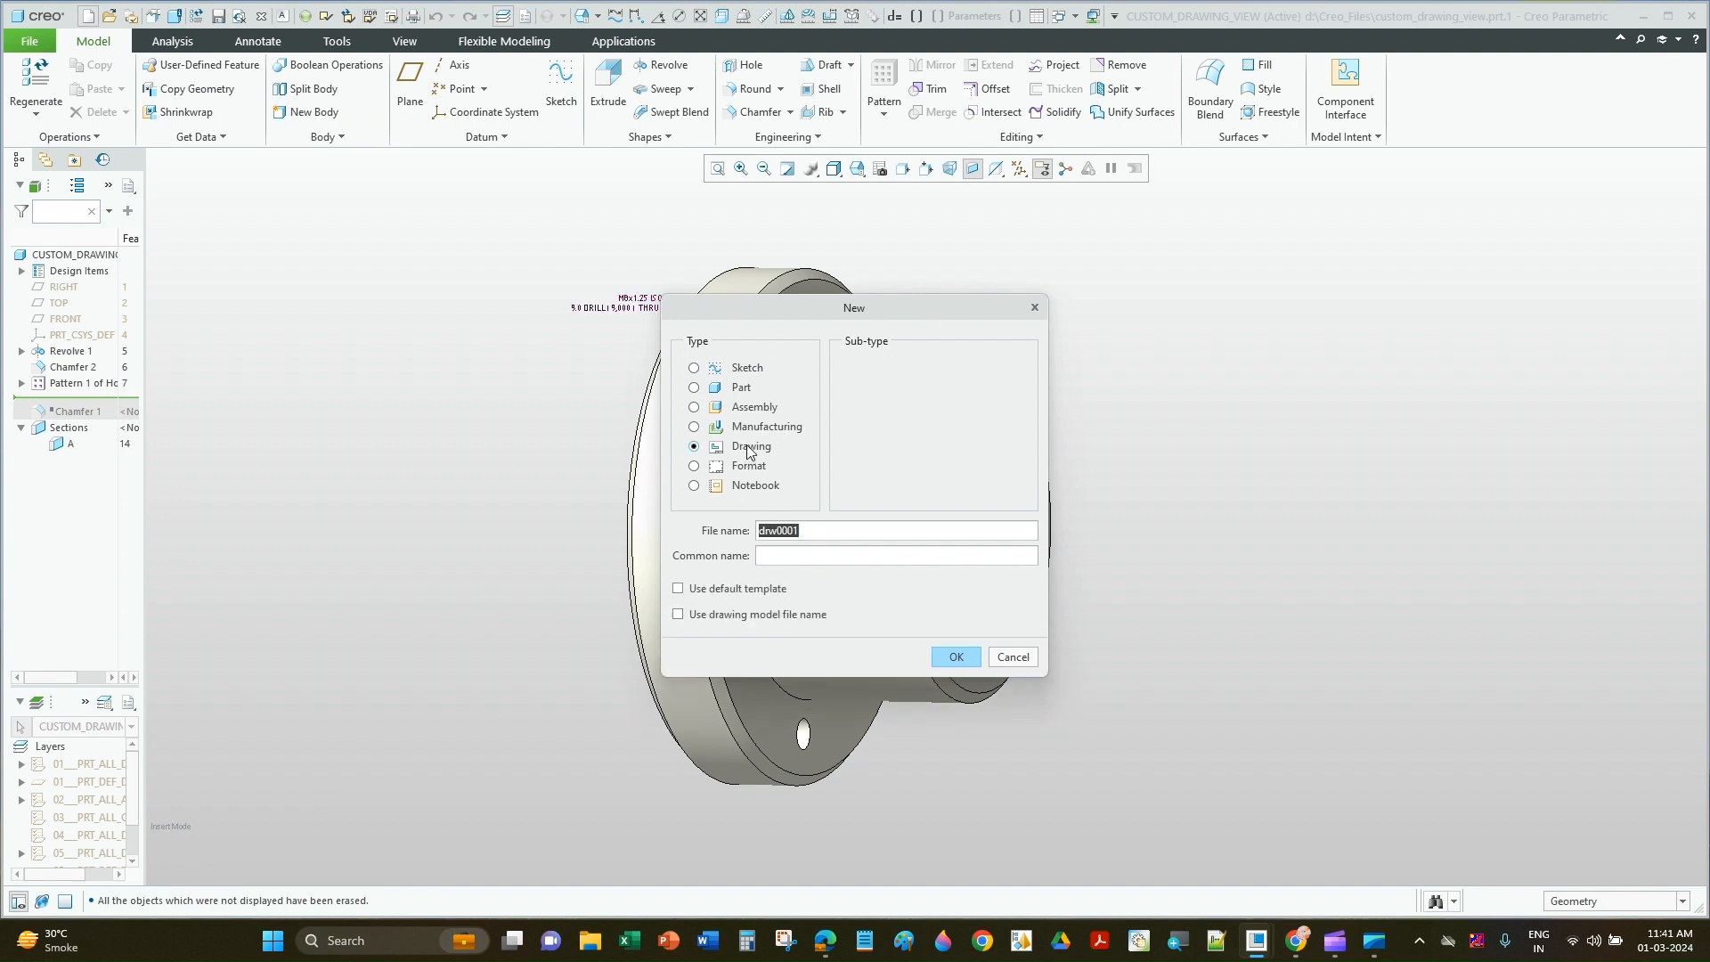
click(706, 618)
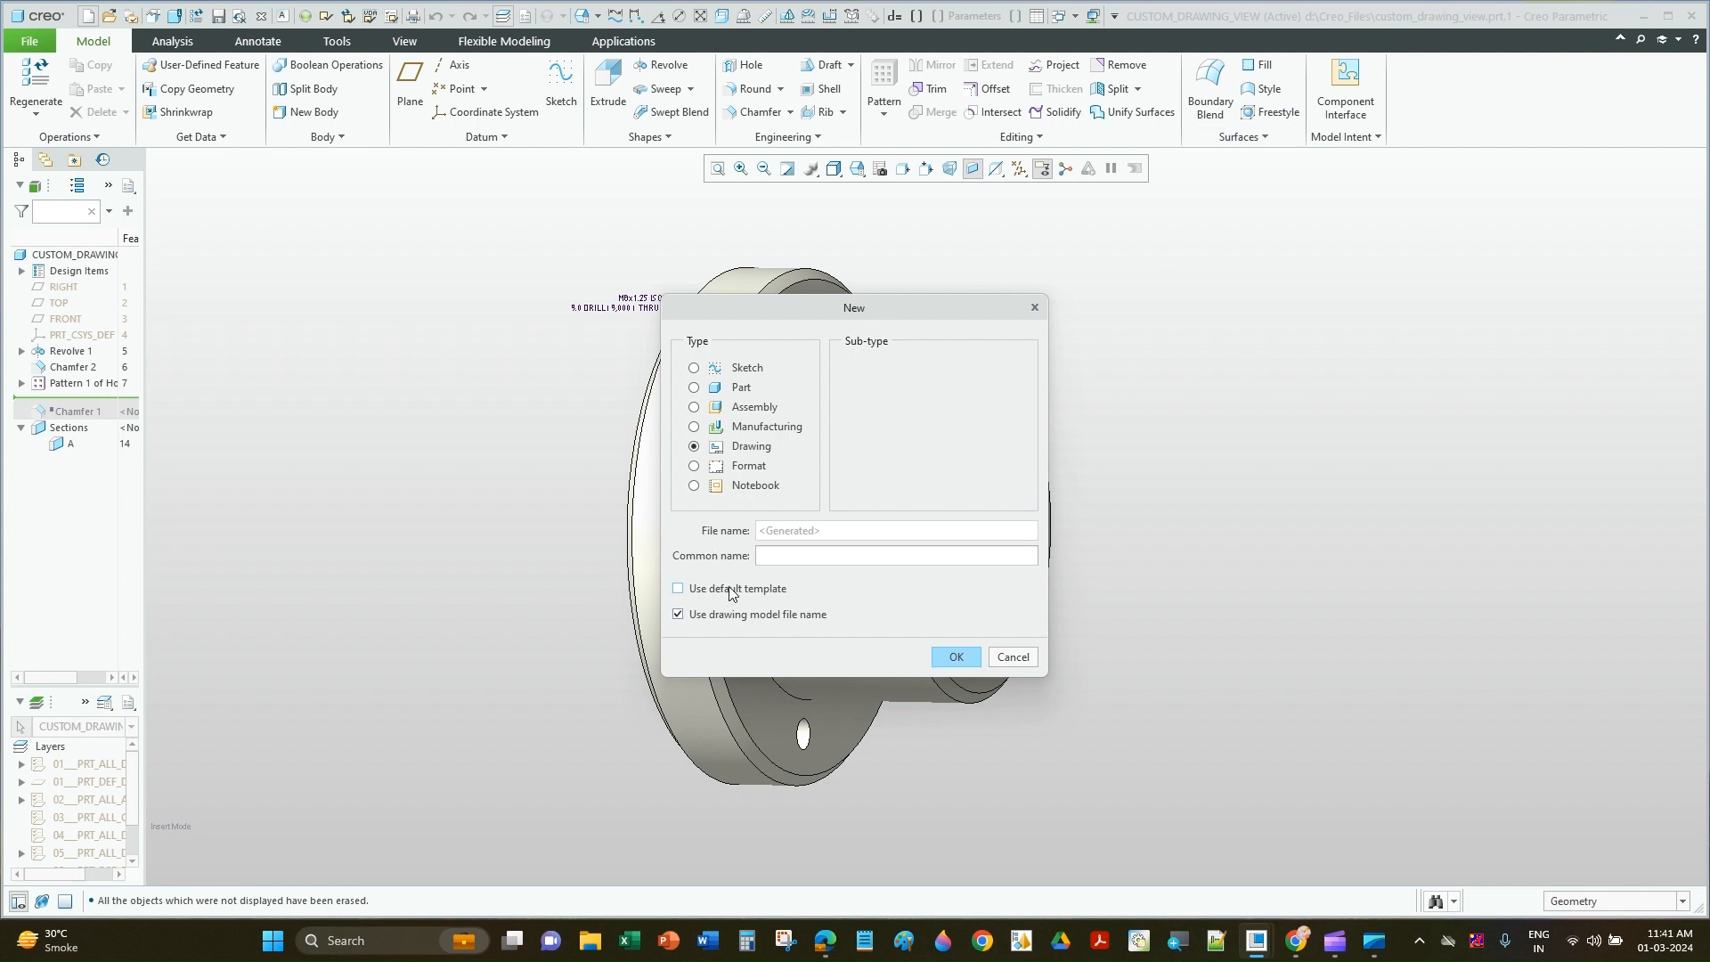
click(784, 555)
click(956, 659)
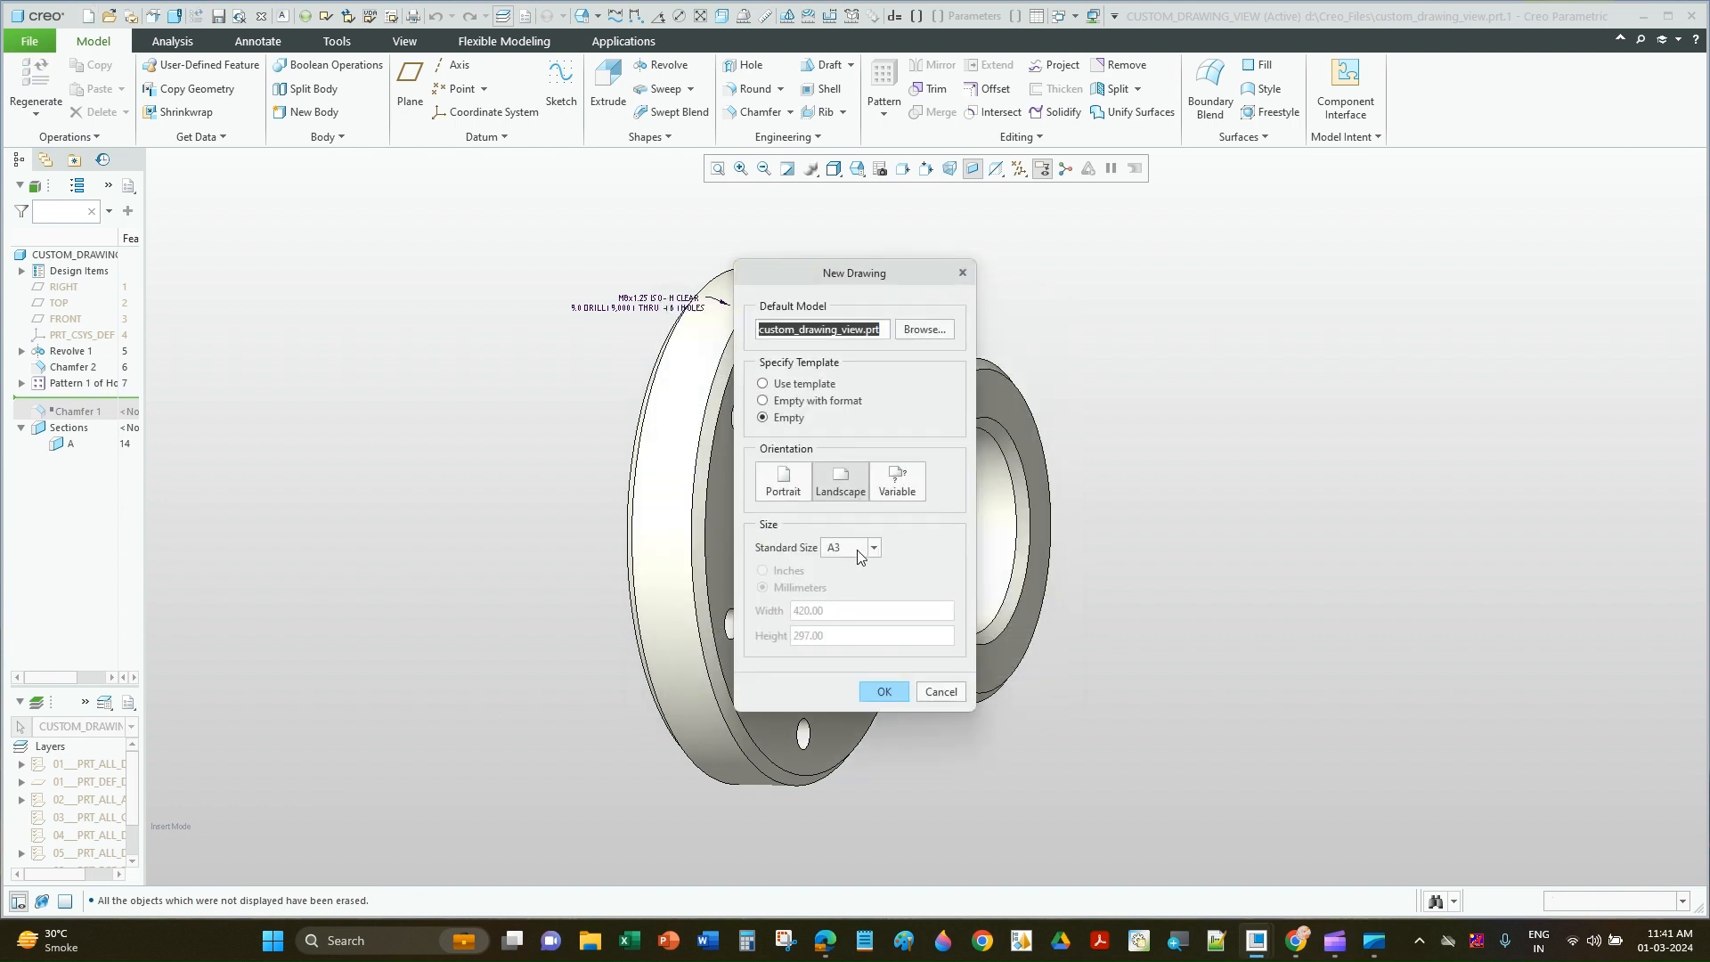
Step: Create the drawing of custom_drawing_view.prt from the a3_drawing template
click(804, 386)
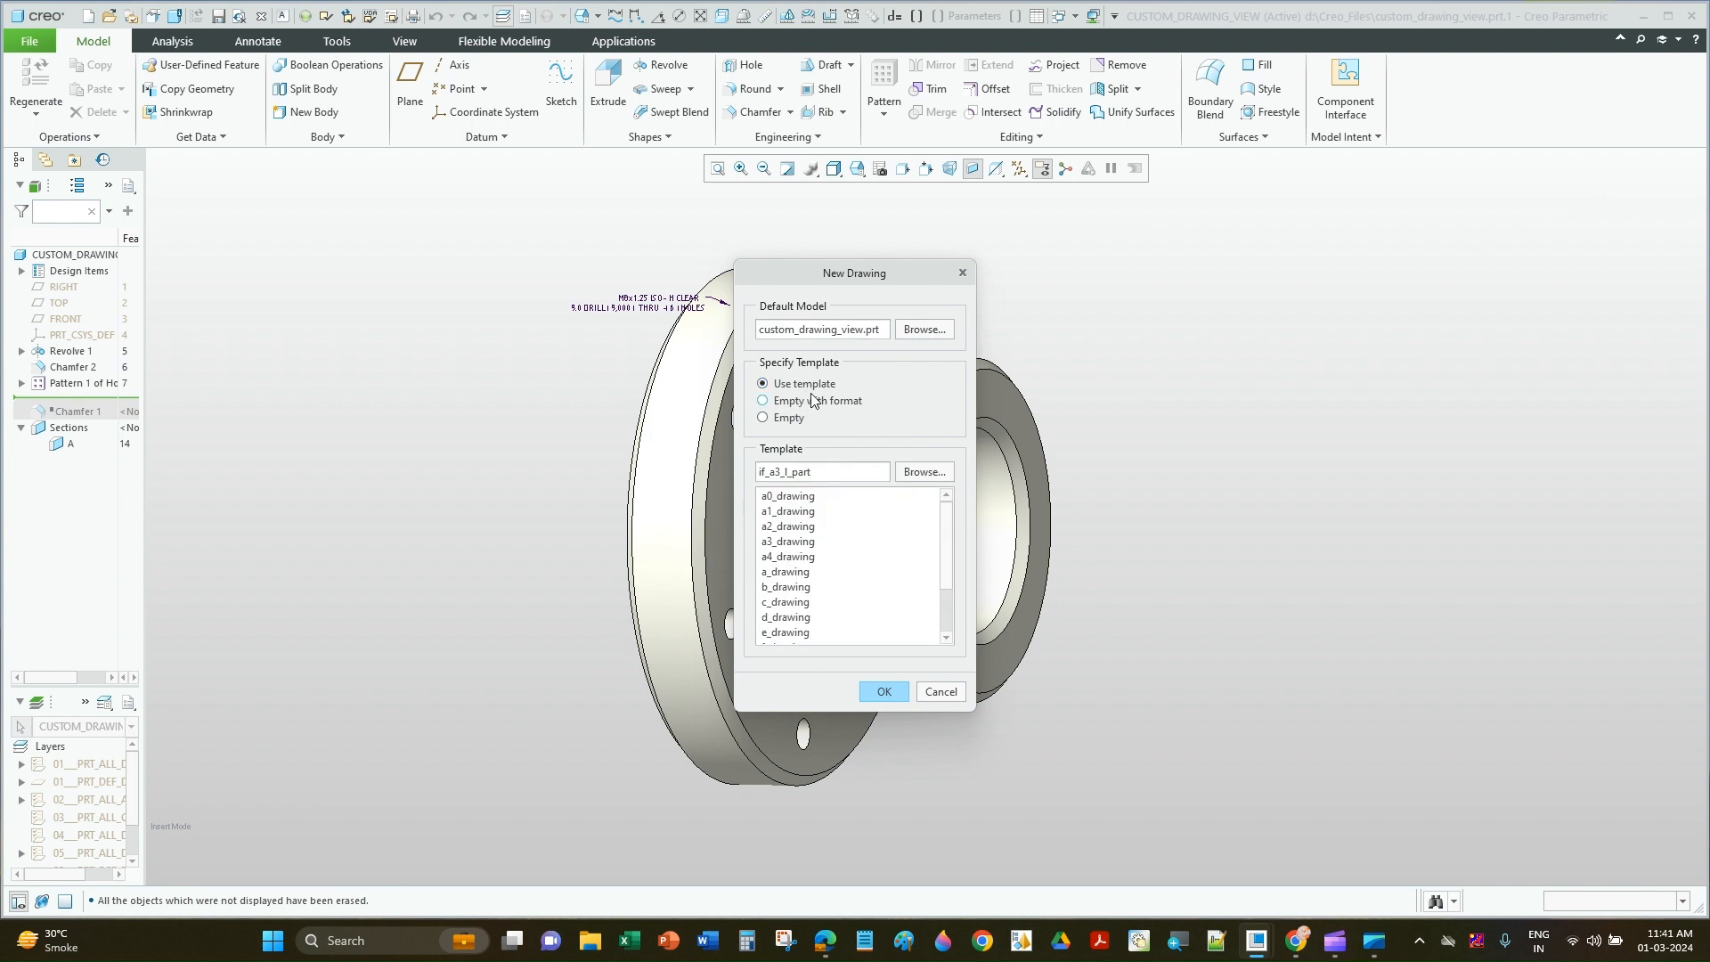
click(793, 543)
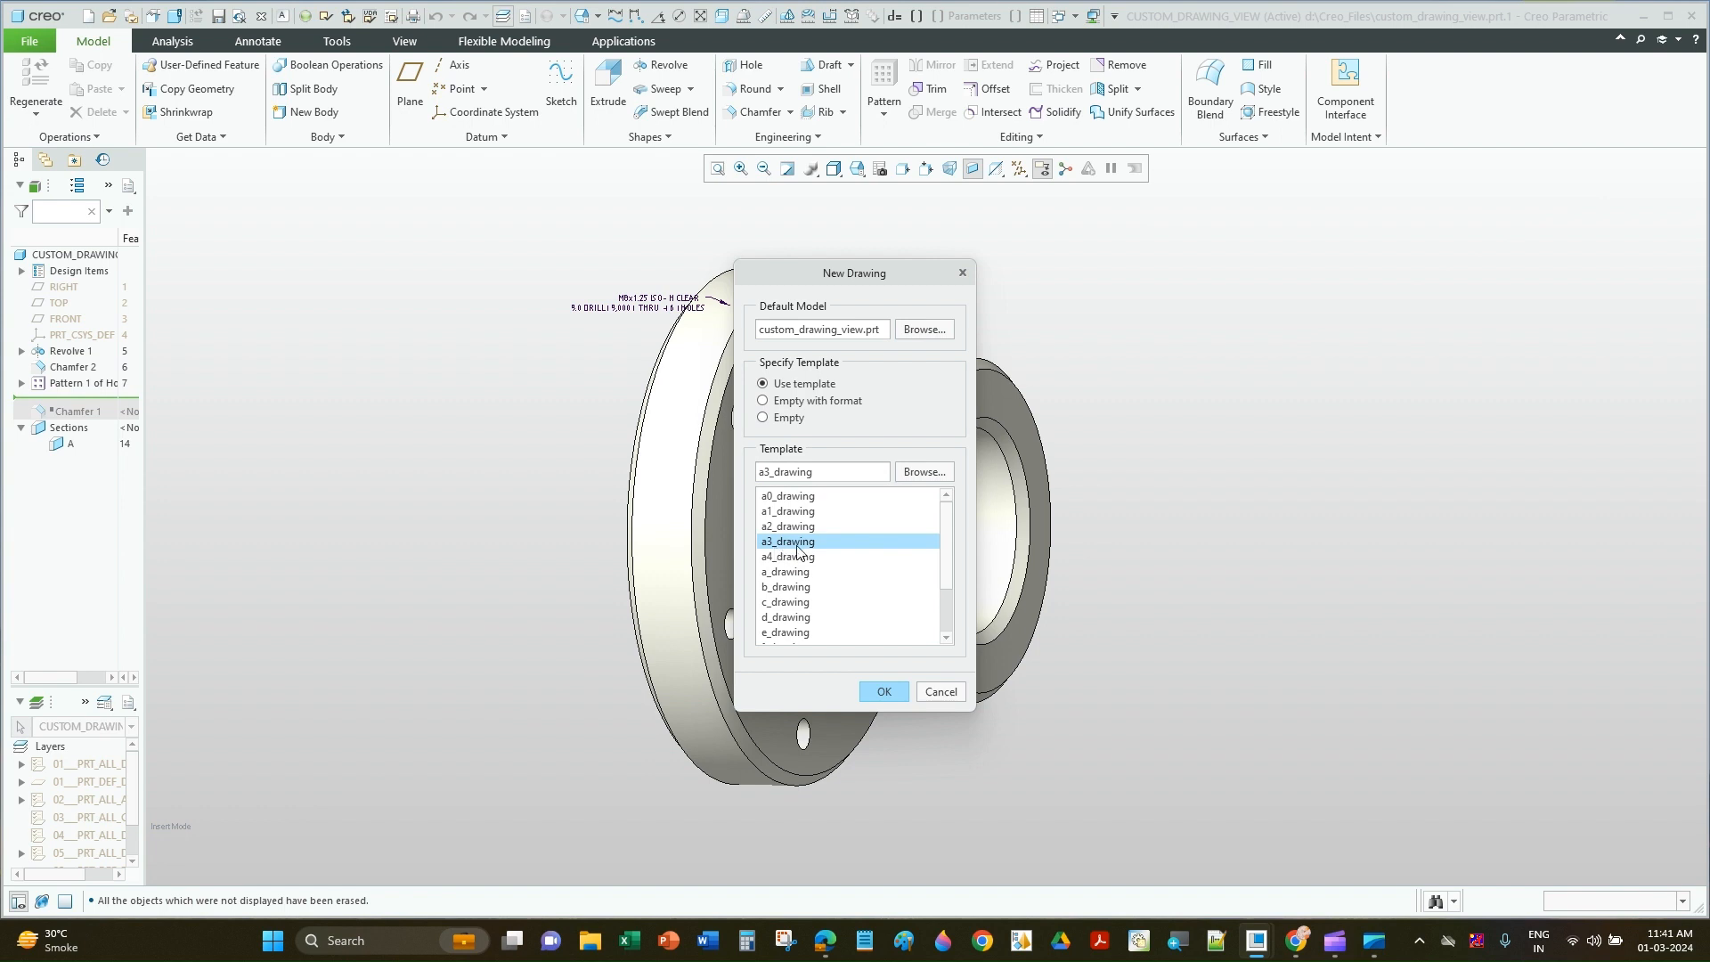
click(882, 693)
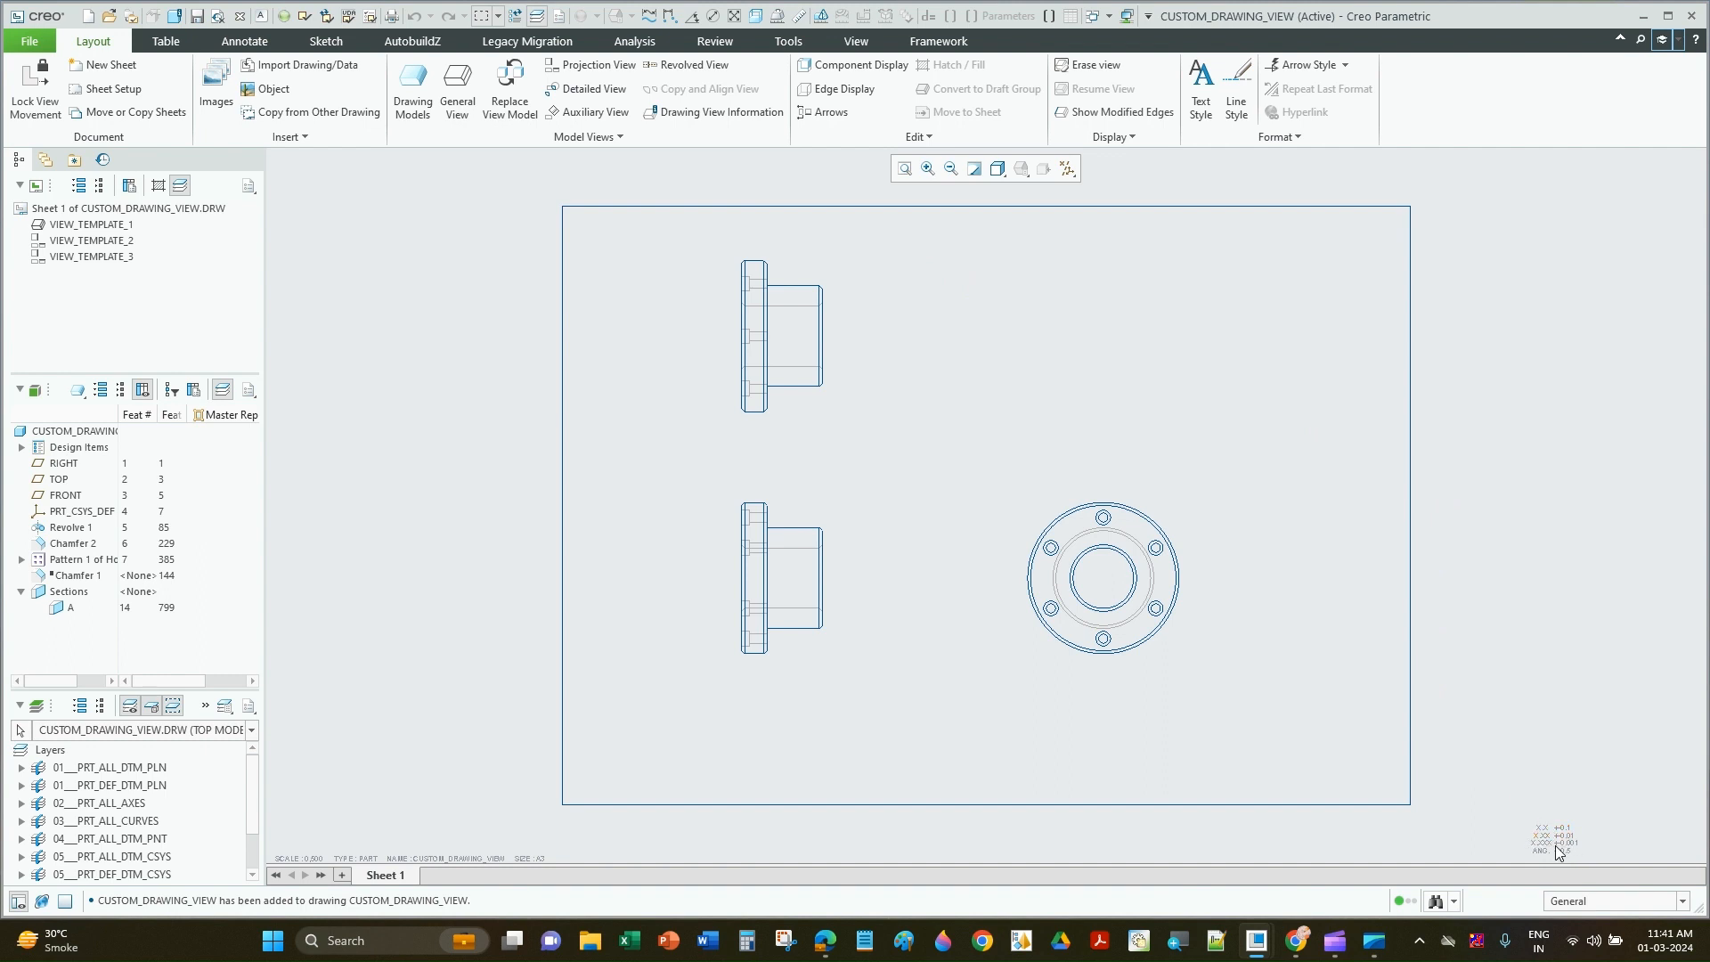
drag(1537, 796, 1590, 862)
drag(1508, 802, 1592, 866)
drag(1506, 796, 1595, 858)
Step: Load config_IF.dtl from the Creo_Standards folder into the drawing's detail options and apply it
click(30, 41)
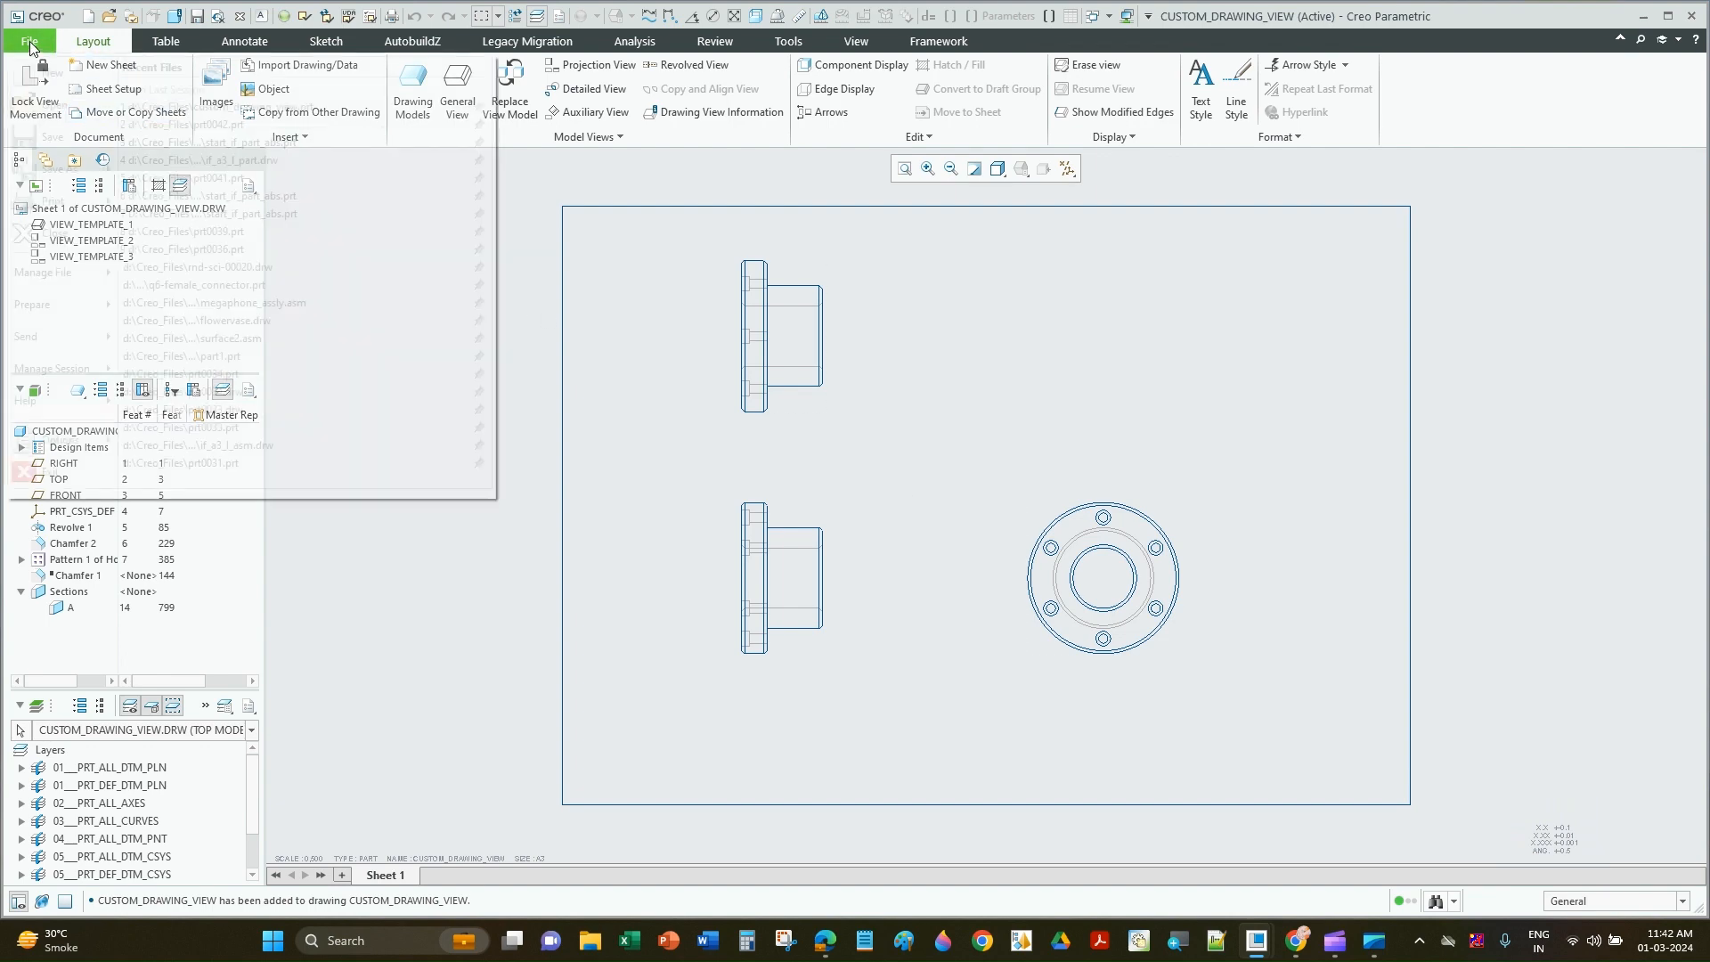
mouse_move(46, 313)
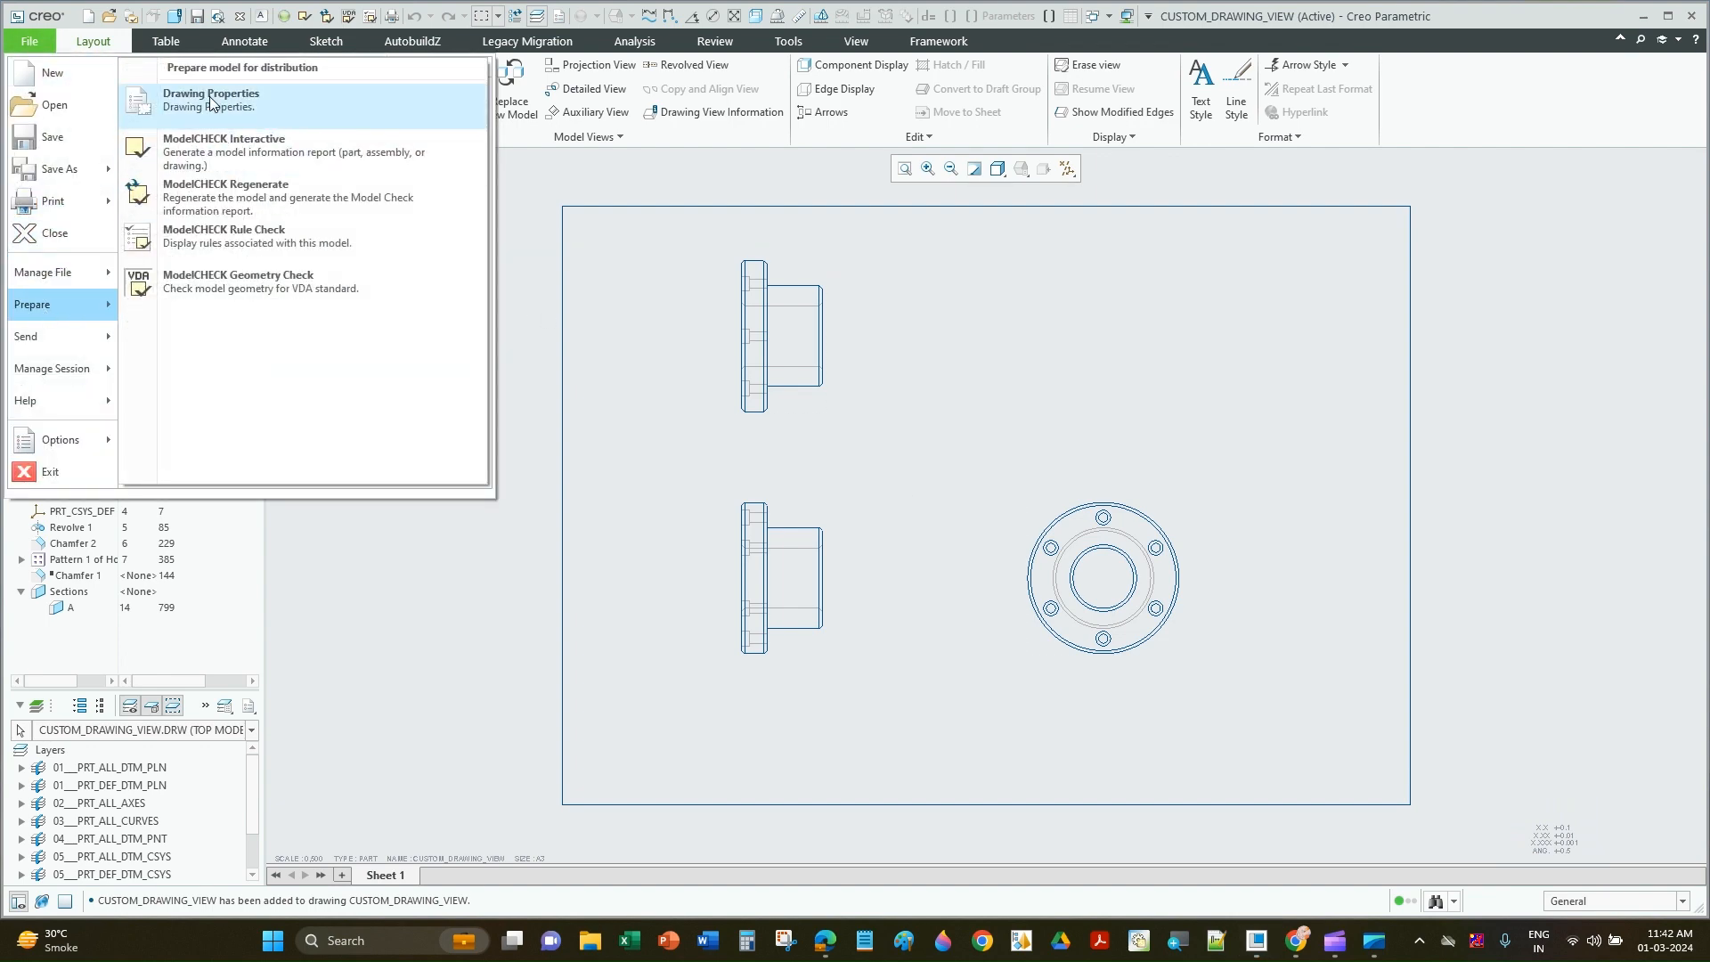
click(213, 98)
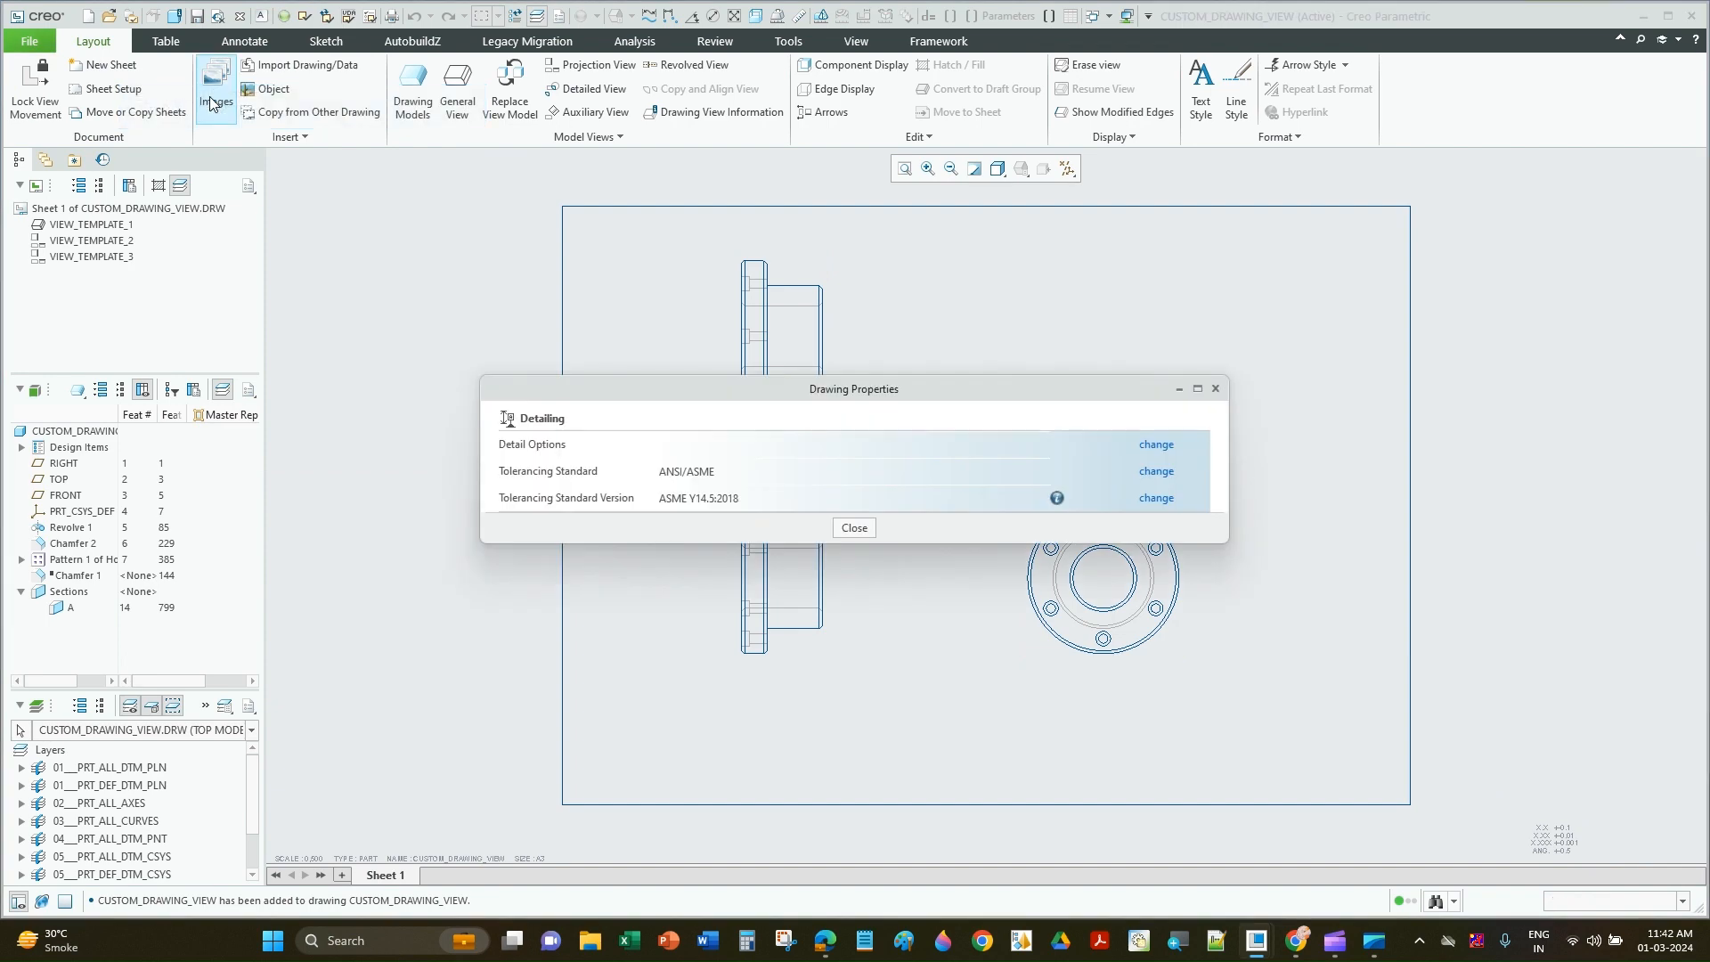
click(1155, 446)
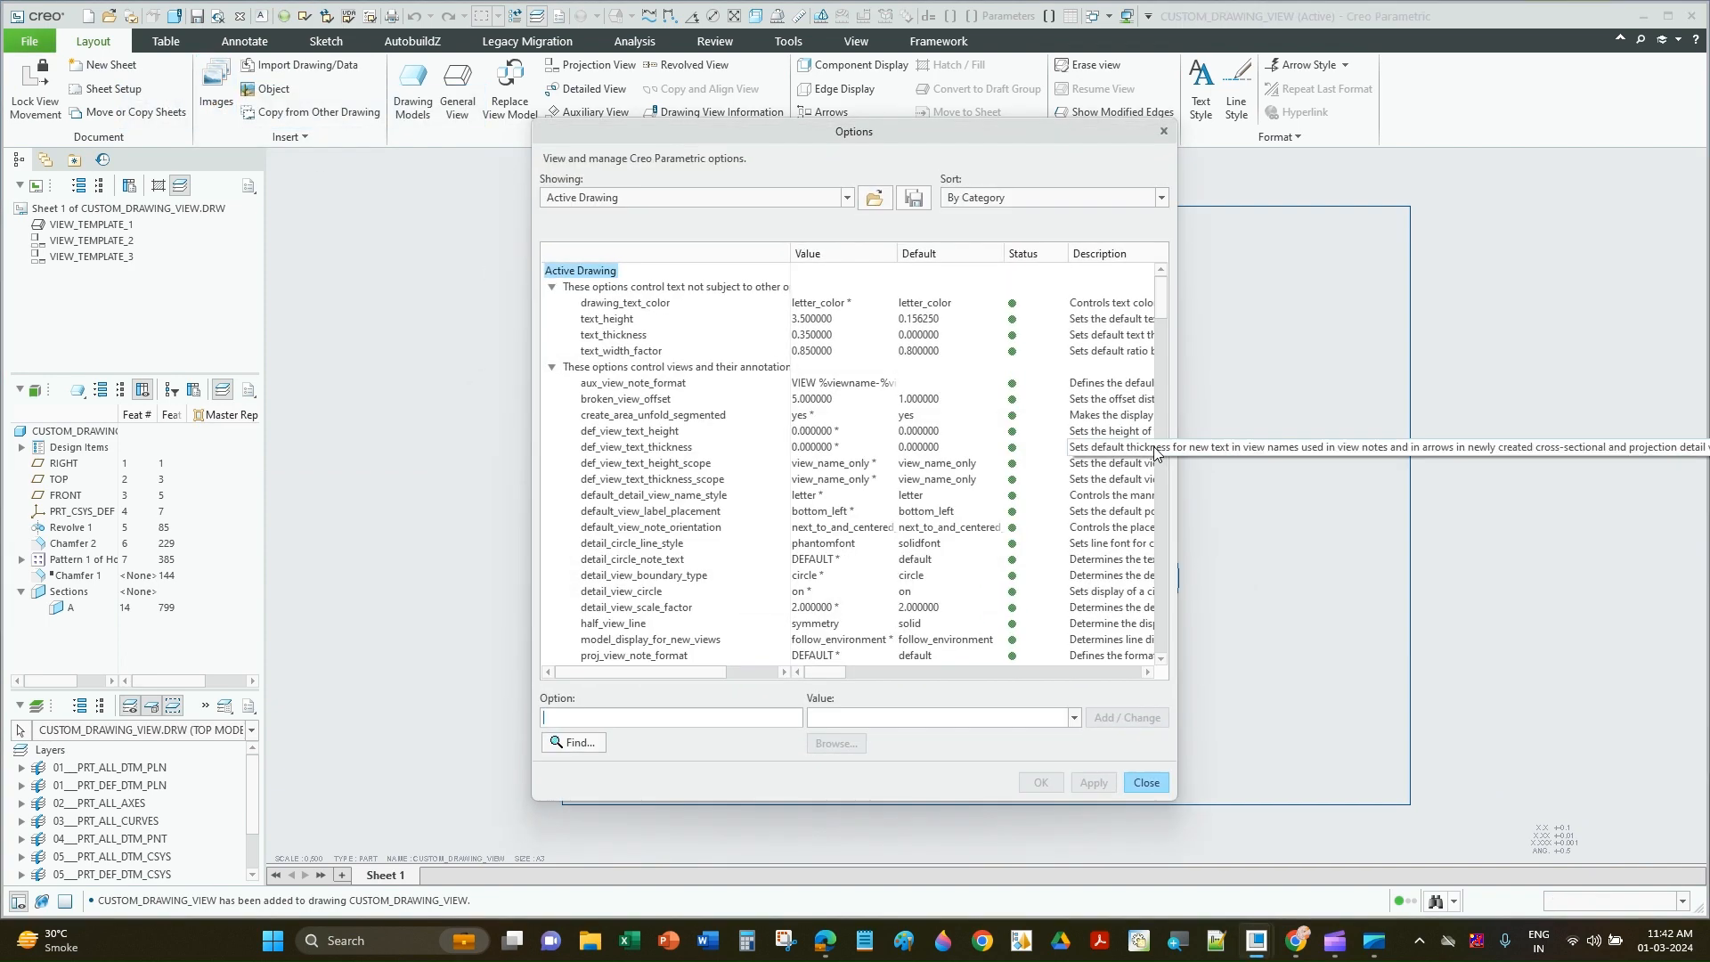
click(874, 200)
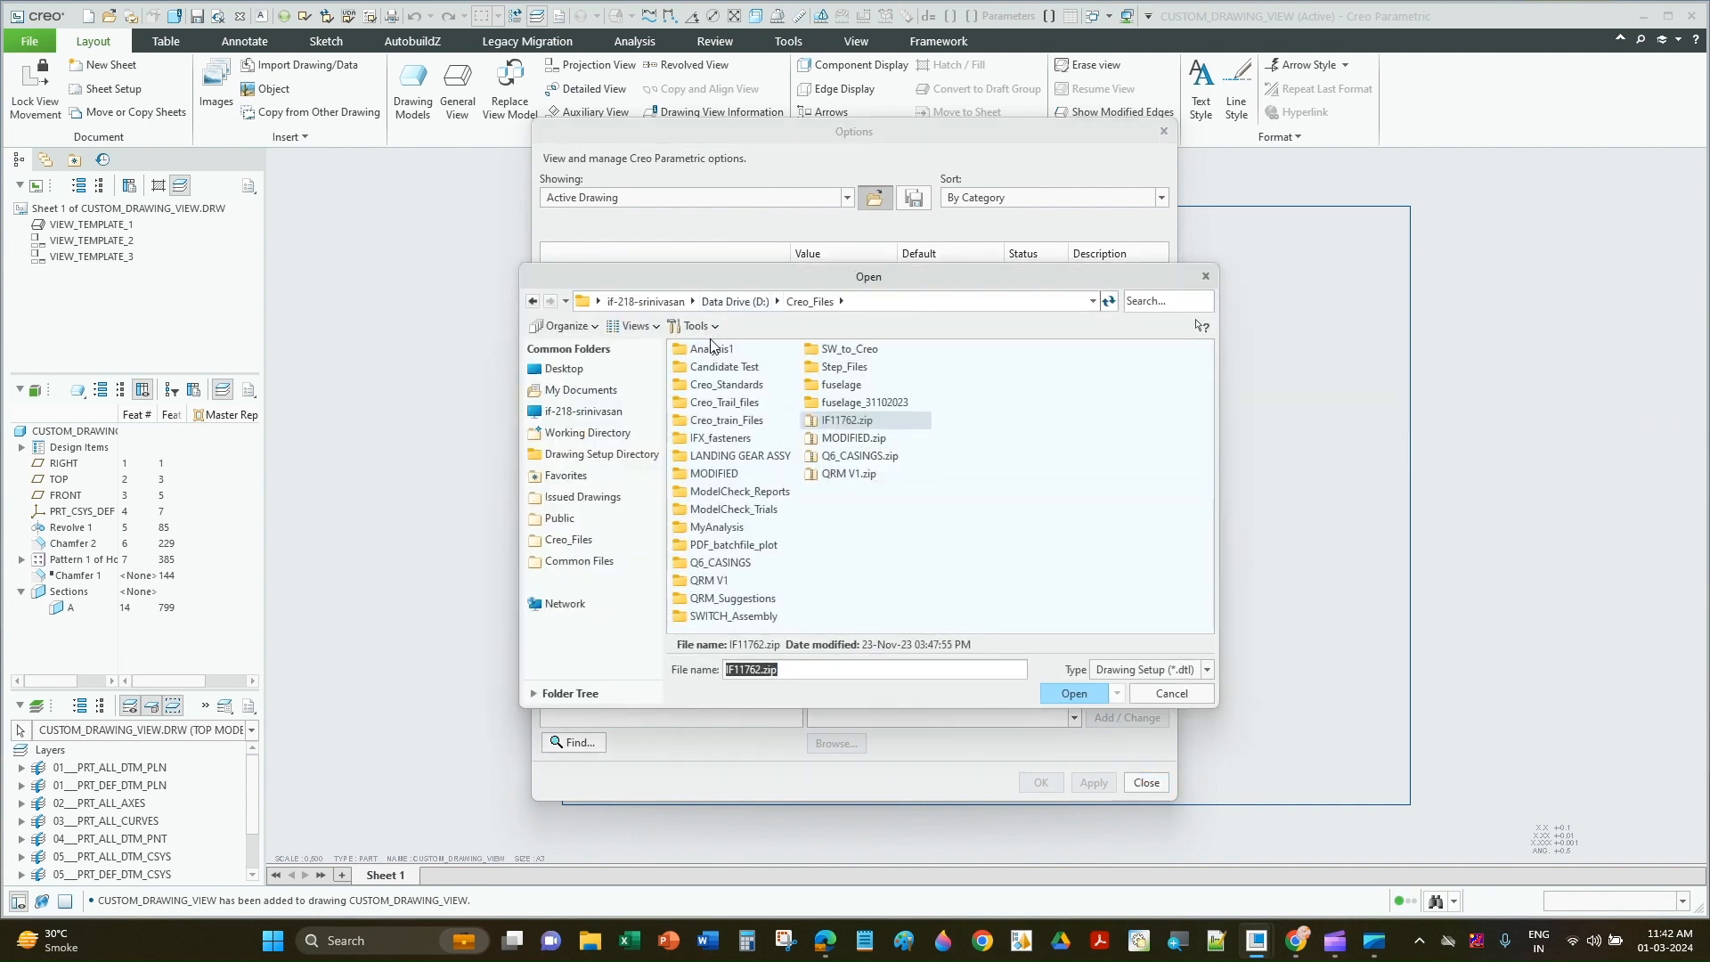
double_click(712, 385)
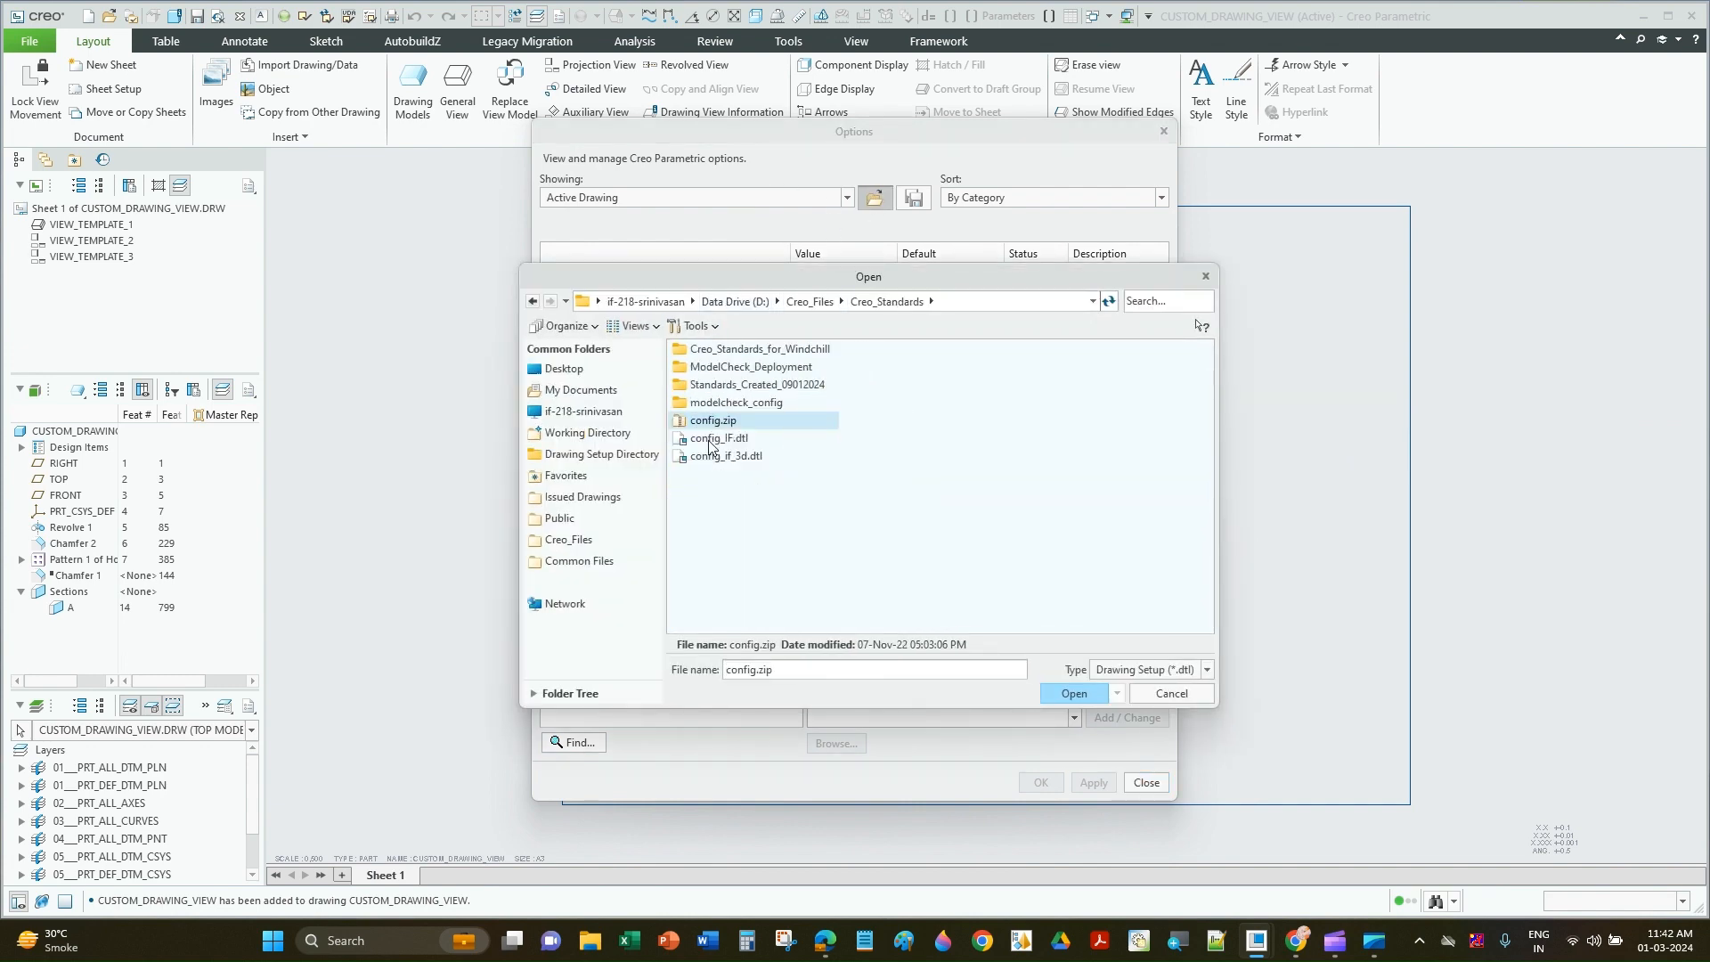
click(714, 439)
click(1075, 694)
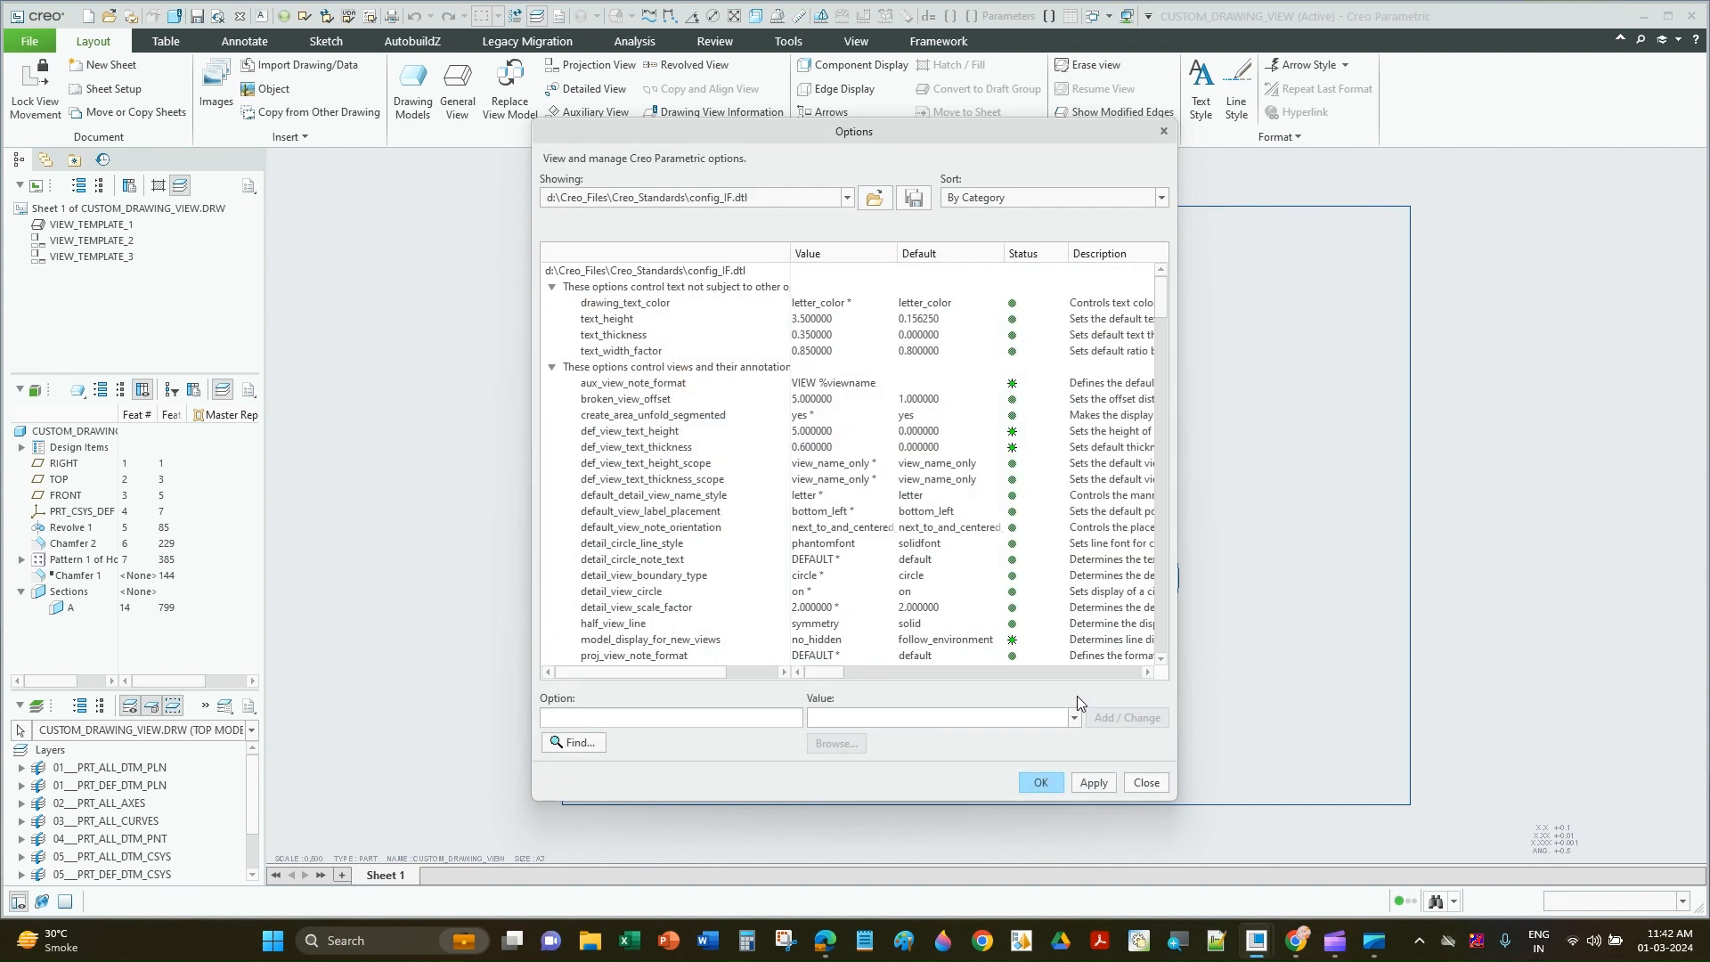
click(1095, 781)
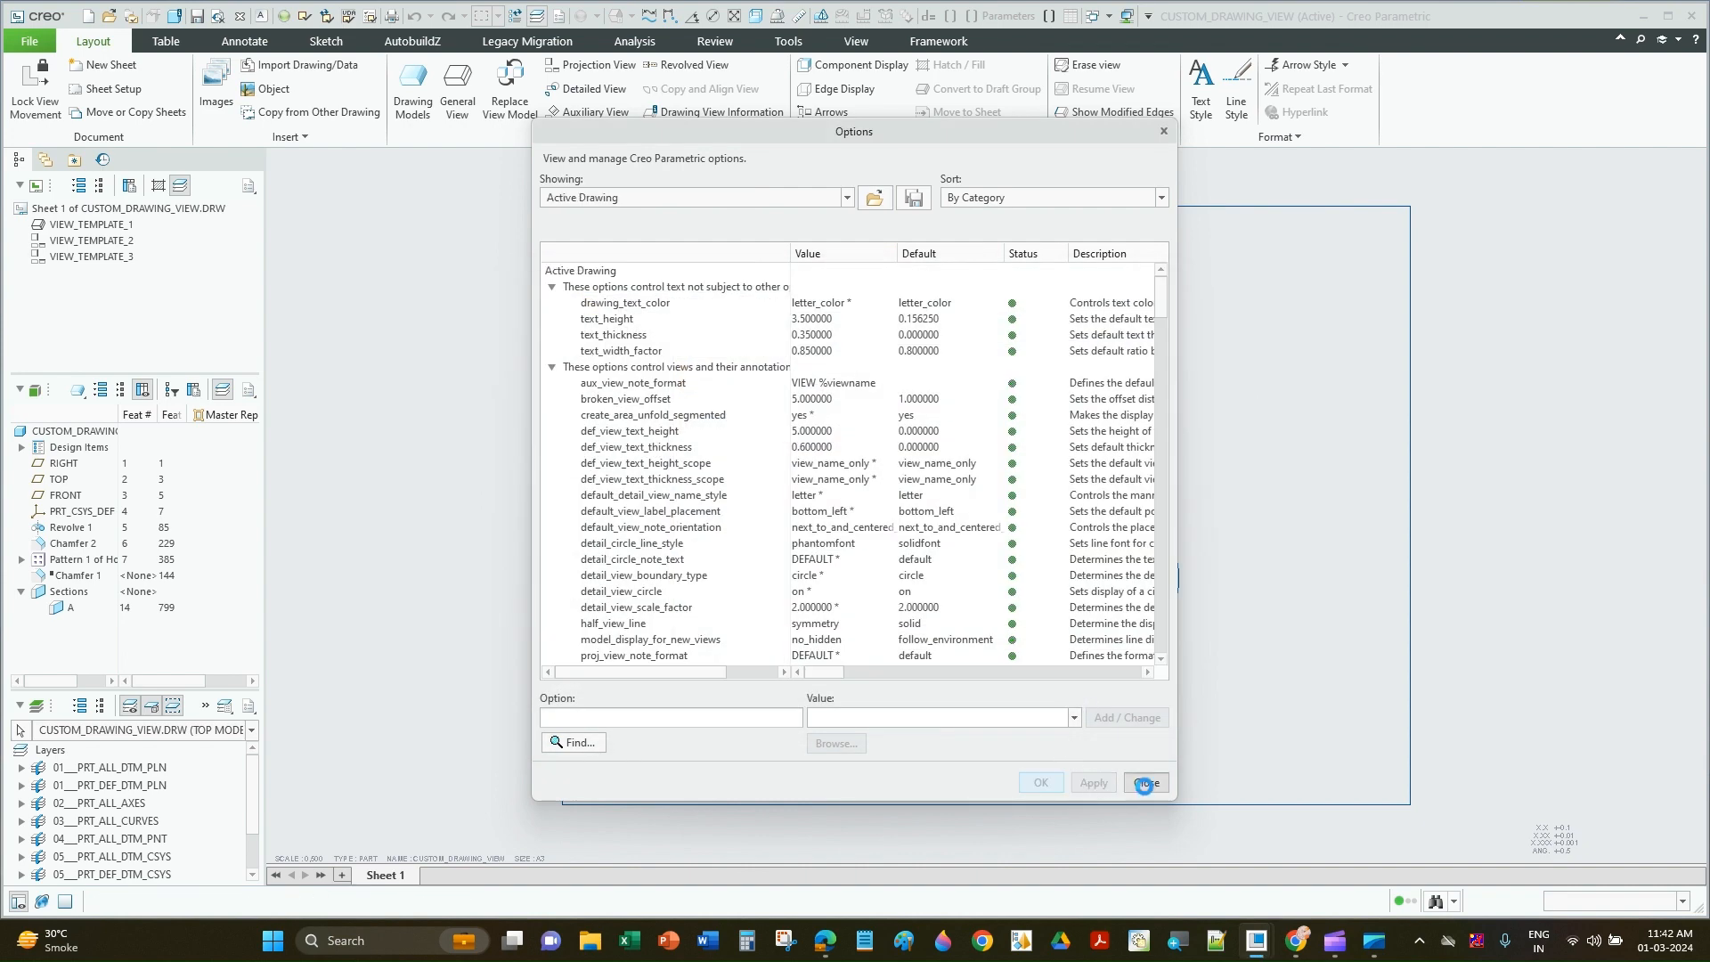
click(1145, 782)
Step: Change the drawing's tolerancing standard to ISO/DIN and close the drawing properties
click(1157, 472)
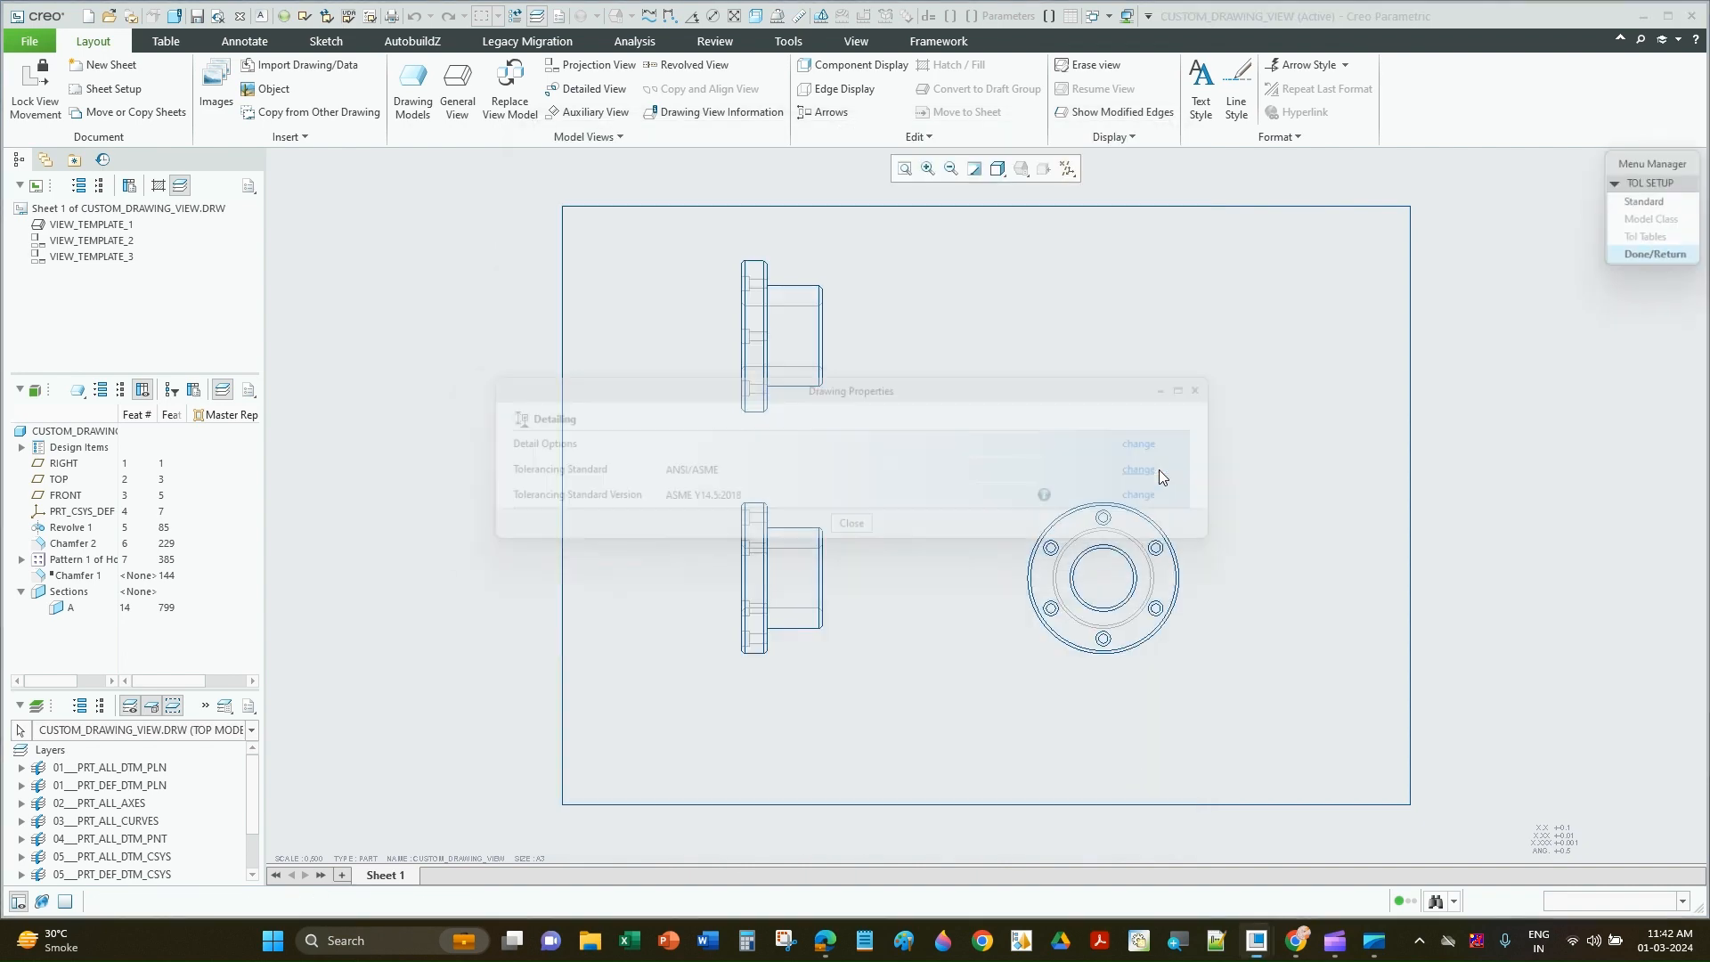
drag(1557, 198, 1218, 258)
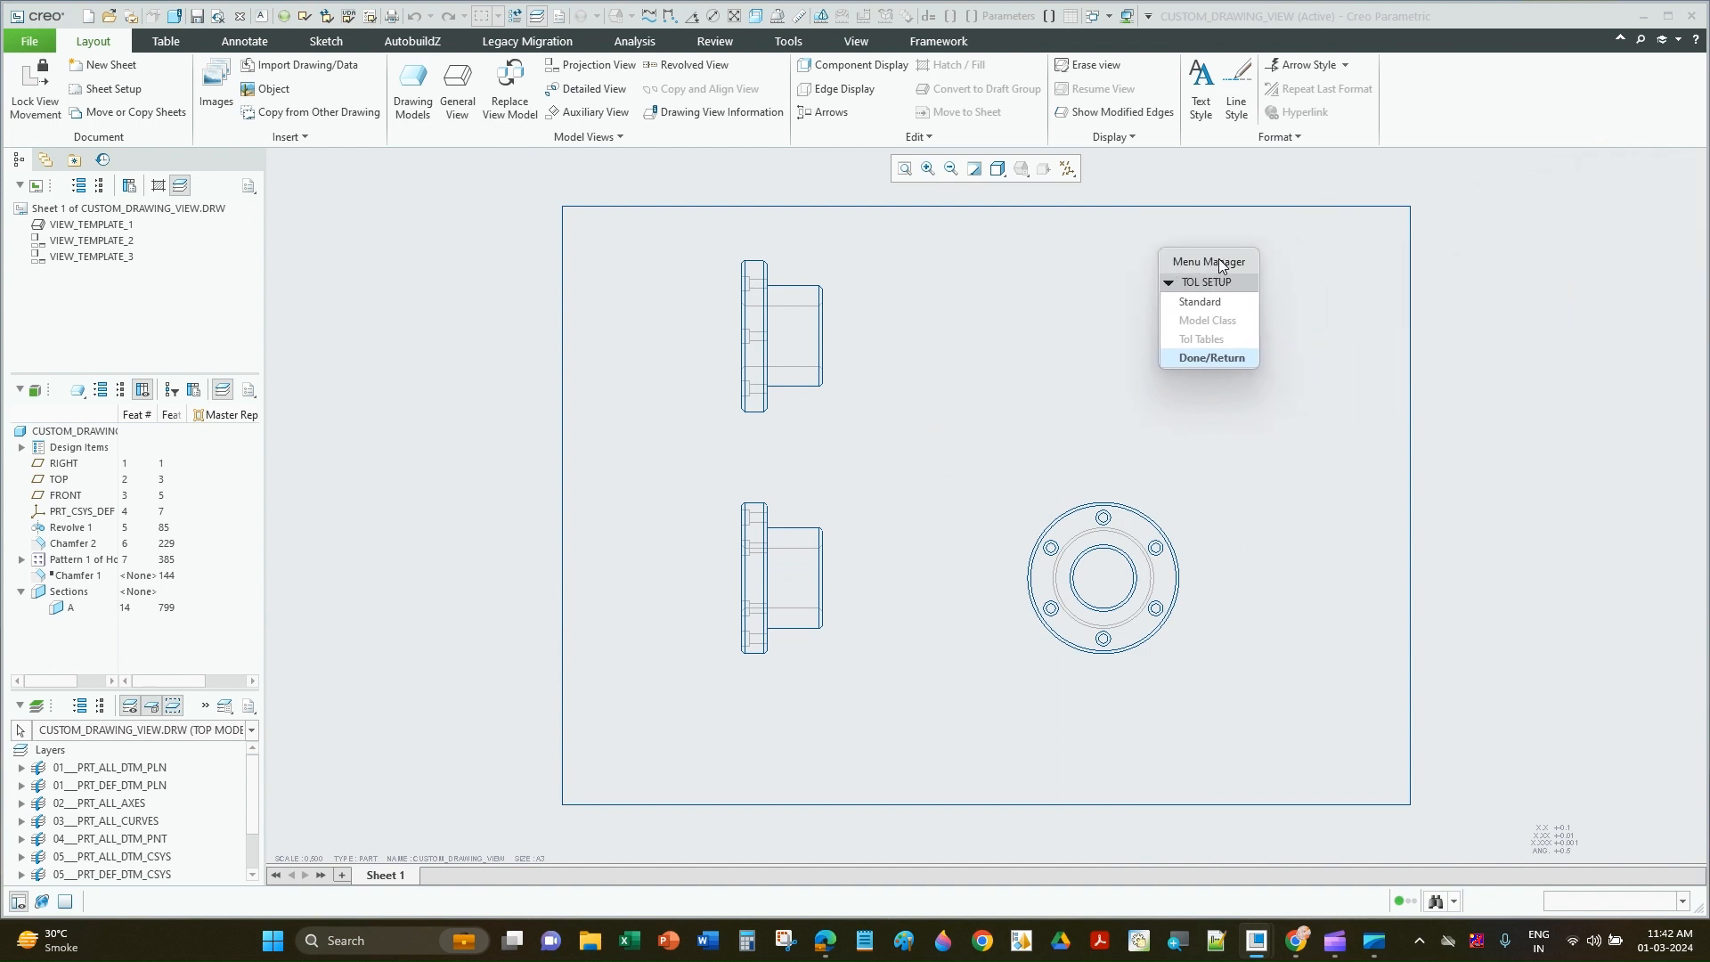
click(1199, 301)
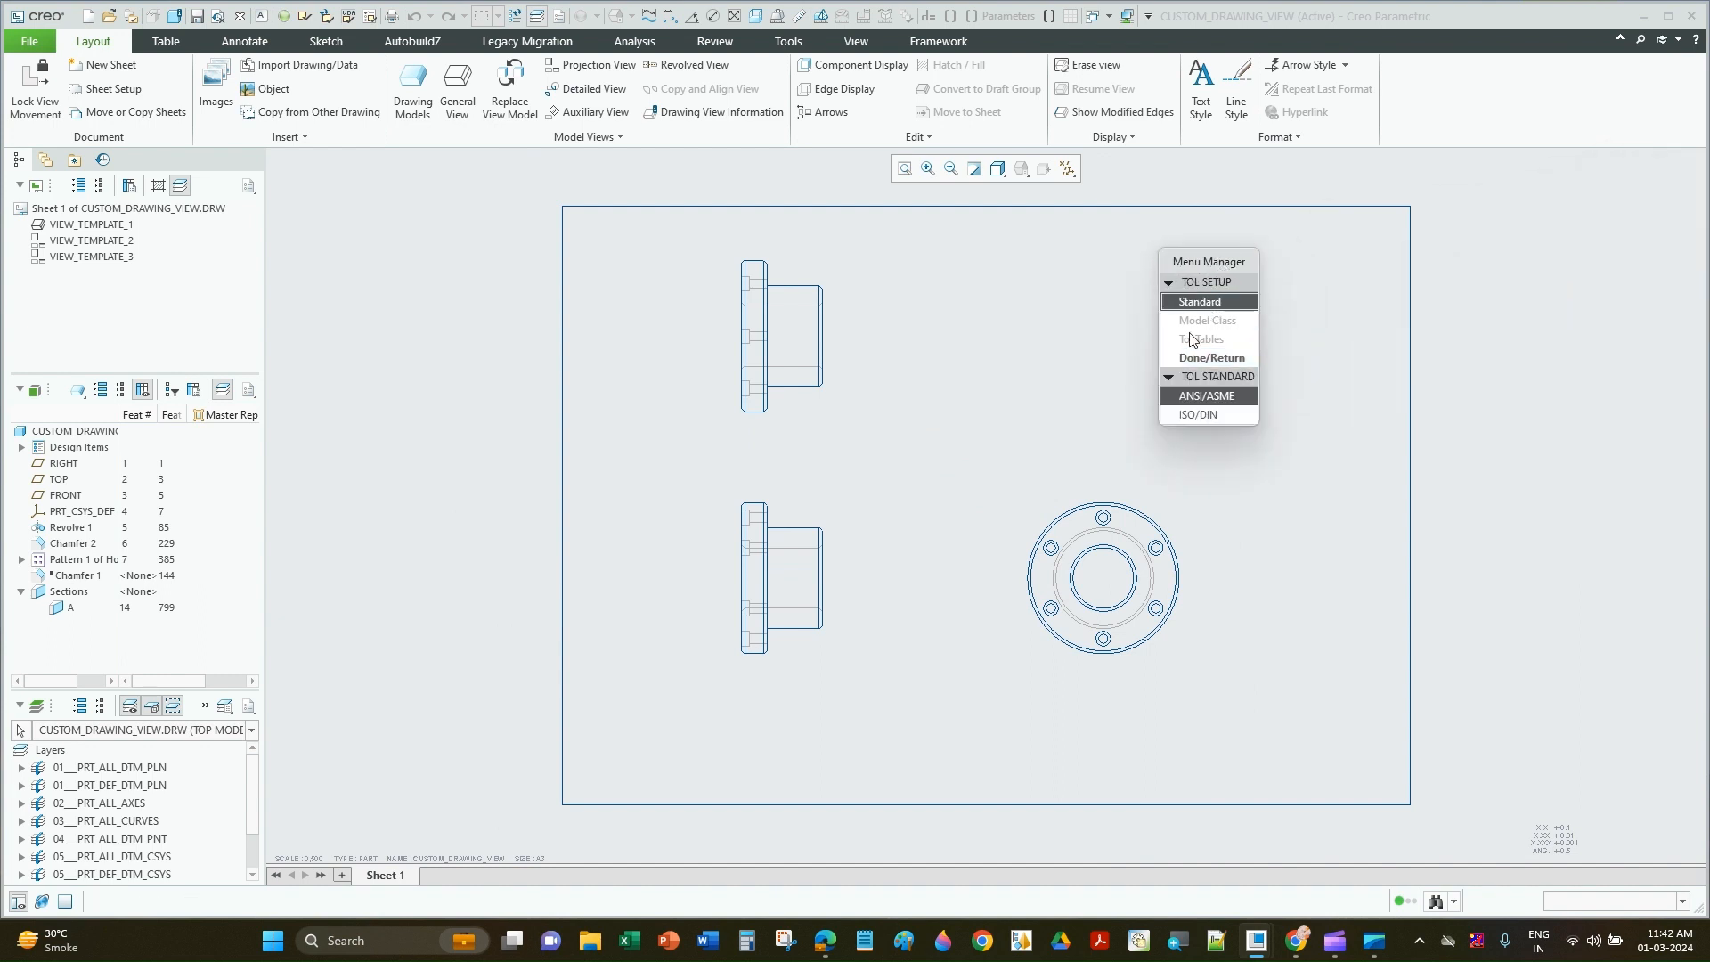
click(1212, 417)
click(957, 501)
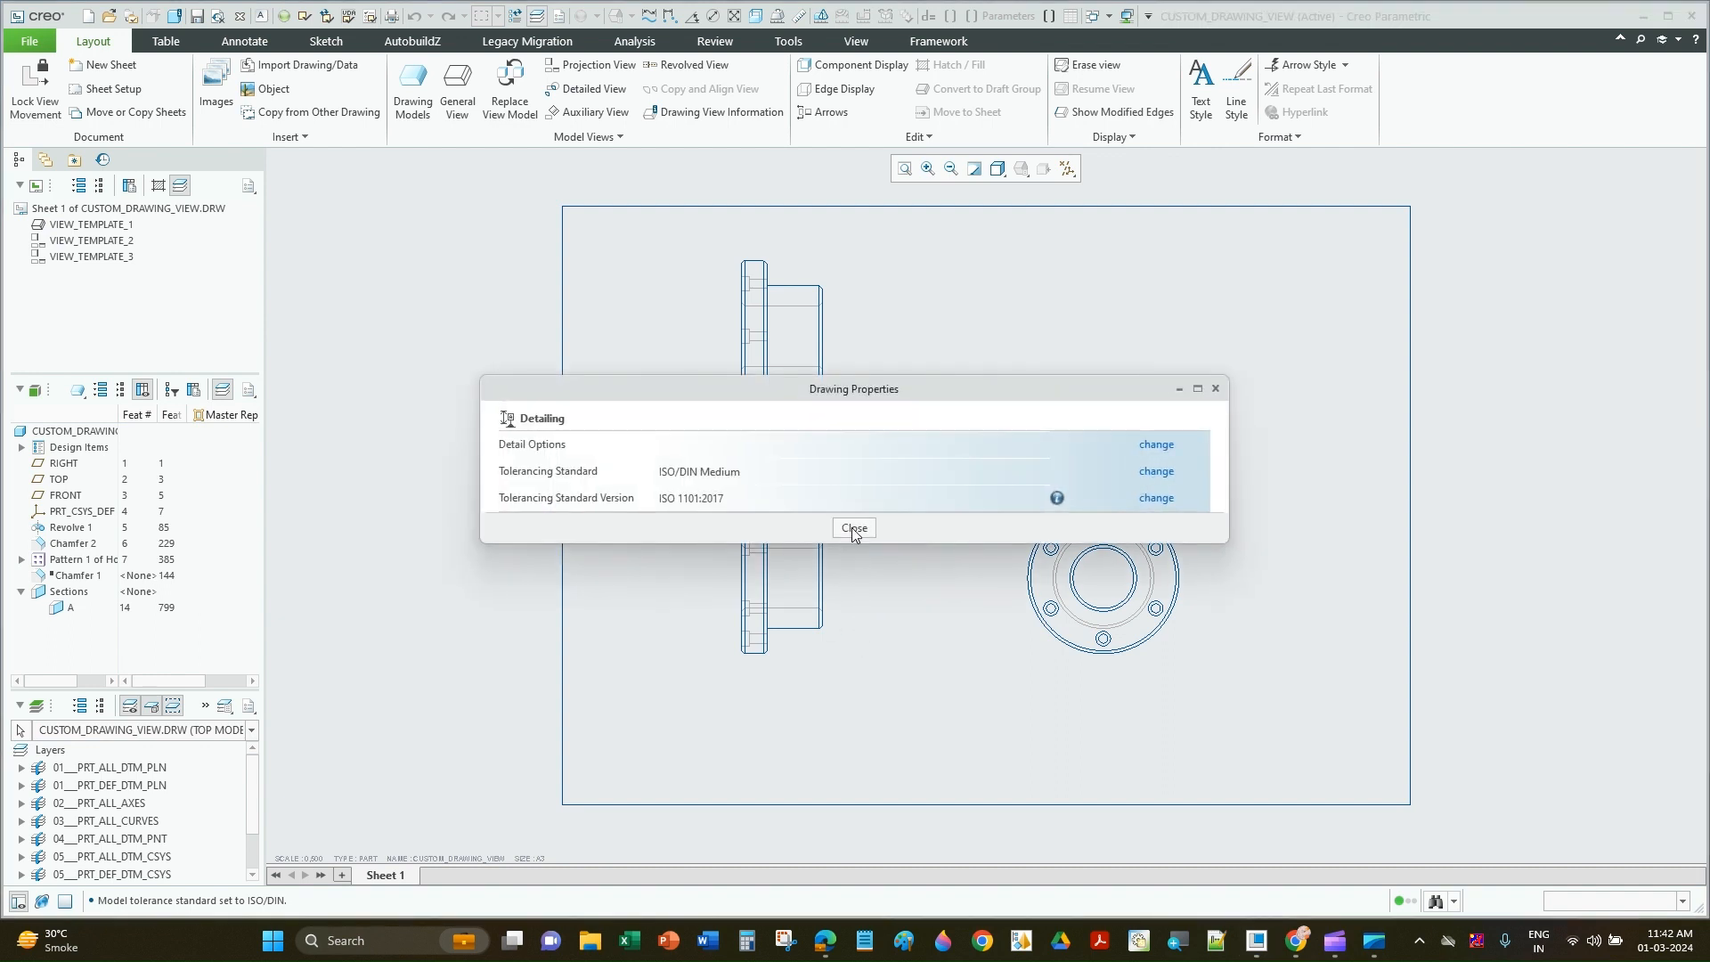
click(853, 527)
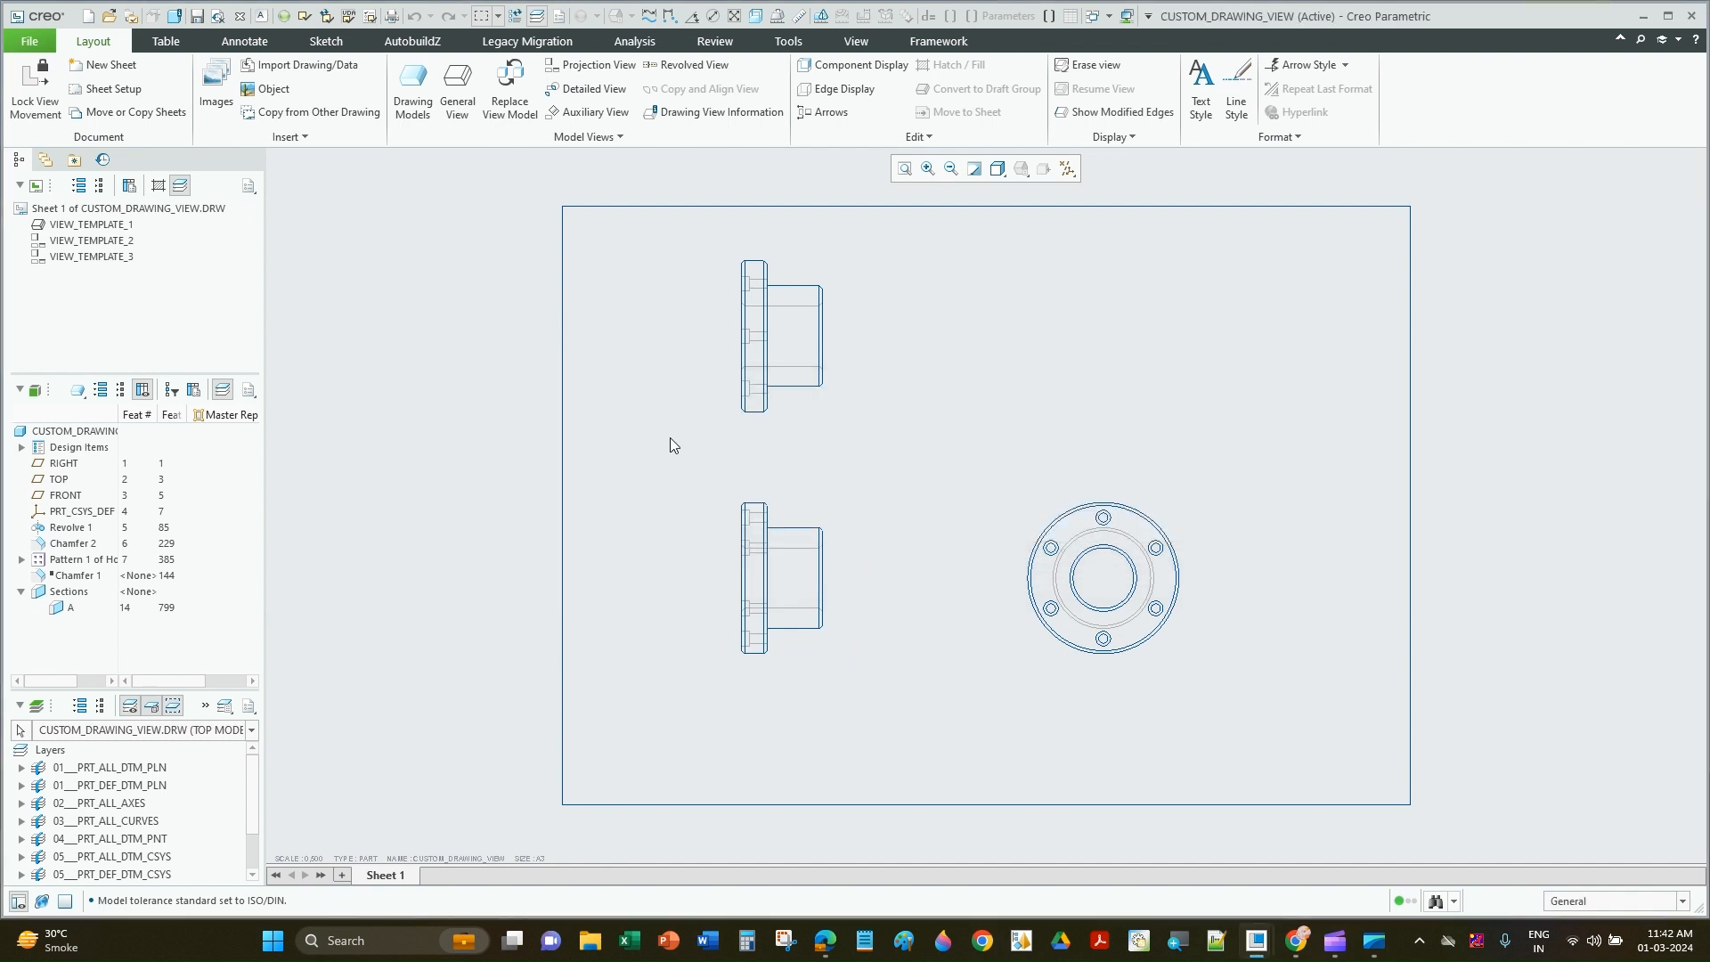
click(799, 509)
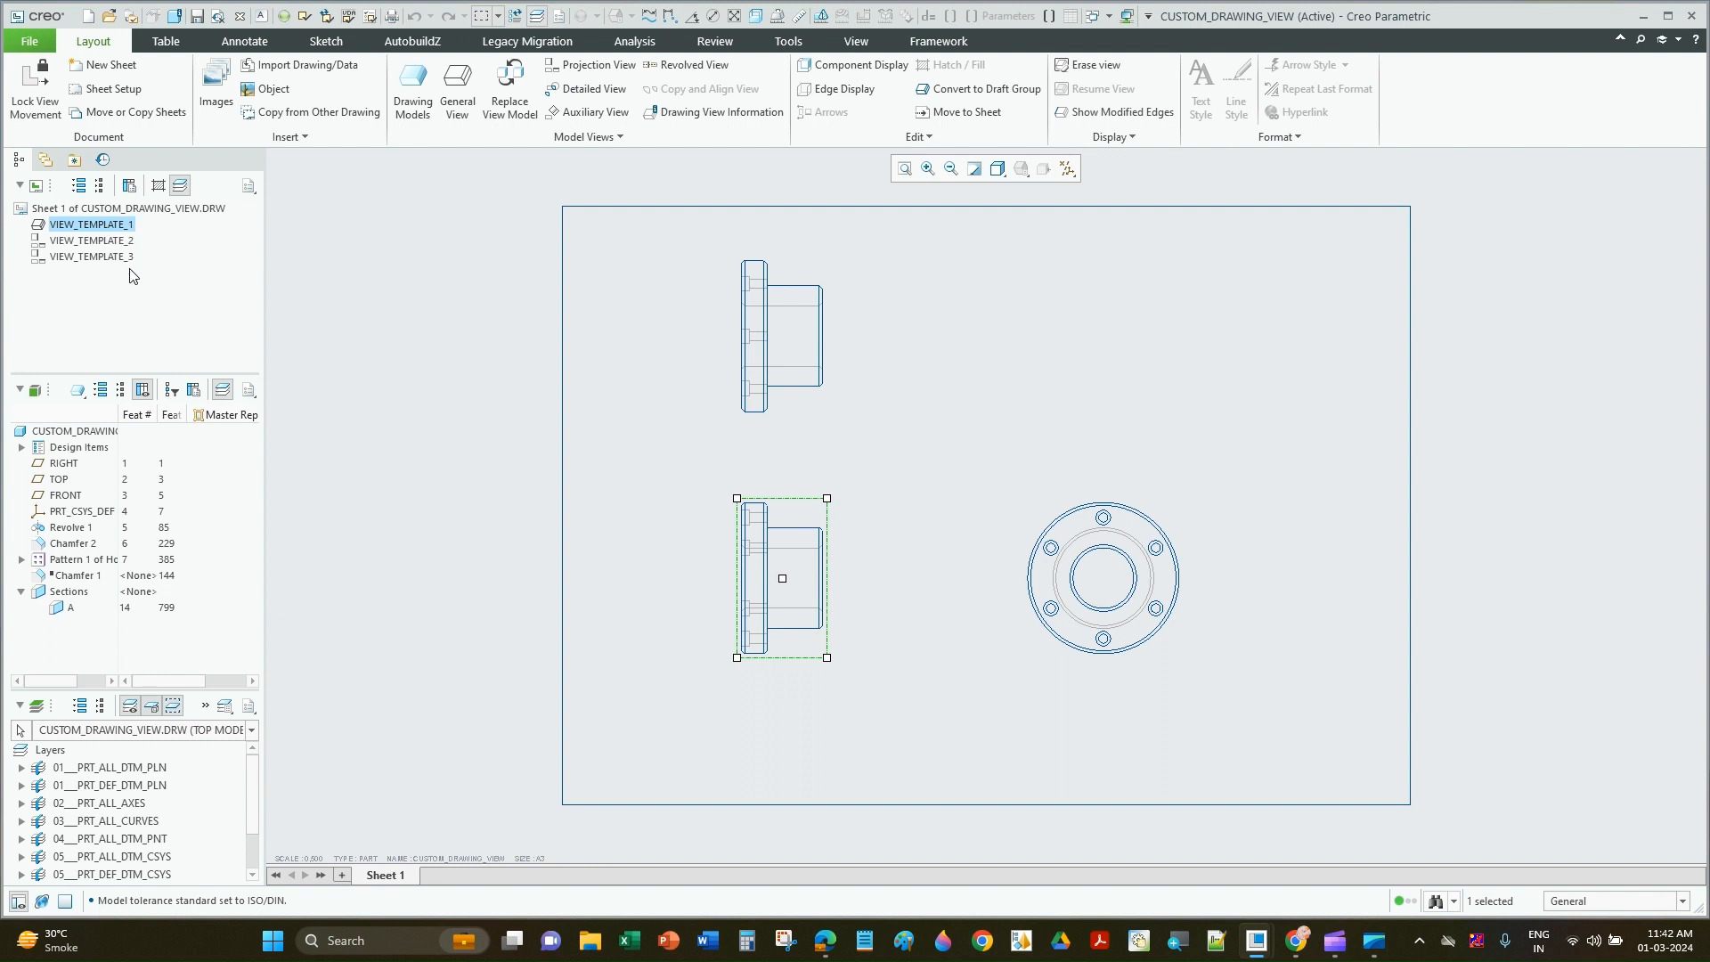
double_click(795, 515)
click(714, 321)
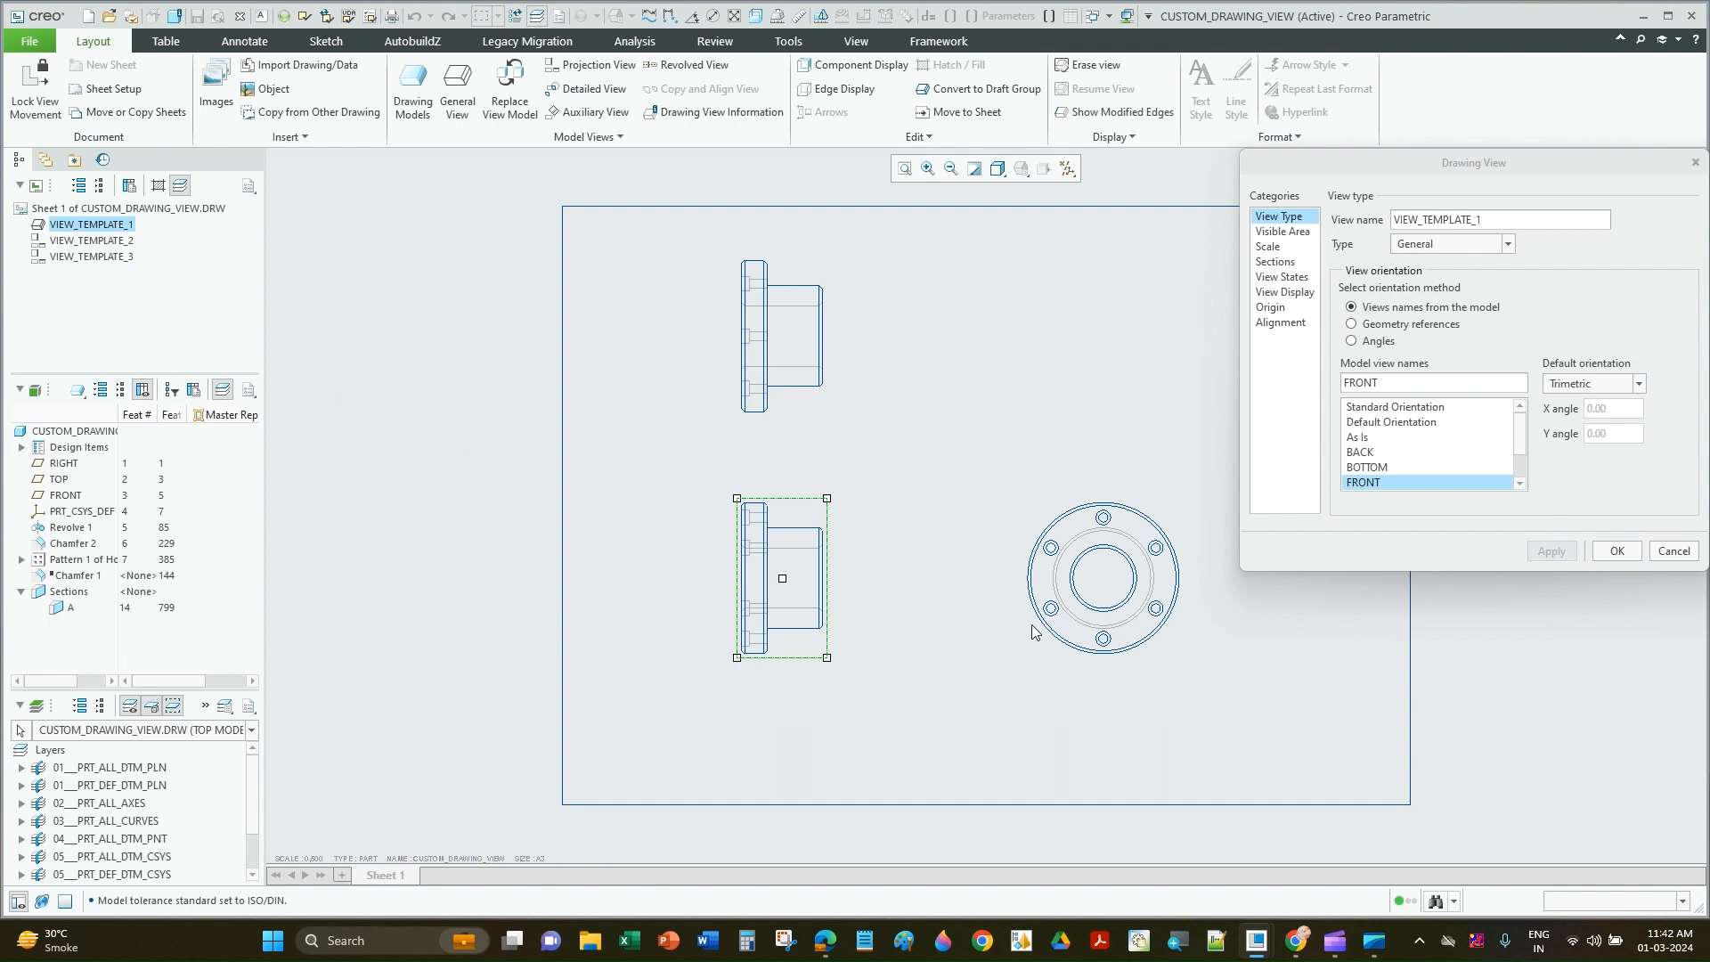
click(1662, 549)
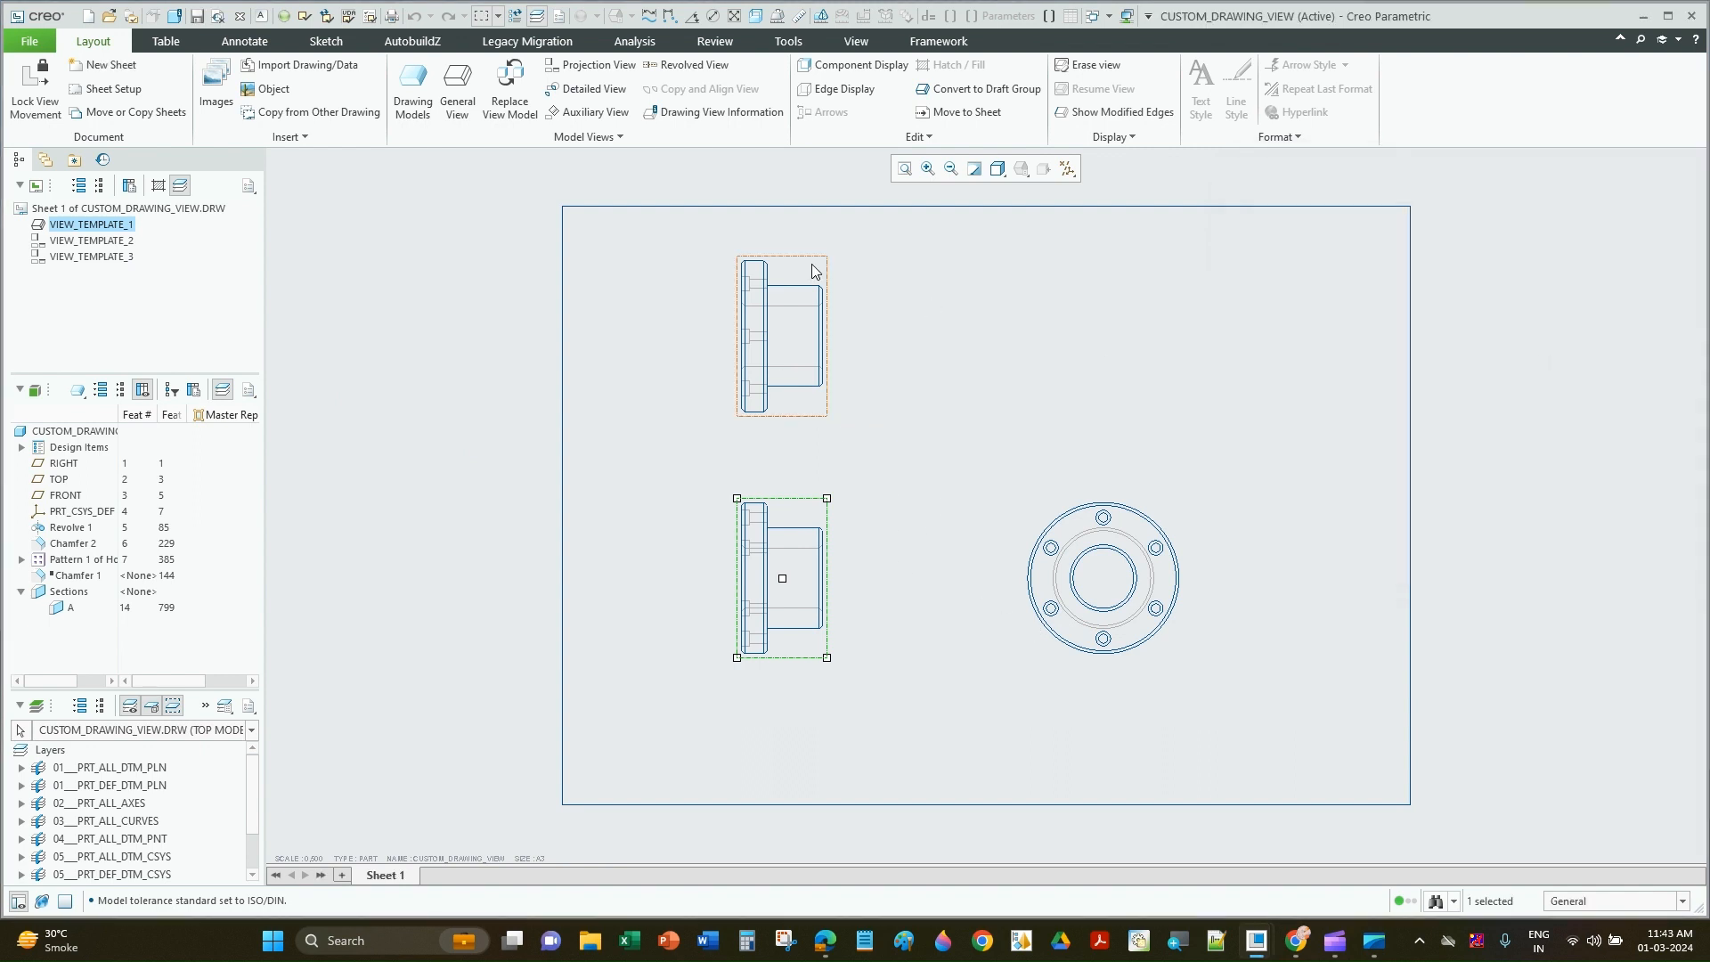
Step: Set the display style of all three drawing views to No Hidden
mouse_move(688, 230)
mouse_down()
mouse_move(1136, 660)
mouse_move(1239, 715)
mouse_up()
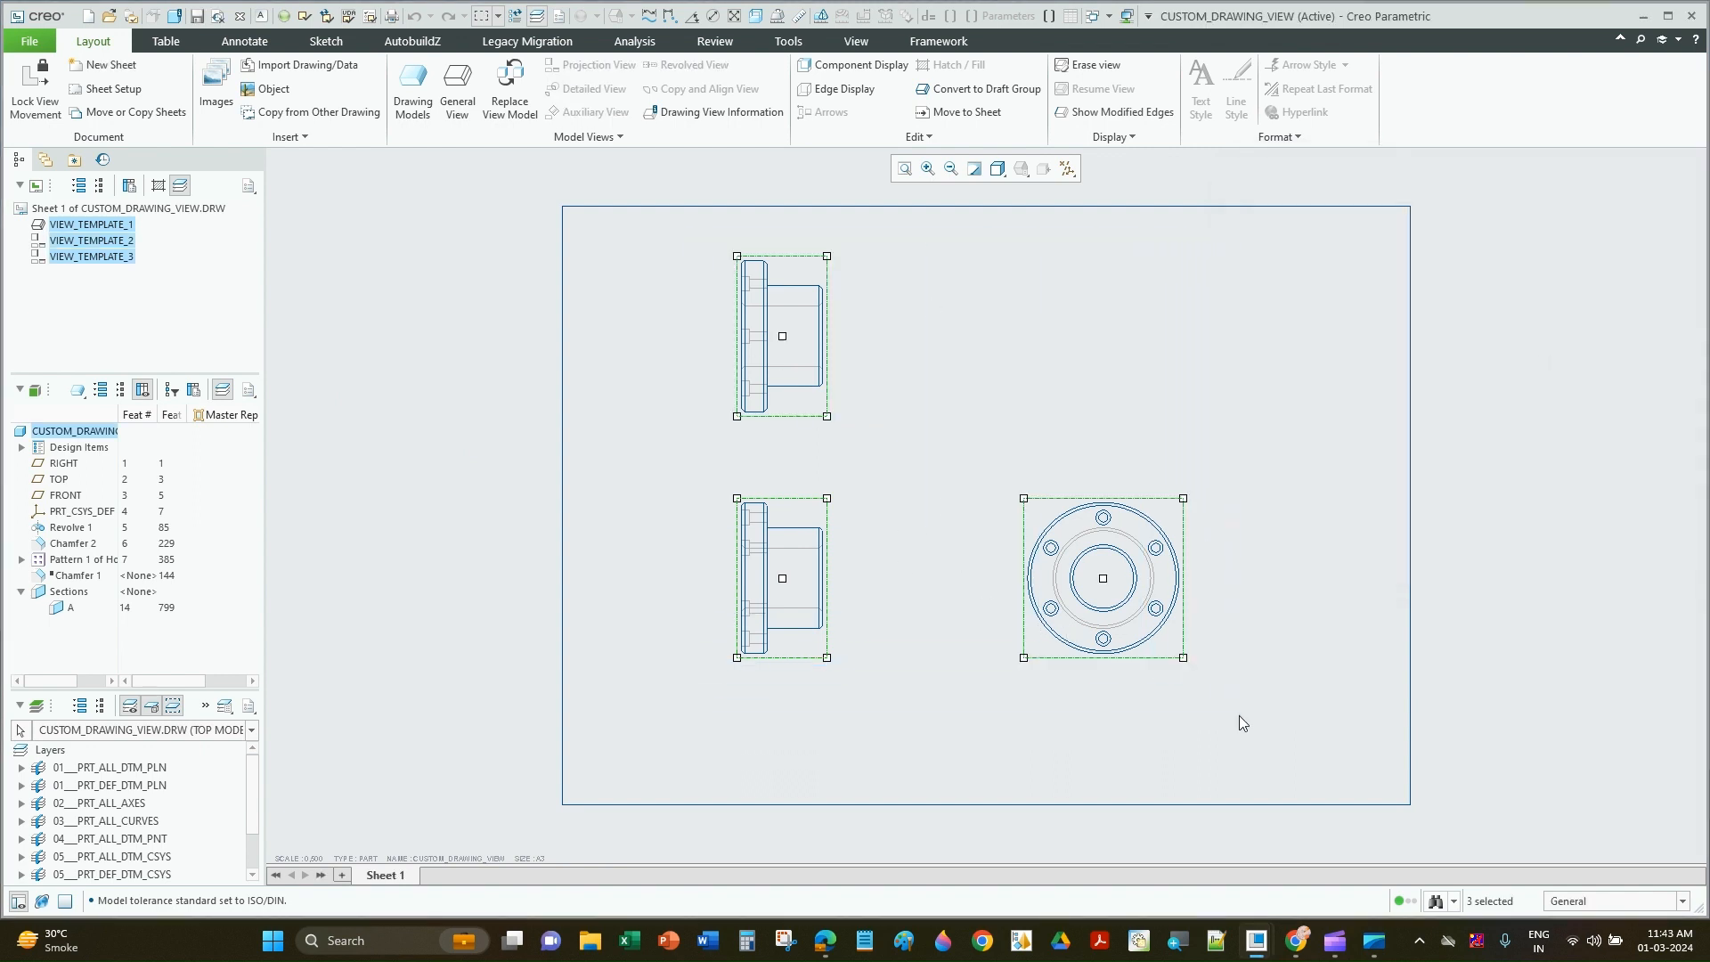
right_click(934, 402)
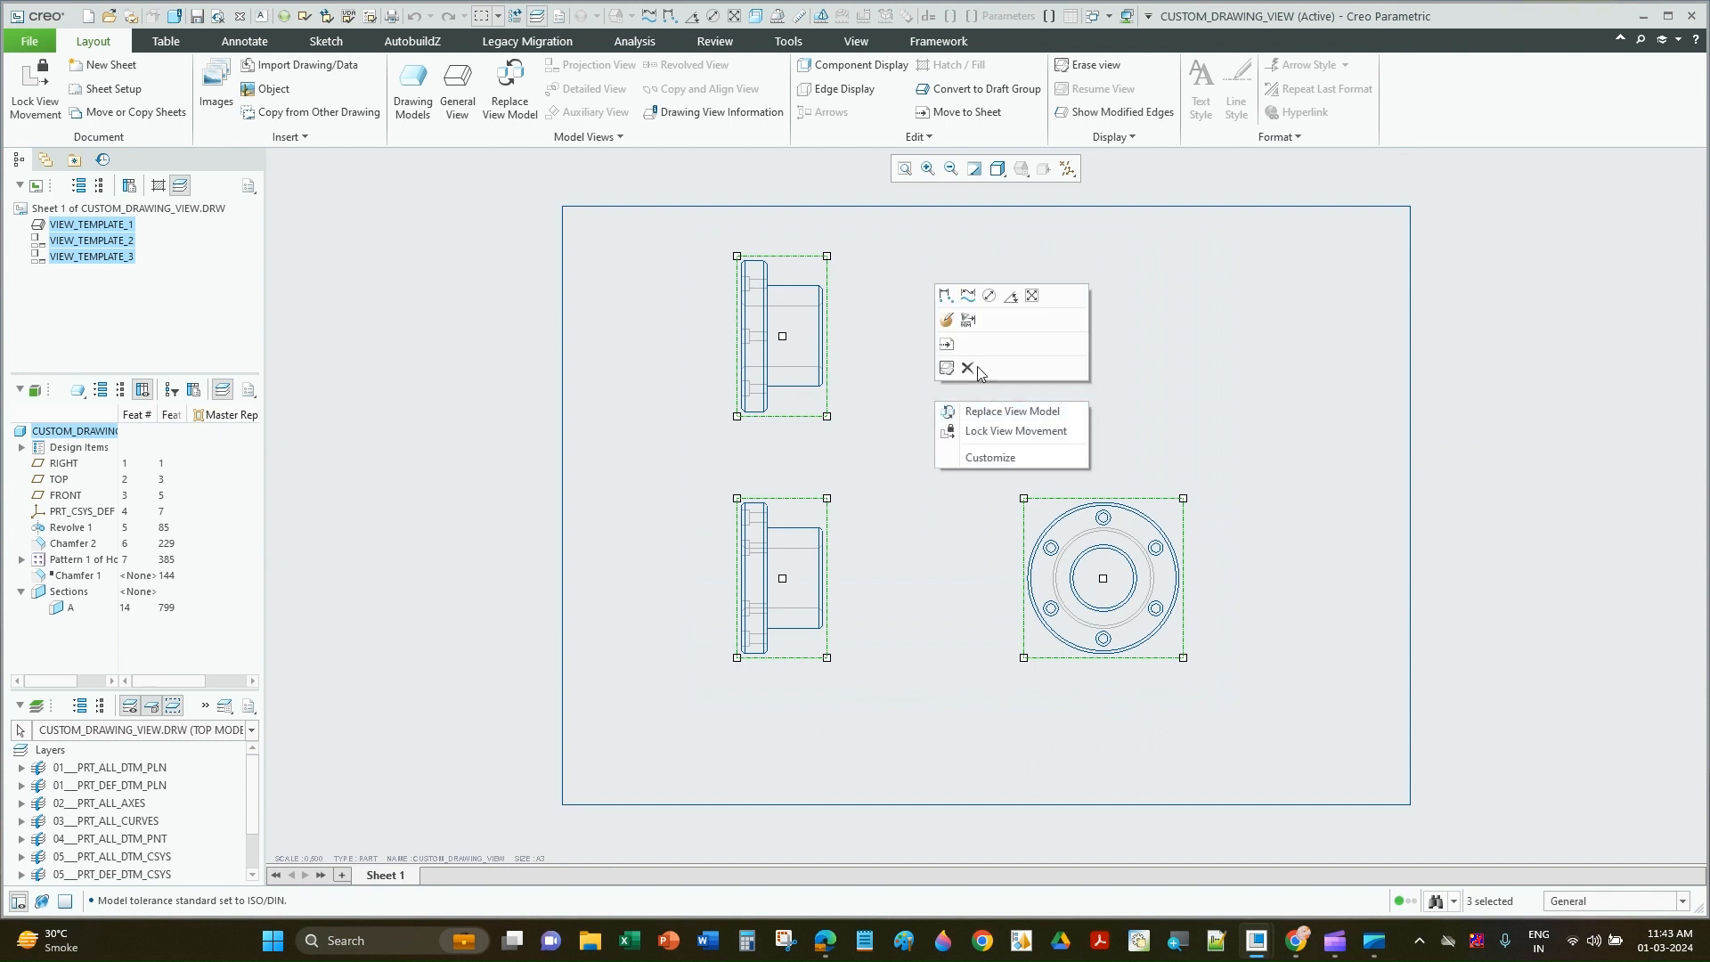
click(946, 319)
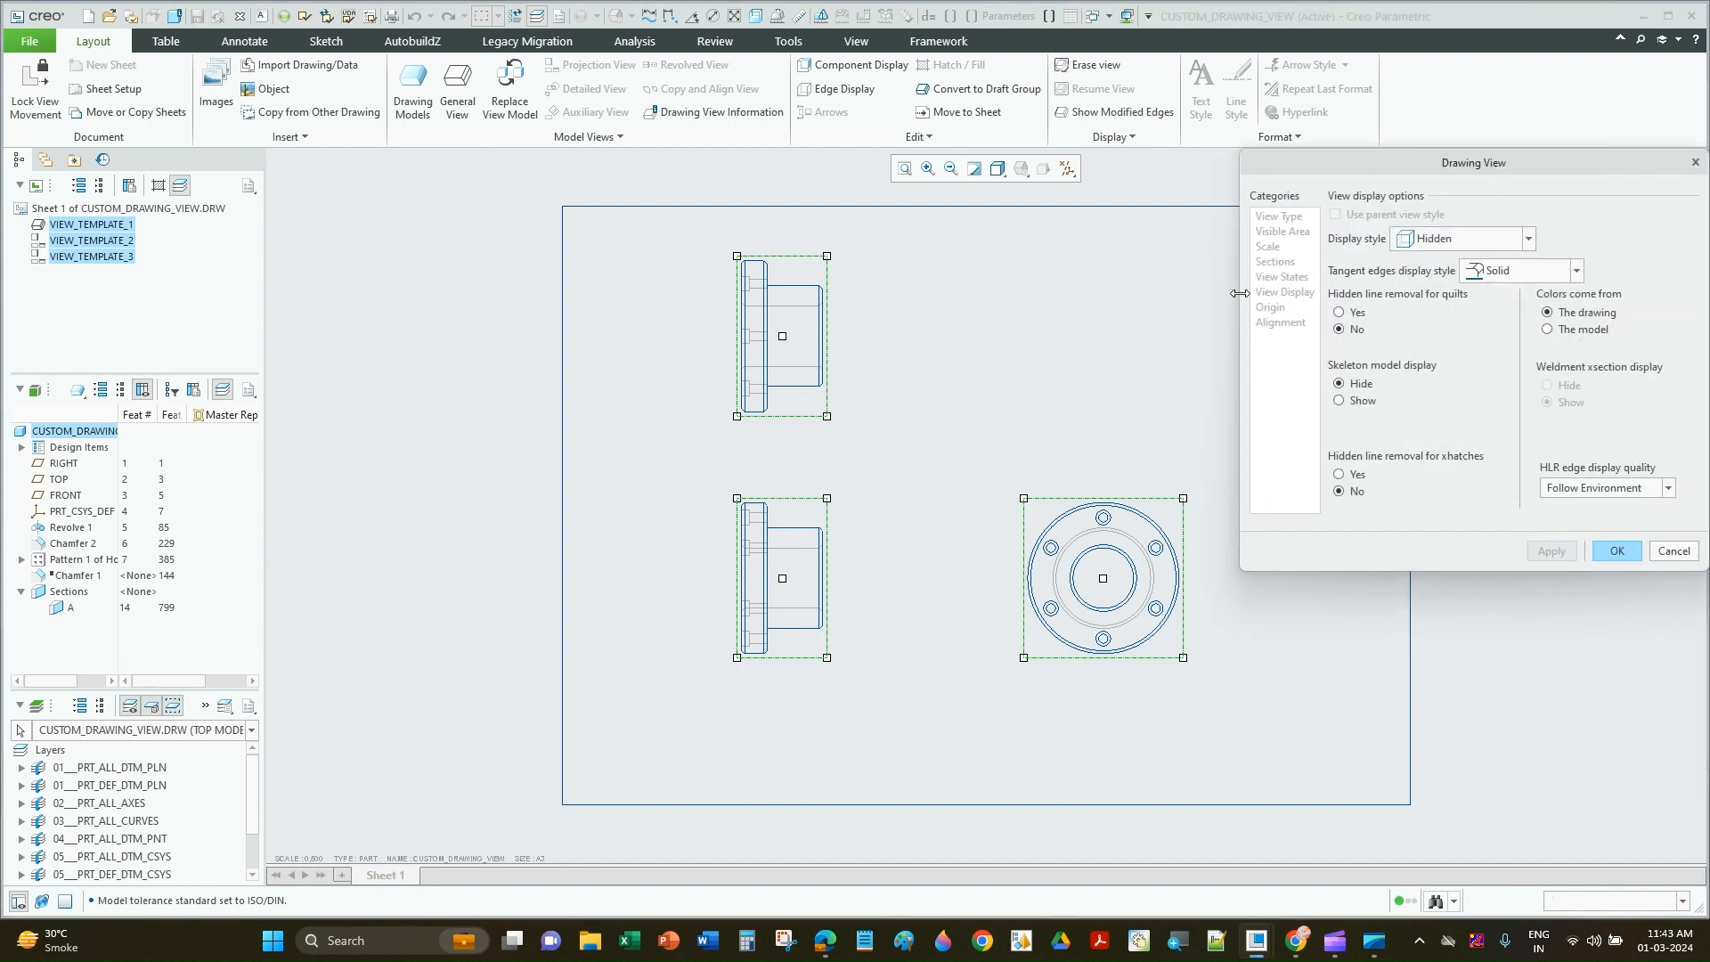
click(1525, 269)
click(1507, 239)
click(1515, 239)
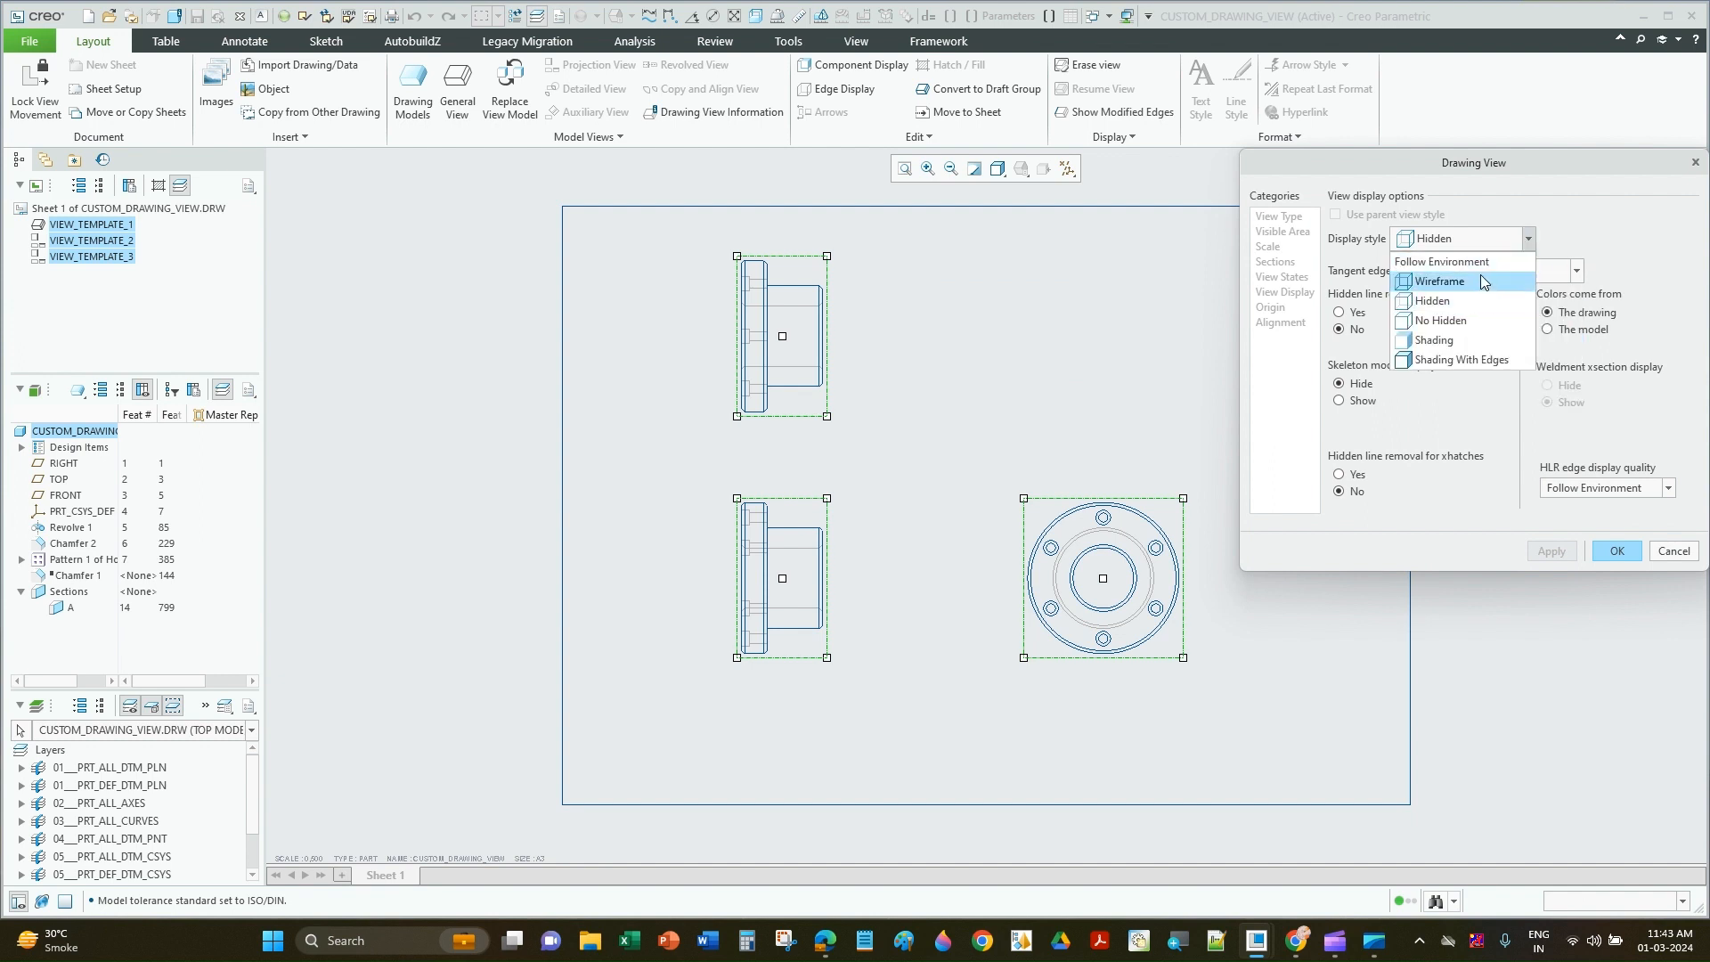
click(1472, 319)
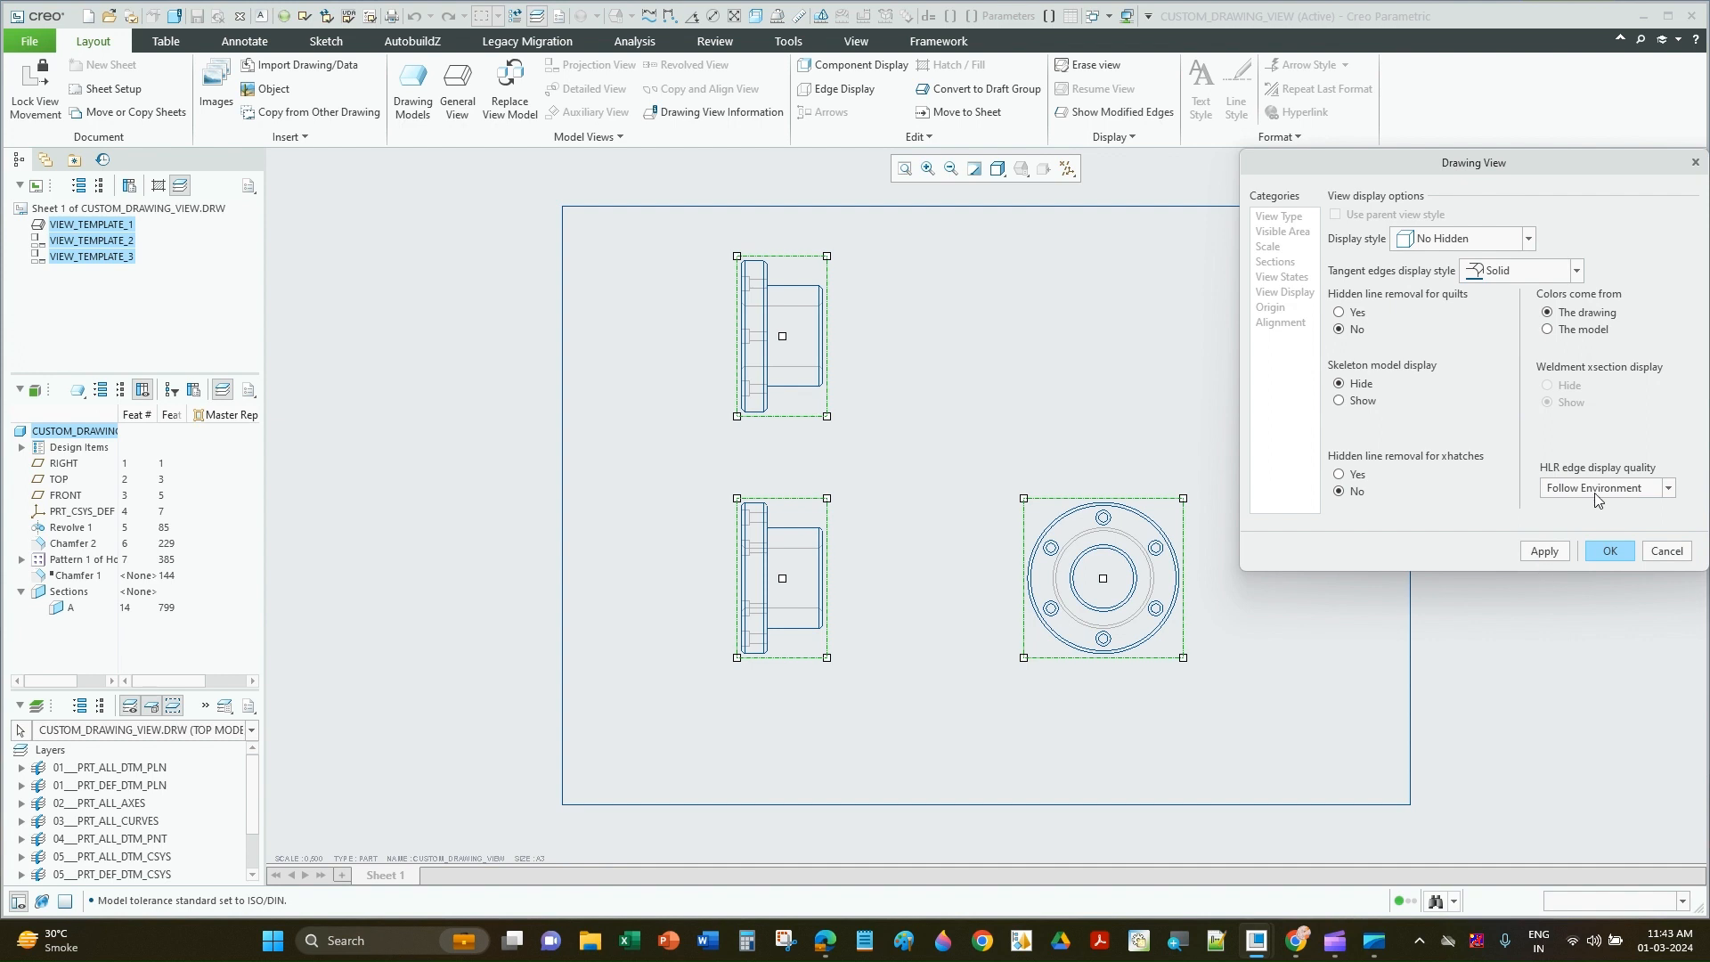
click(1547, 553)
click(1619, 551)
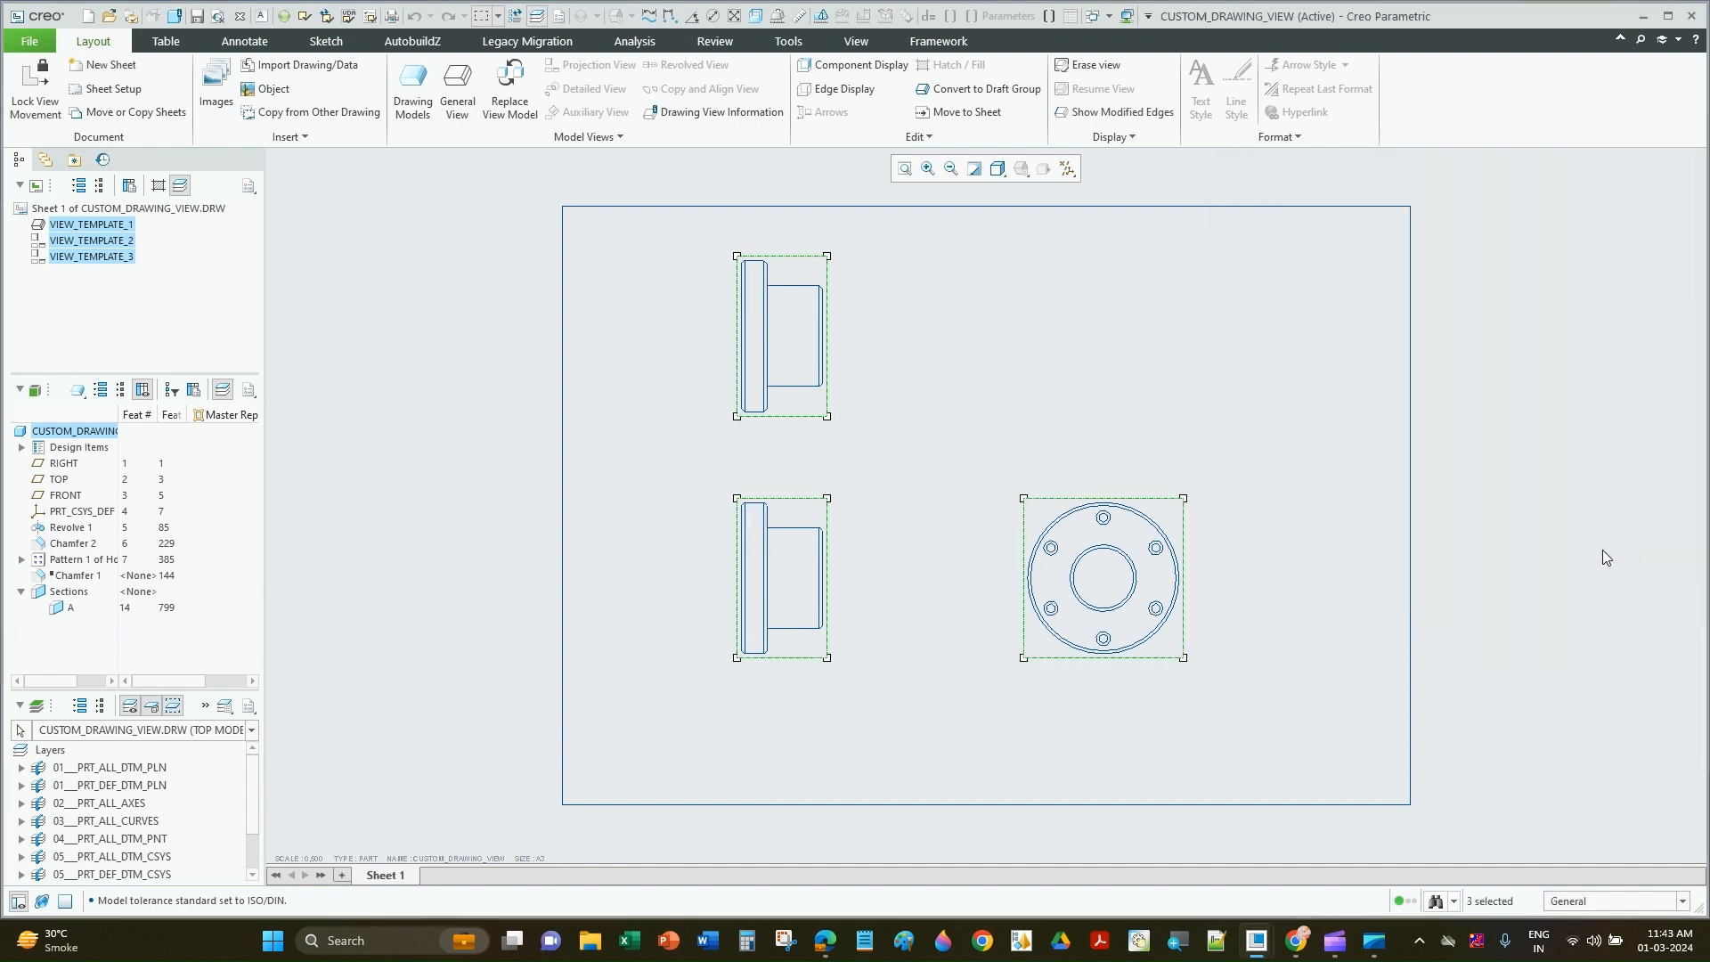
click(994, 429)
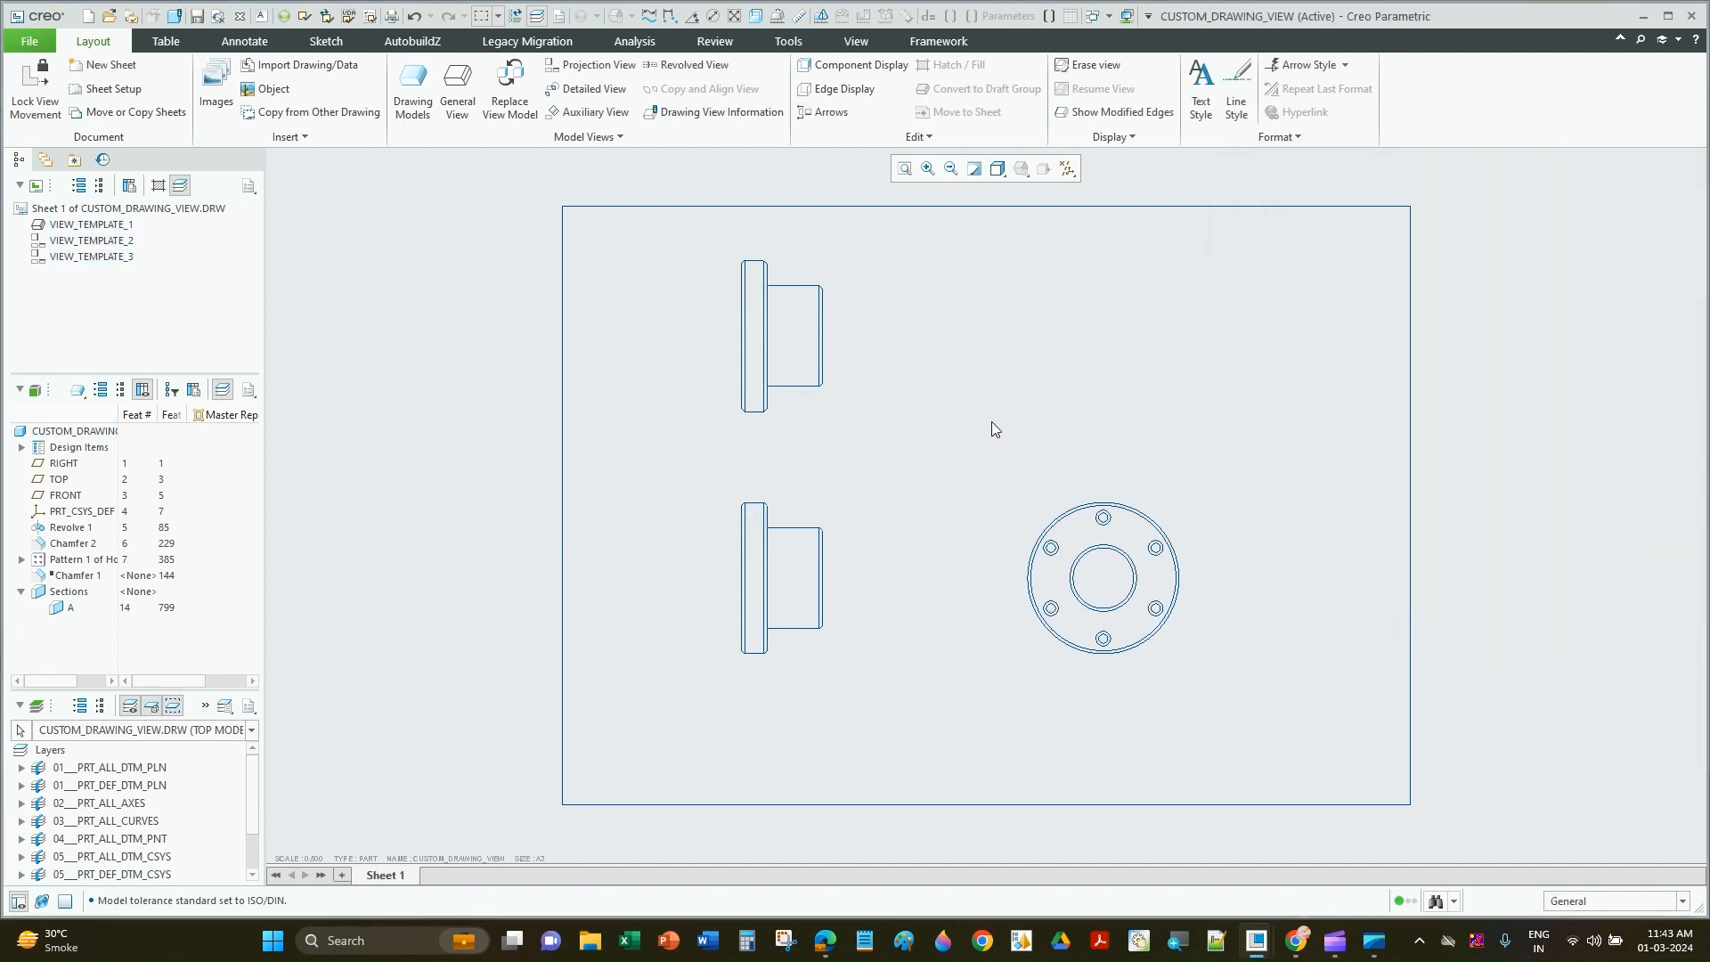
Step: Set the front view's section to a full 2D cross-section using section A
click(795, 515)
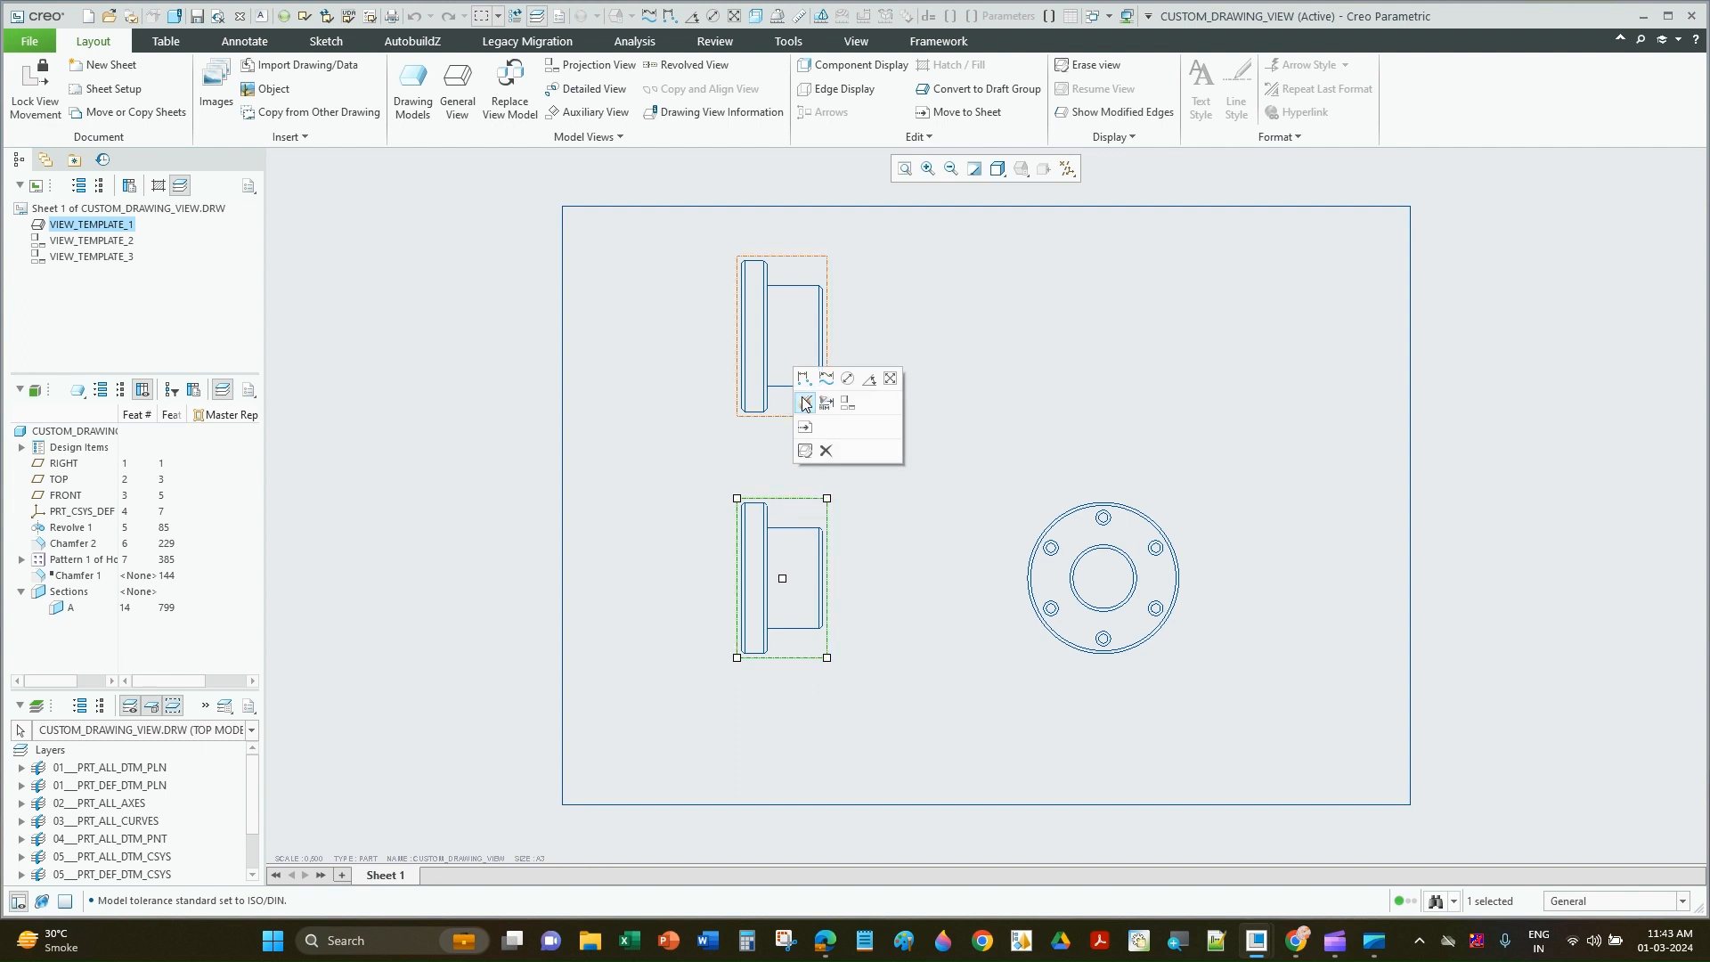
click(889, 629)
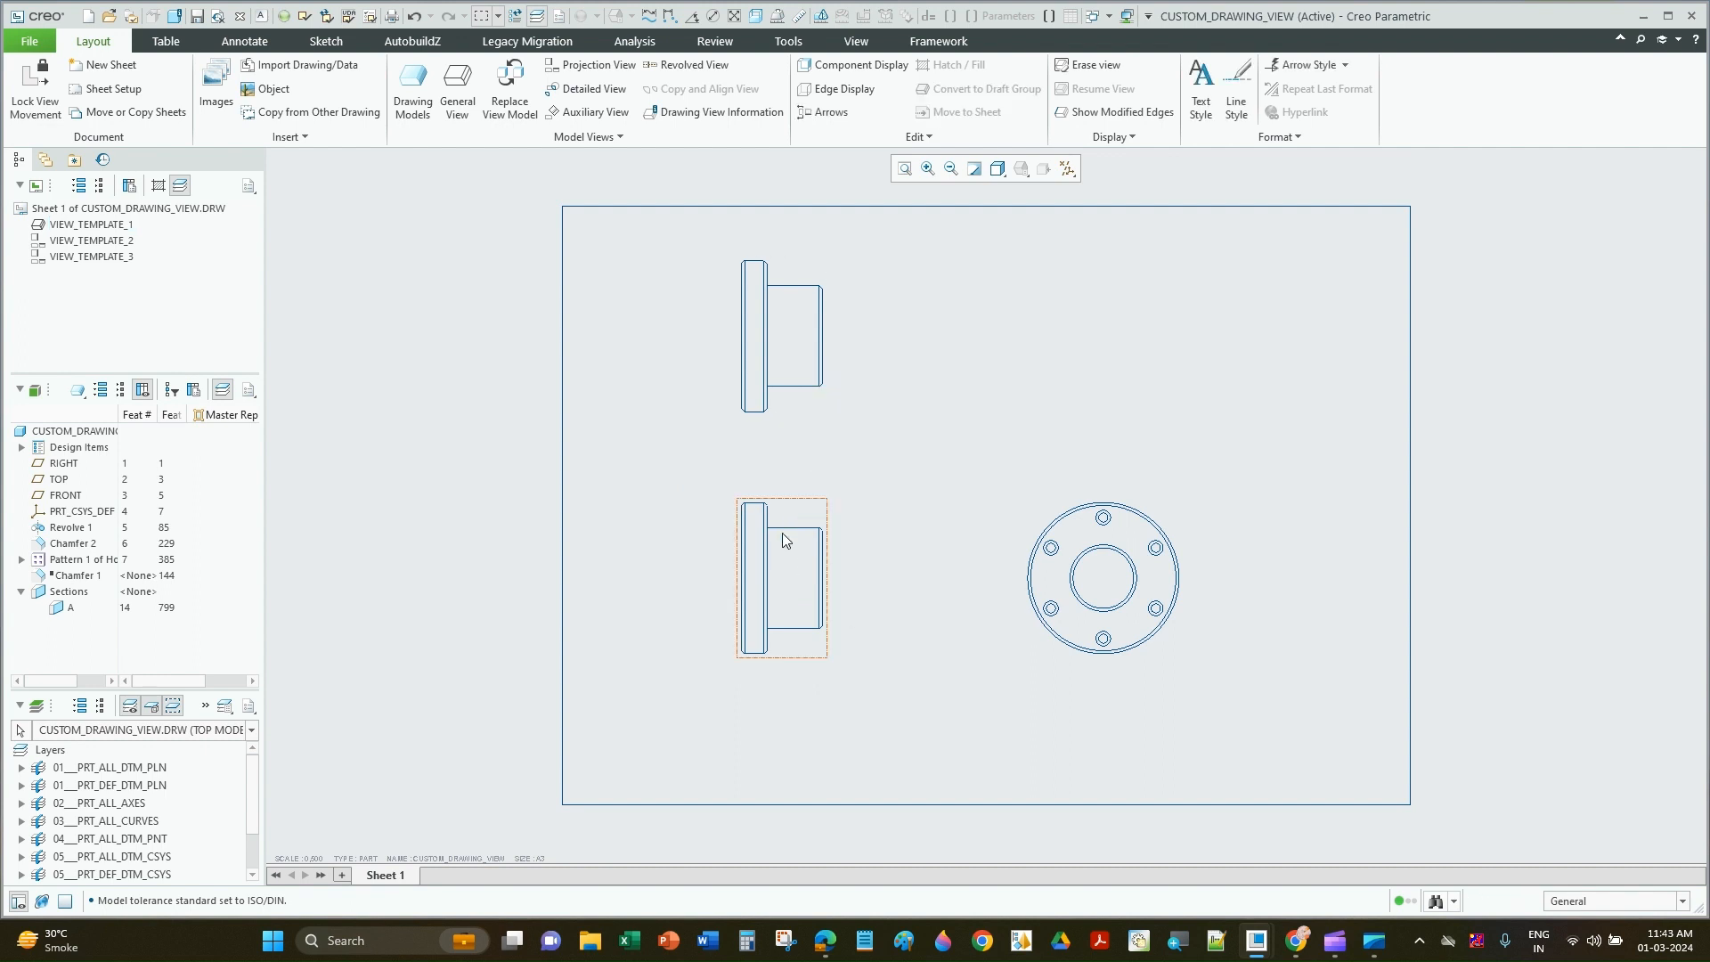
double_click(786, 517)
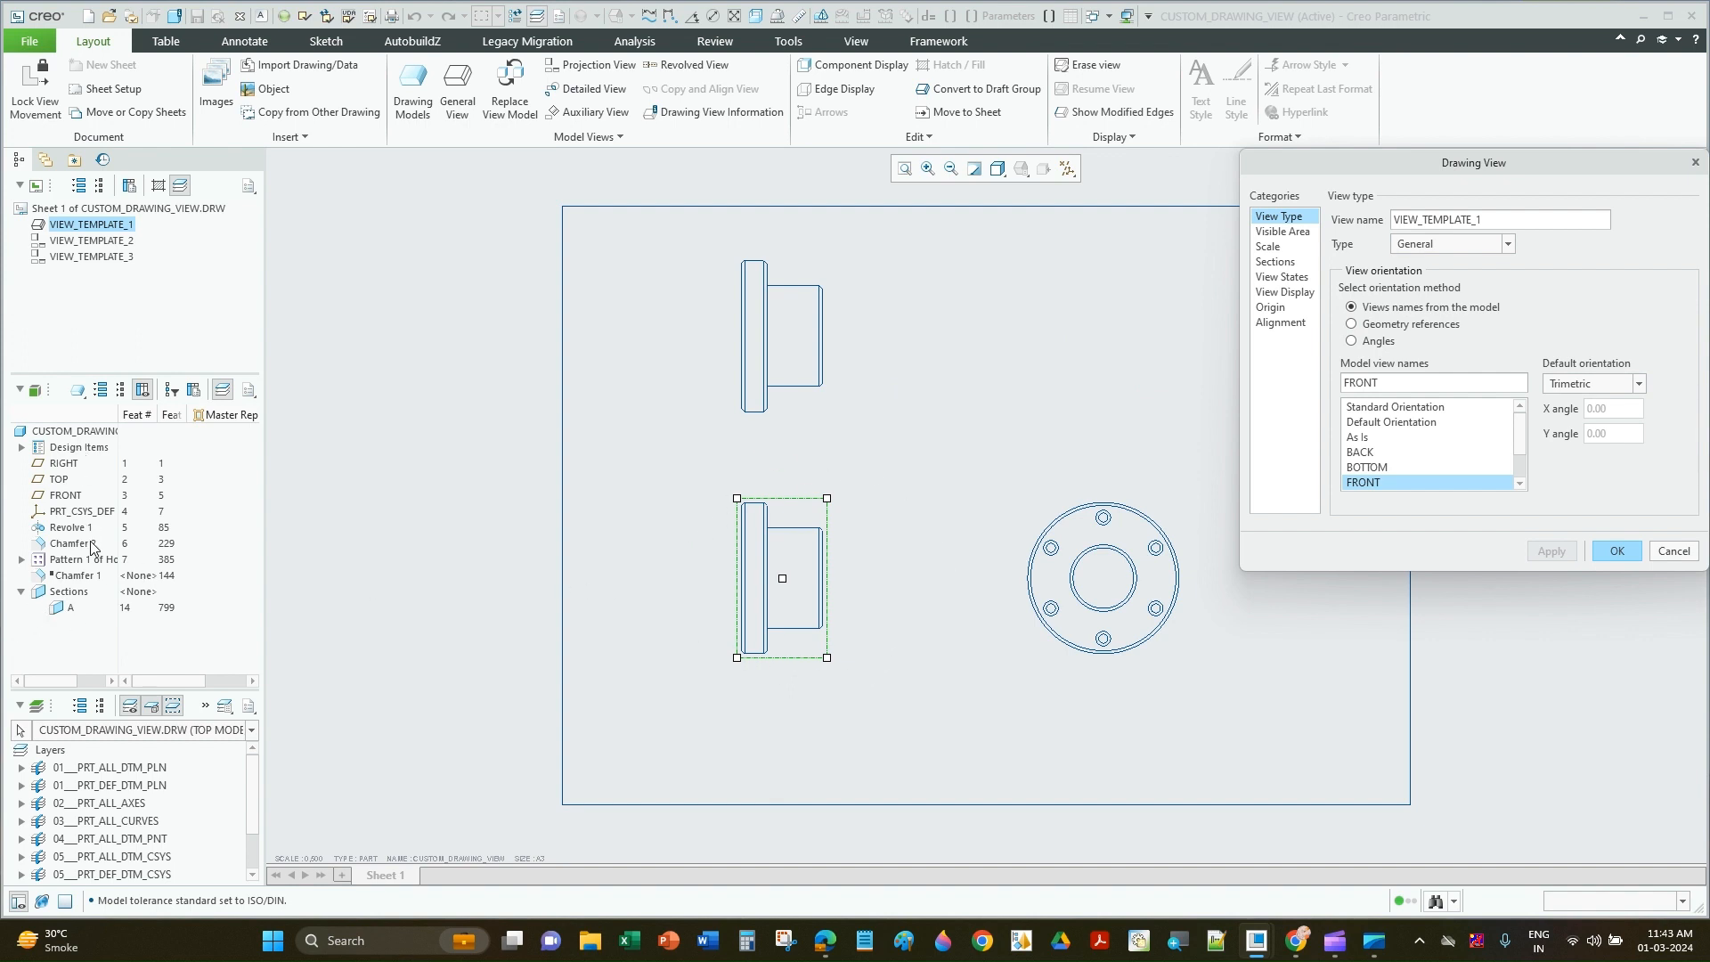
click(1281, 263)
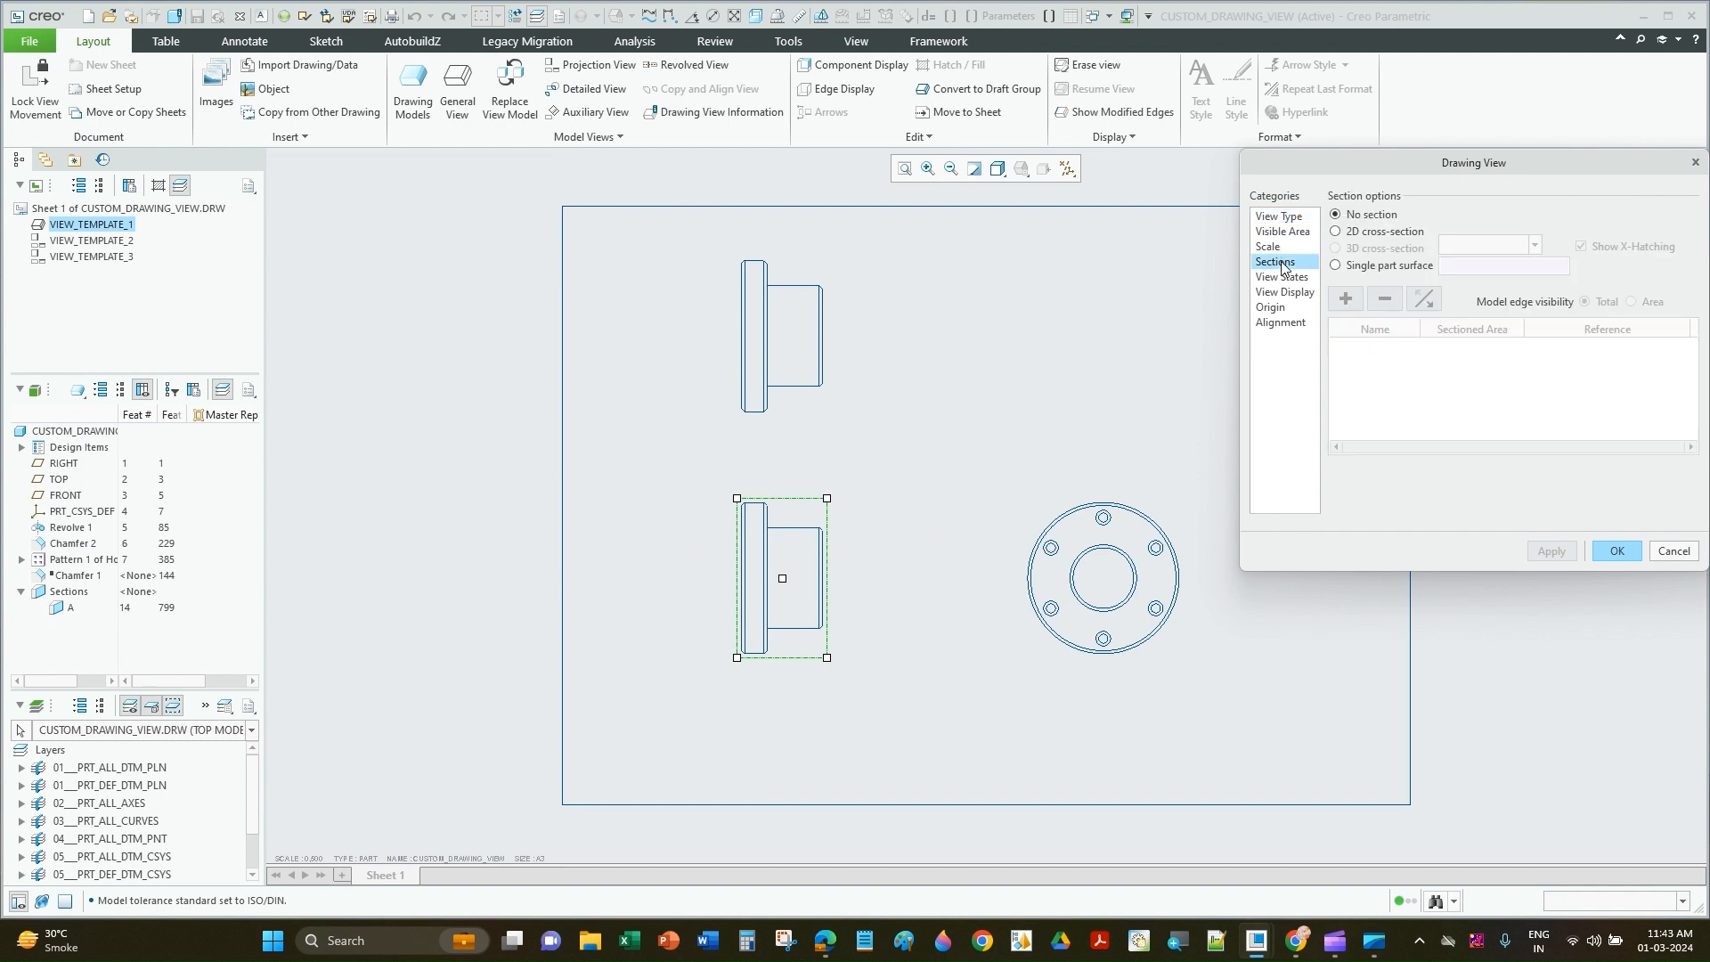
click(1372, 234)
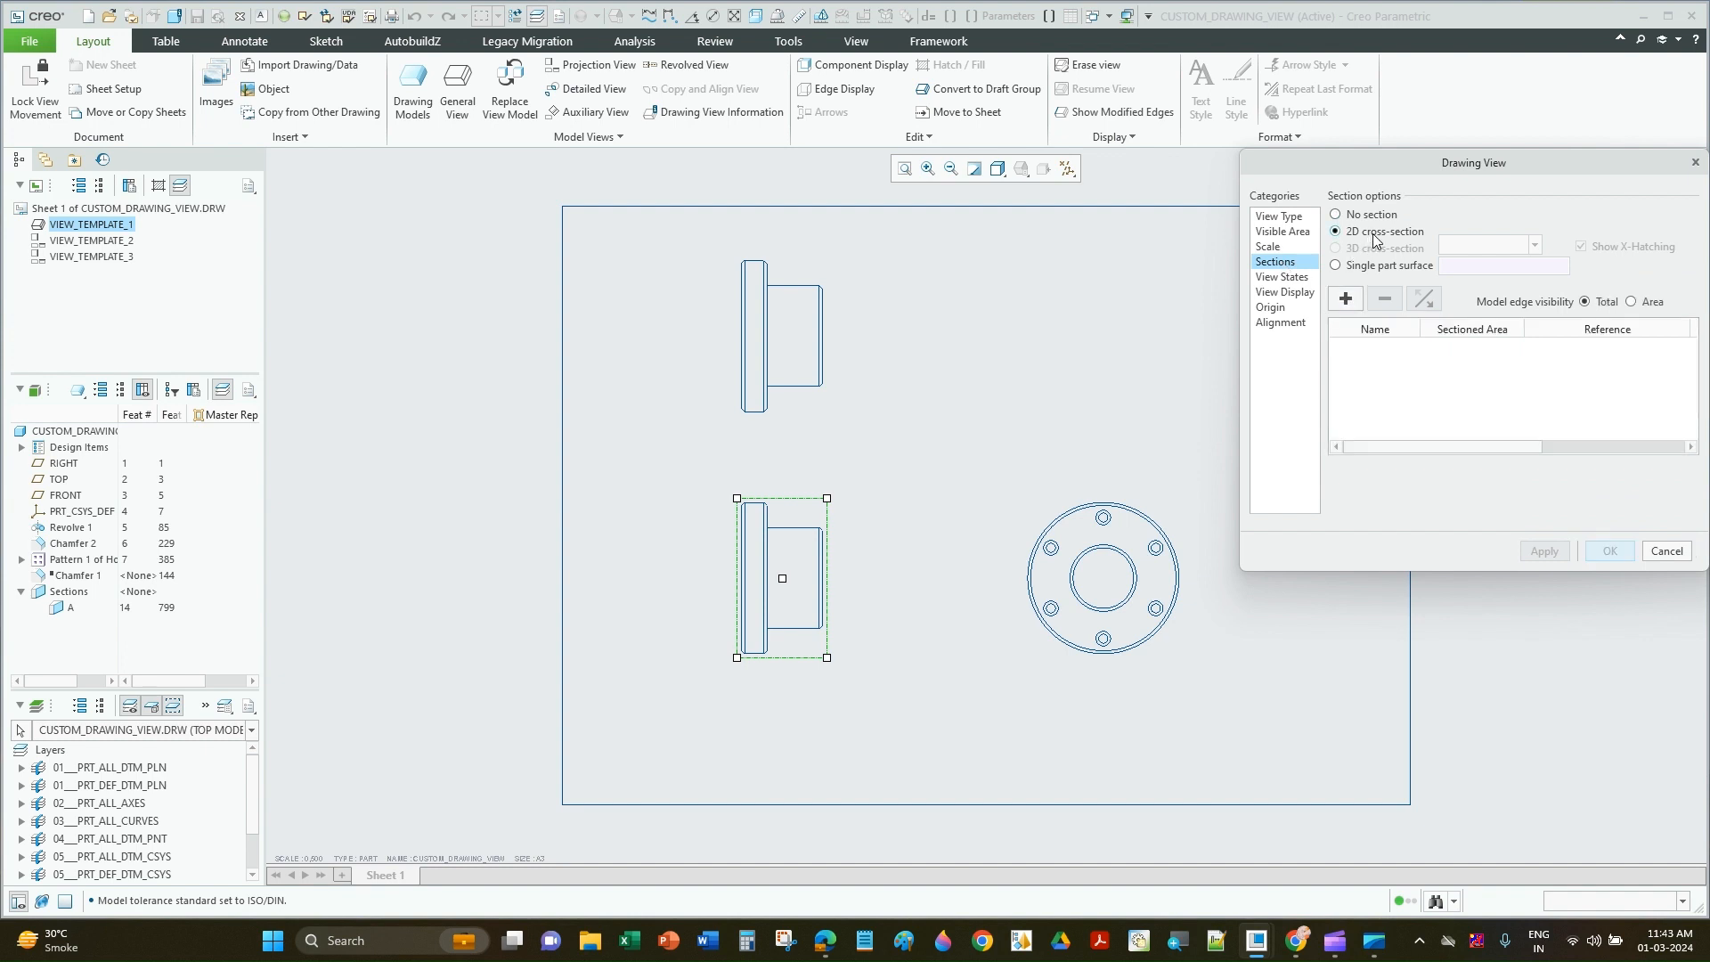
click(1347, 299)
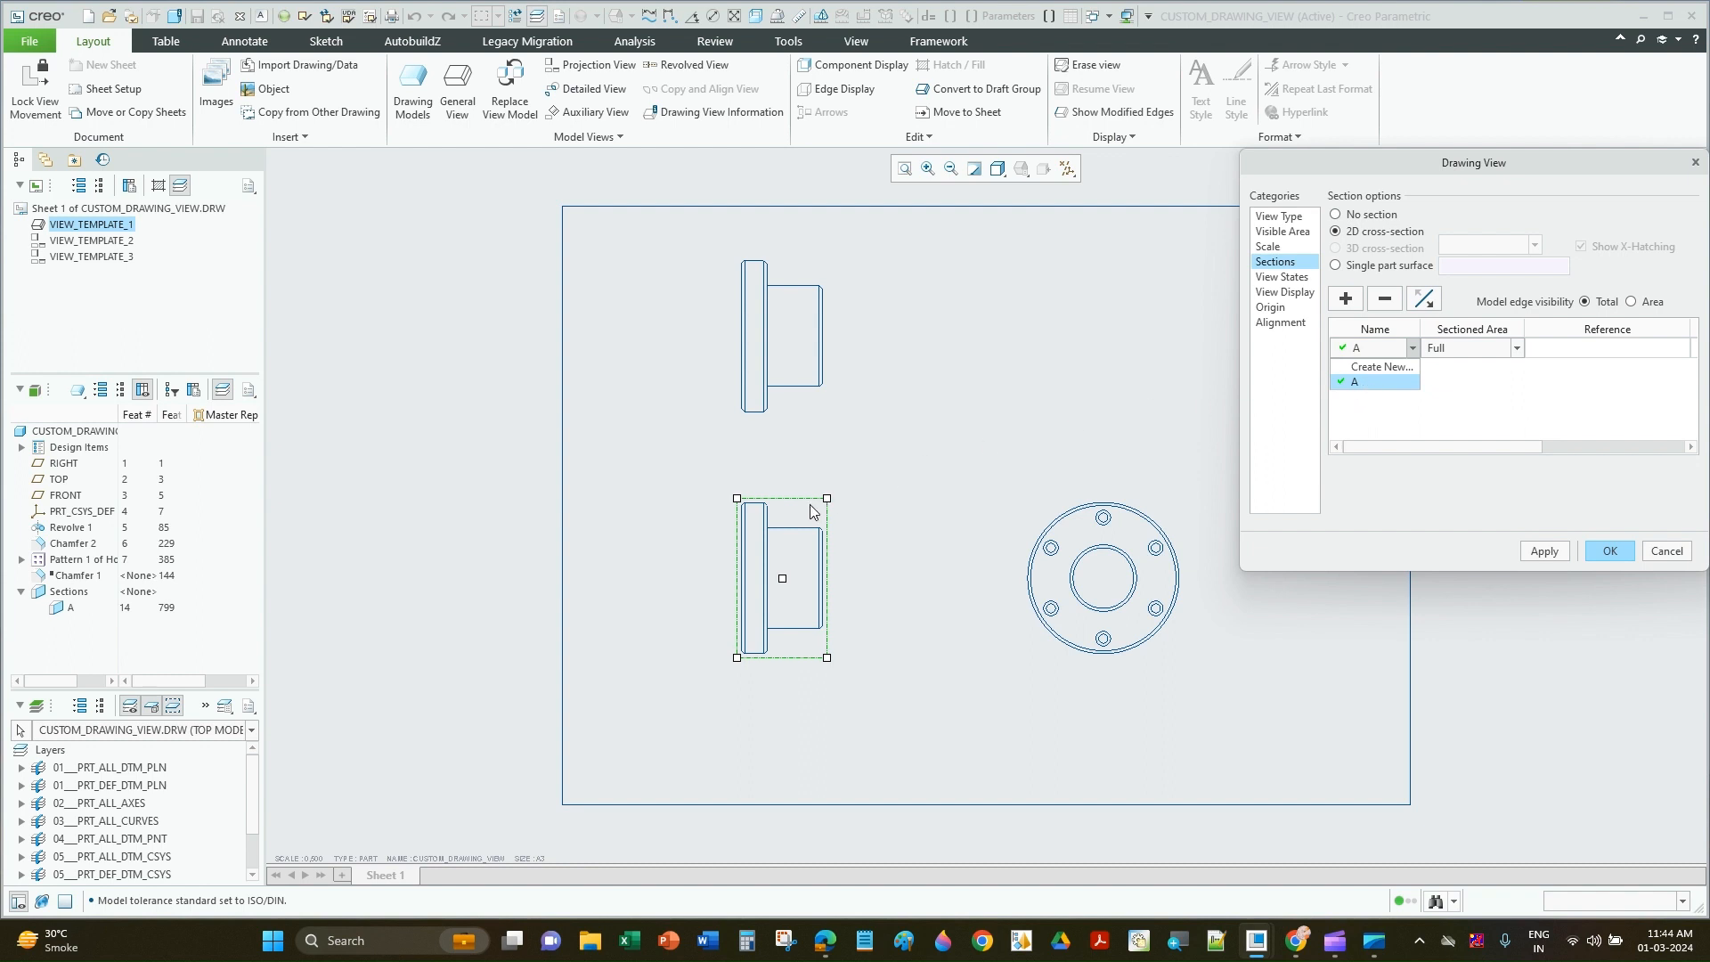
click(1379, 384)
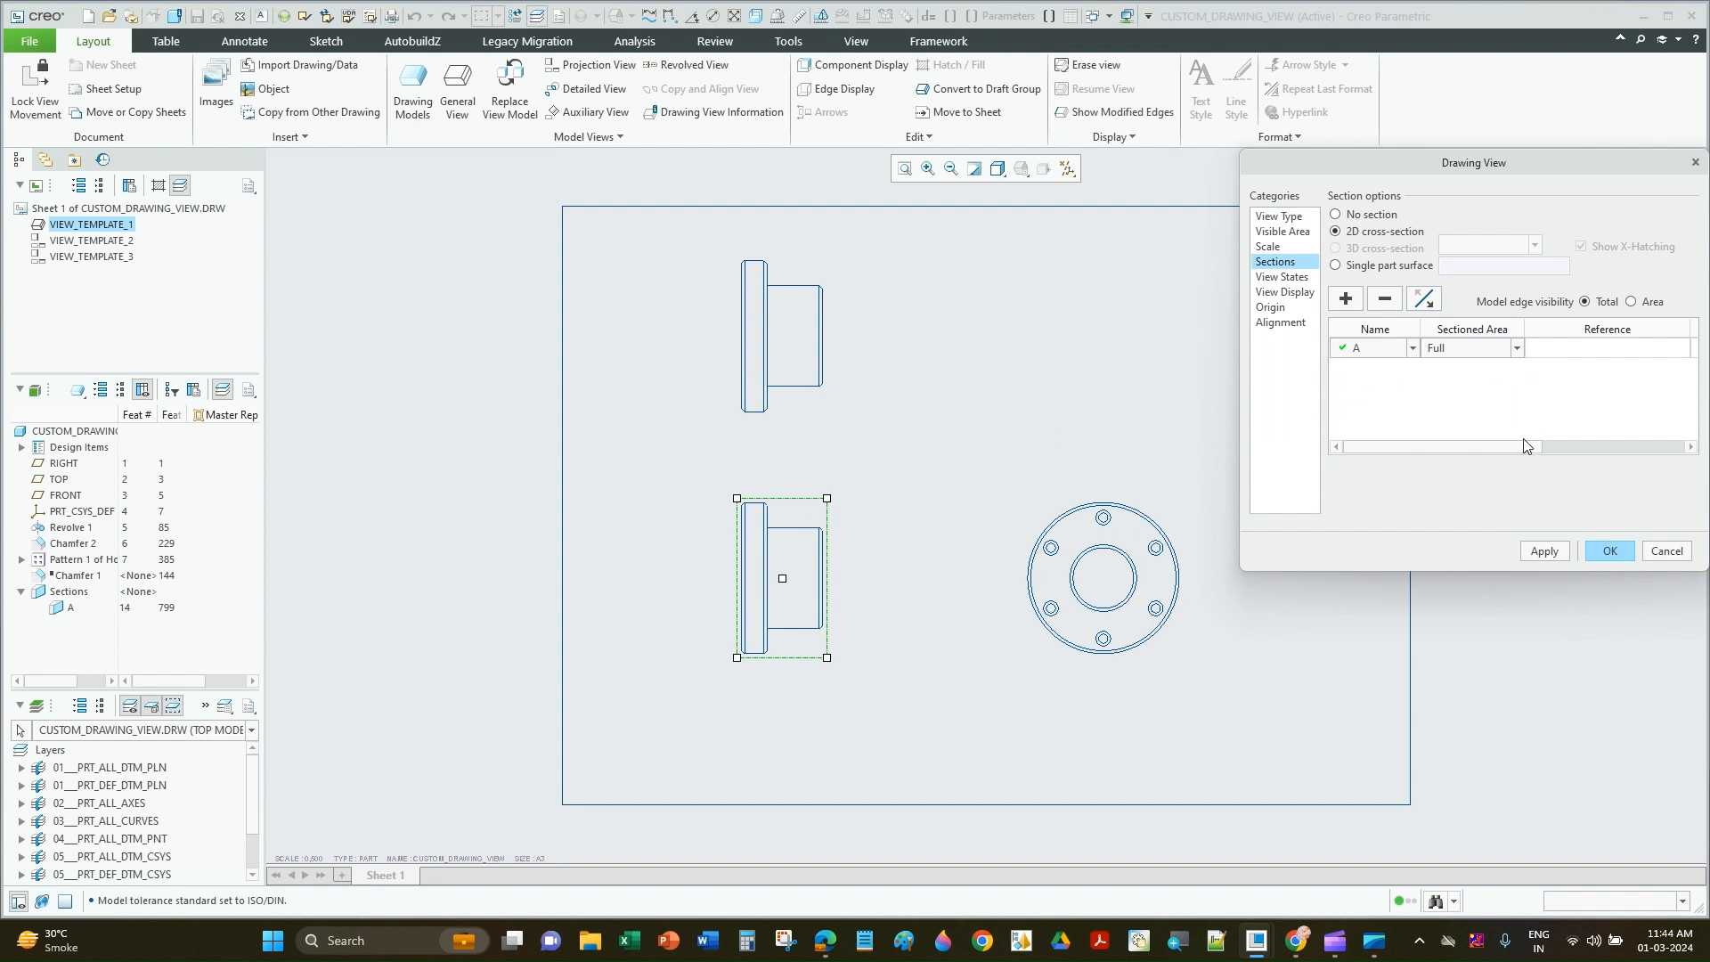
Step: Show the section A arrows on the circular flange view and apply the front view's section settings
drag(1525, 445, 1643, 447)
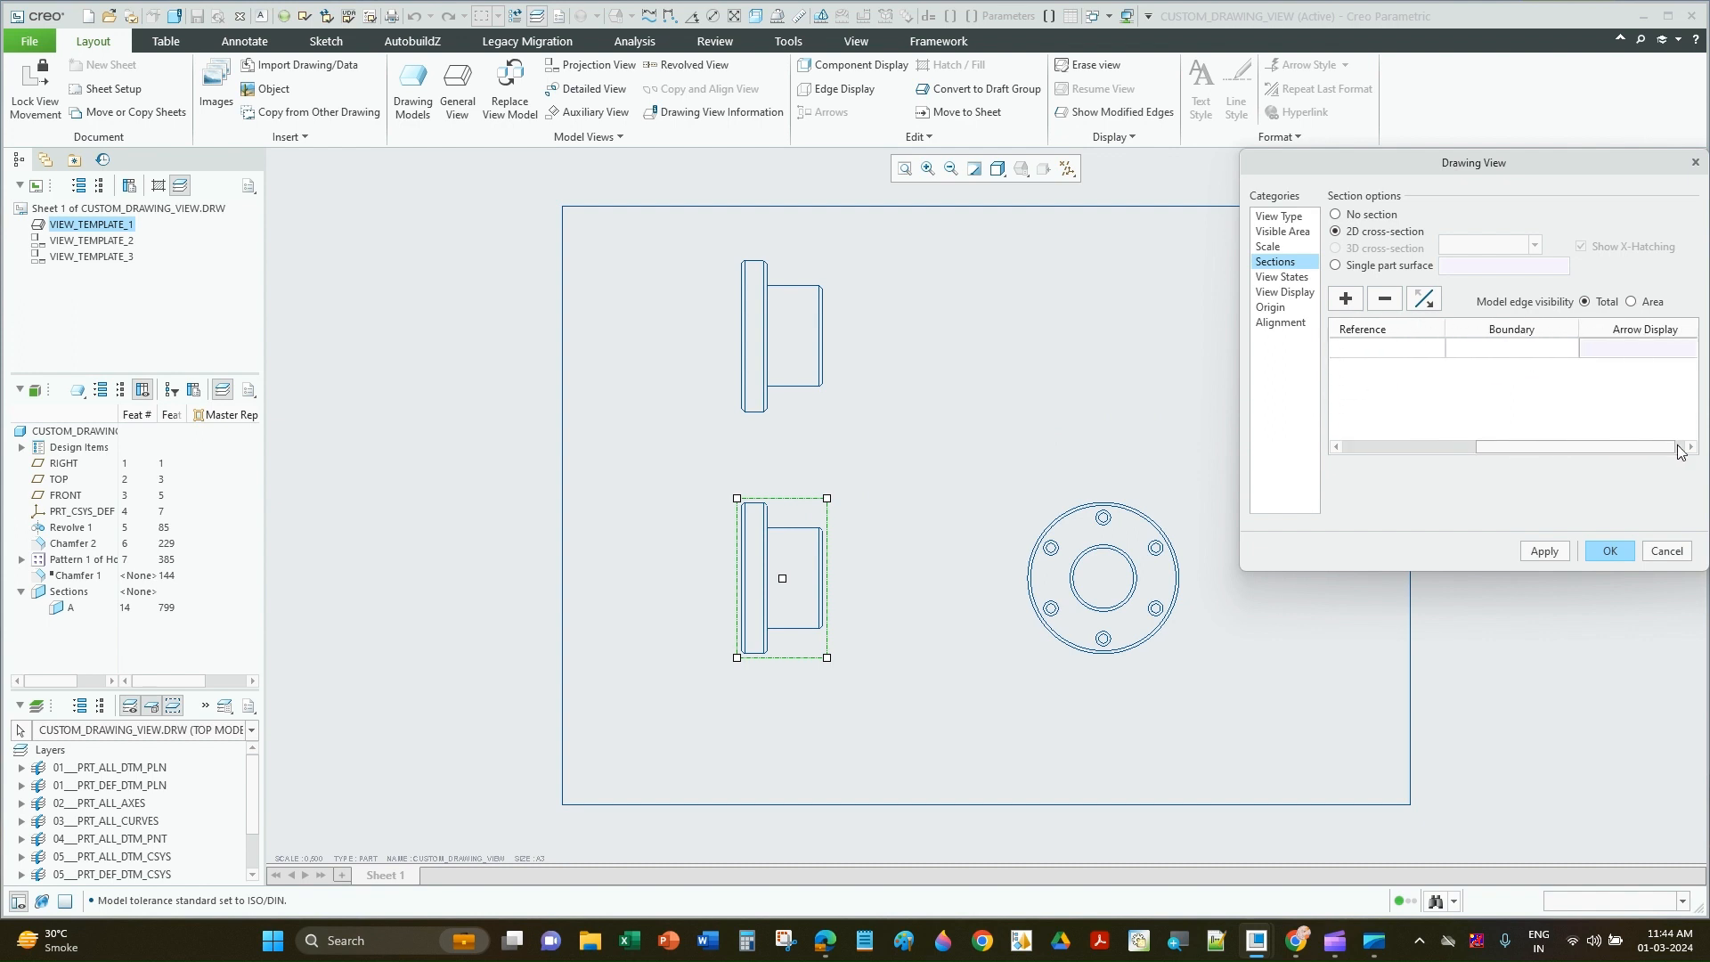
click(1643, 355)
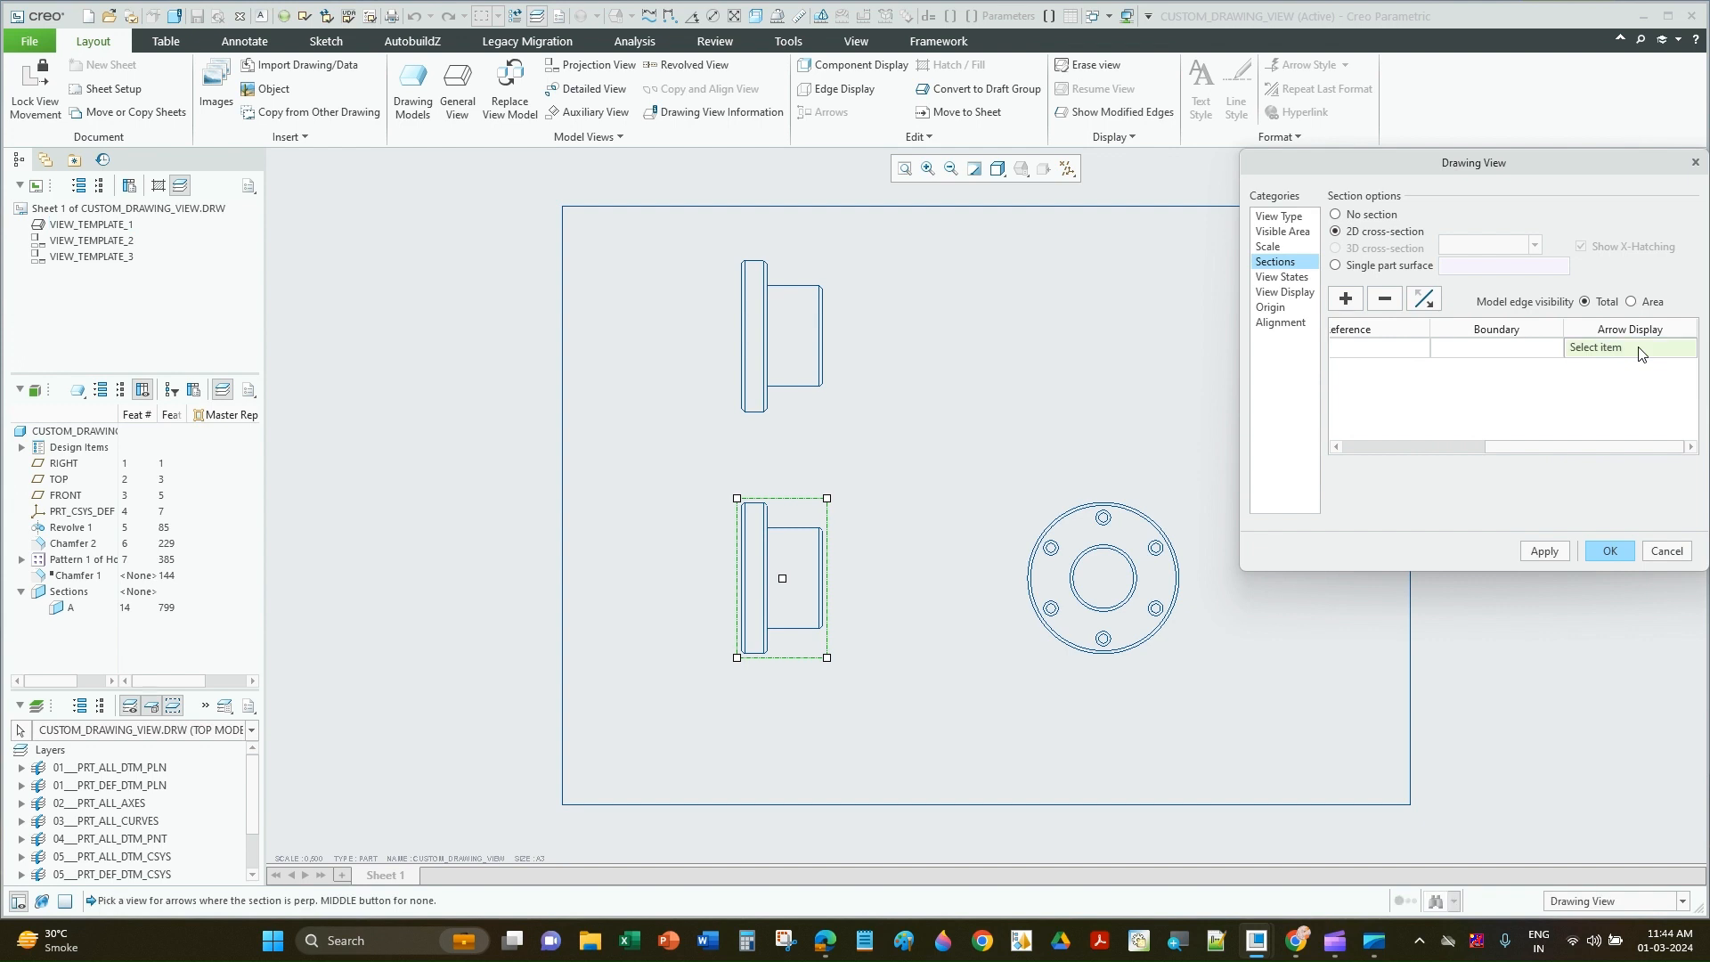
click(1138, 512)
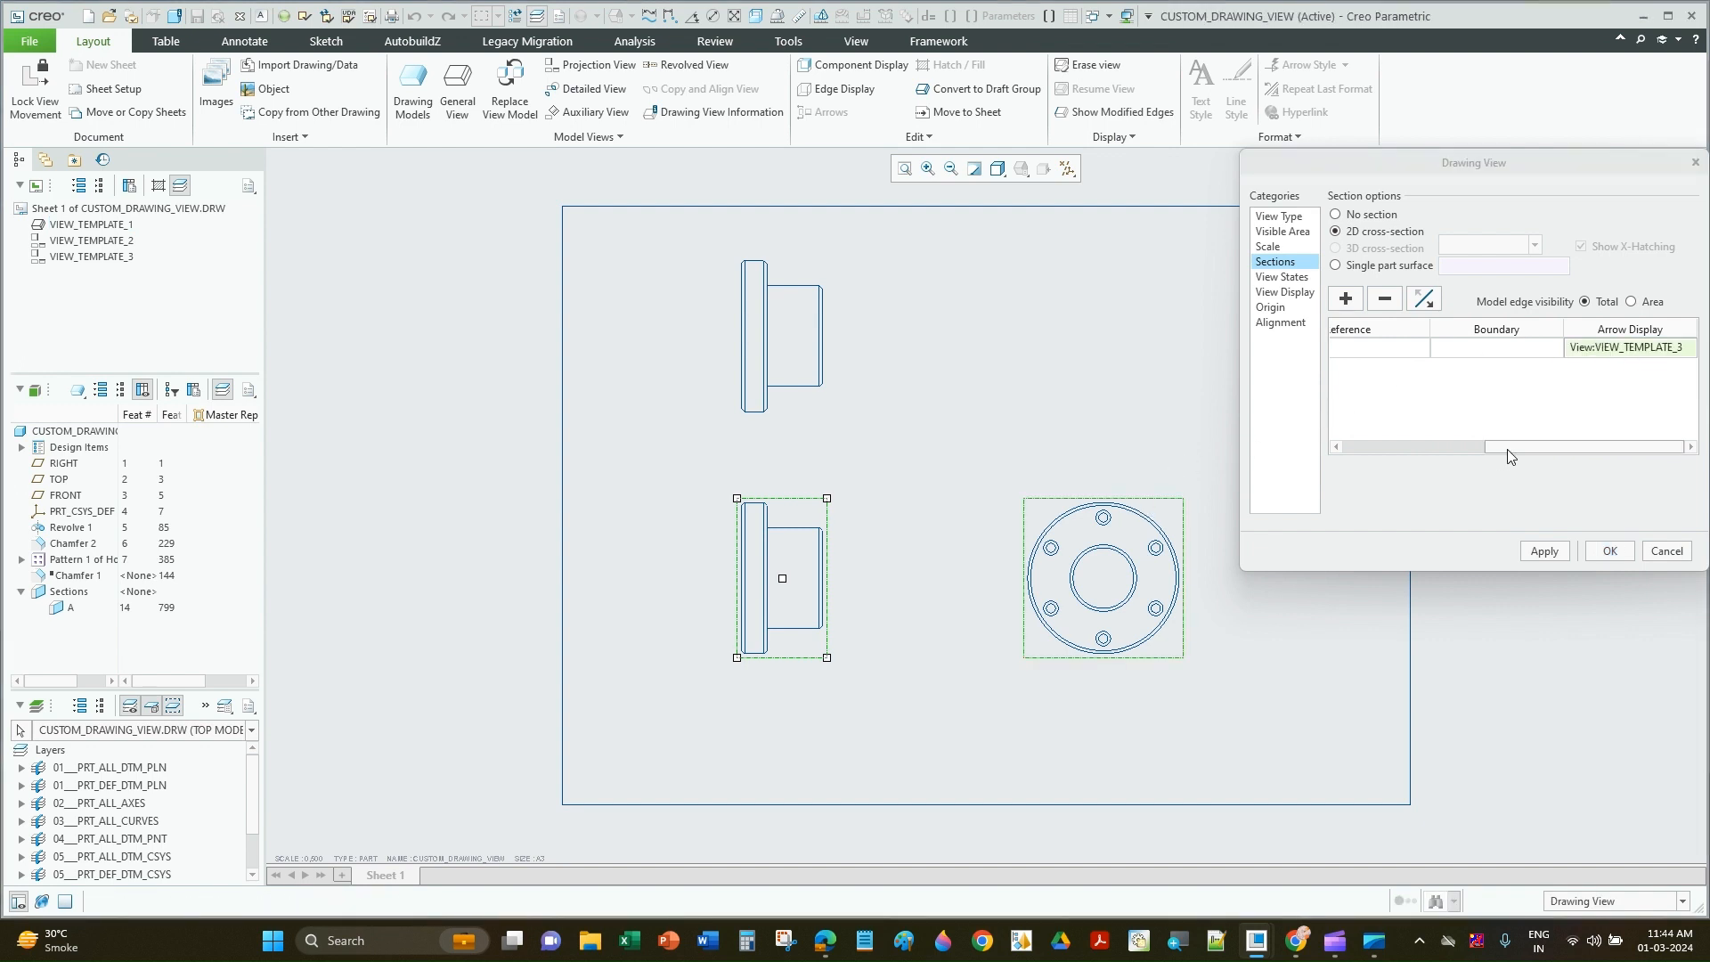
drag(1508, 447, 1370, 452)
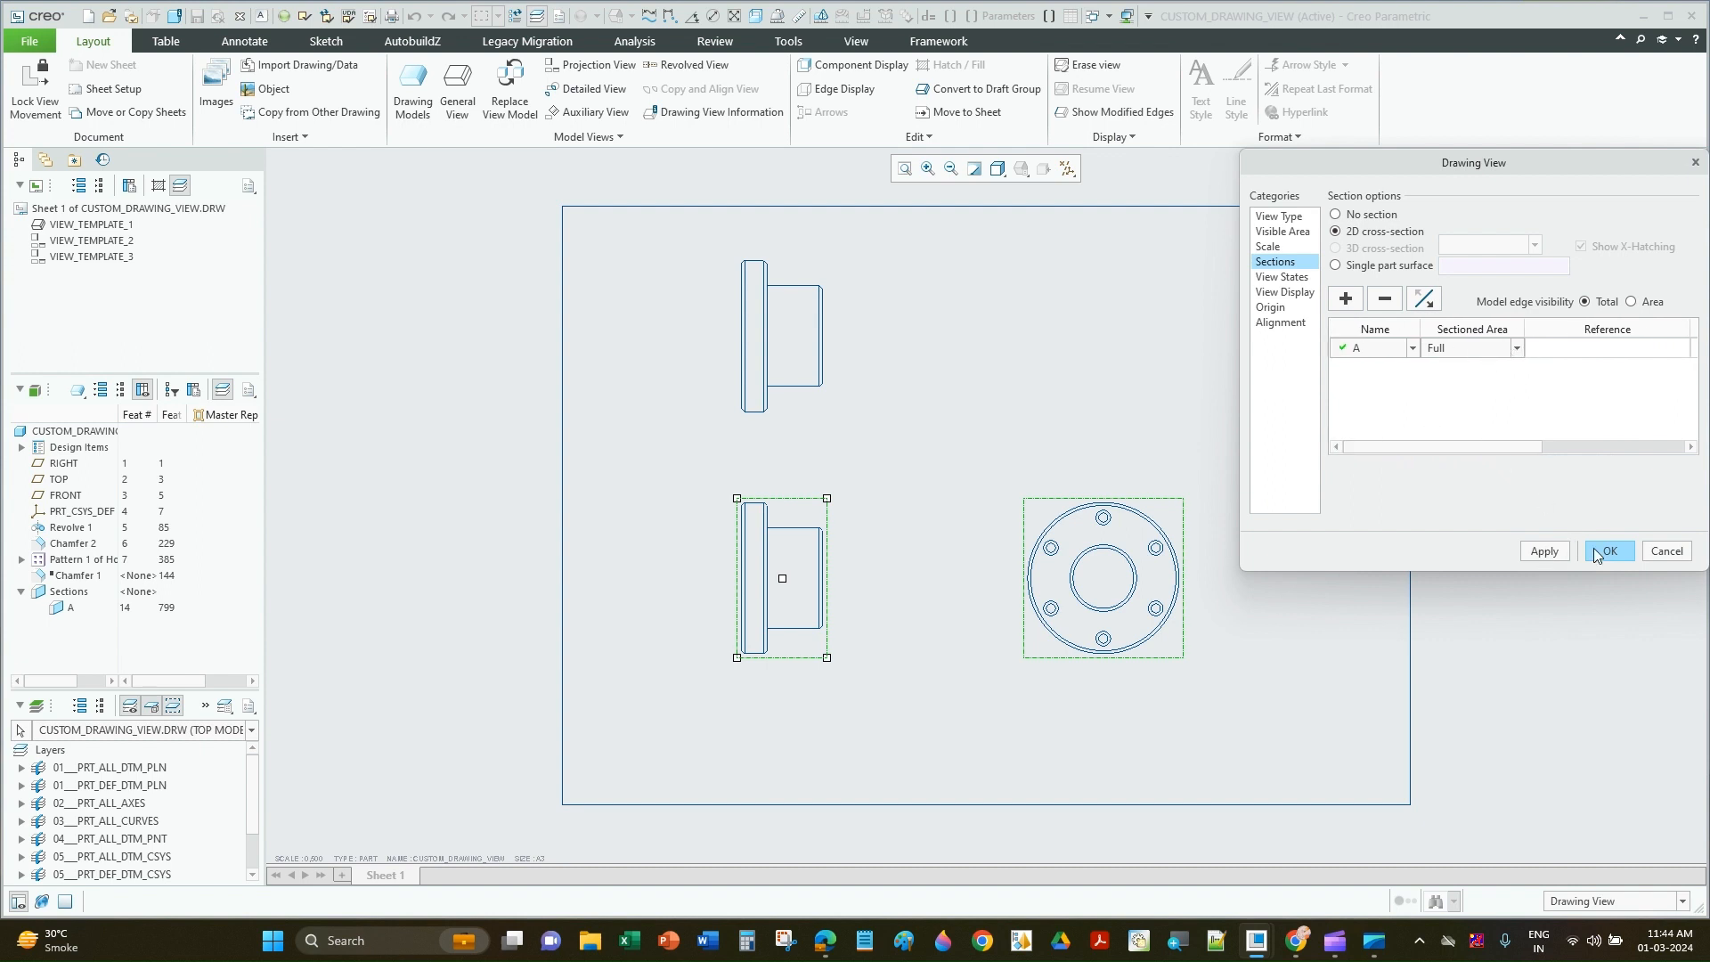
click(1546, 552)
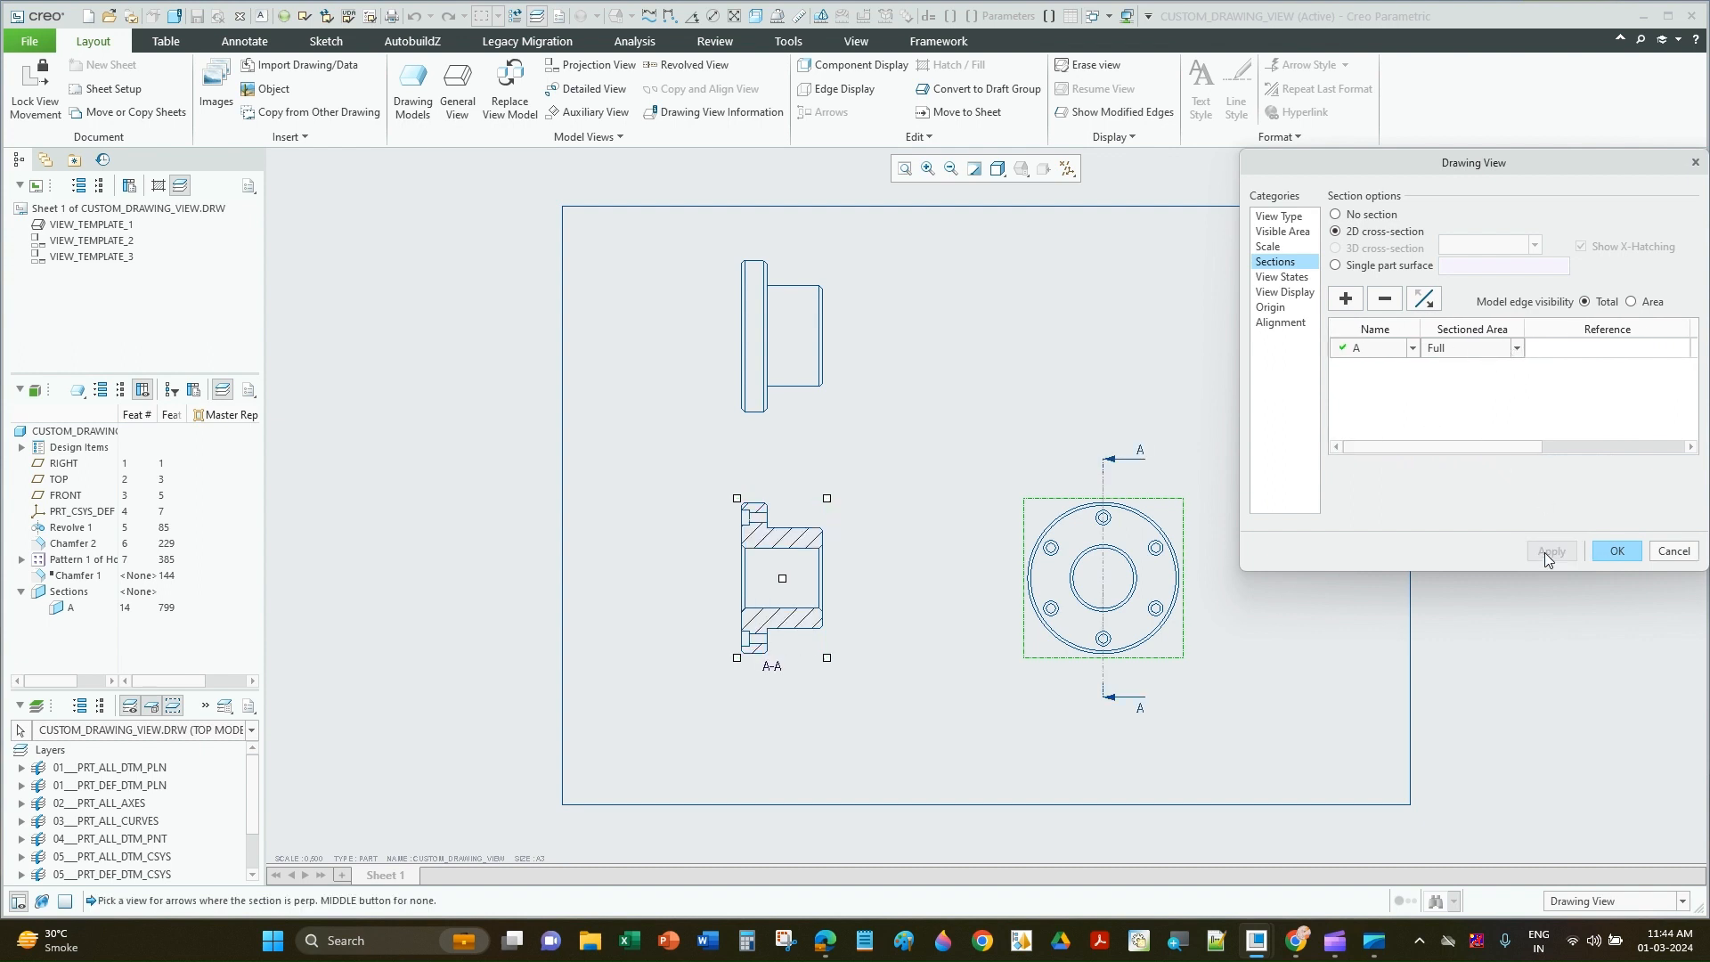
click(1614, 552)
scroll(782, 713, up, 4)
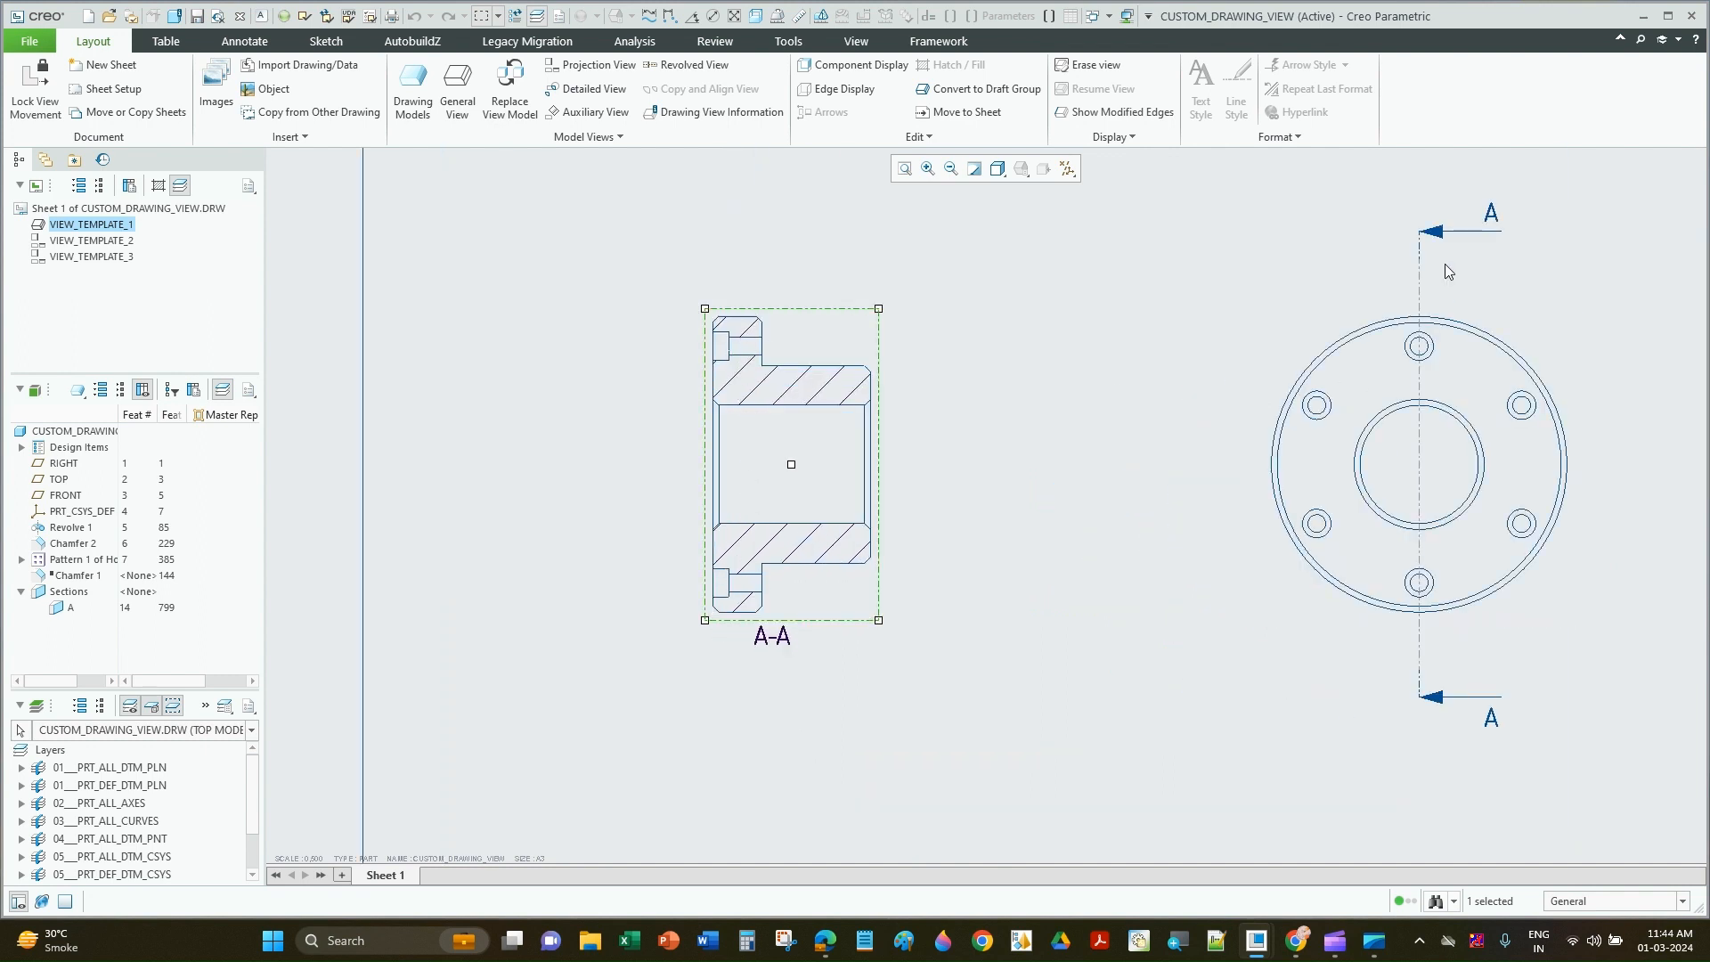
click(1099, 594)
scroll(1100, 593, down, 4)
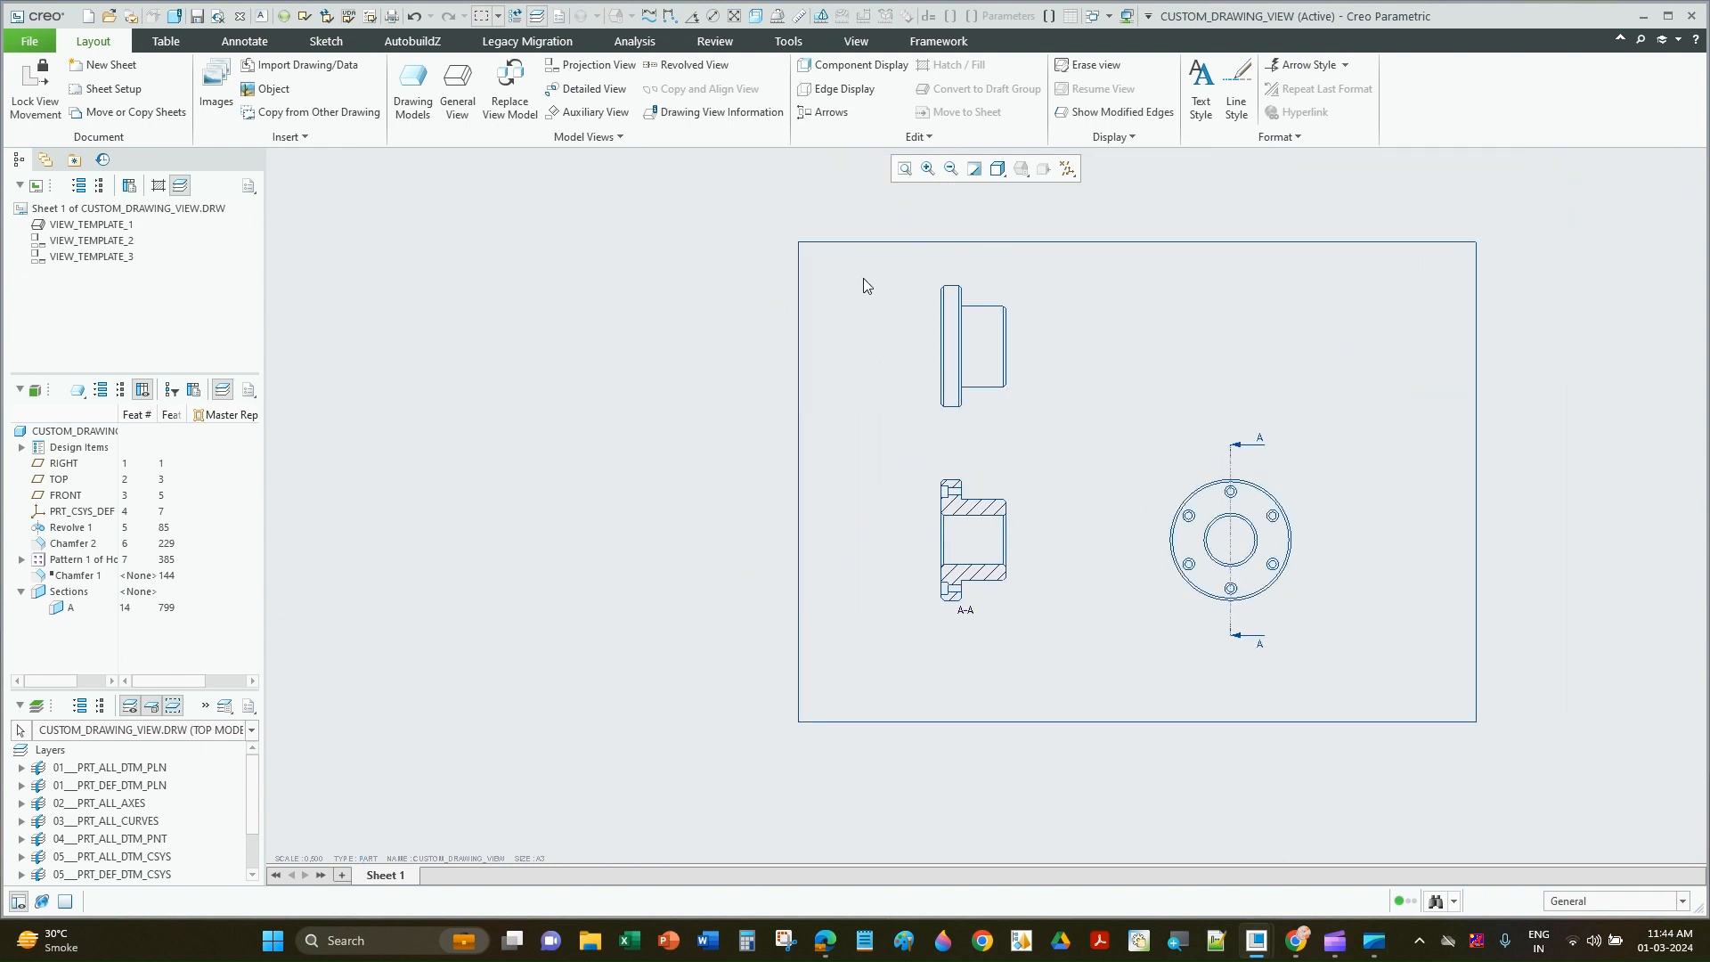
Step: Start showing model annotations for all three drawing views and select every listed dimension
click(244, 41)
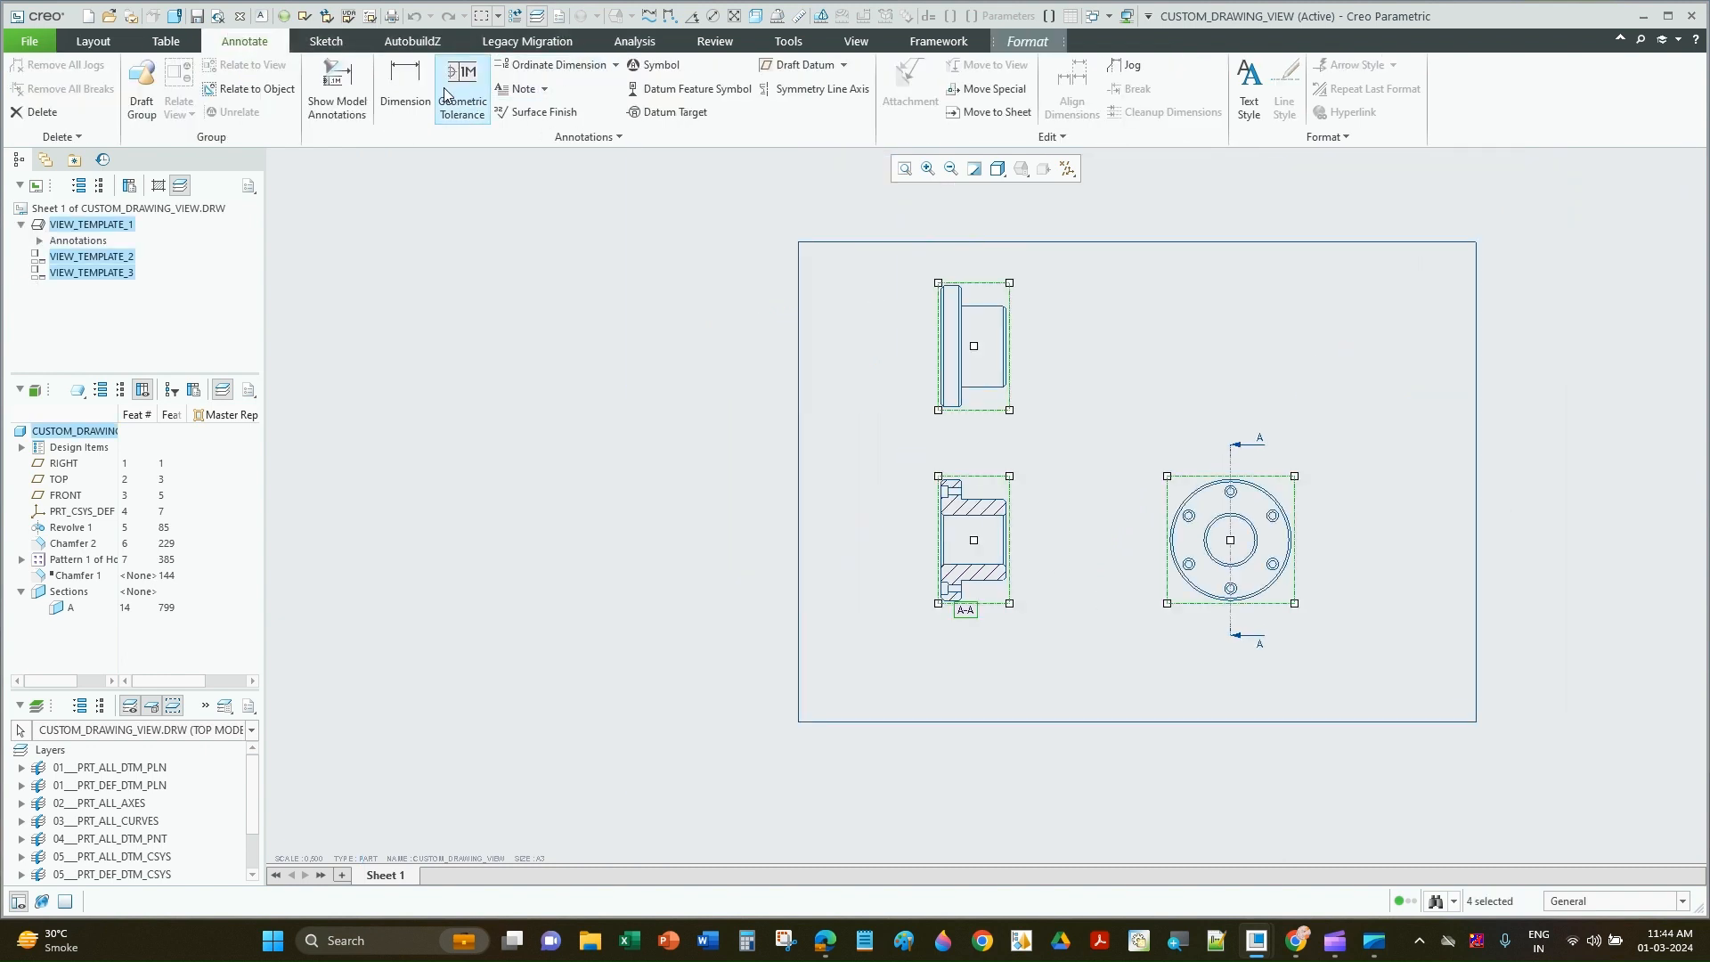
click(355, 88)
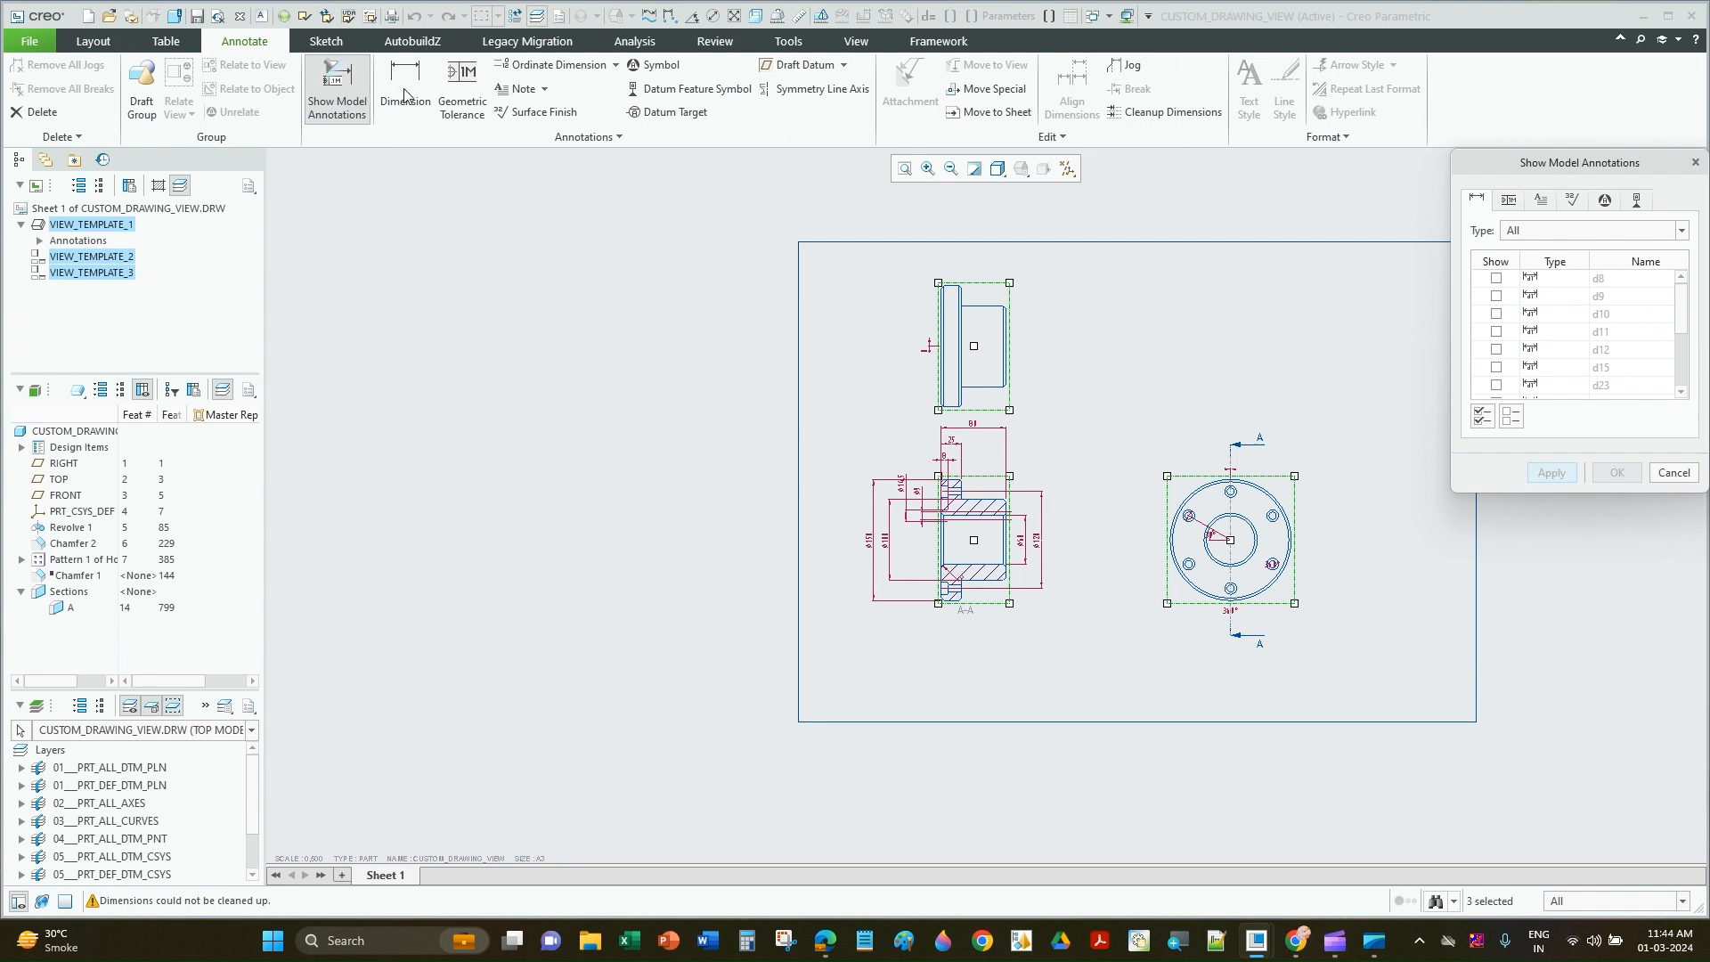
scroll(1350, 346, down, 2)
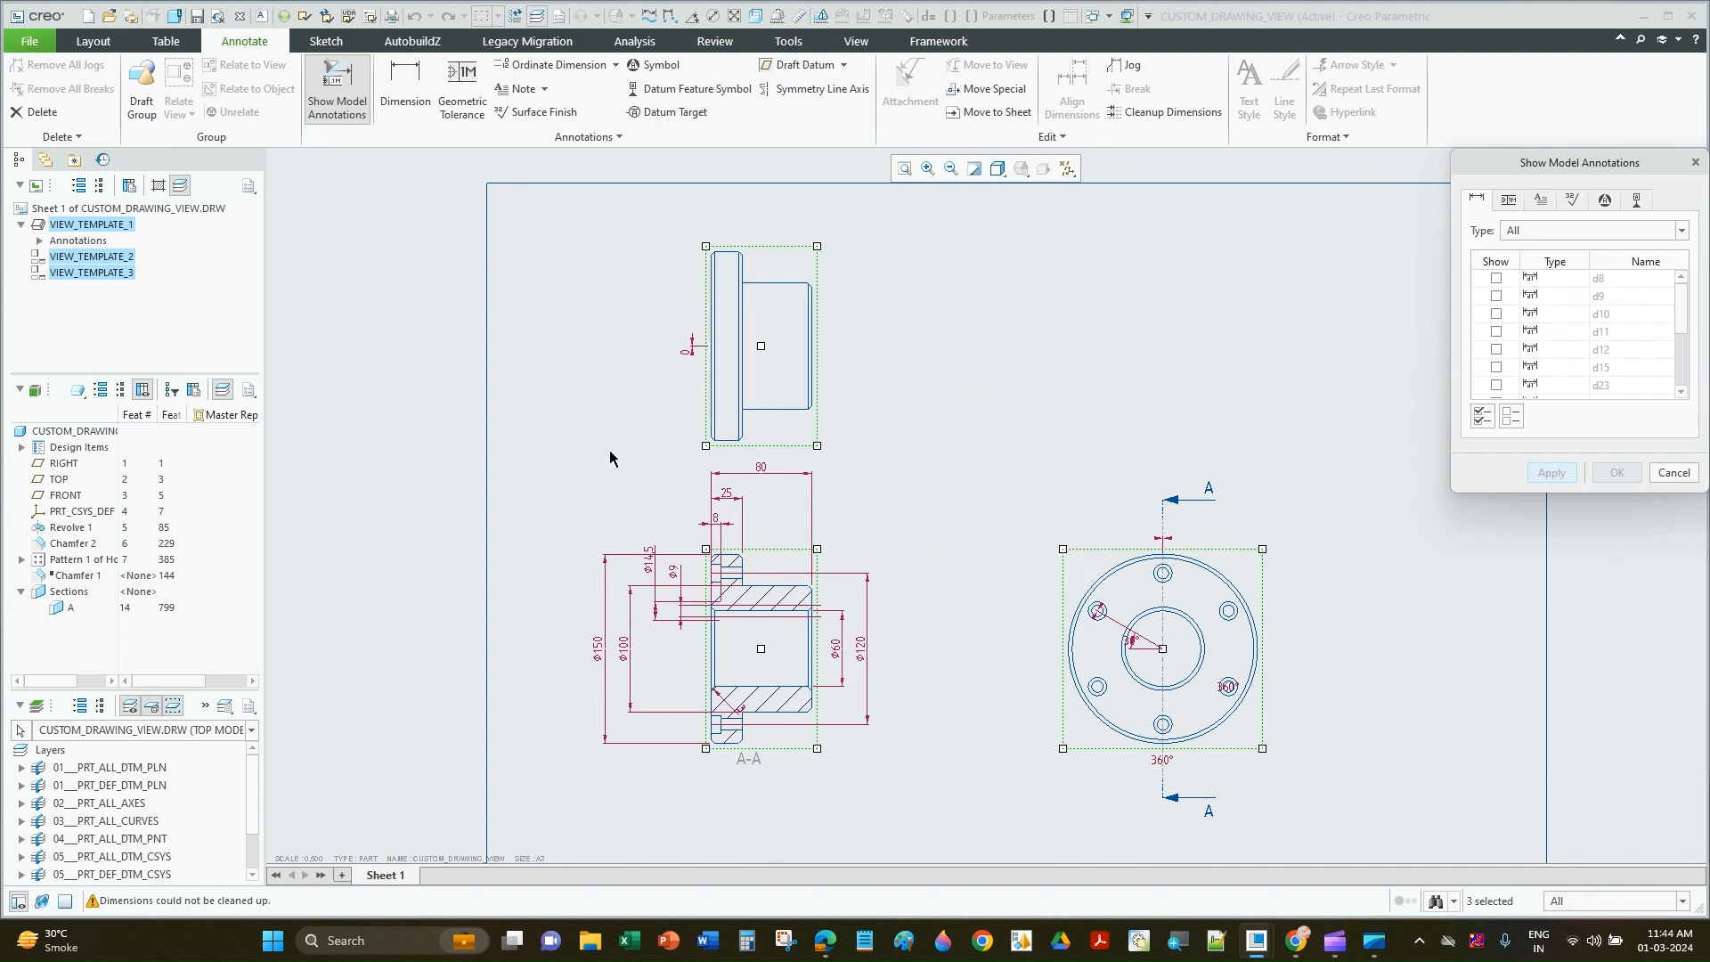
click(1482, 418)
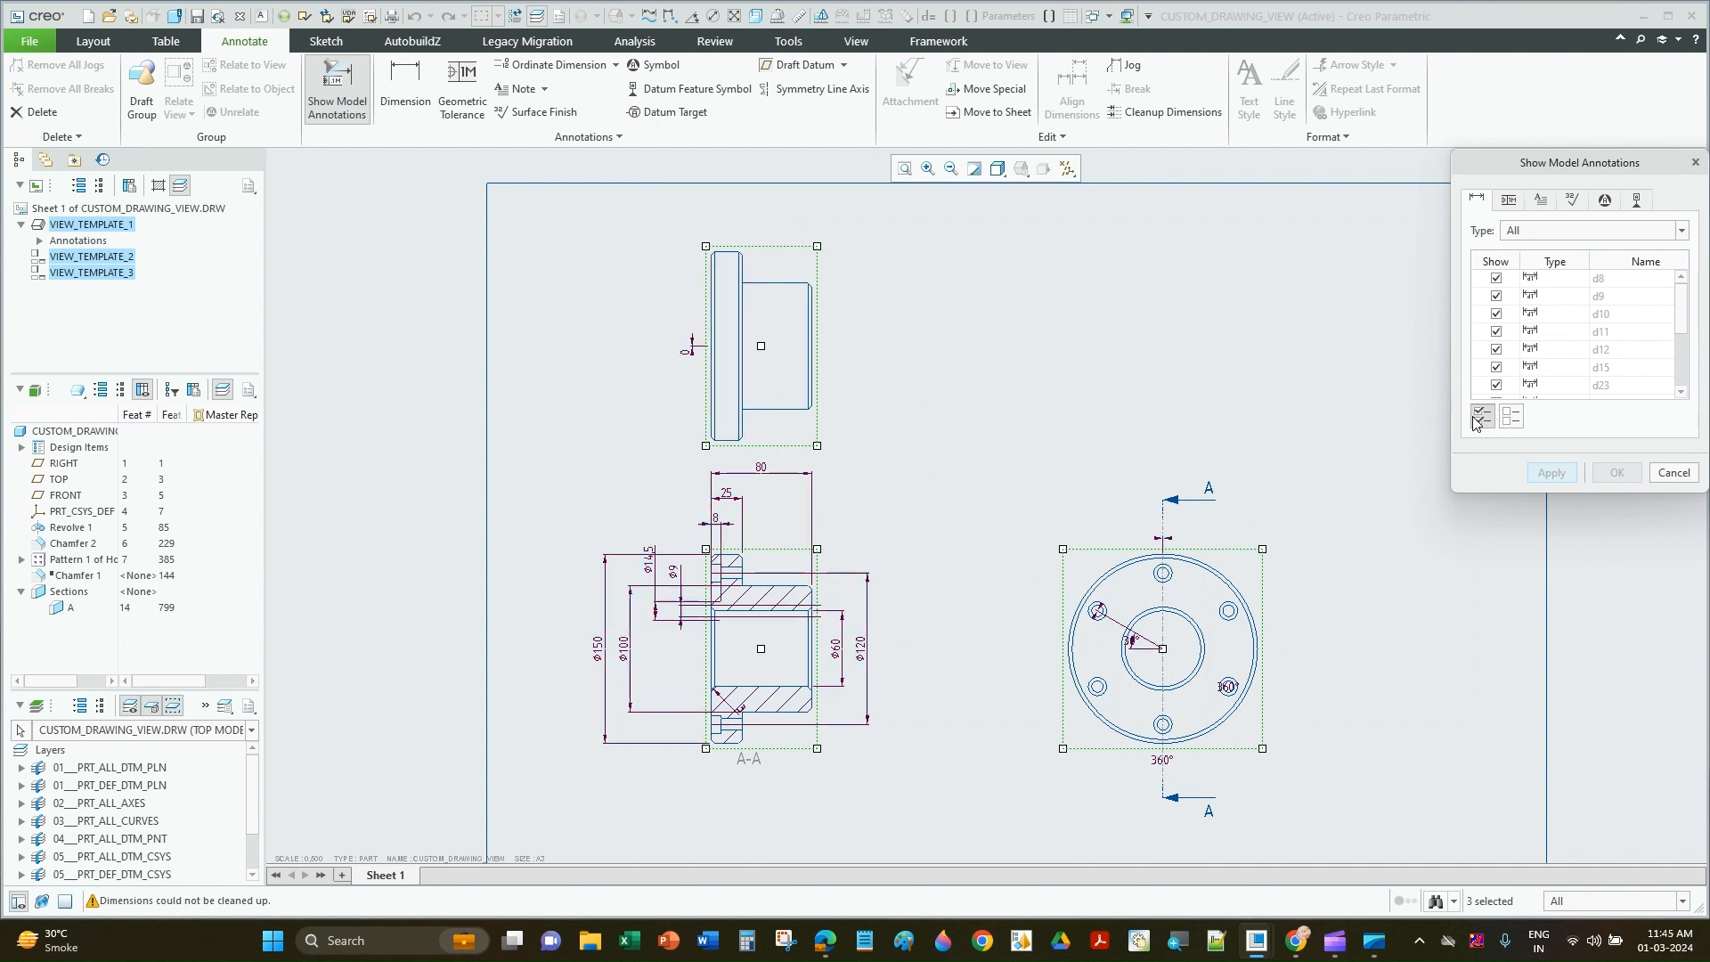
Step: Exclude both 360° dimensions on the circular view and the top view's 0 dimension, then apply the remaining selected dimensions
click(1162, 764)
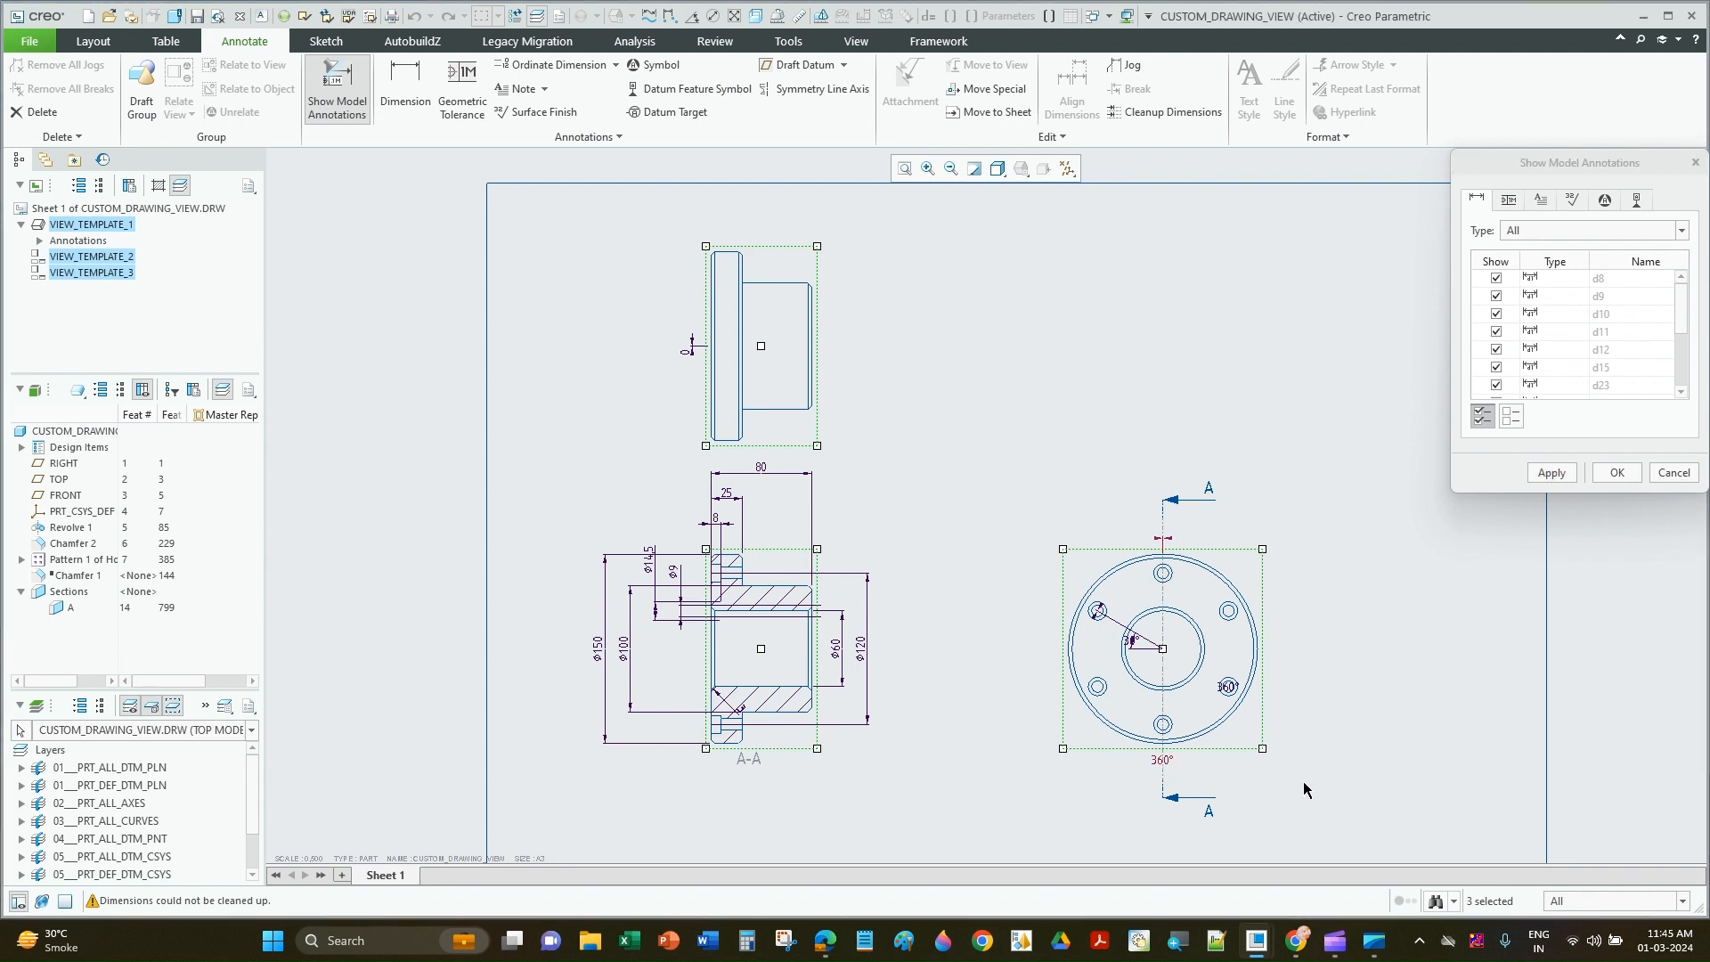
scroll(1586, 303, down, 3)
scroll(1087, 630, up, 3)
scroll(1131, 587, down, 3)
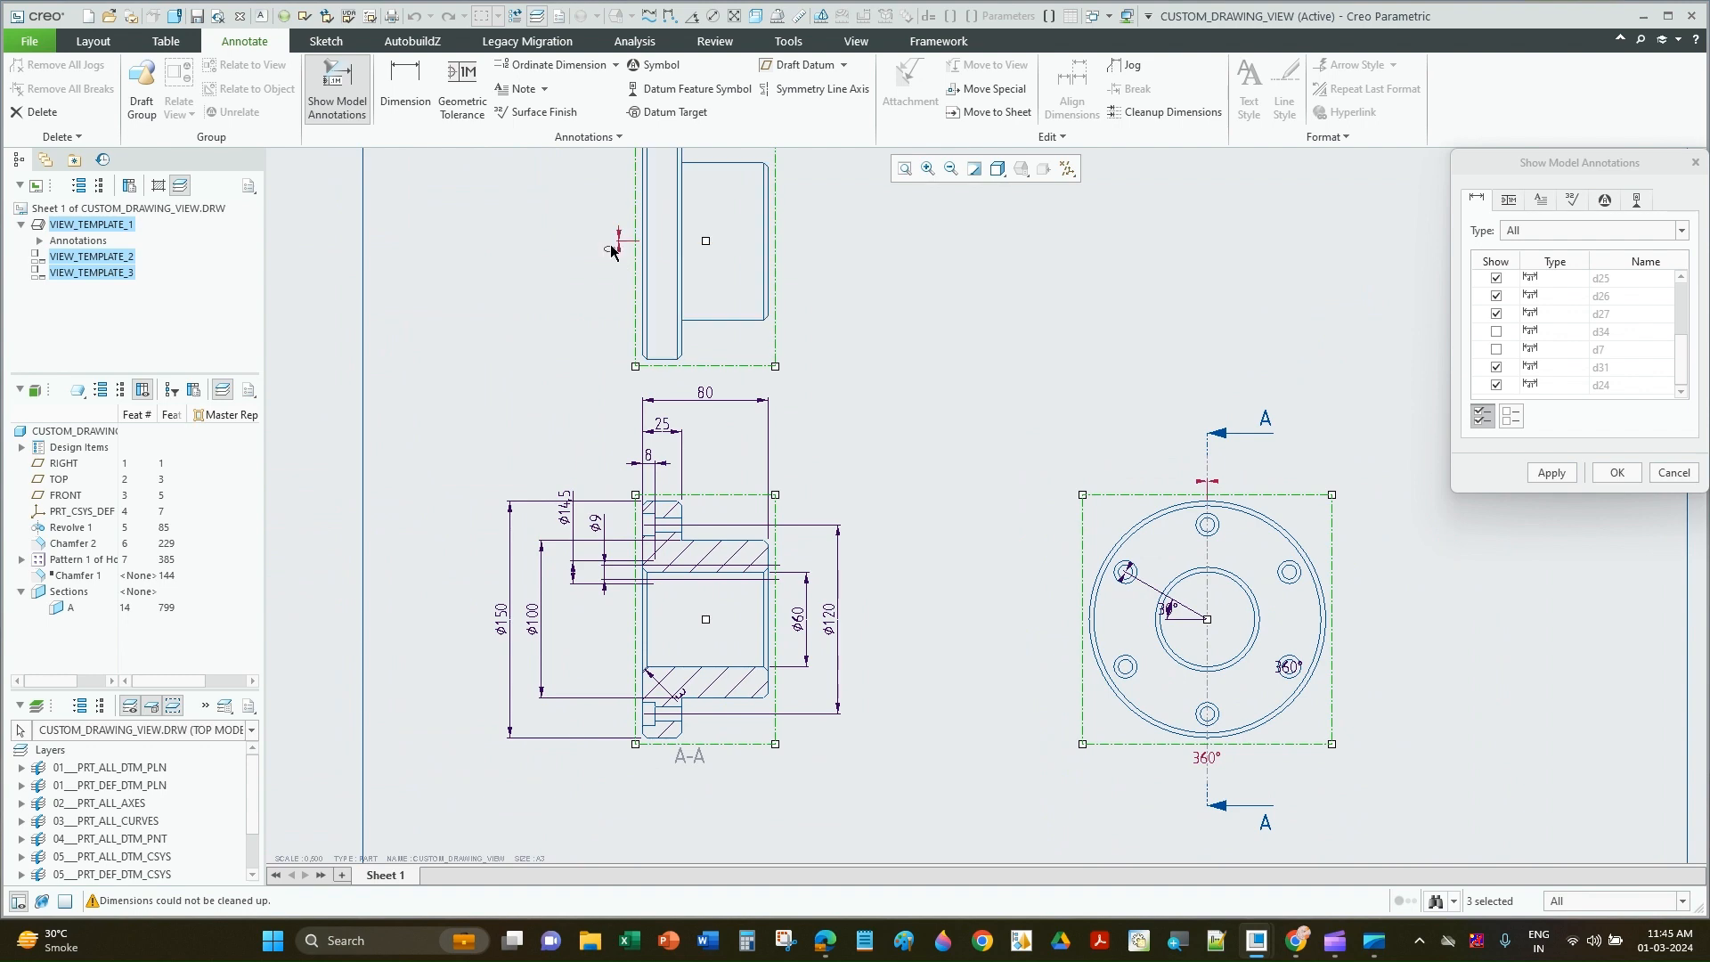
scroll(1135, 569, up, 2)
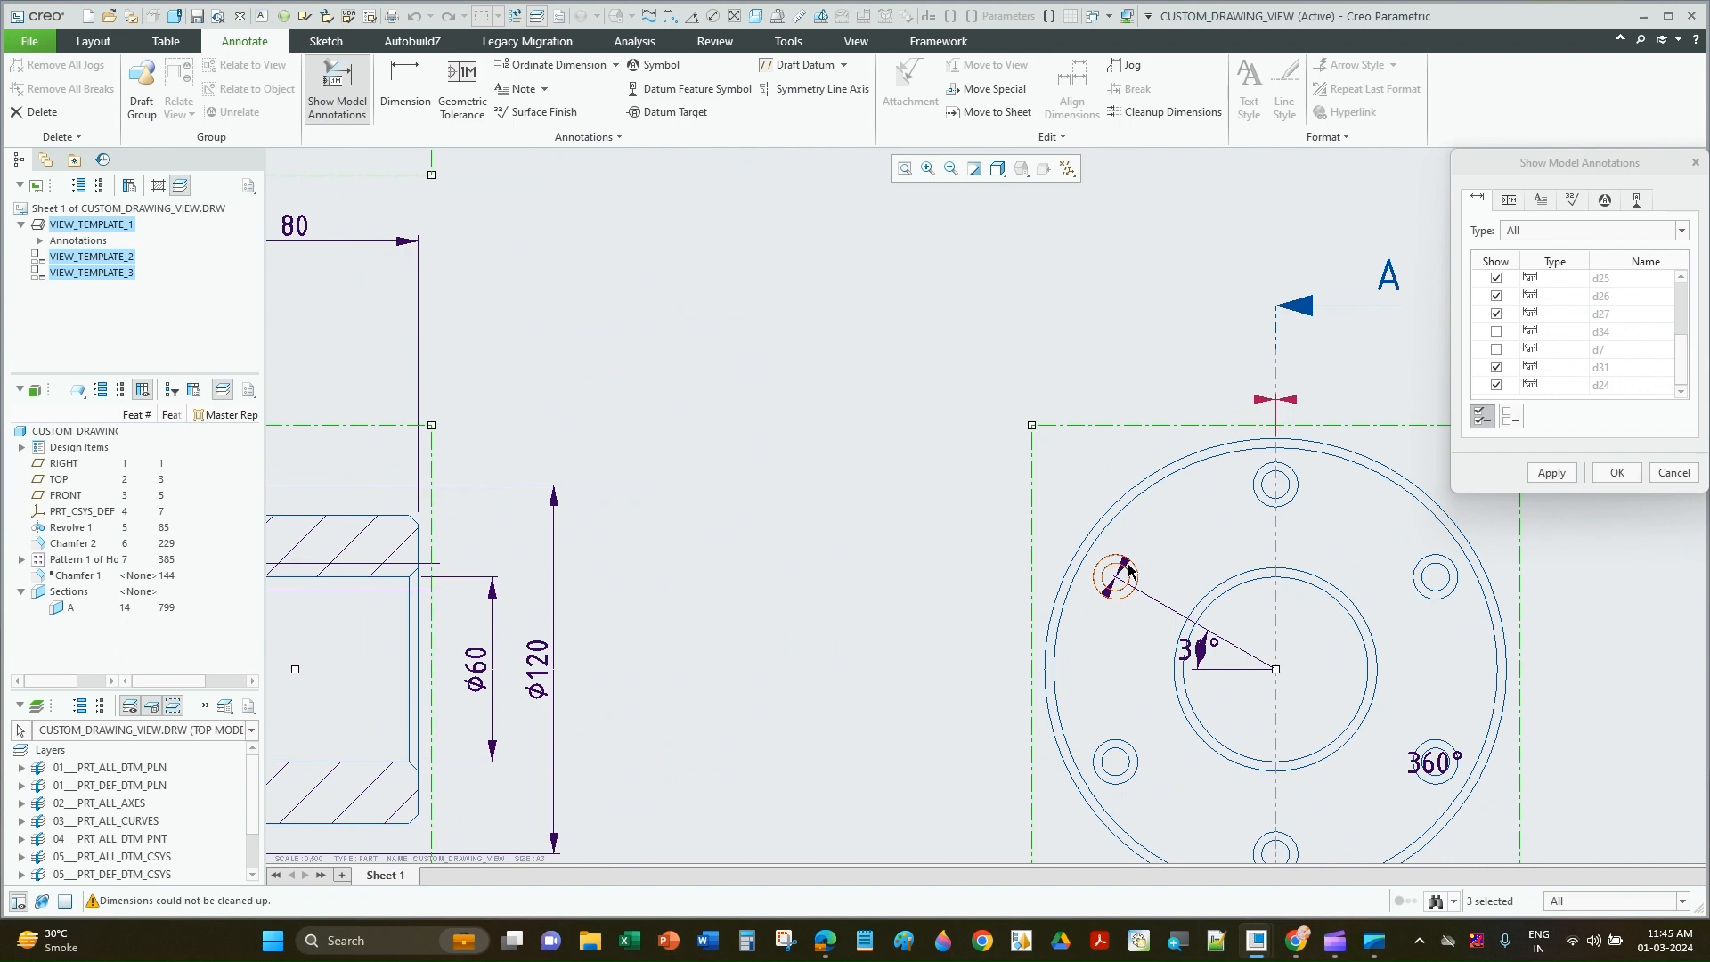
scroll(1129, 570, down, 2)
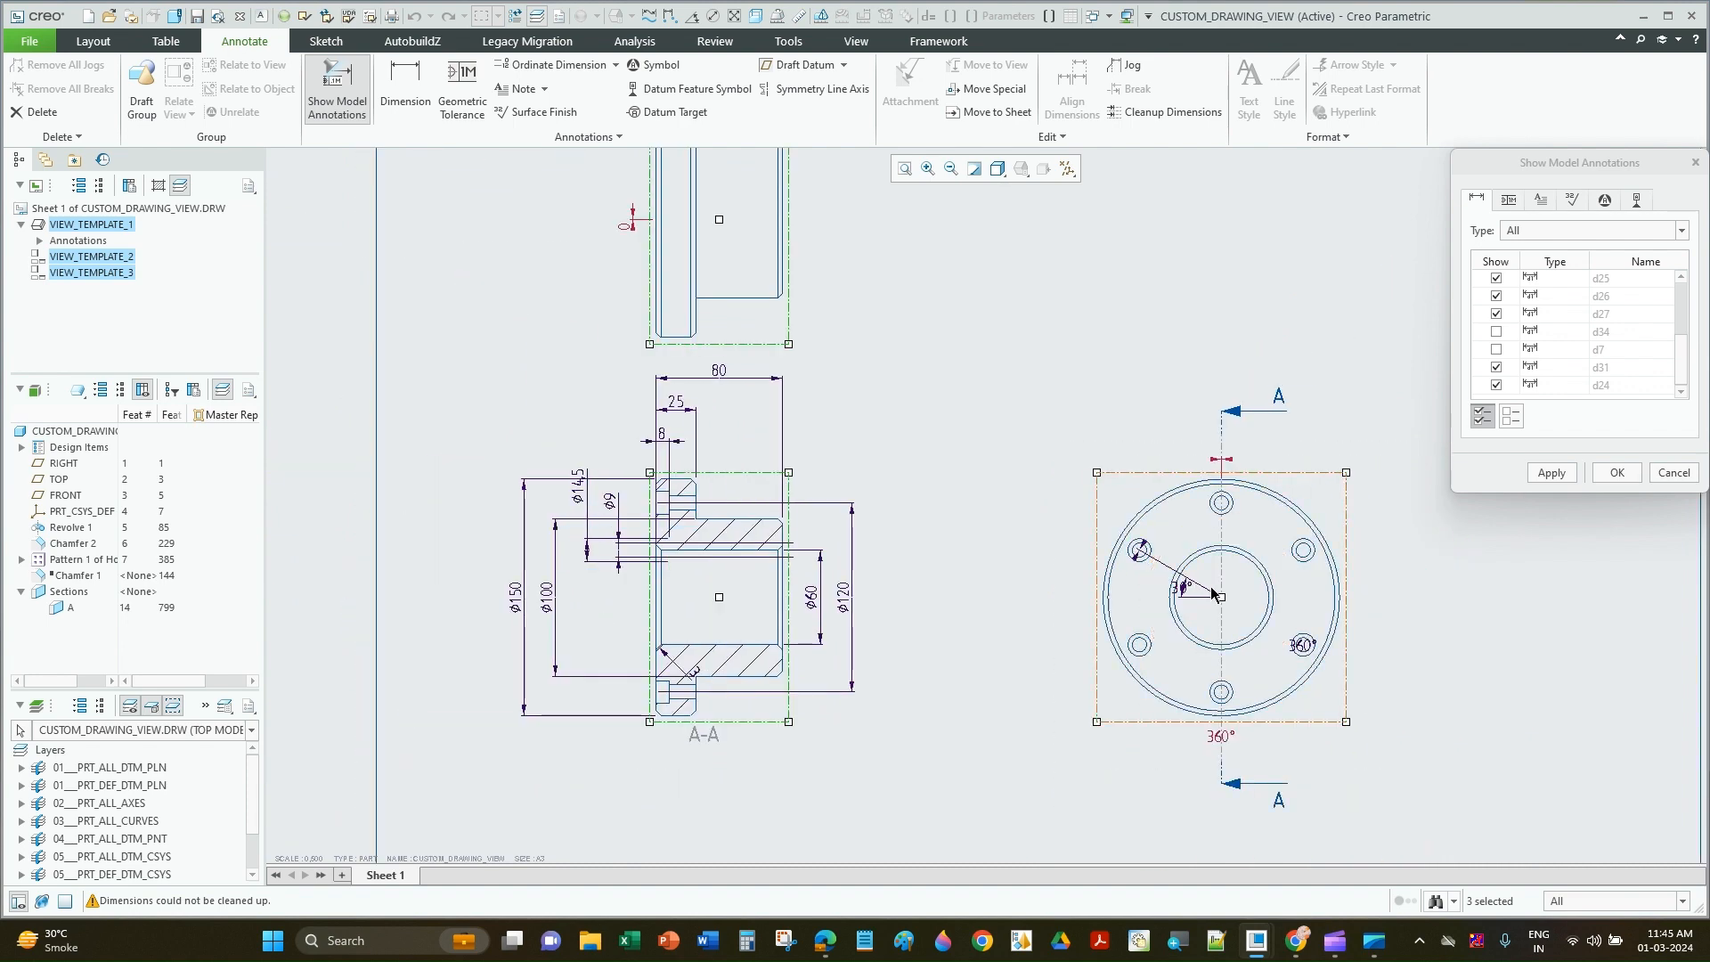
click(1312, 653)
click(1551, 473)
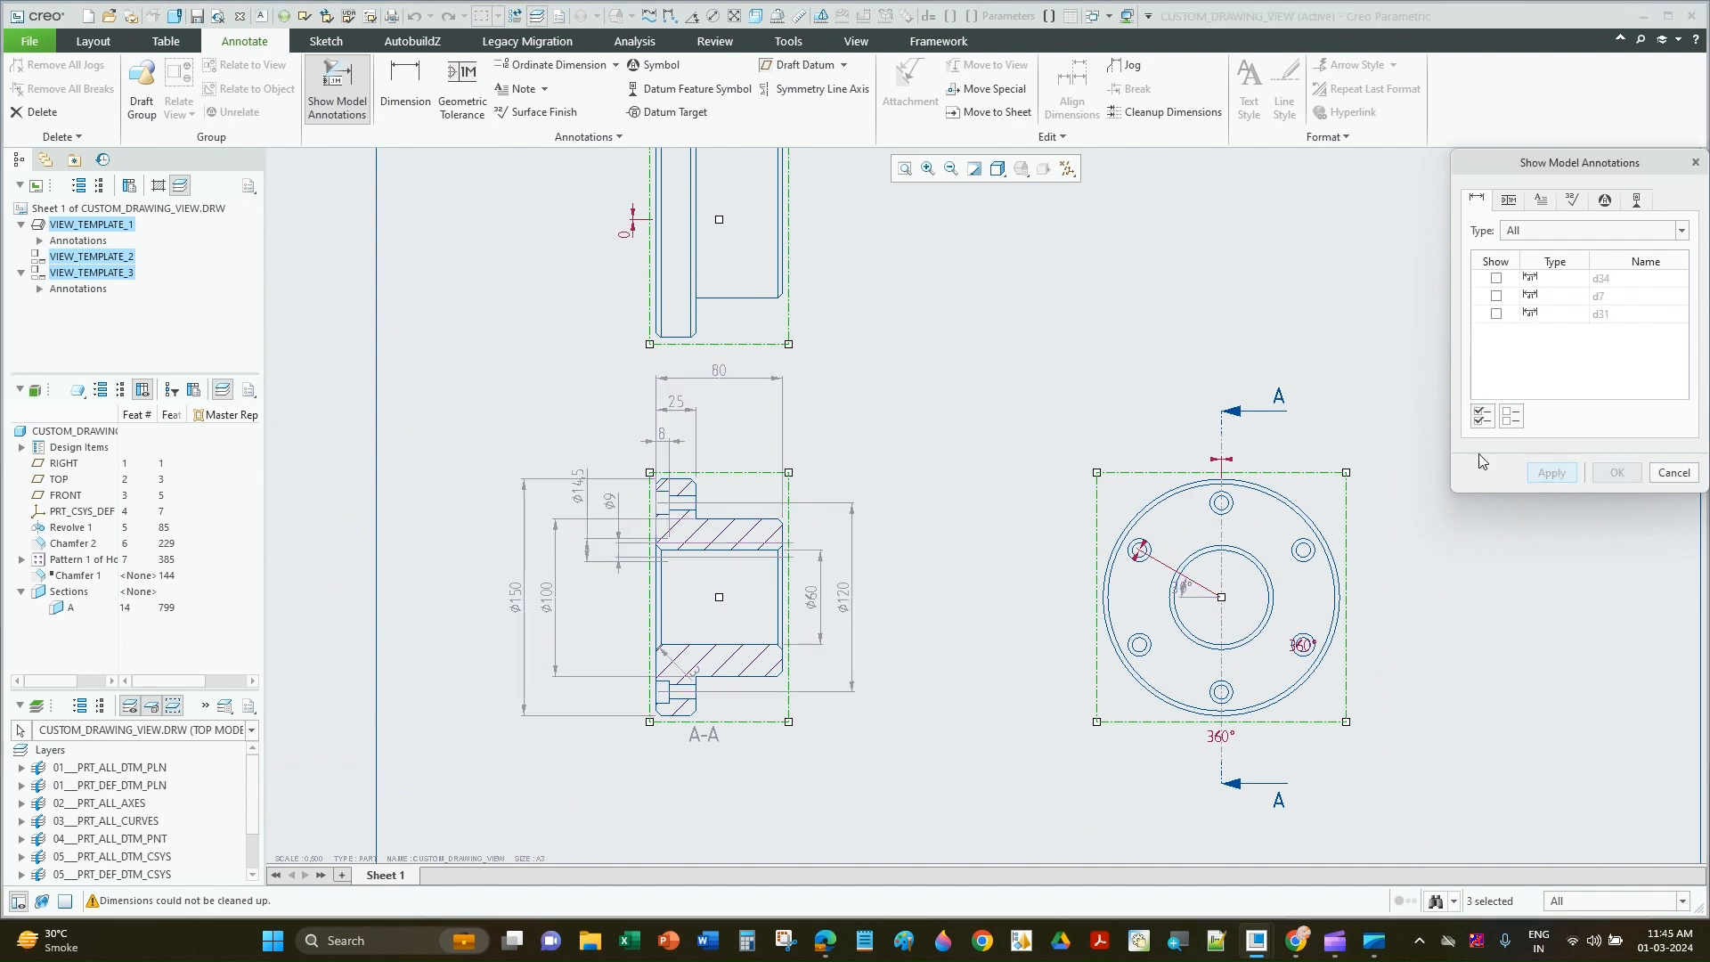
scroll(977, 441, down, 3)
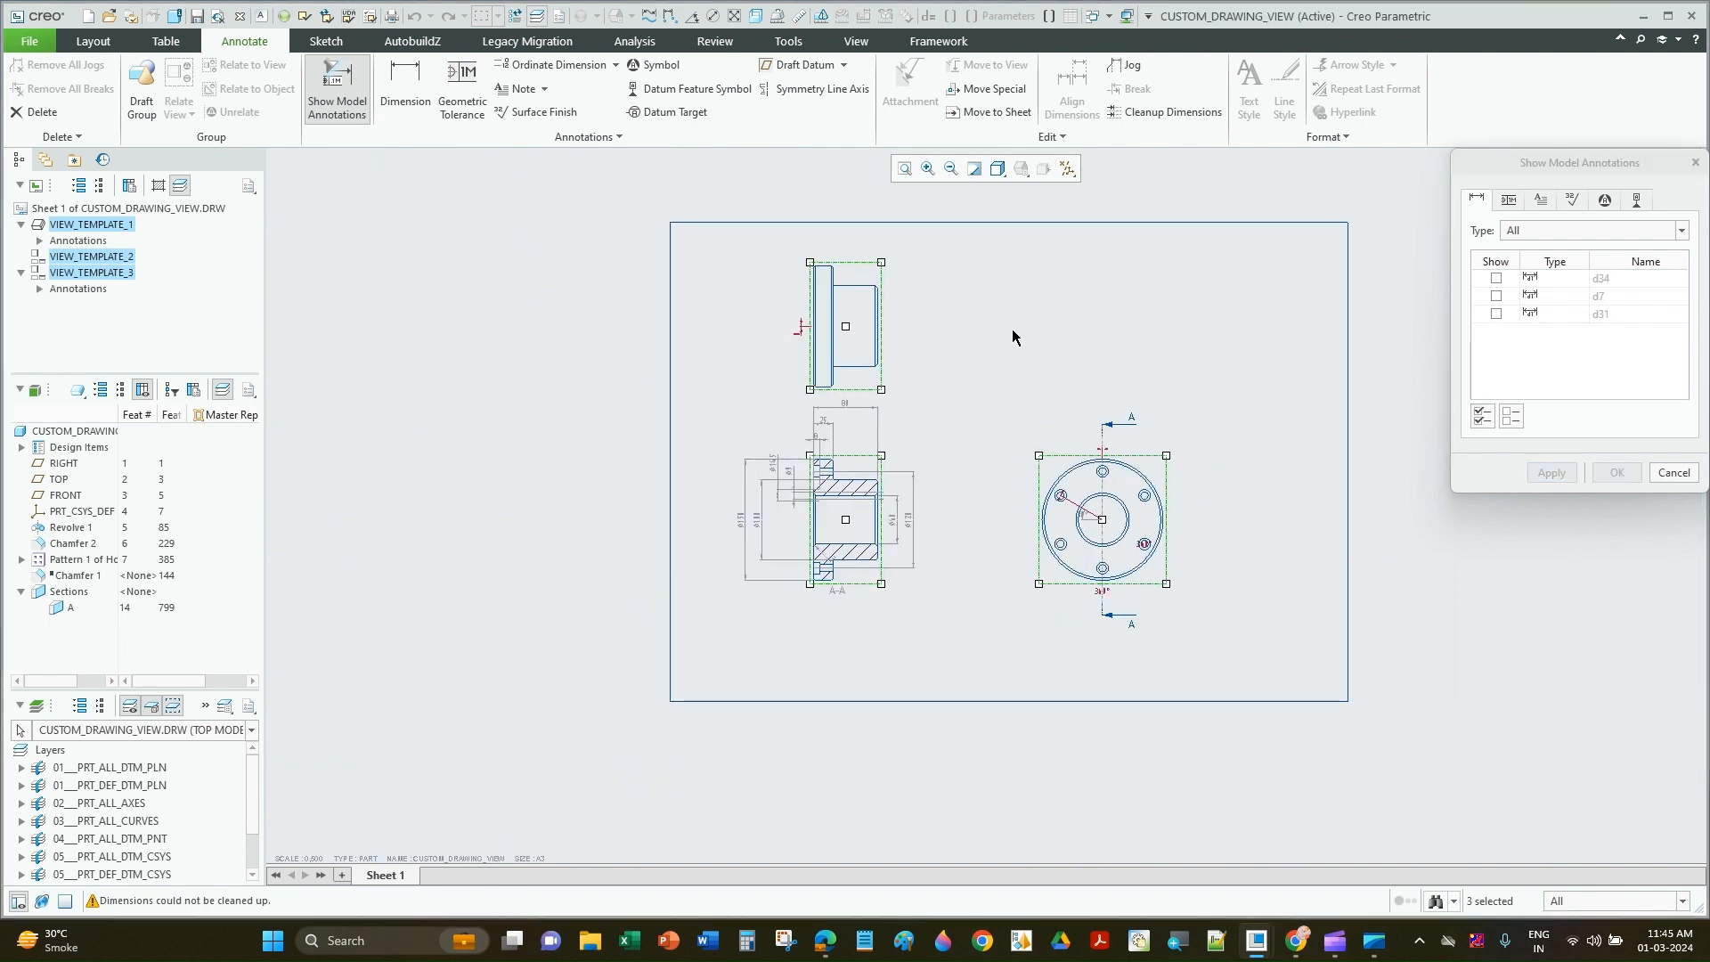
scroll(1013, 336, up, 2)
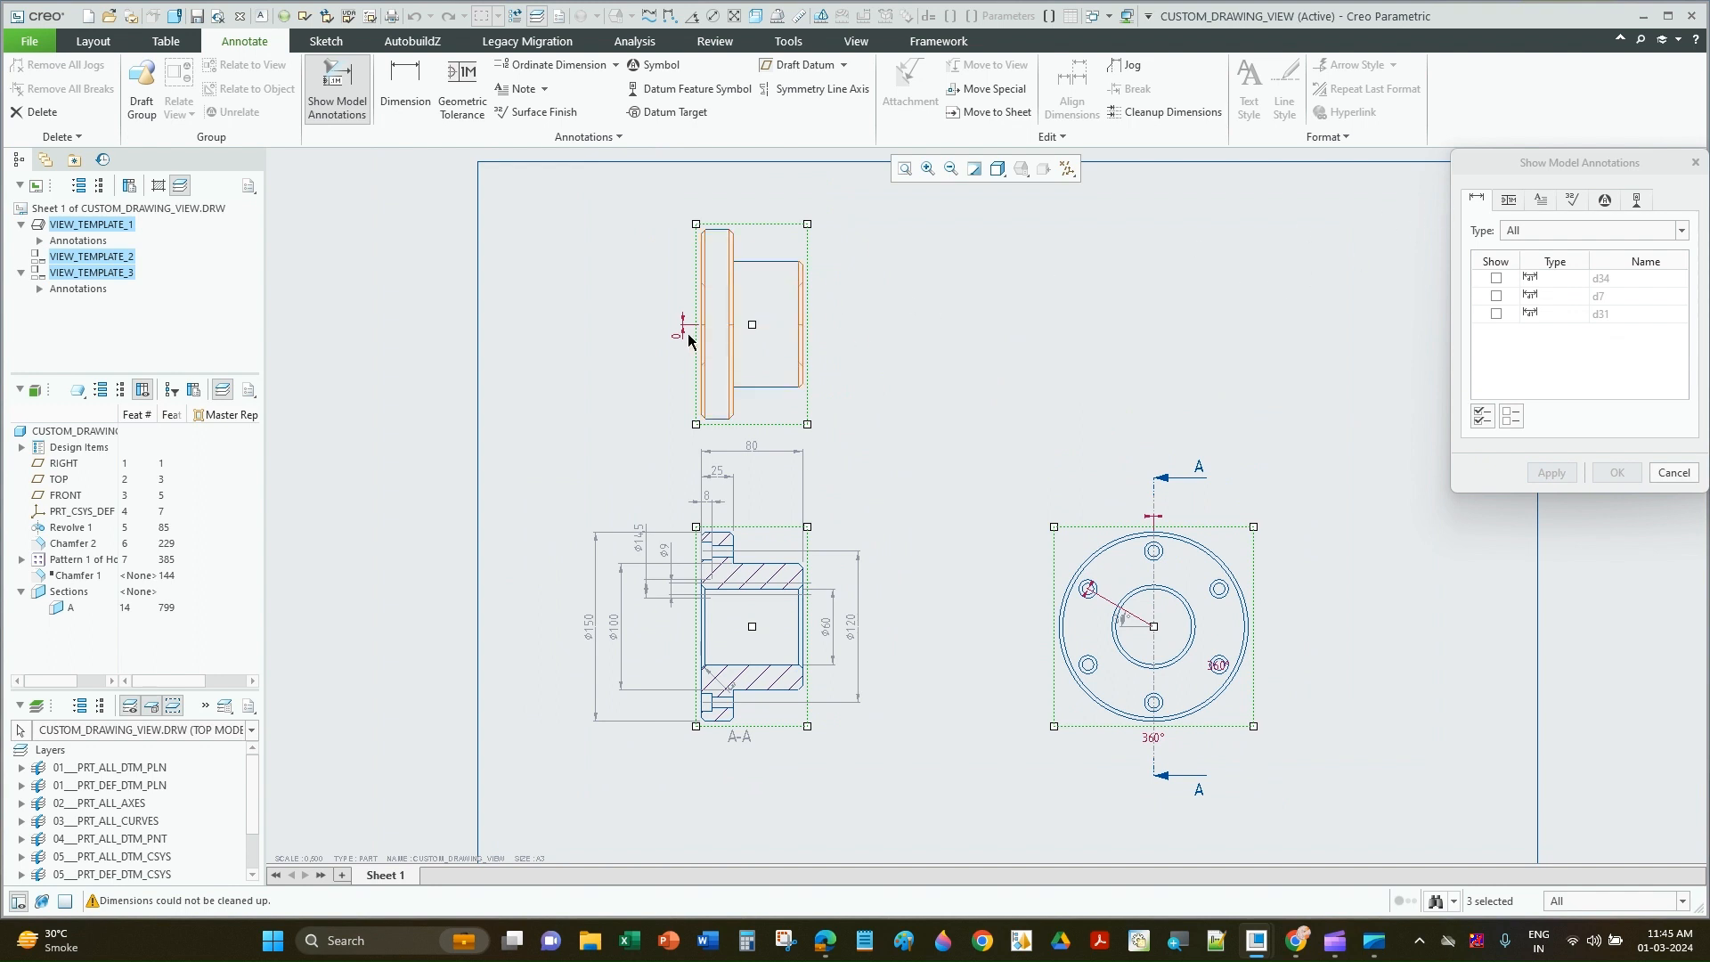
Step: Select the model notes Note_0 and Note_1 for display on the section view
click(1513, 206)
click(1512, 203)
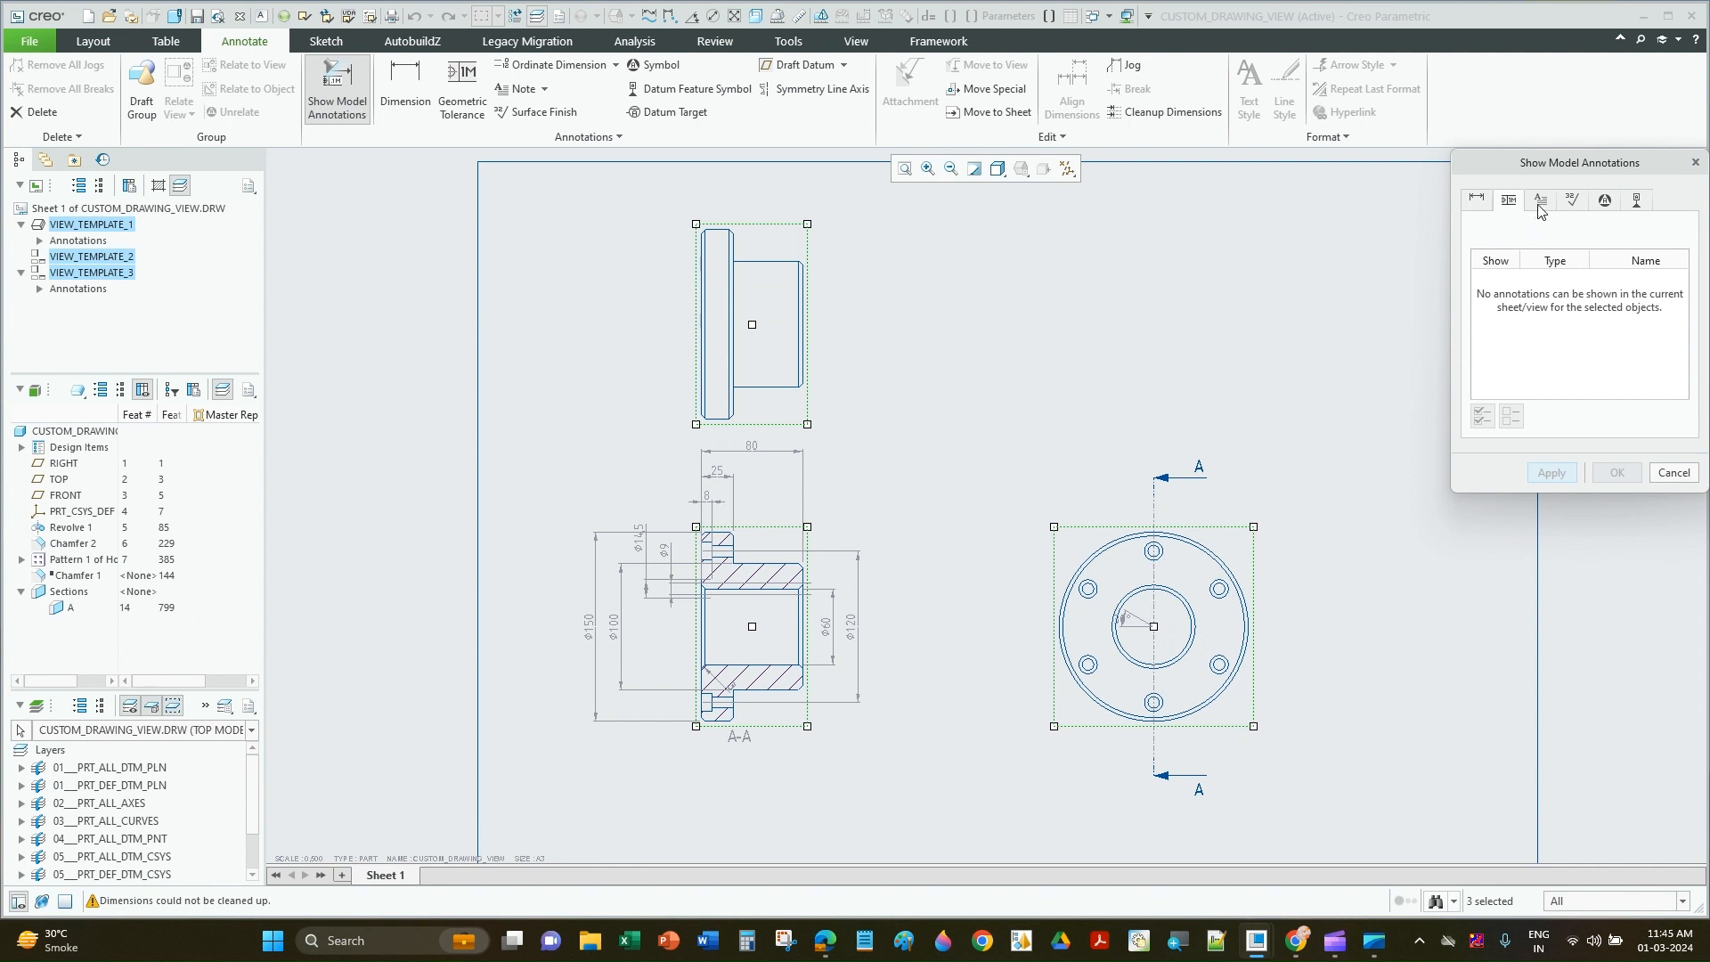
click(1542, 201)
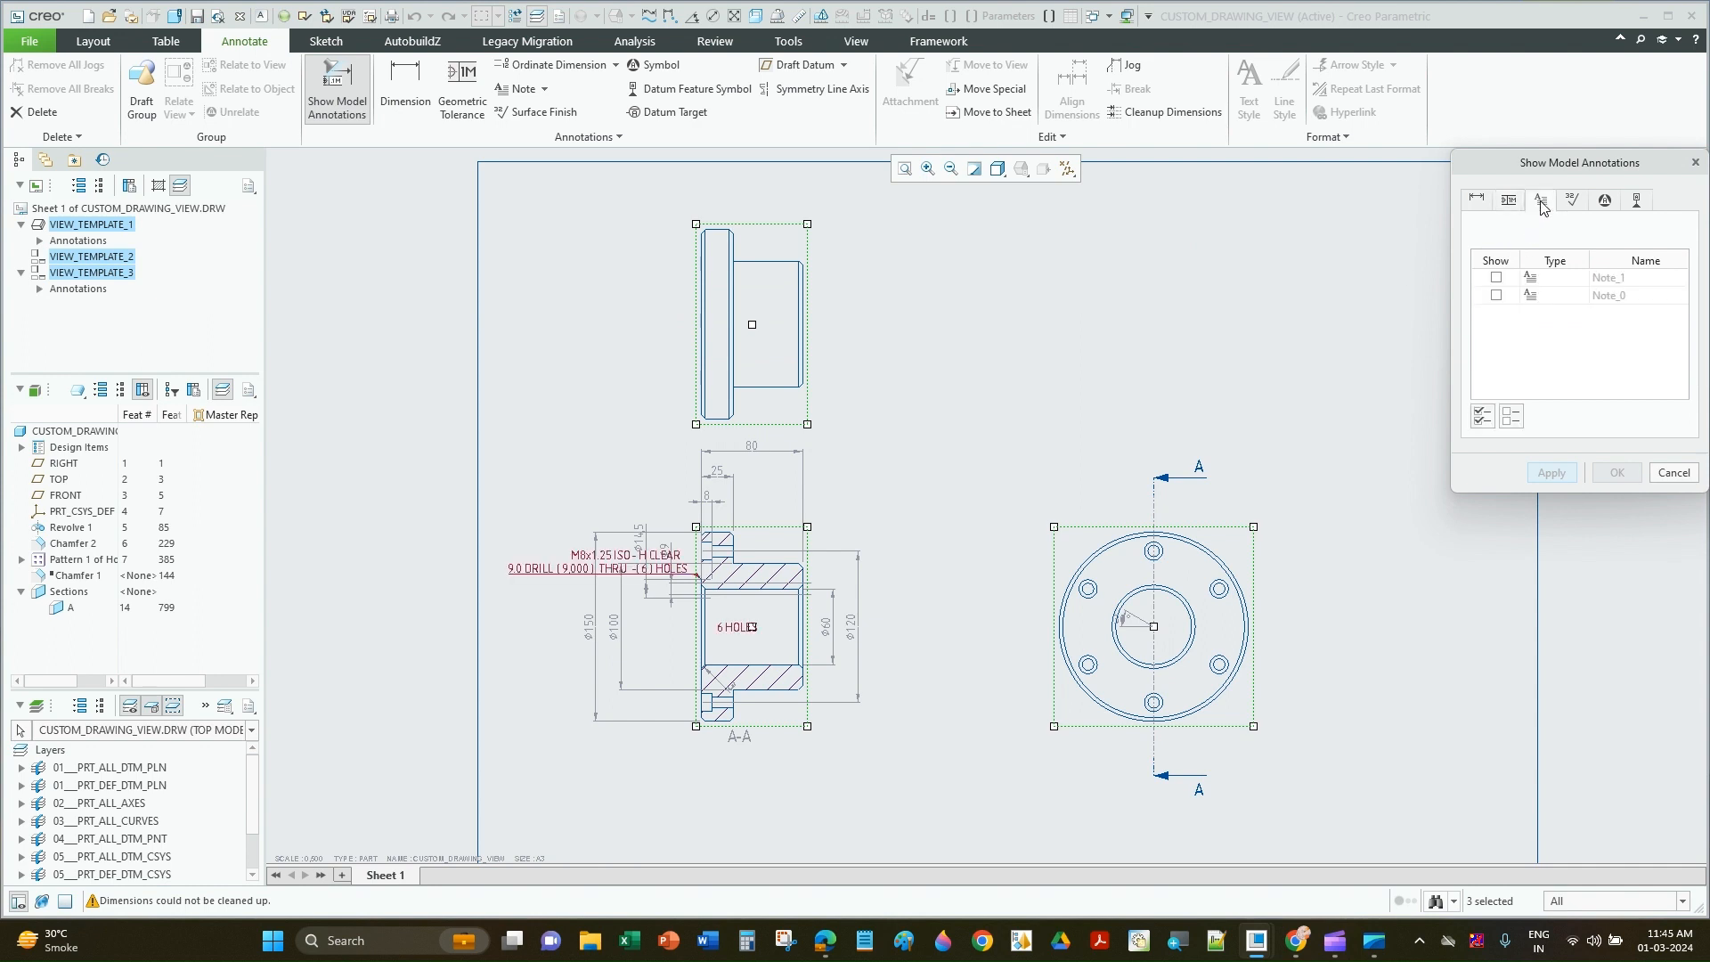
click(615, 563)
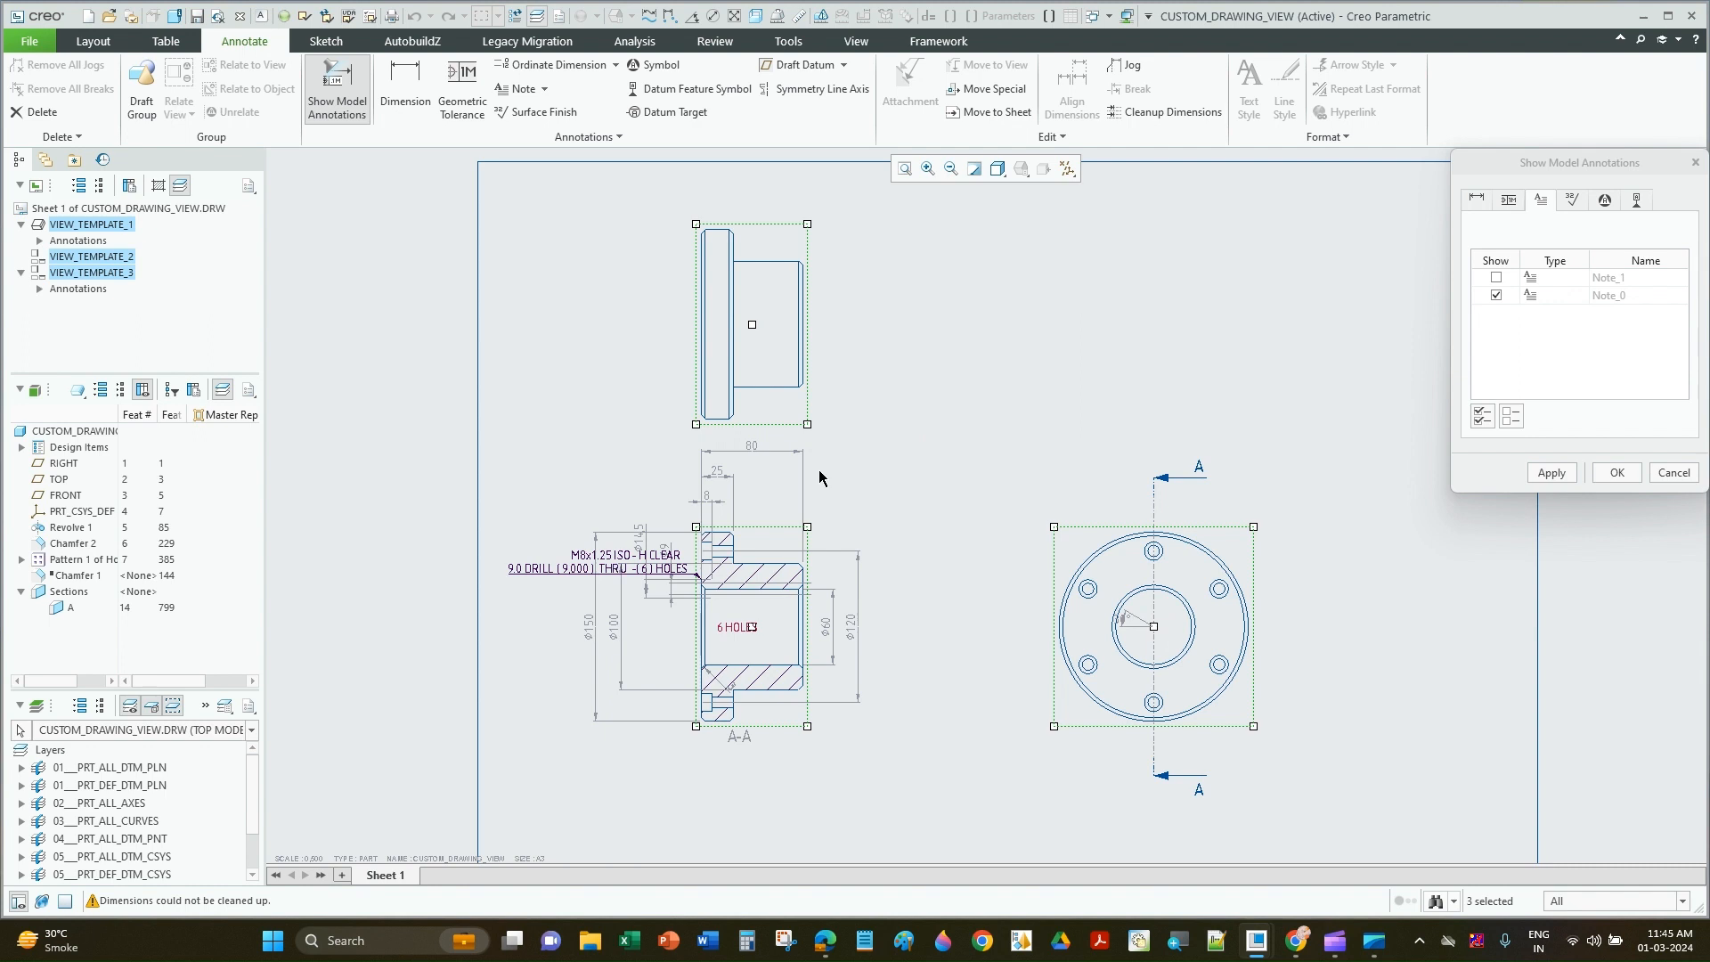
click(1496, 279)
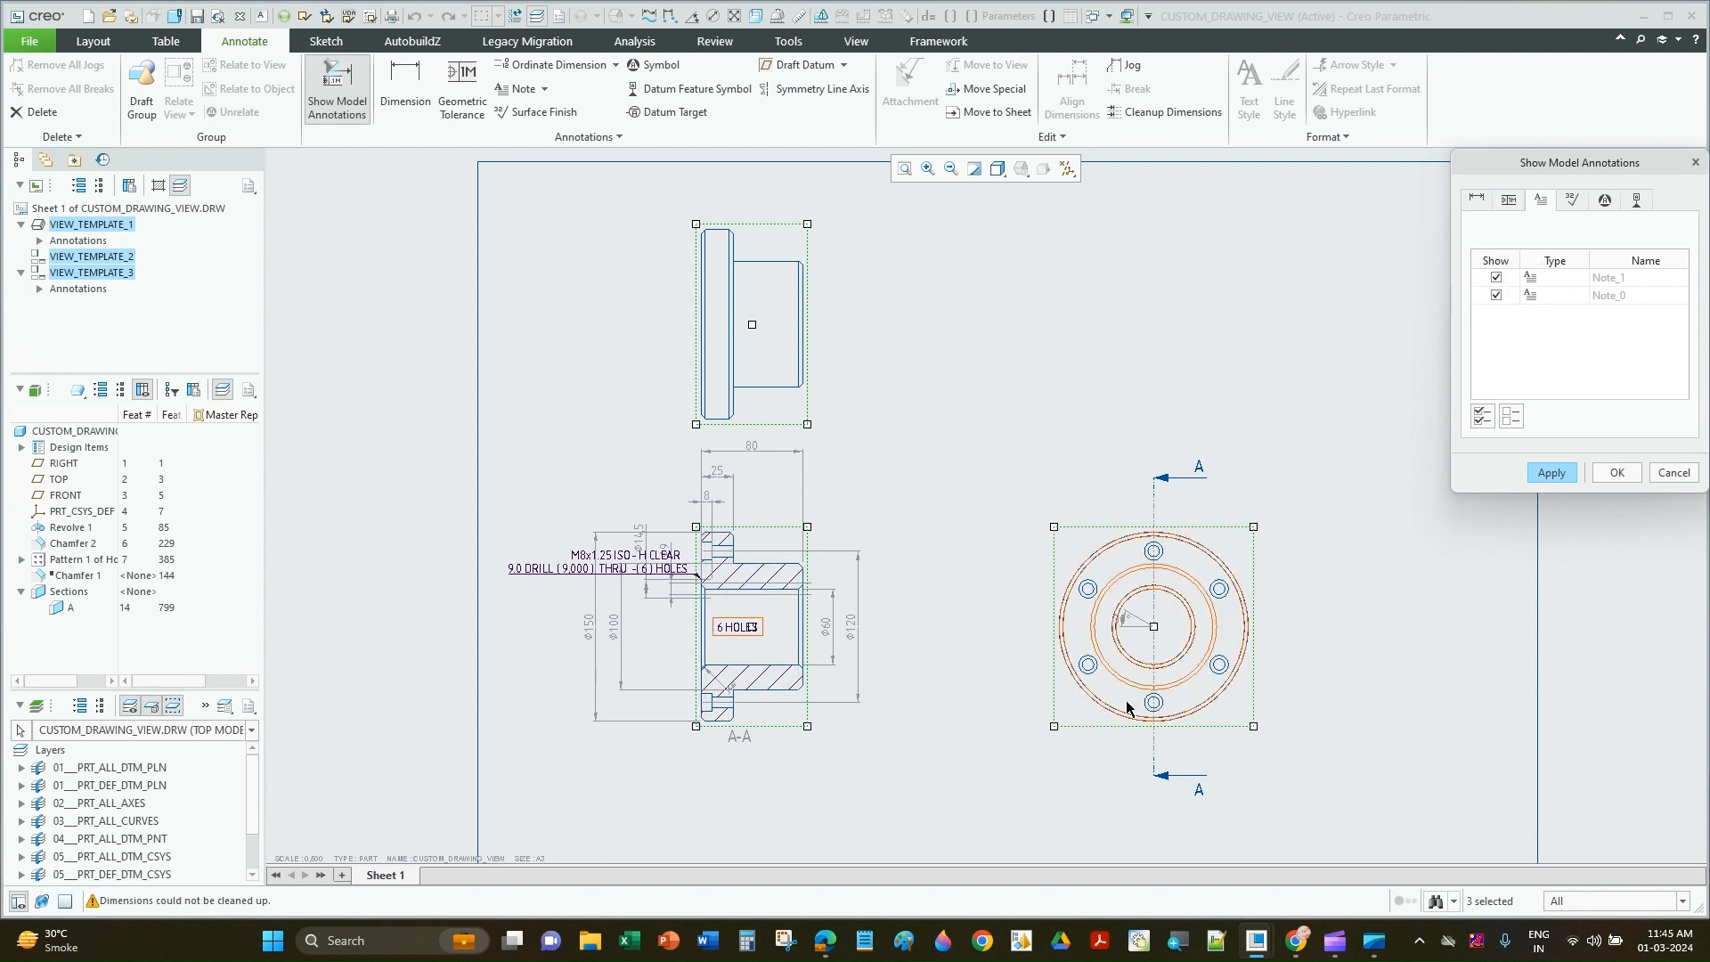
Step: Select all of the model's datum axes for display in the three views
click(1573, 203)
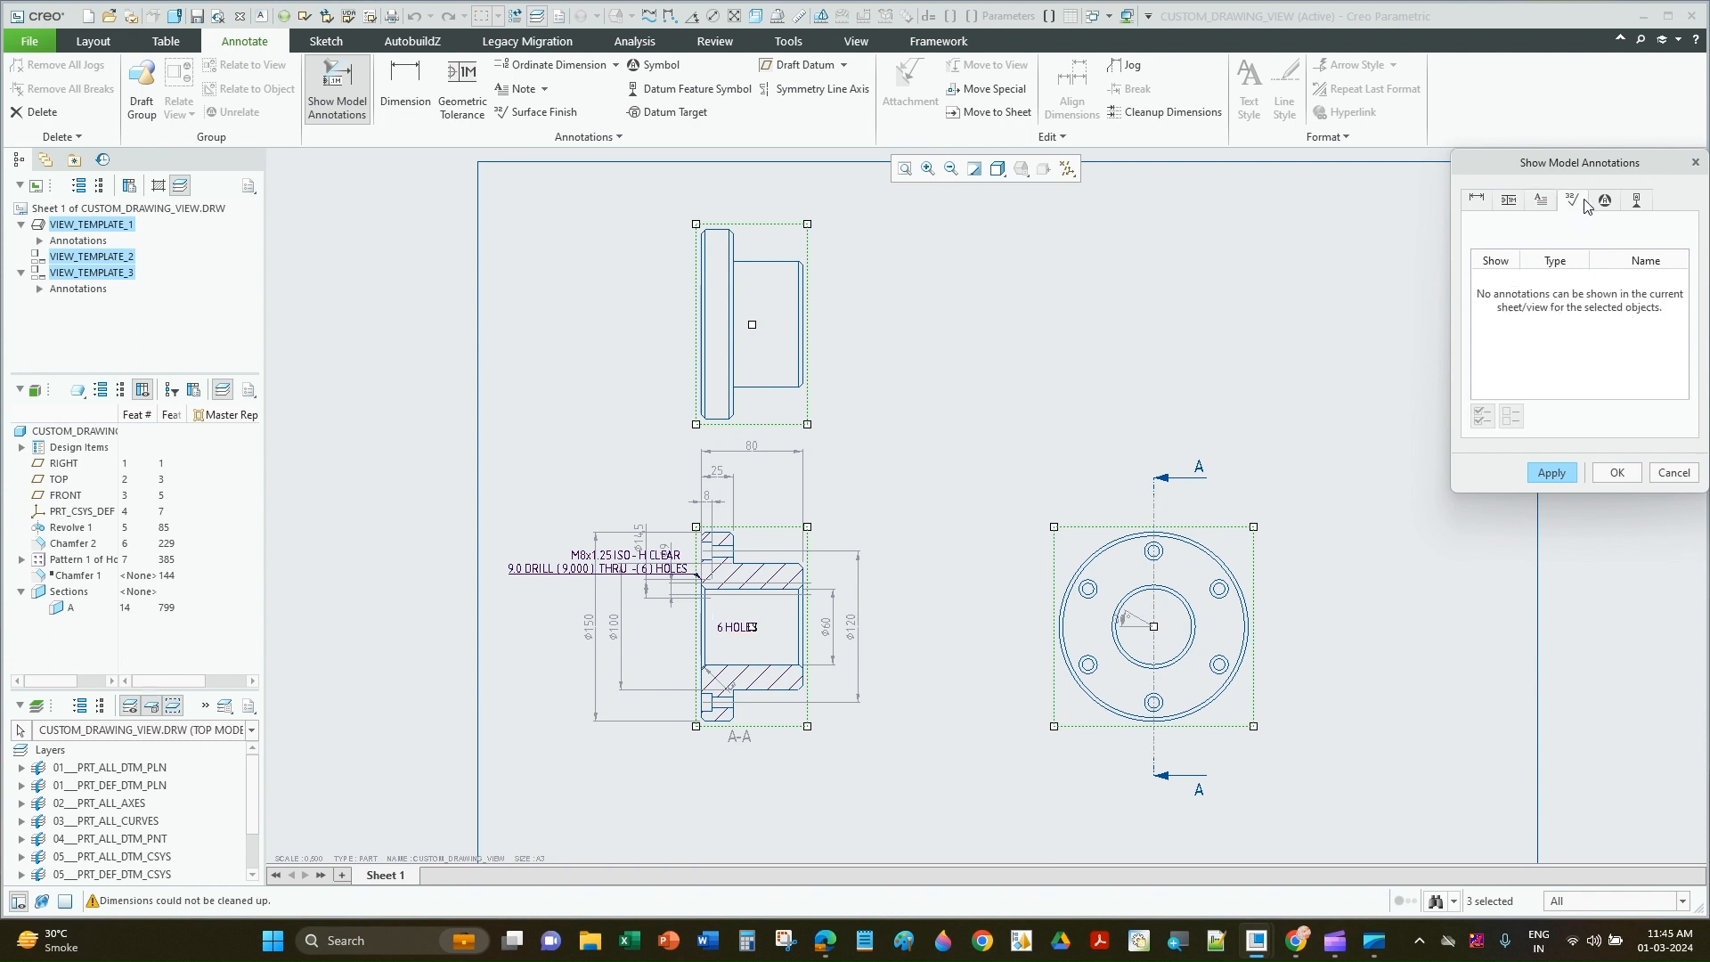
click(1636, 202)
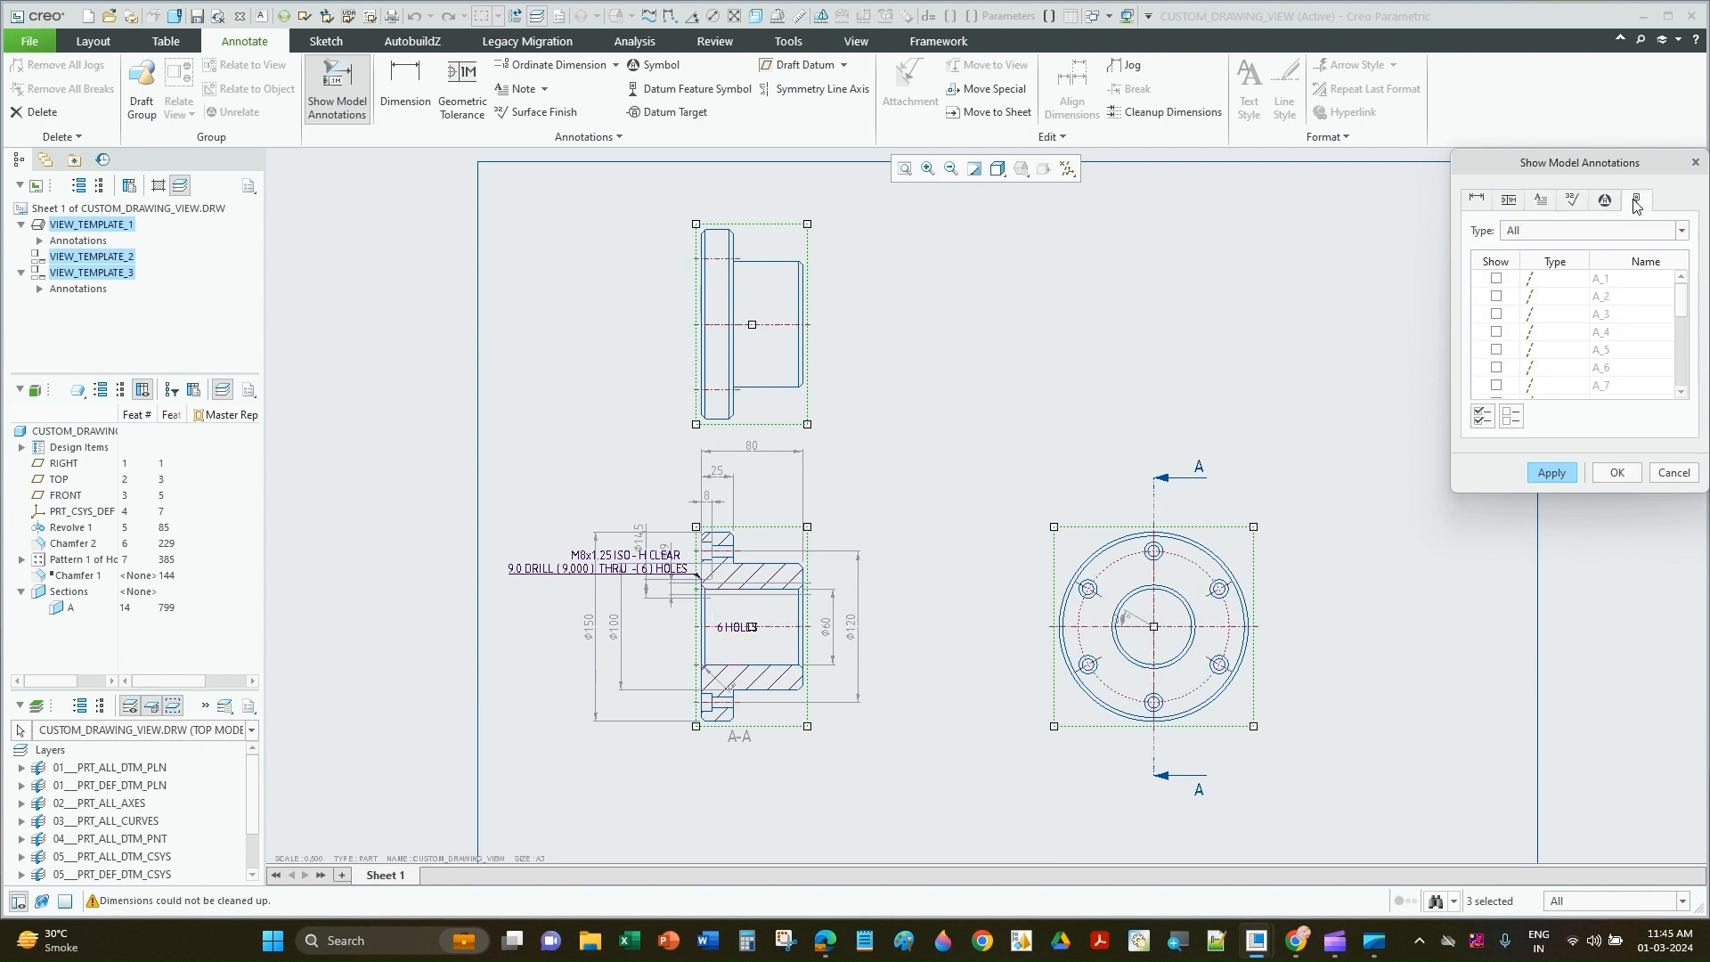
click(1481, 419)
Step: Exclude axes A_2 and A_5 at the section view's bore edges and apply all the remaining model axes
scroll(1172, 750, up, 2)
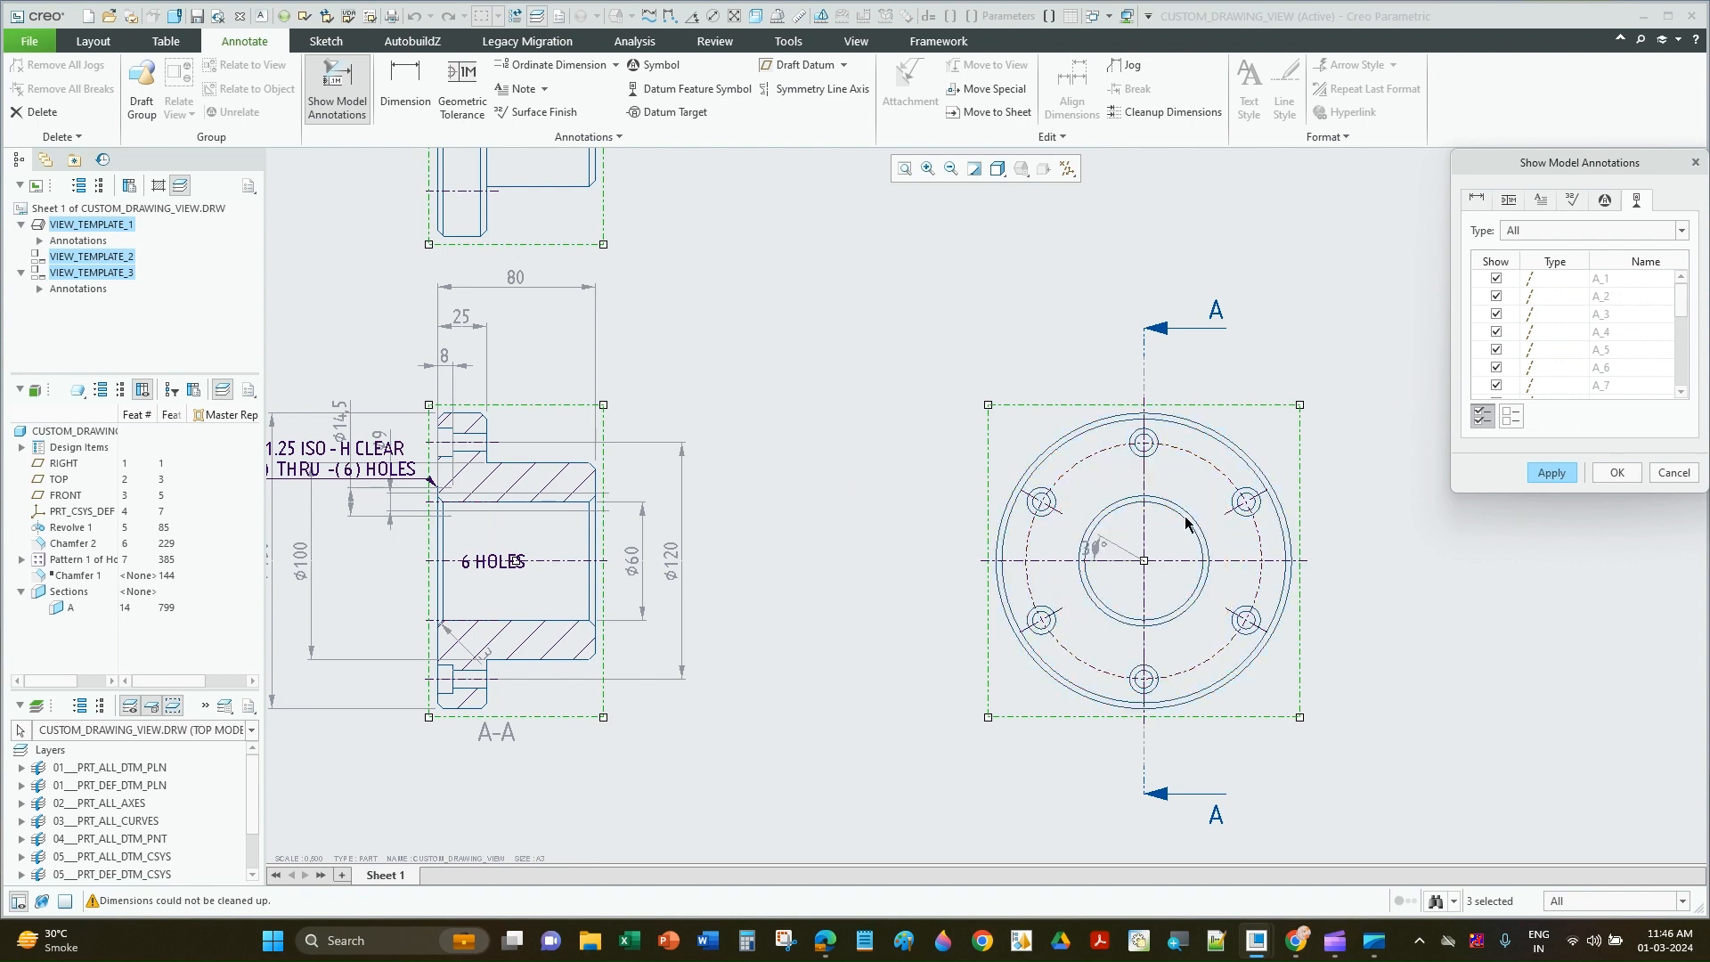
scroll(432, 526, down, 5)
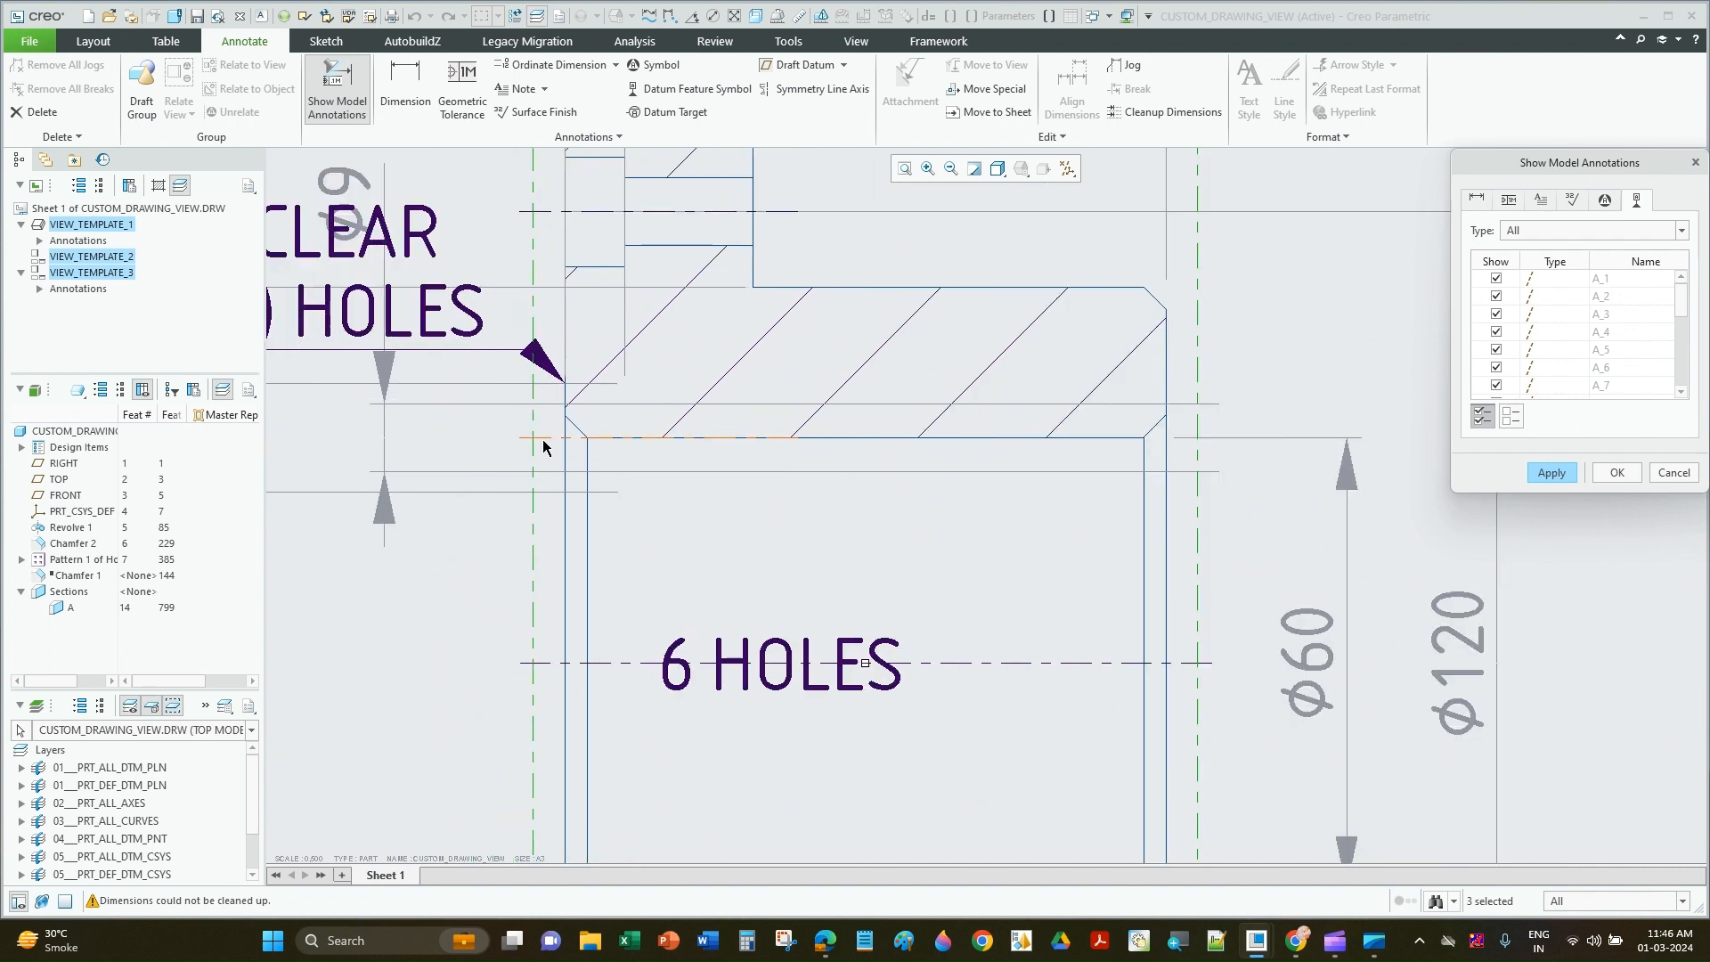
click(545, 441)
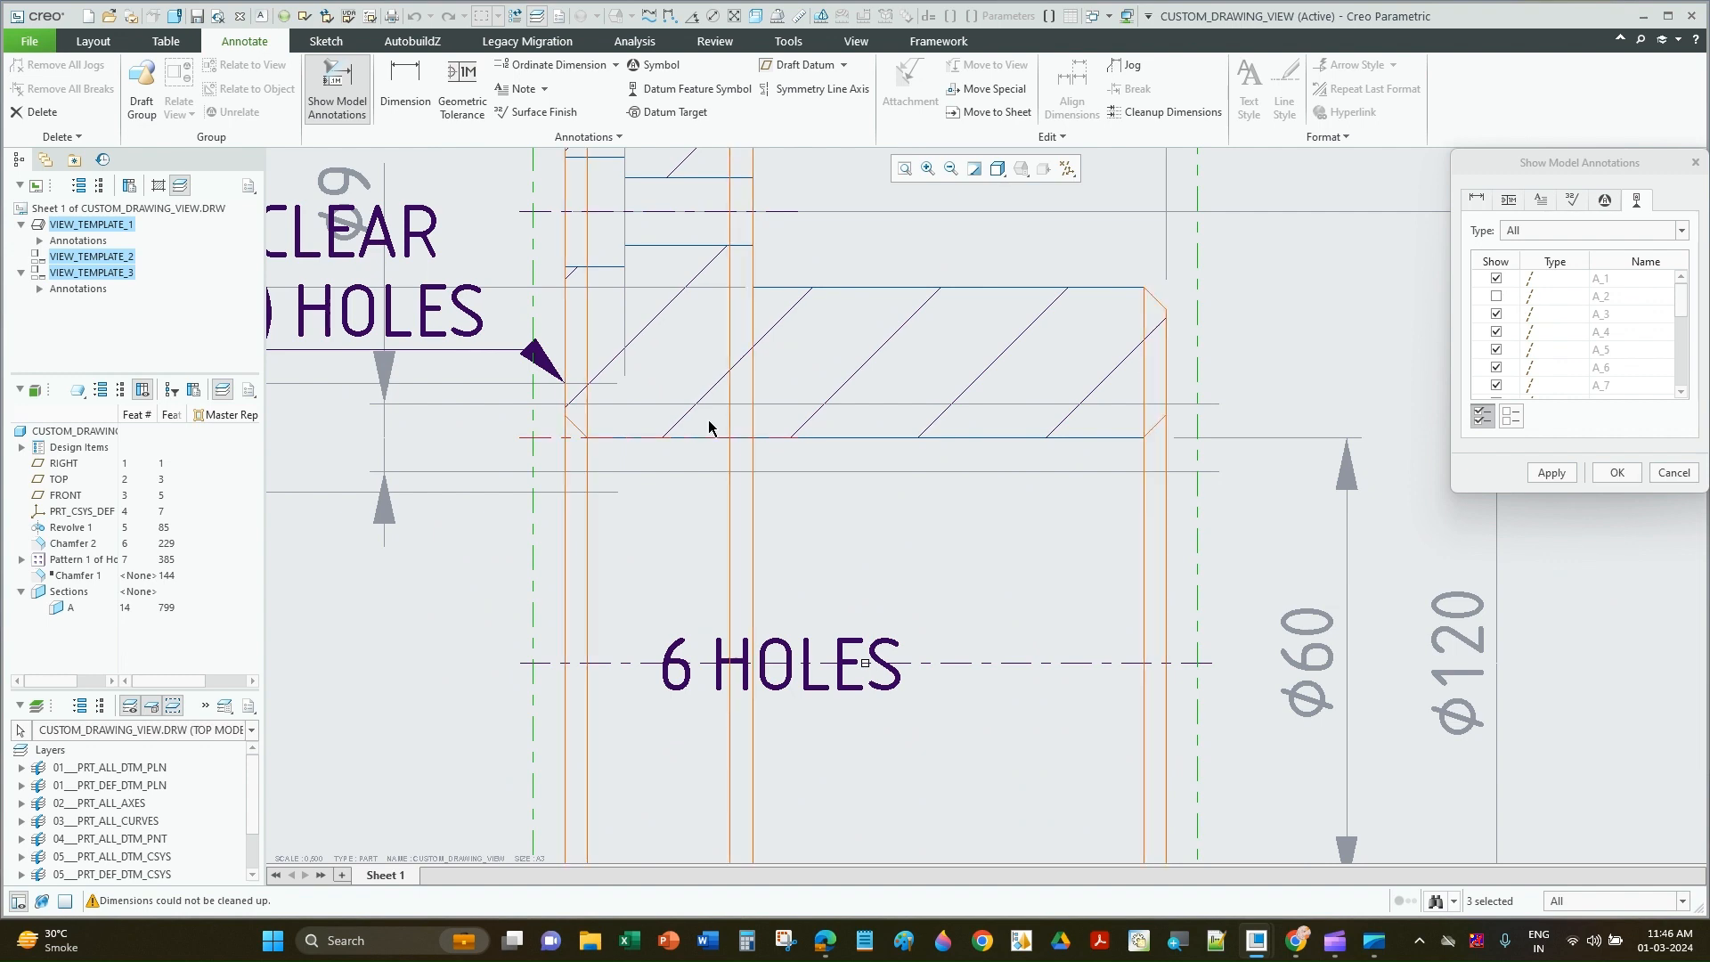
scroll(761, 329, down, 2)
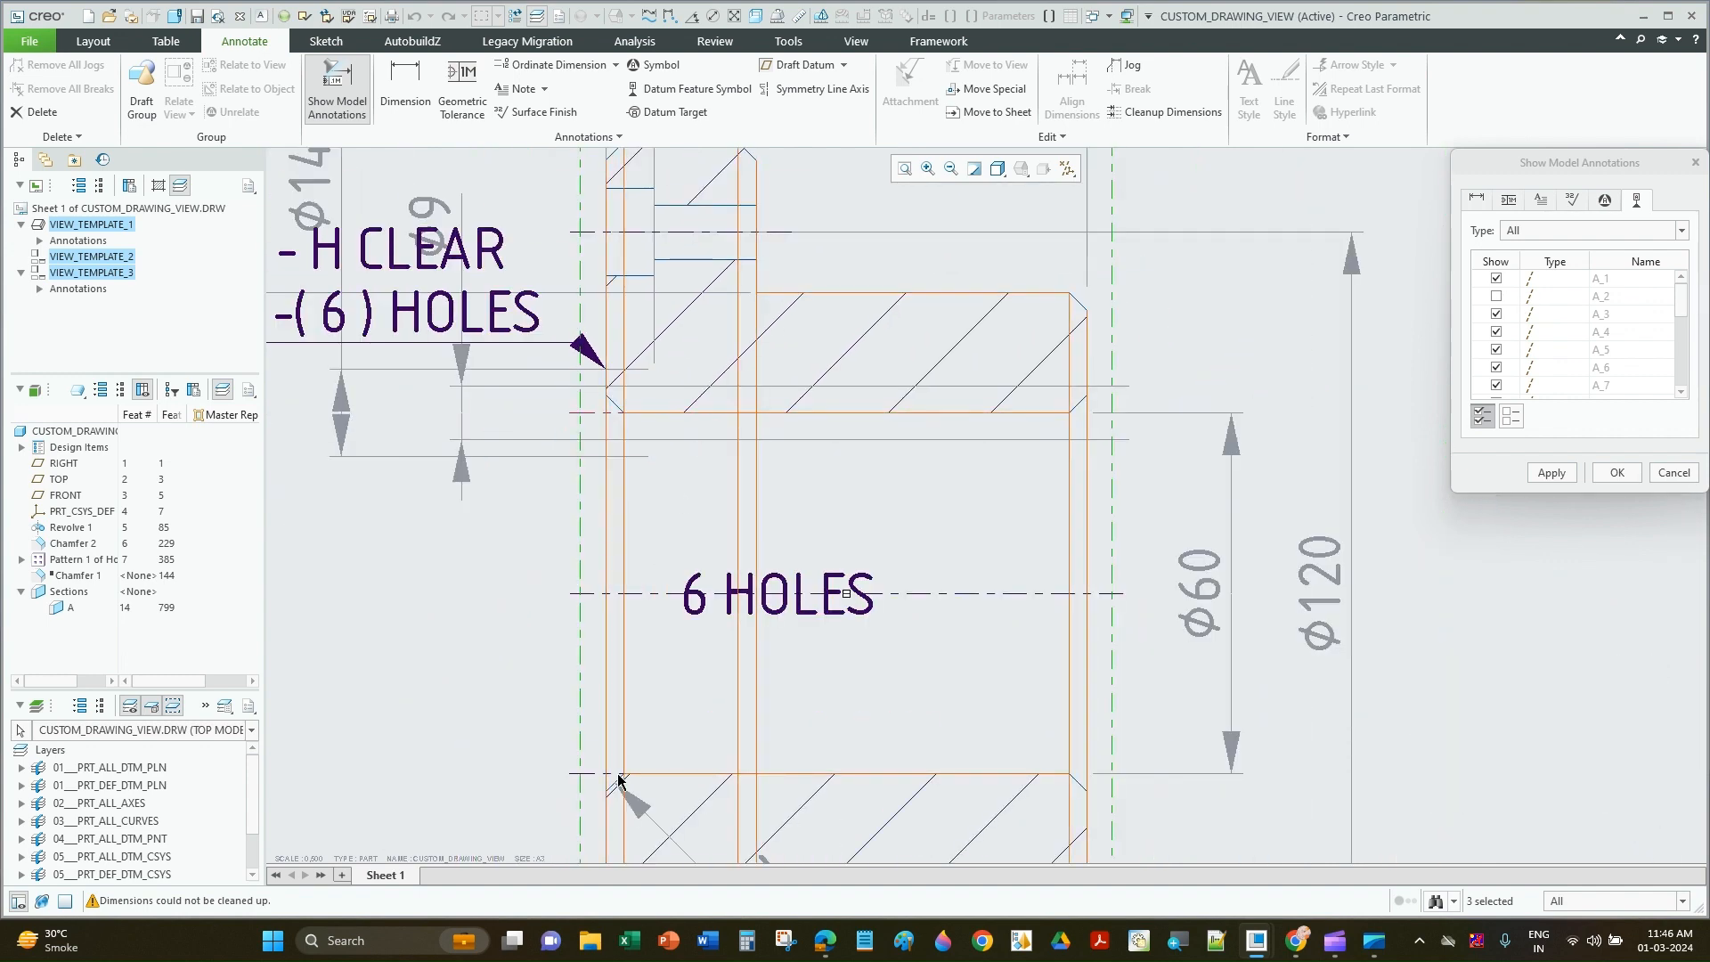
click(585, 780)
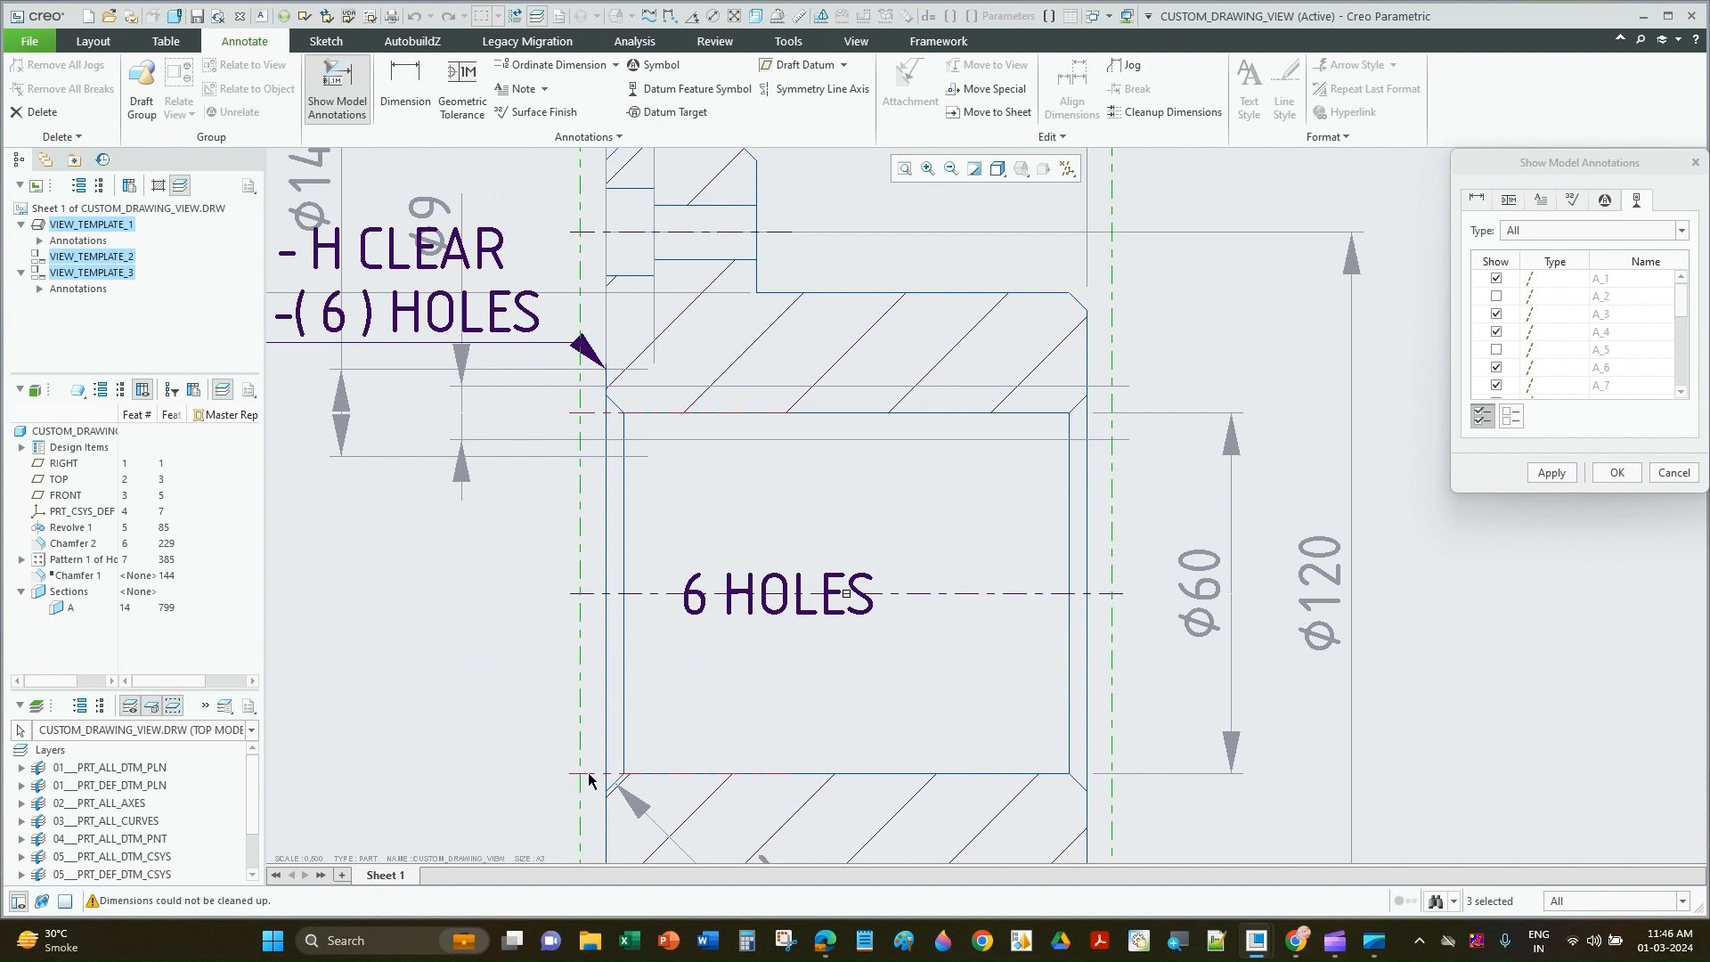
click(1550, 472)
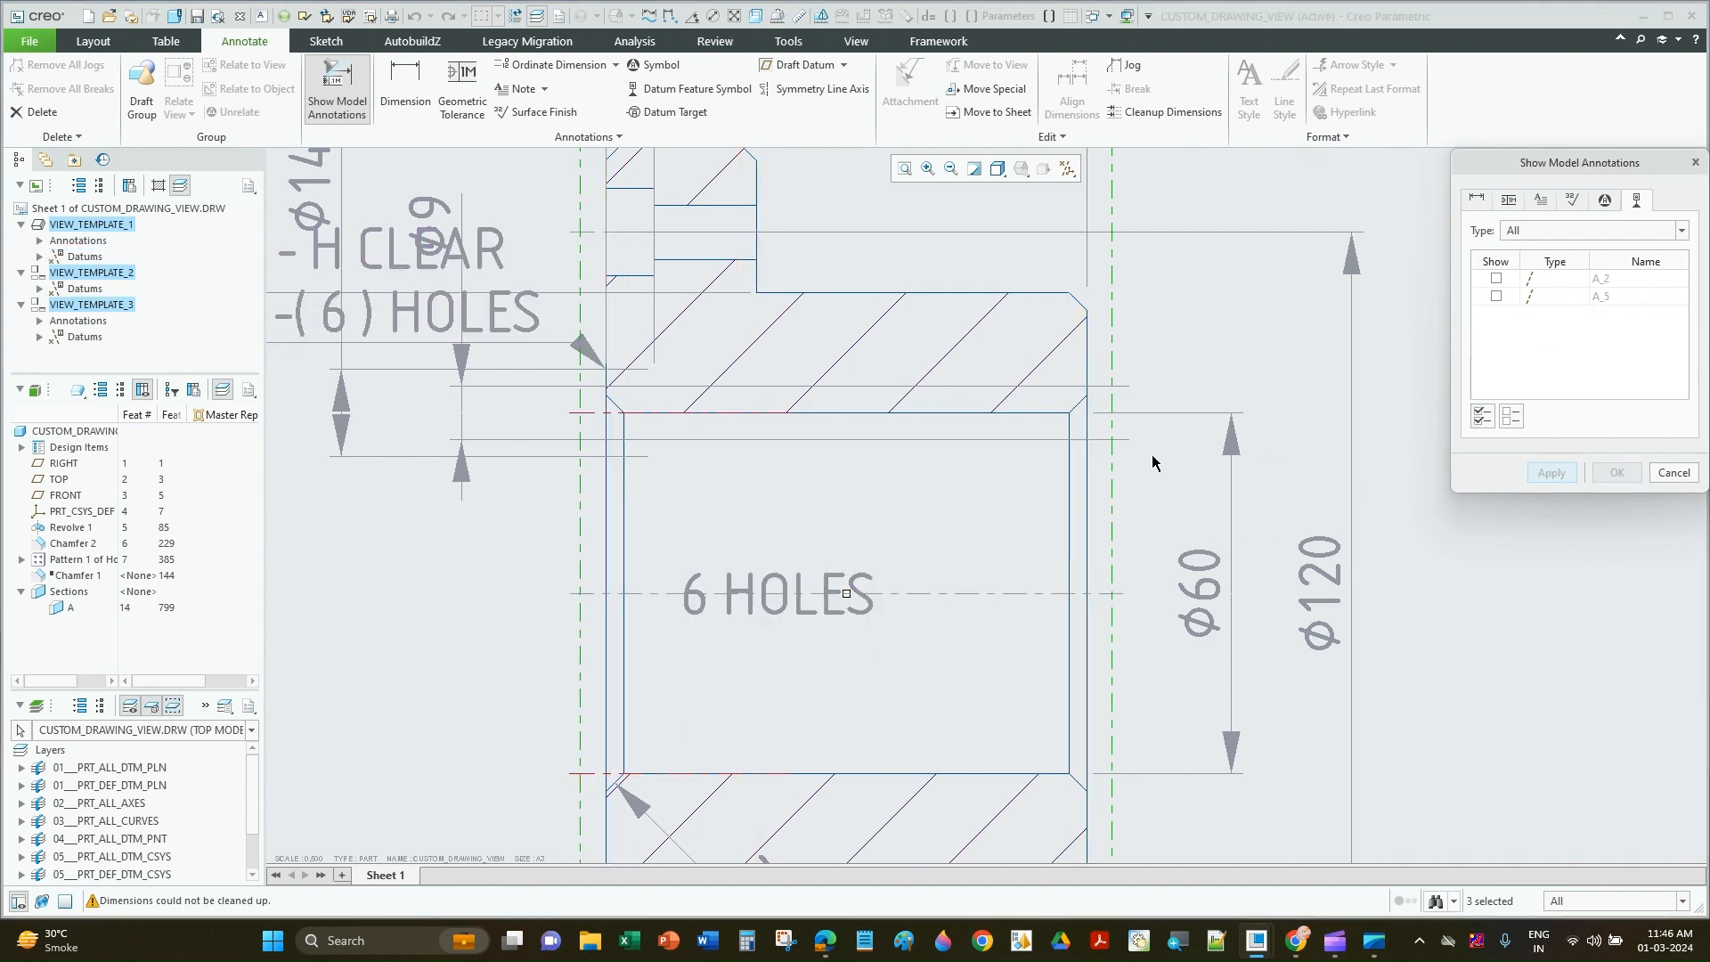
key(Escape)
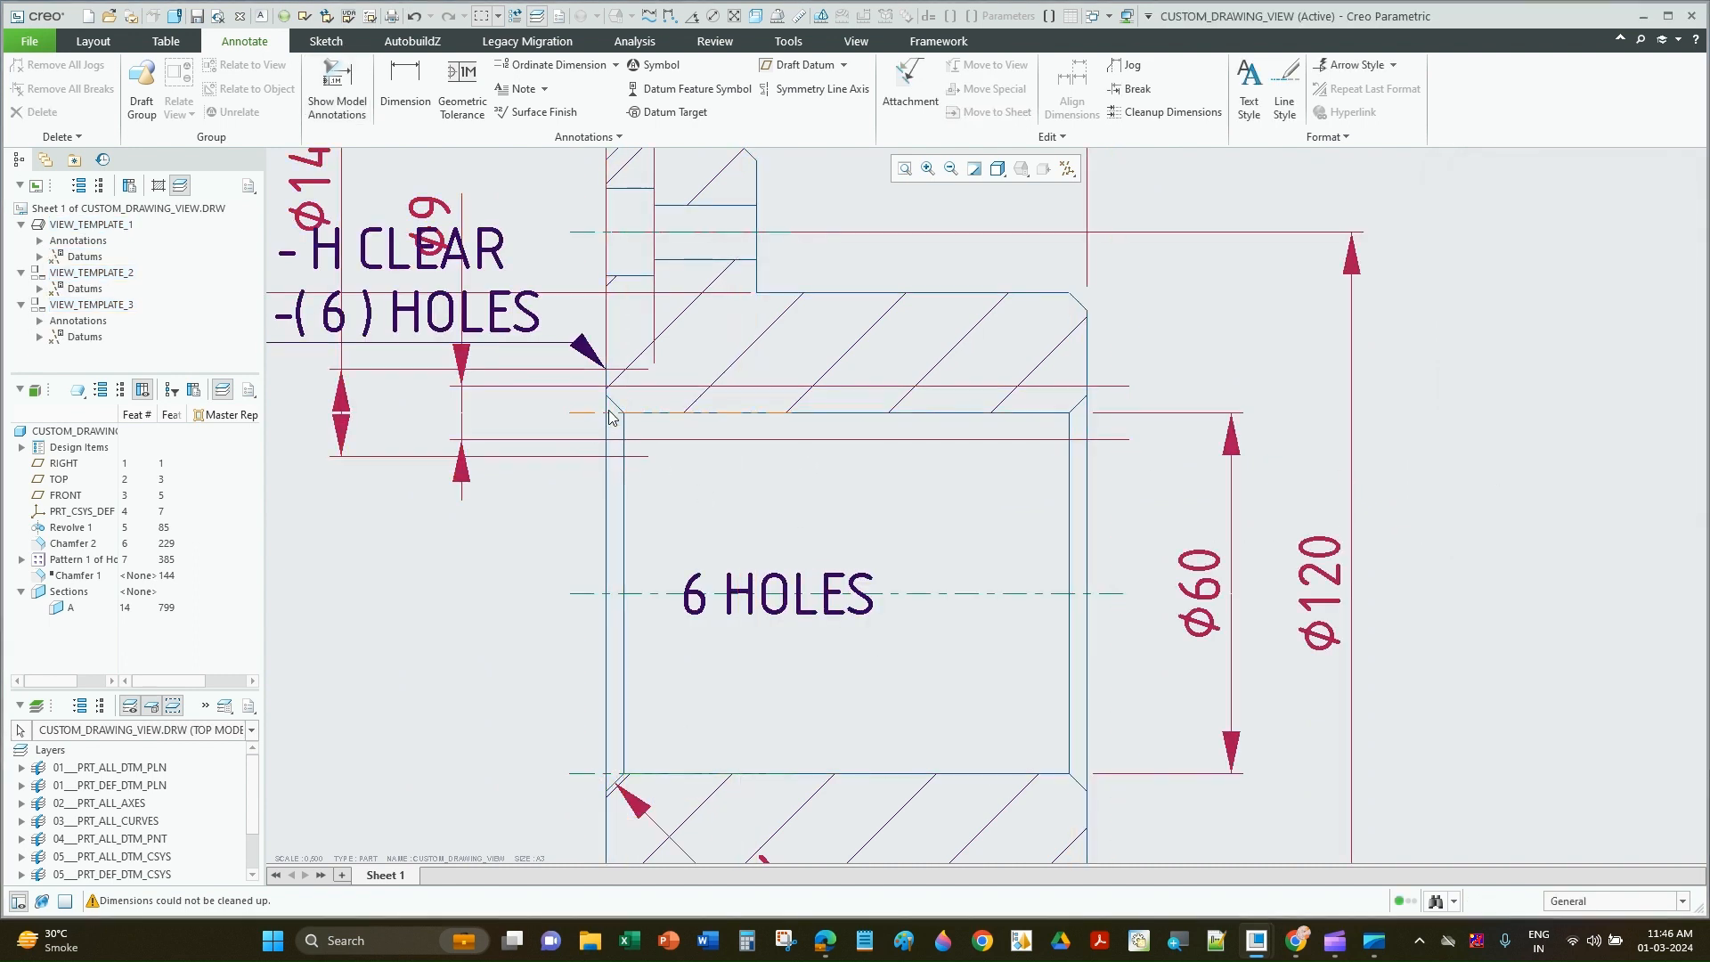
Step: Delete the stray axes lying on the bore edges of section view A-A
click(611, 418)
key(Delete)
scroll(714, 686, up, 4)
scroll(858, 526, up, 2)
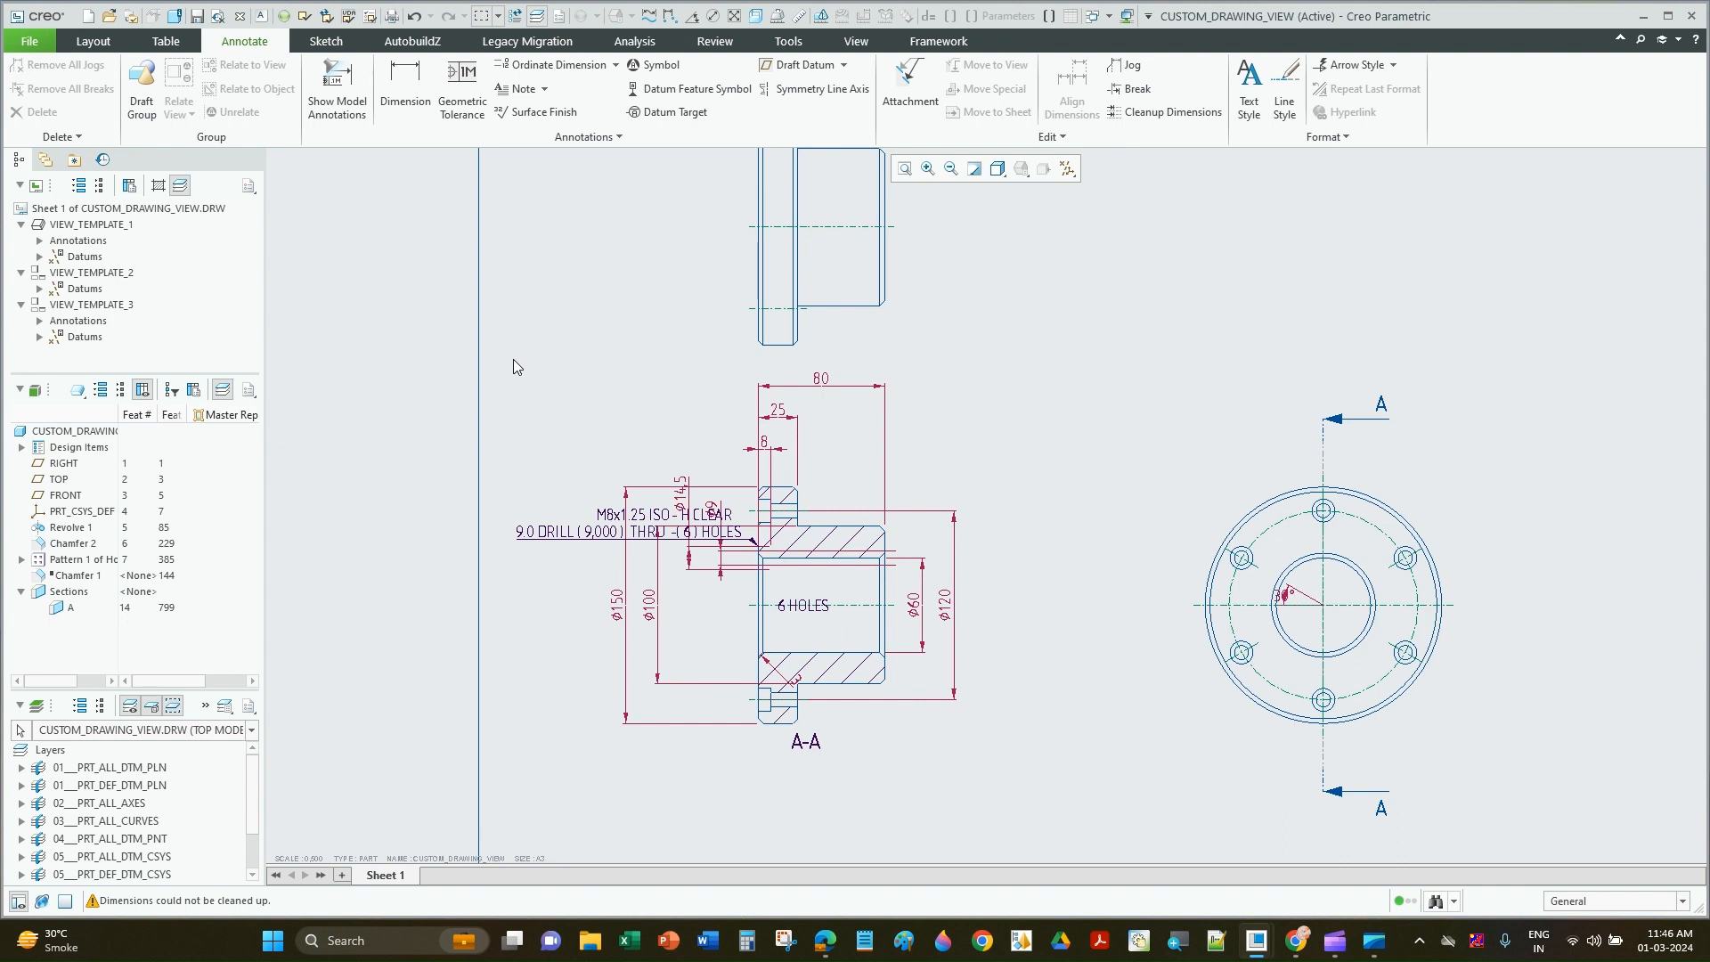
Step: Select only the annotations of the section and circular views and clean up their dimensions with witness lines broken
mouse_move(513, 360)
mouse_down()
mouse_move(1108, 721)
mouse_move(1594, 844)
mouse_move(1583, 799)
mouse_up()
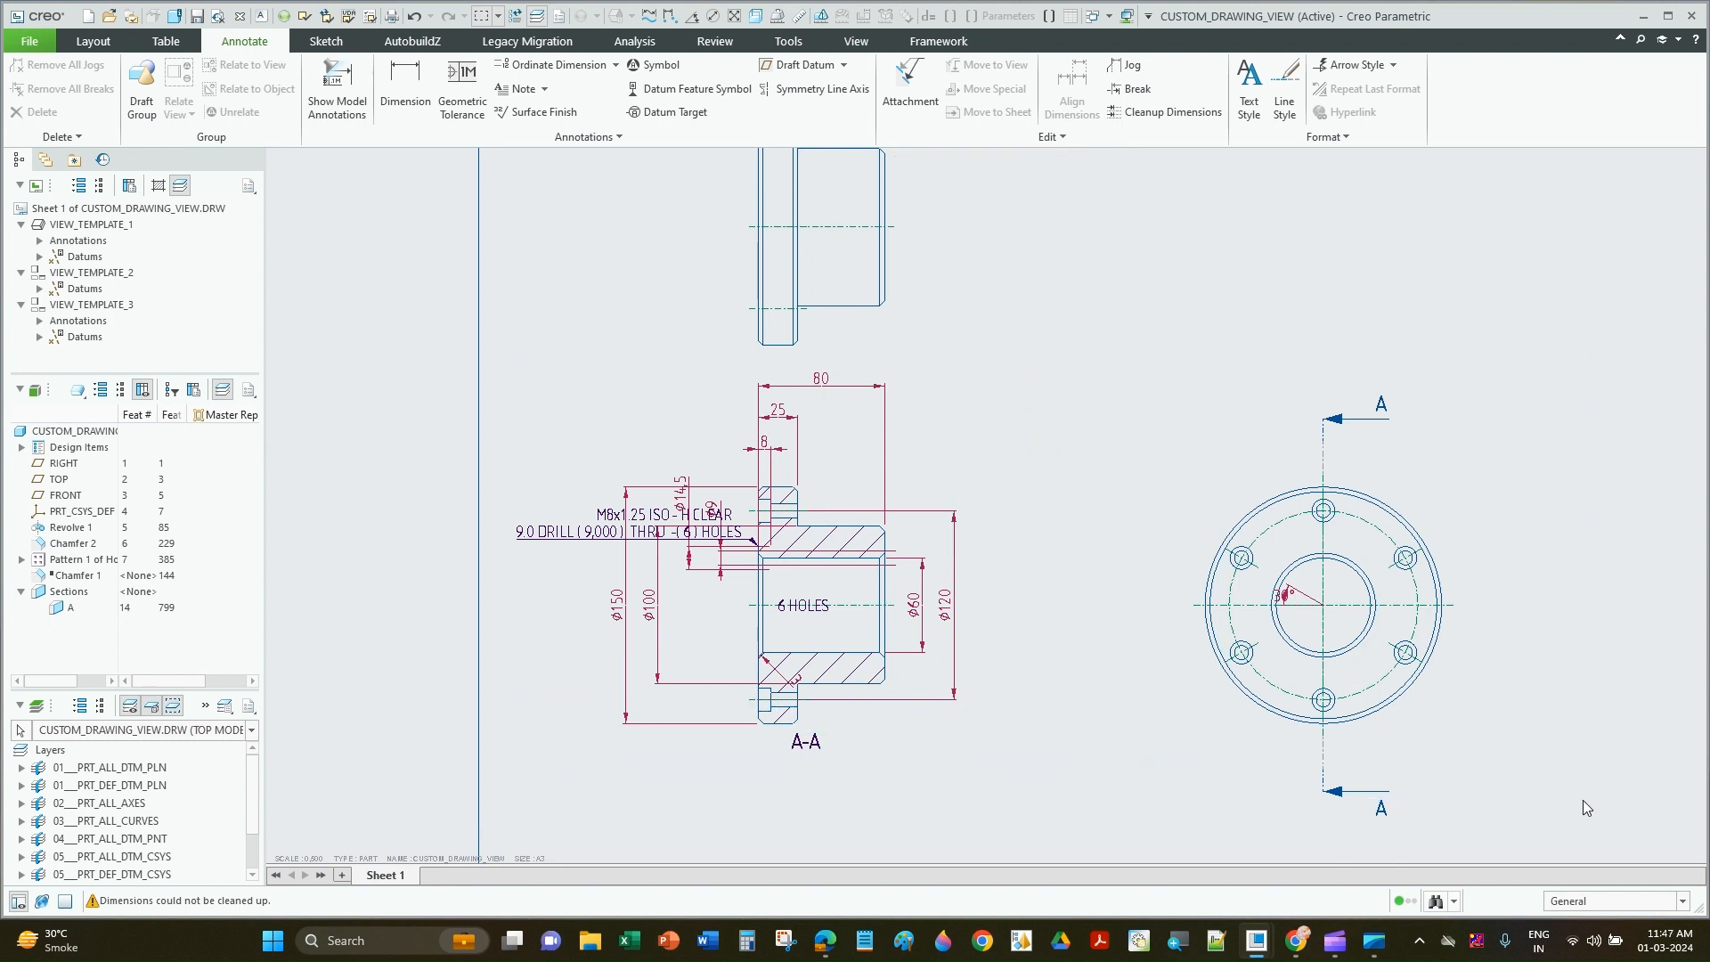
click(1579, 901)
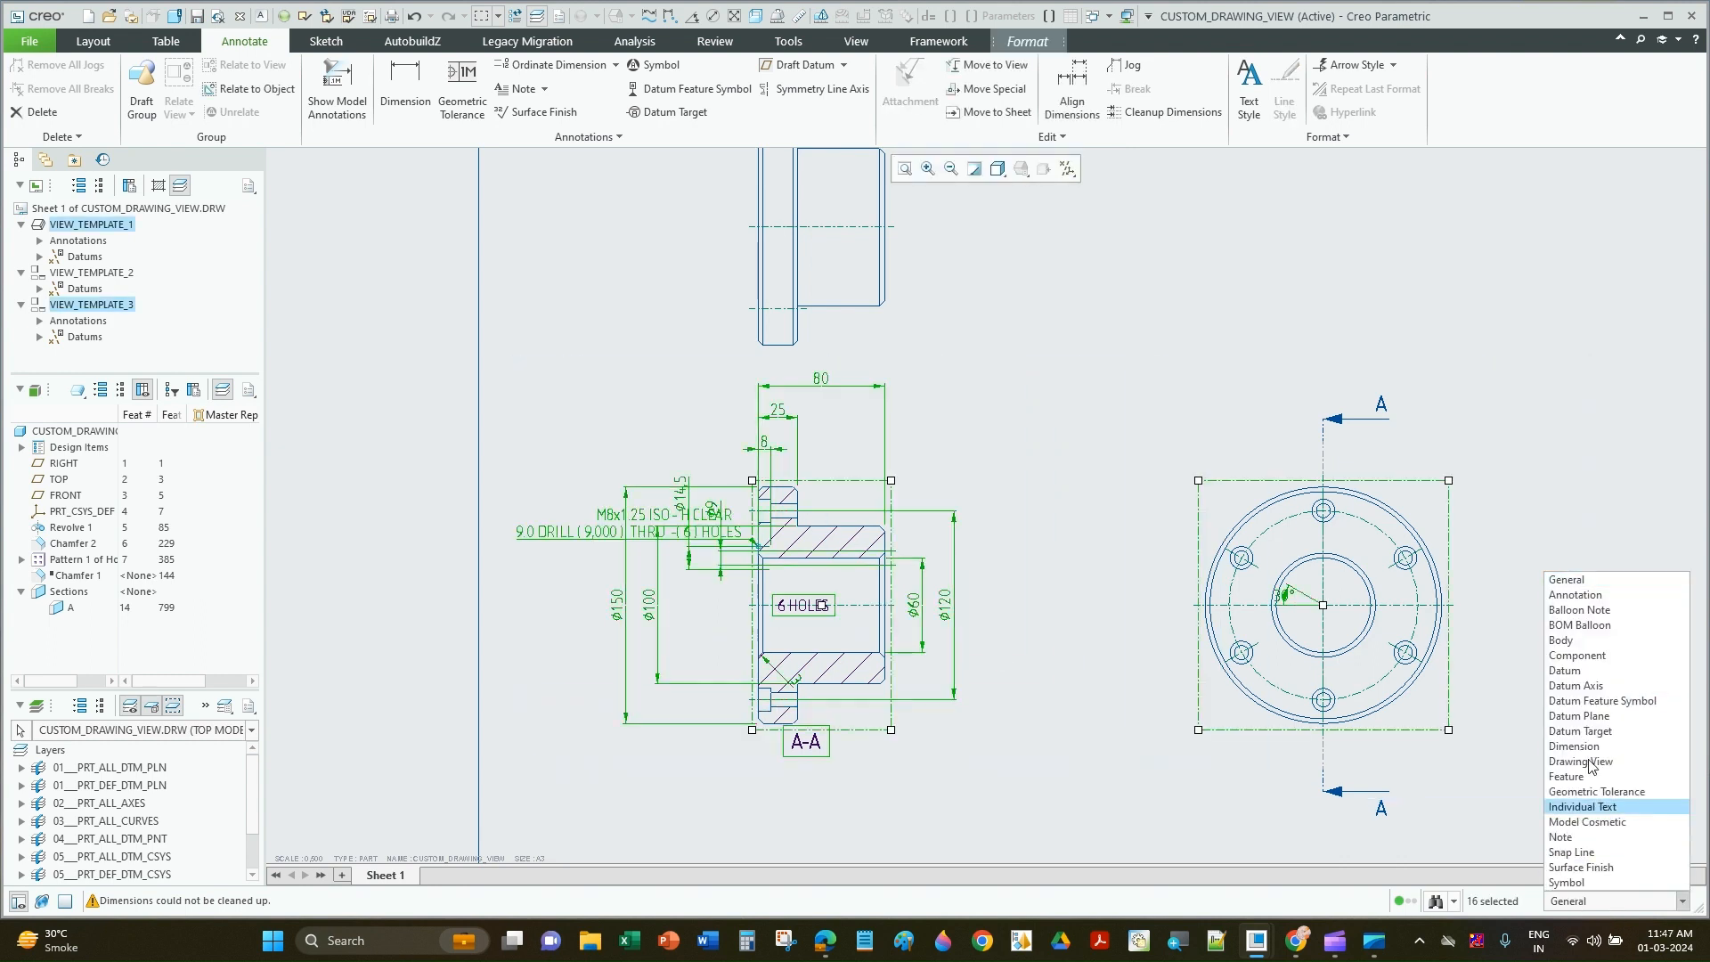
click(1586, 594)
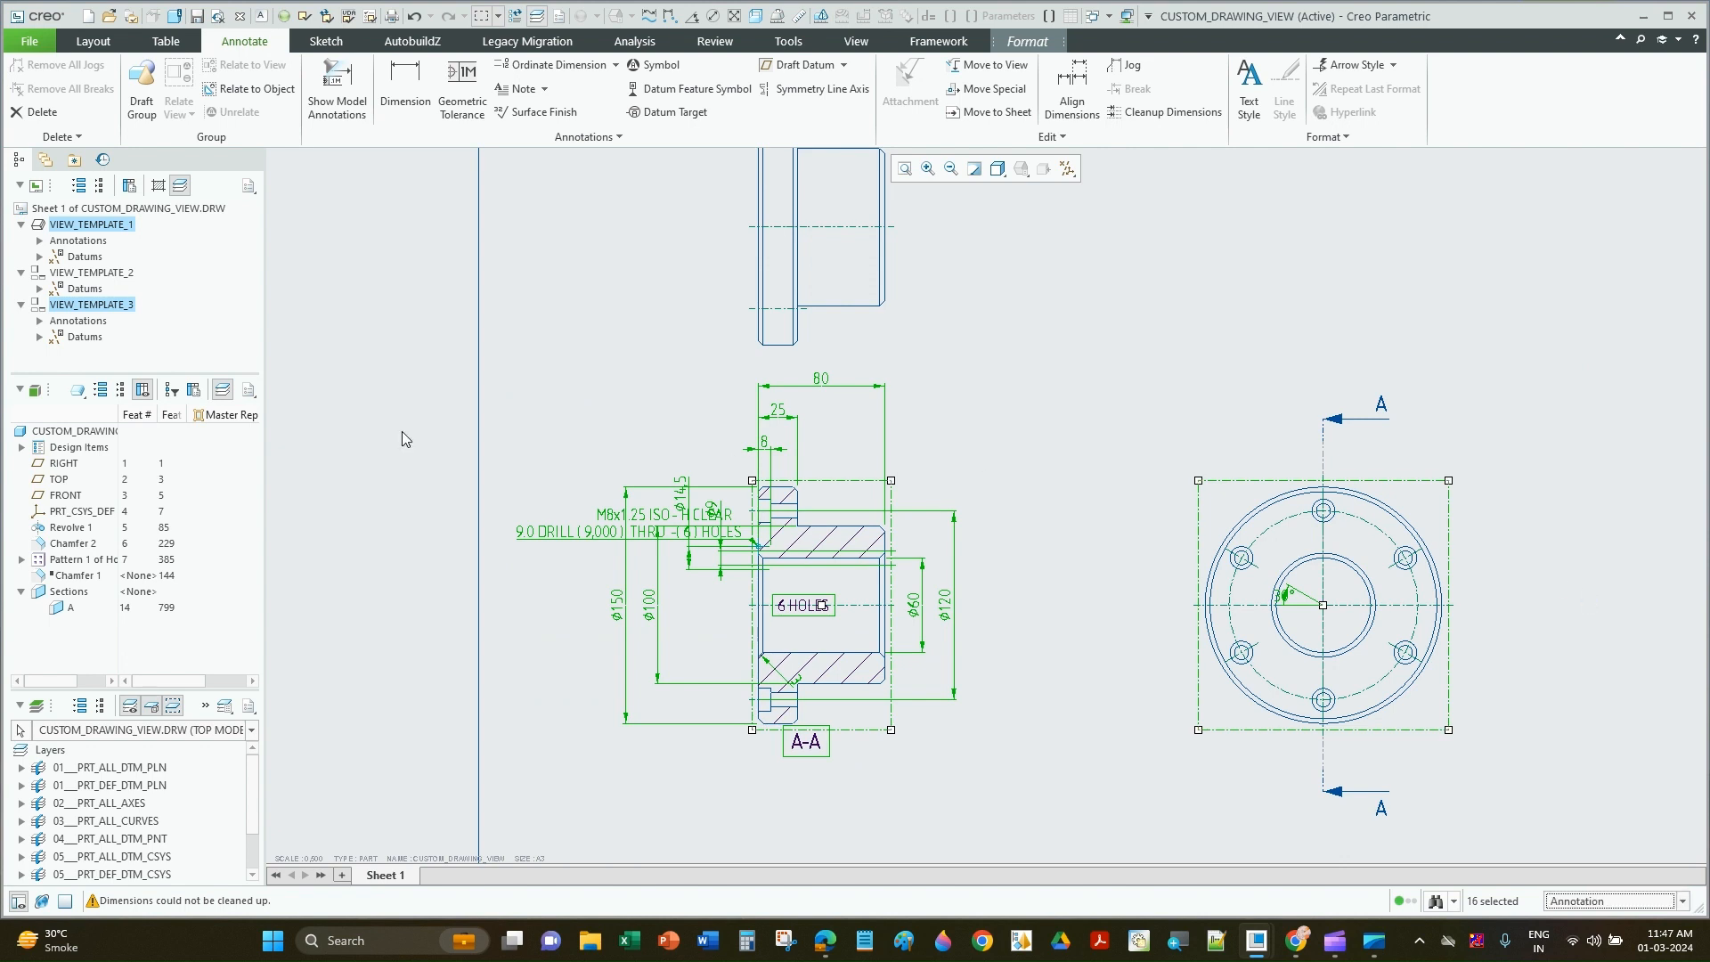
mouse_move(501, 356)
mouse_down()
mouse_move(1363, 659)
mouse_move(1544, 773)
mouse_up()
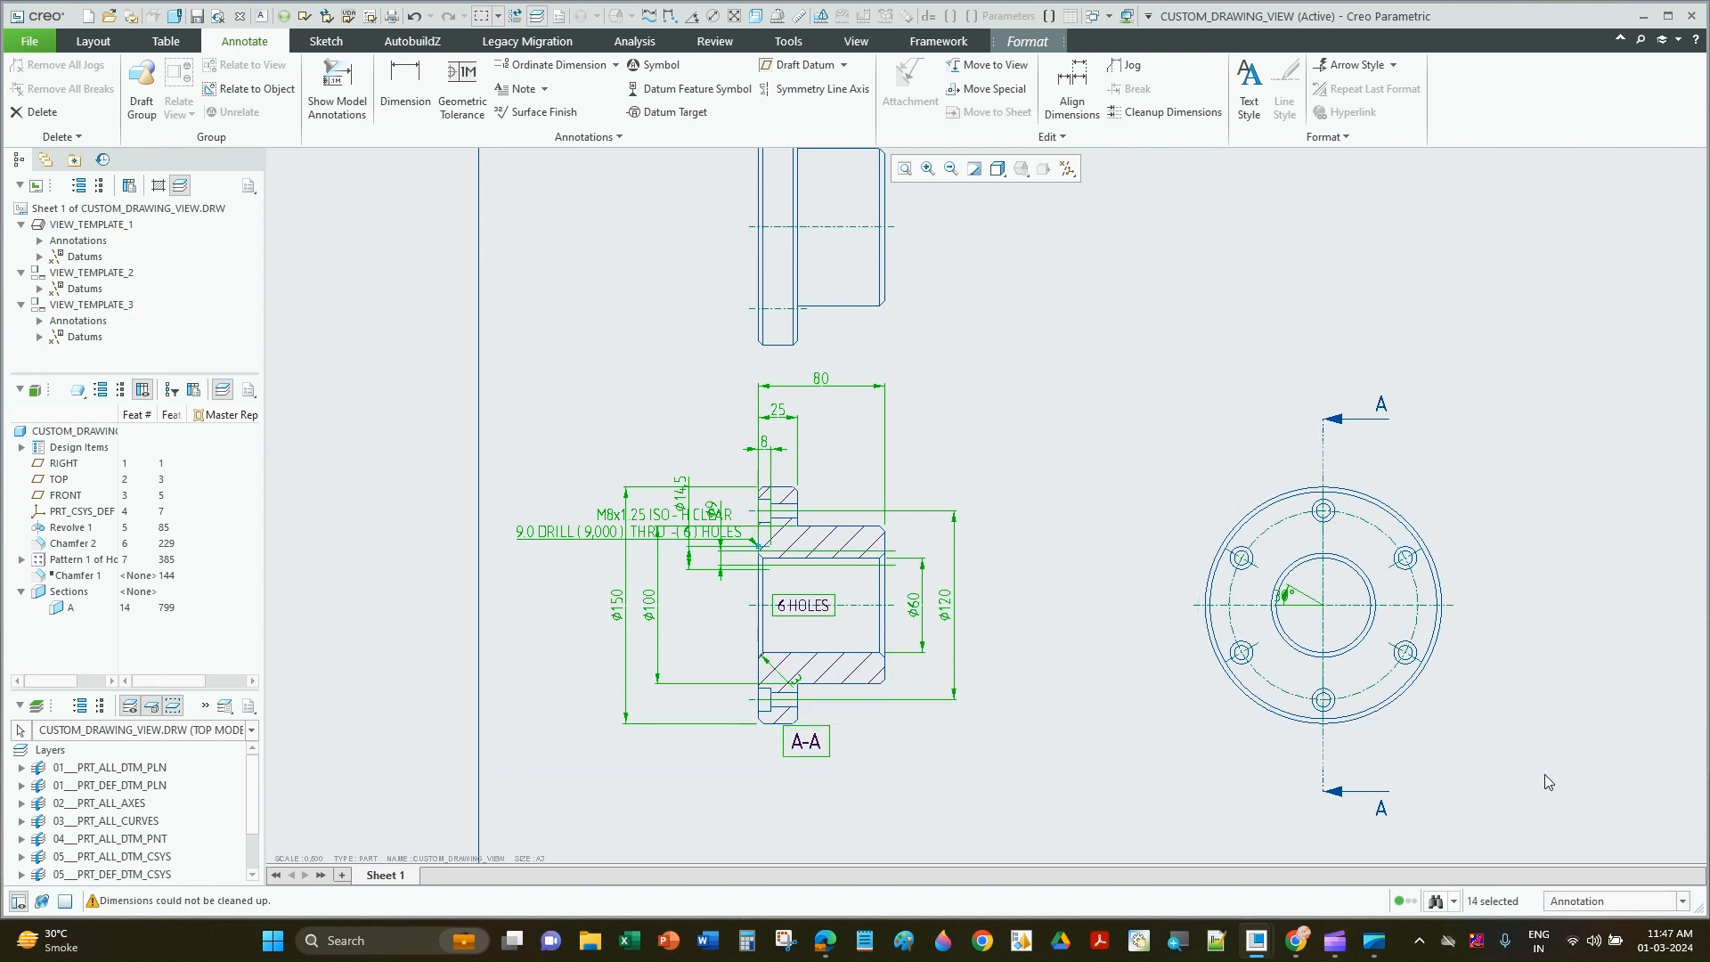
right_click(1023, 383)
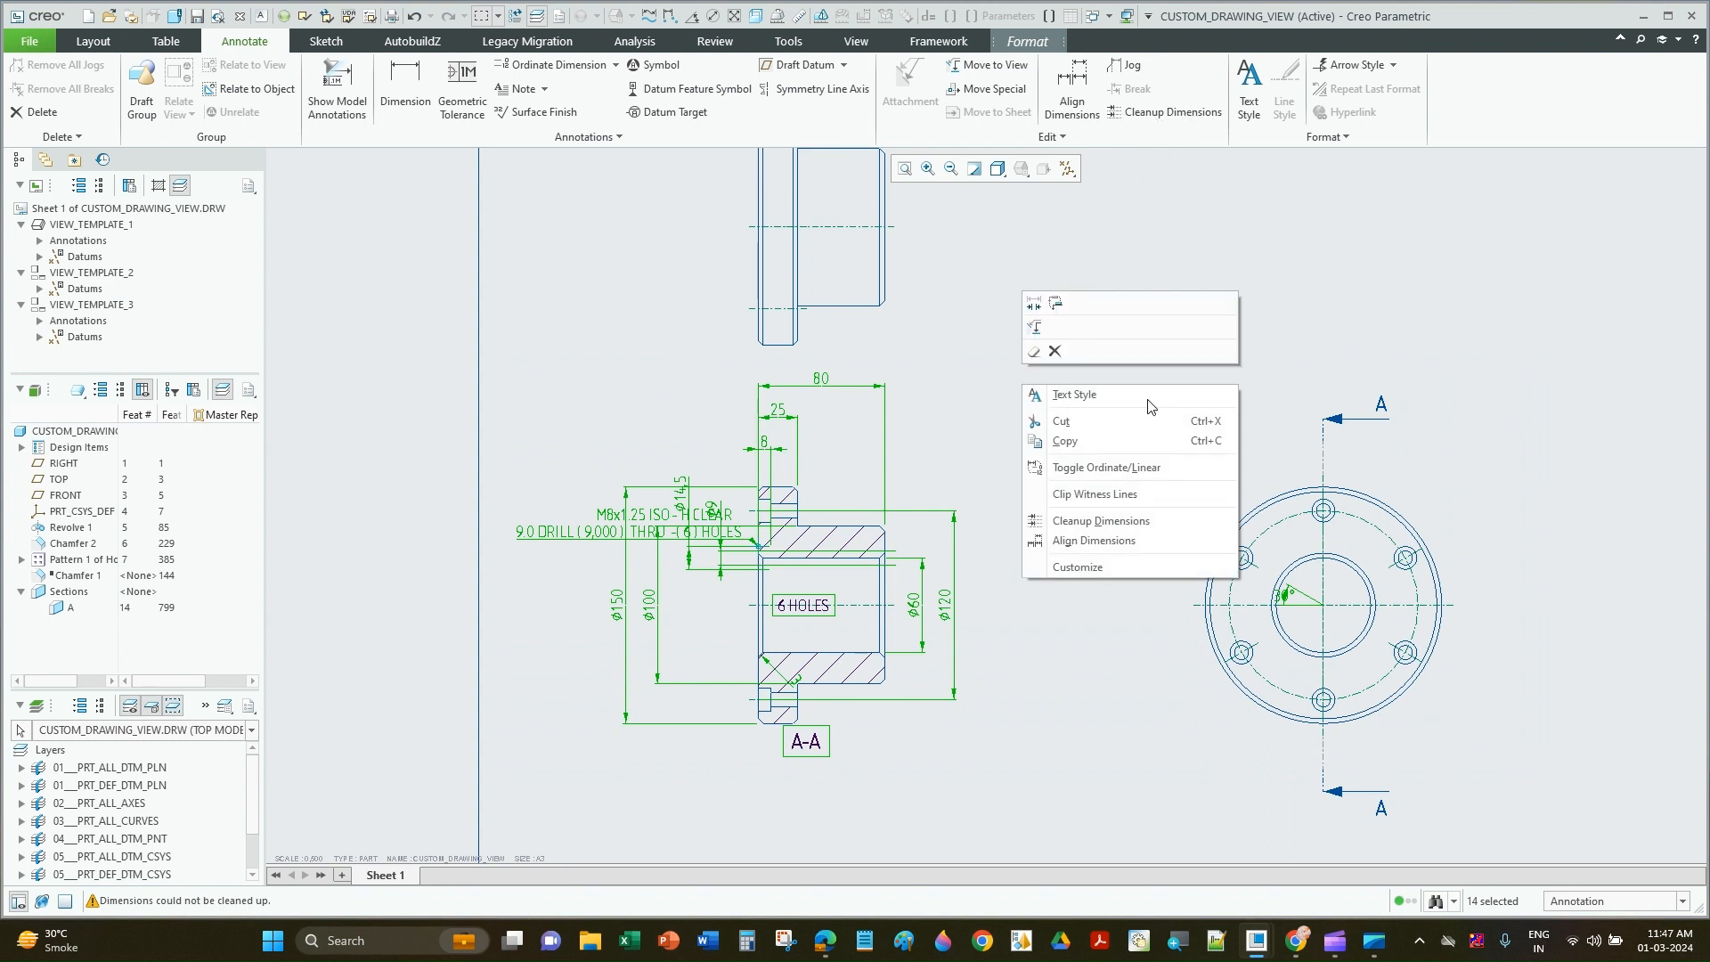
click(1104, 522)
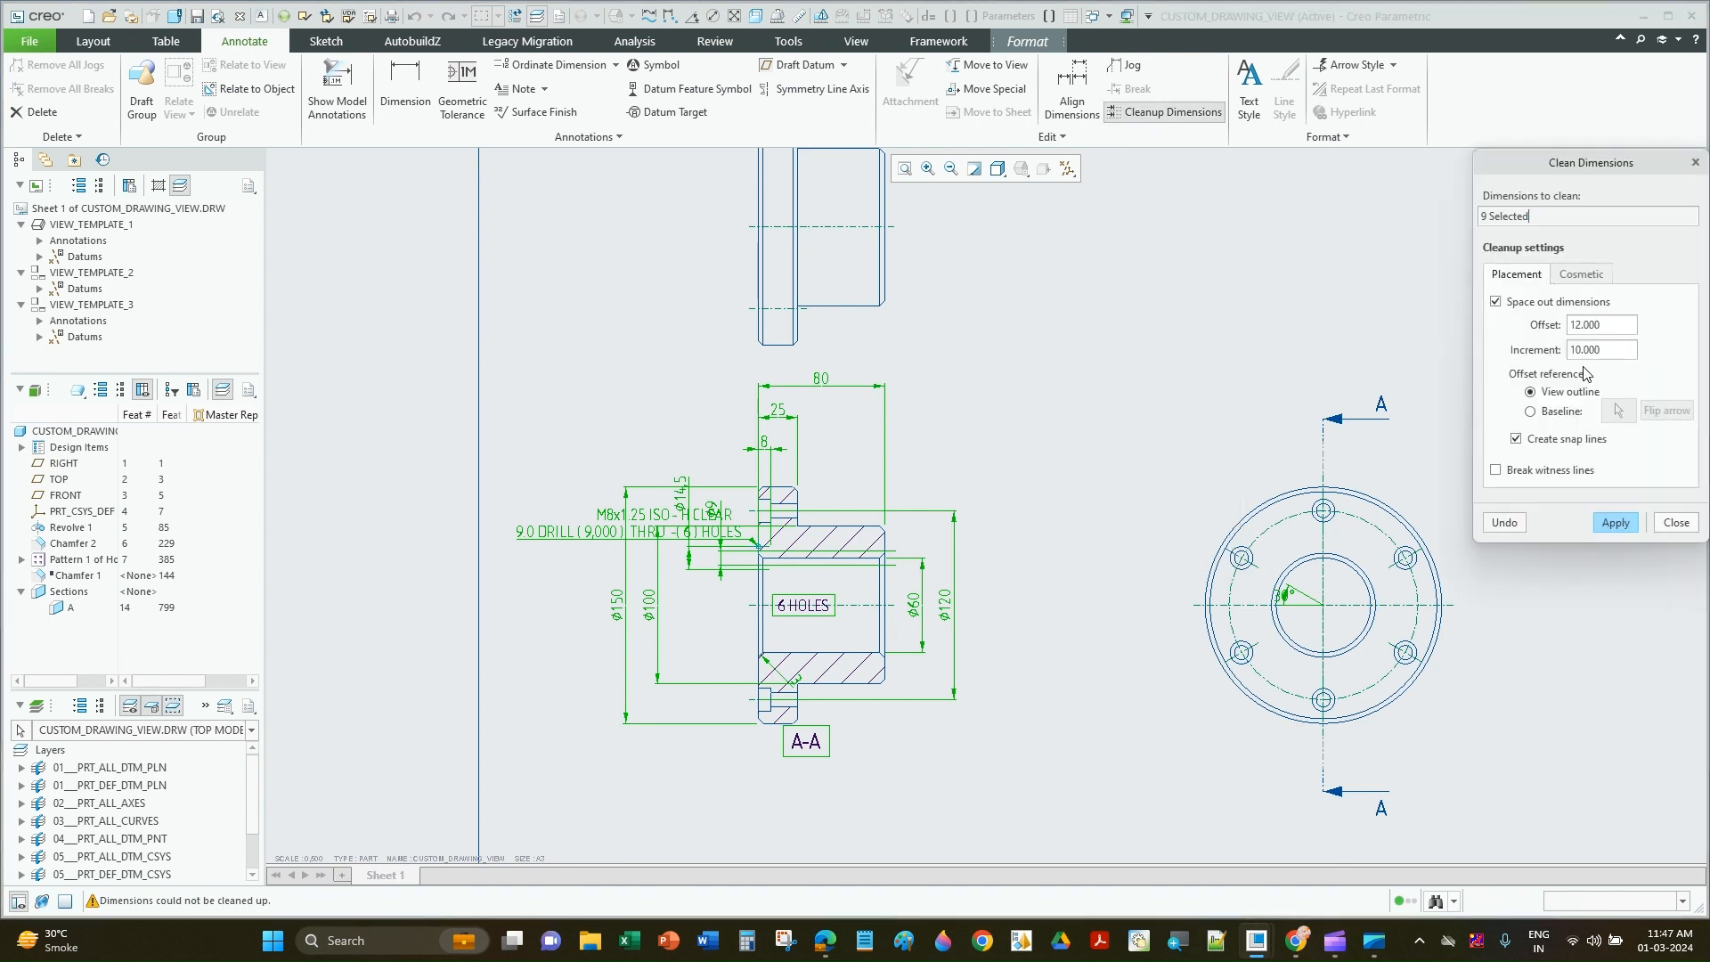
click(1496, 470)
click(1615, 523)
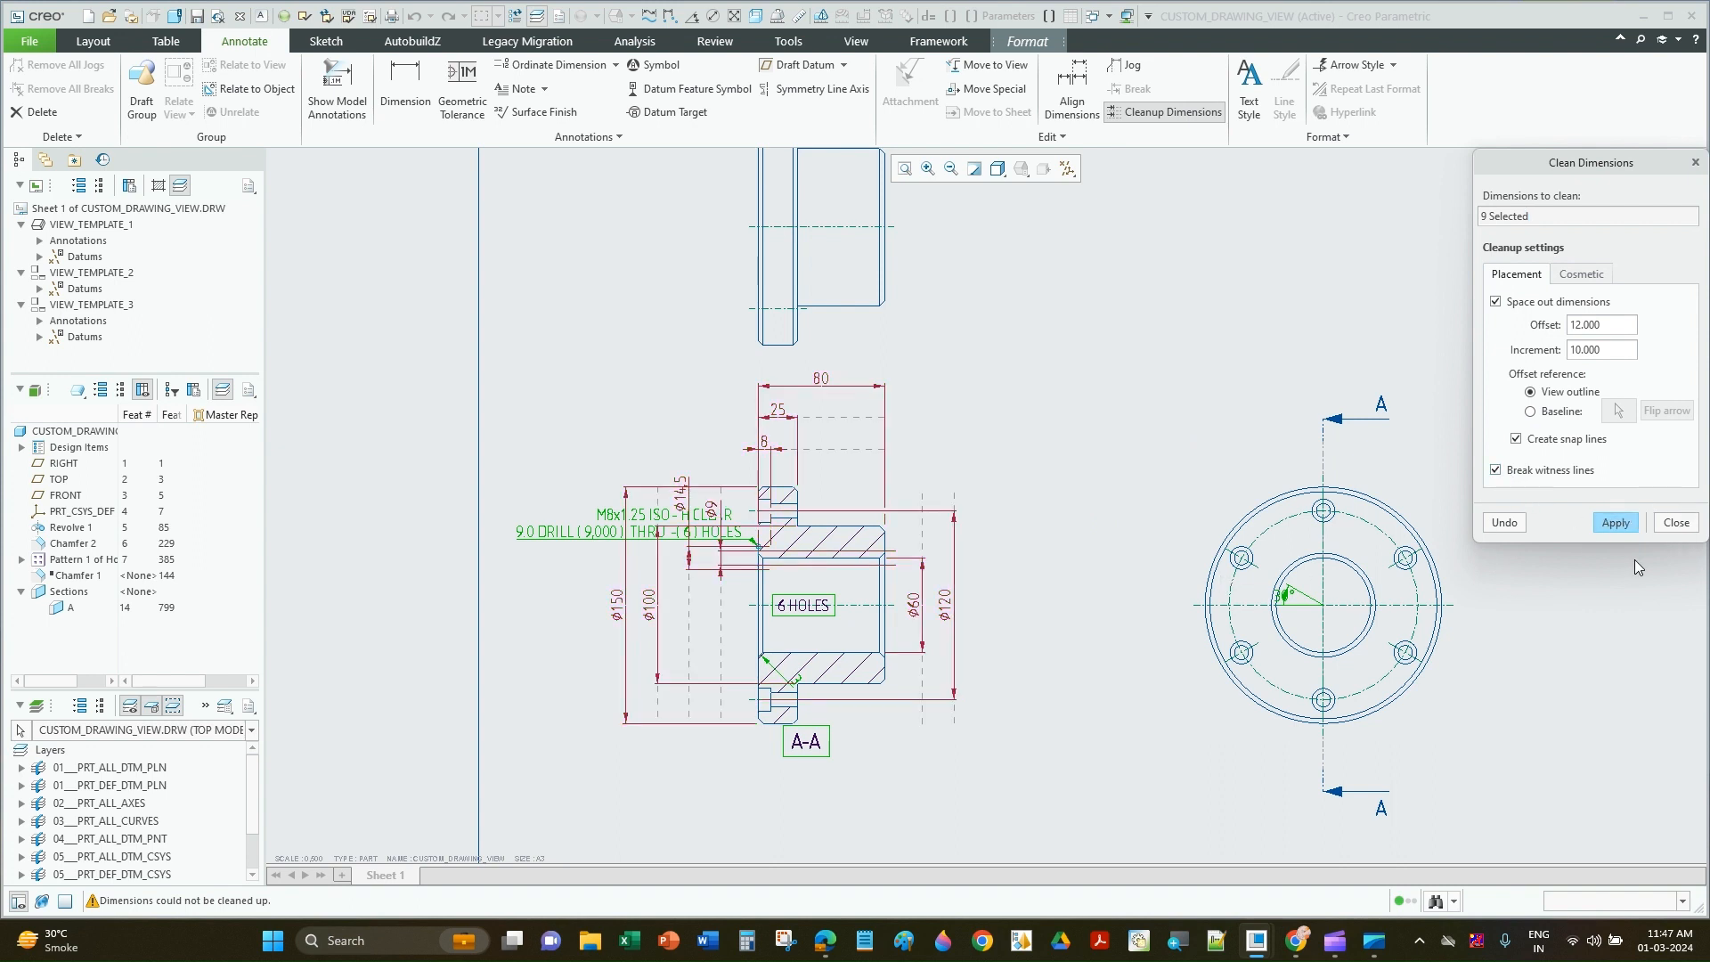
click(1676, 525)
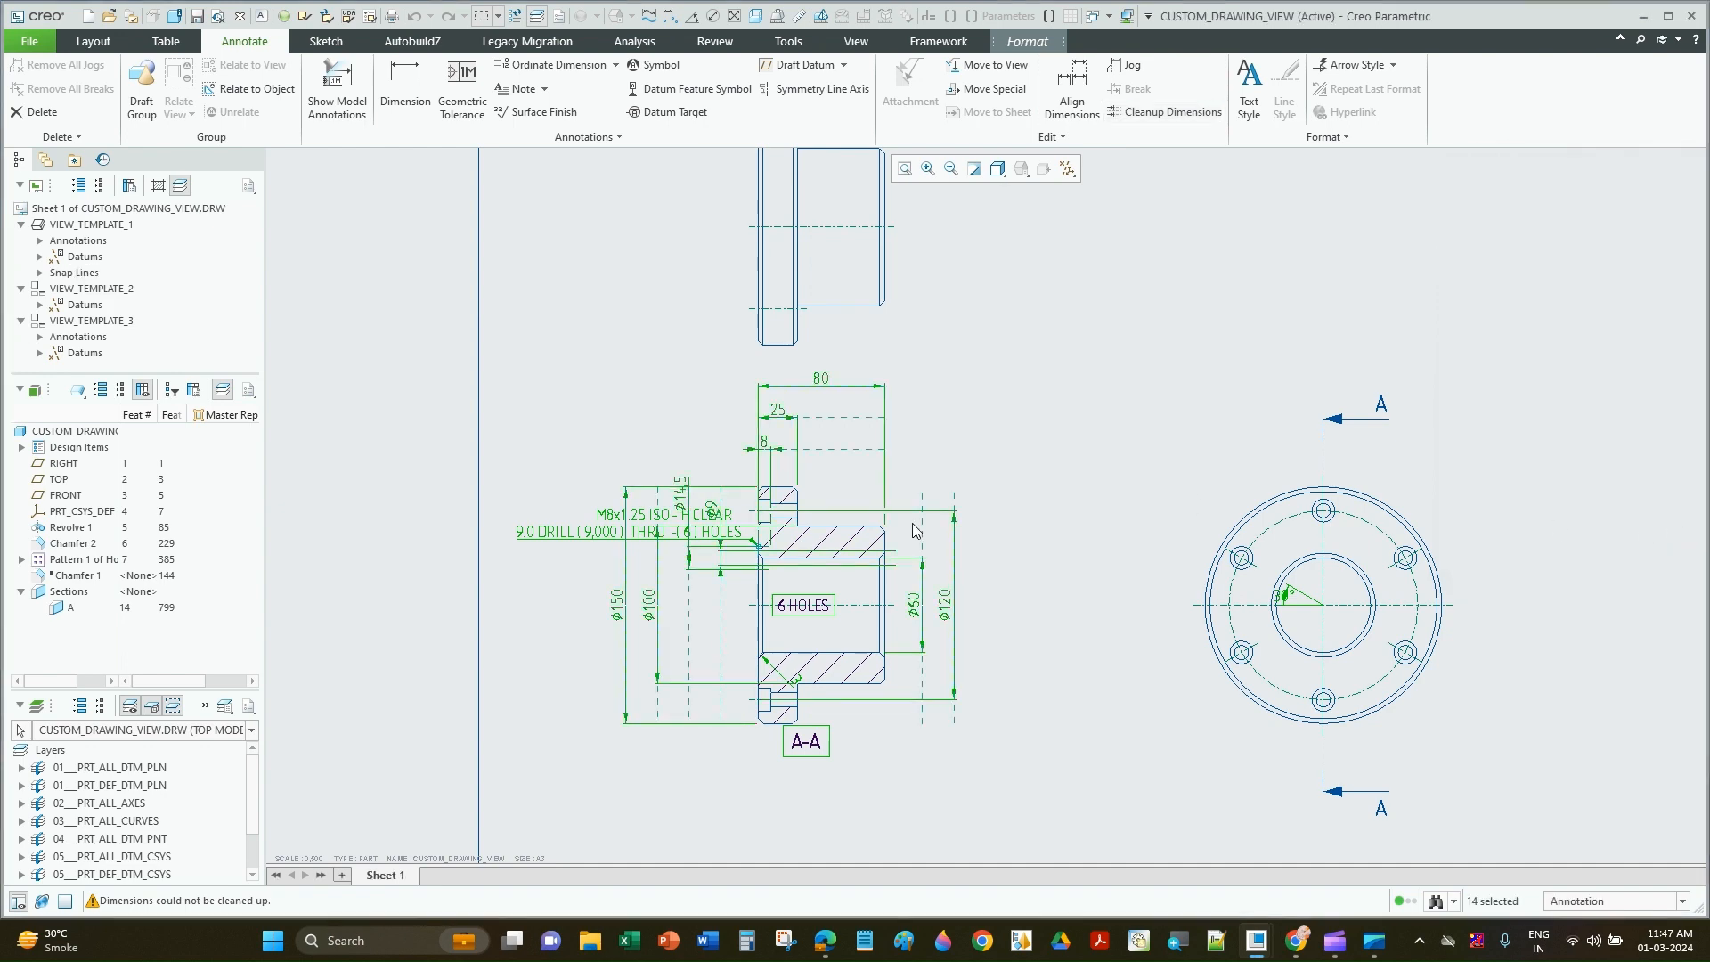
Step: Move the M8x1.25 hole note above the Ø14,5 and Ø9 dimensions of the section view, clear of the dimension lines
scroll(823, 459, down, 2)
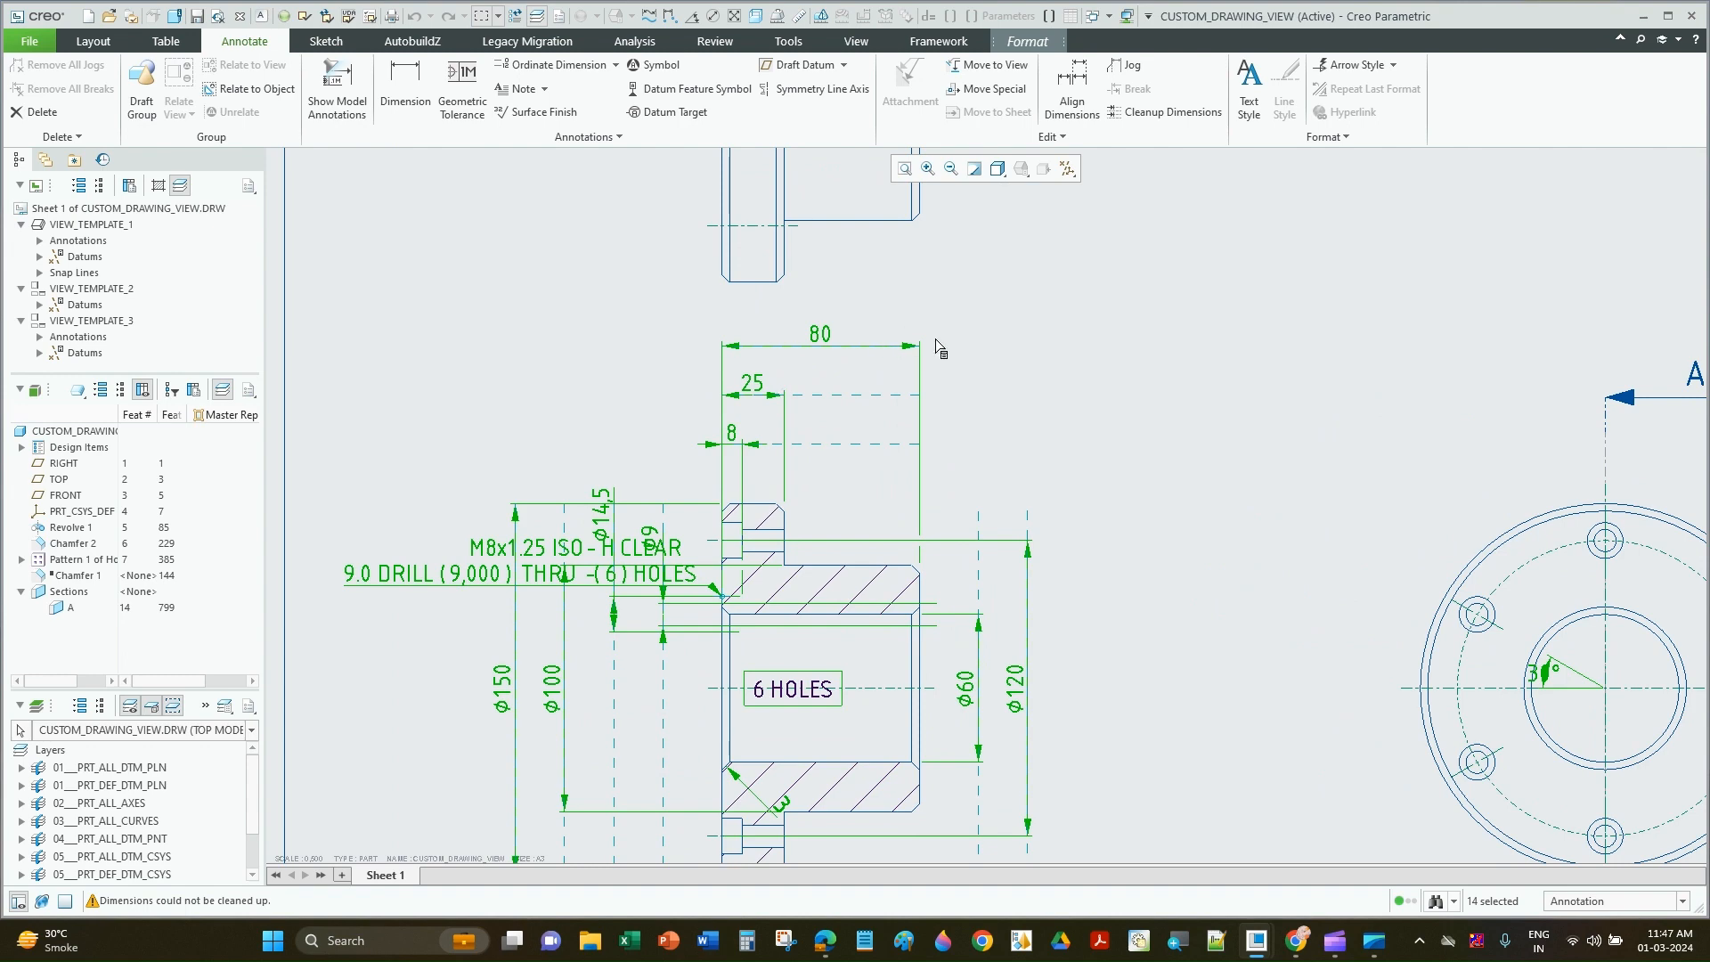
scroll(1019, 399, up, 2)
scroll(721, 672, down, 2)
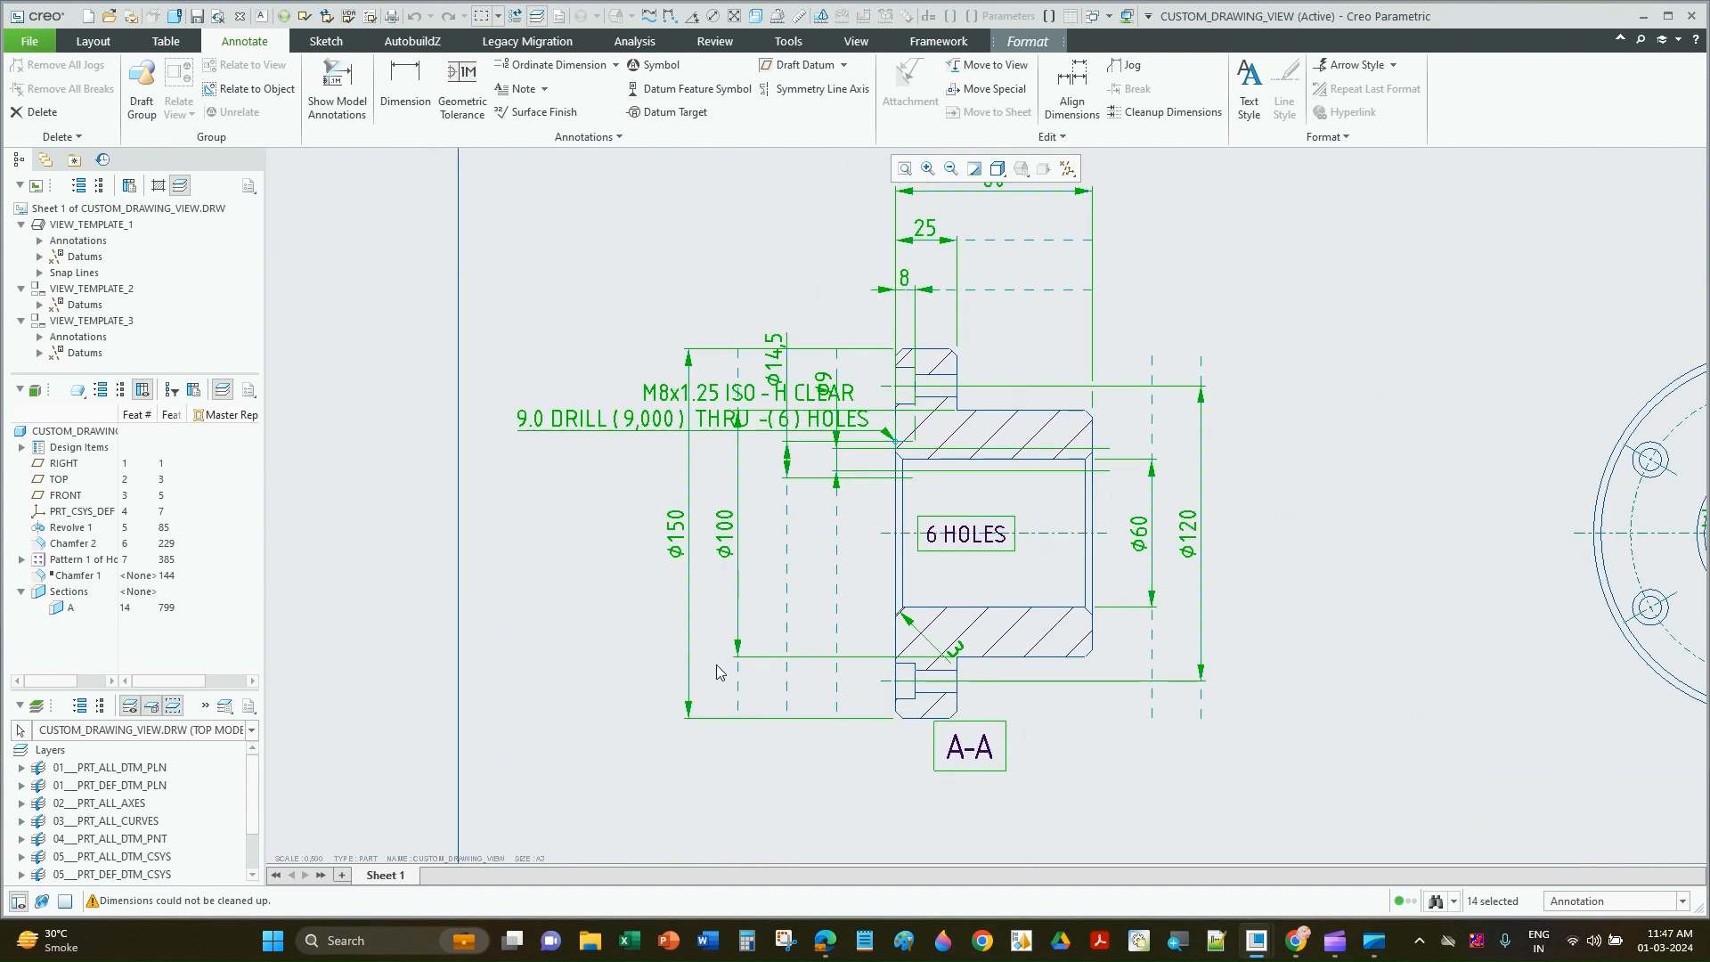
click(574, 569)
click(704, 394)
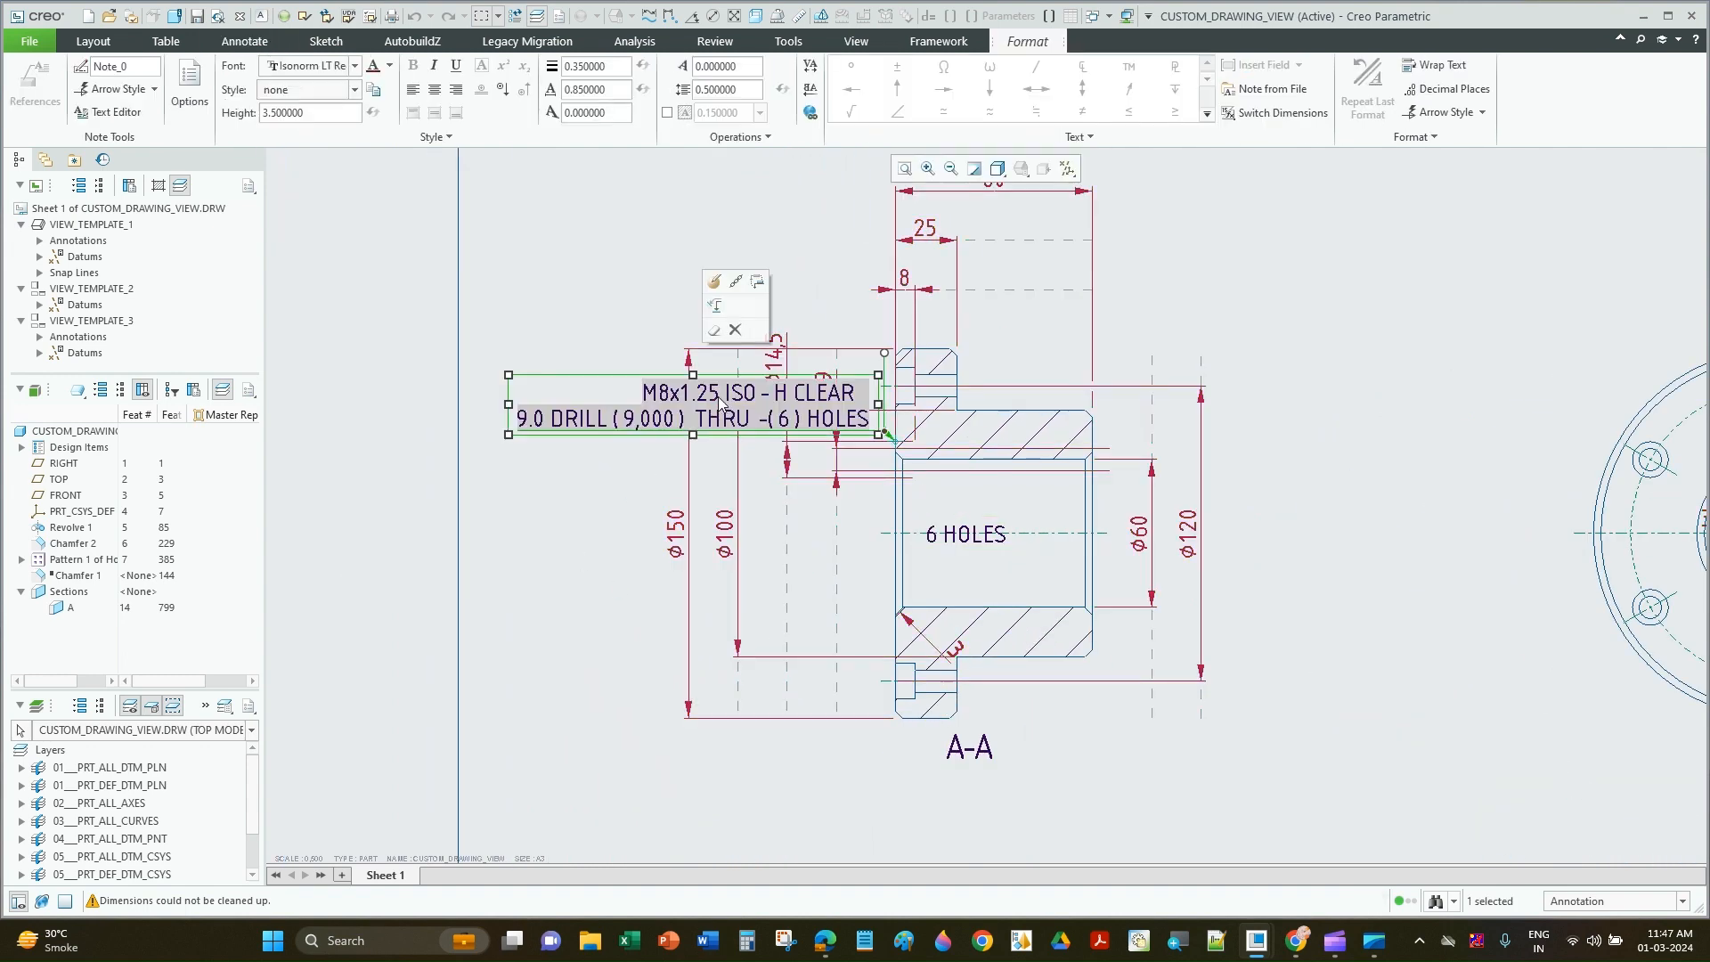
drag(709, 374, 641, 216)
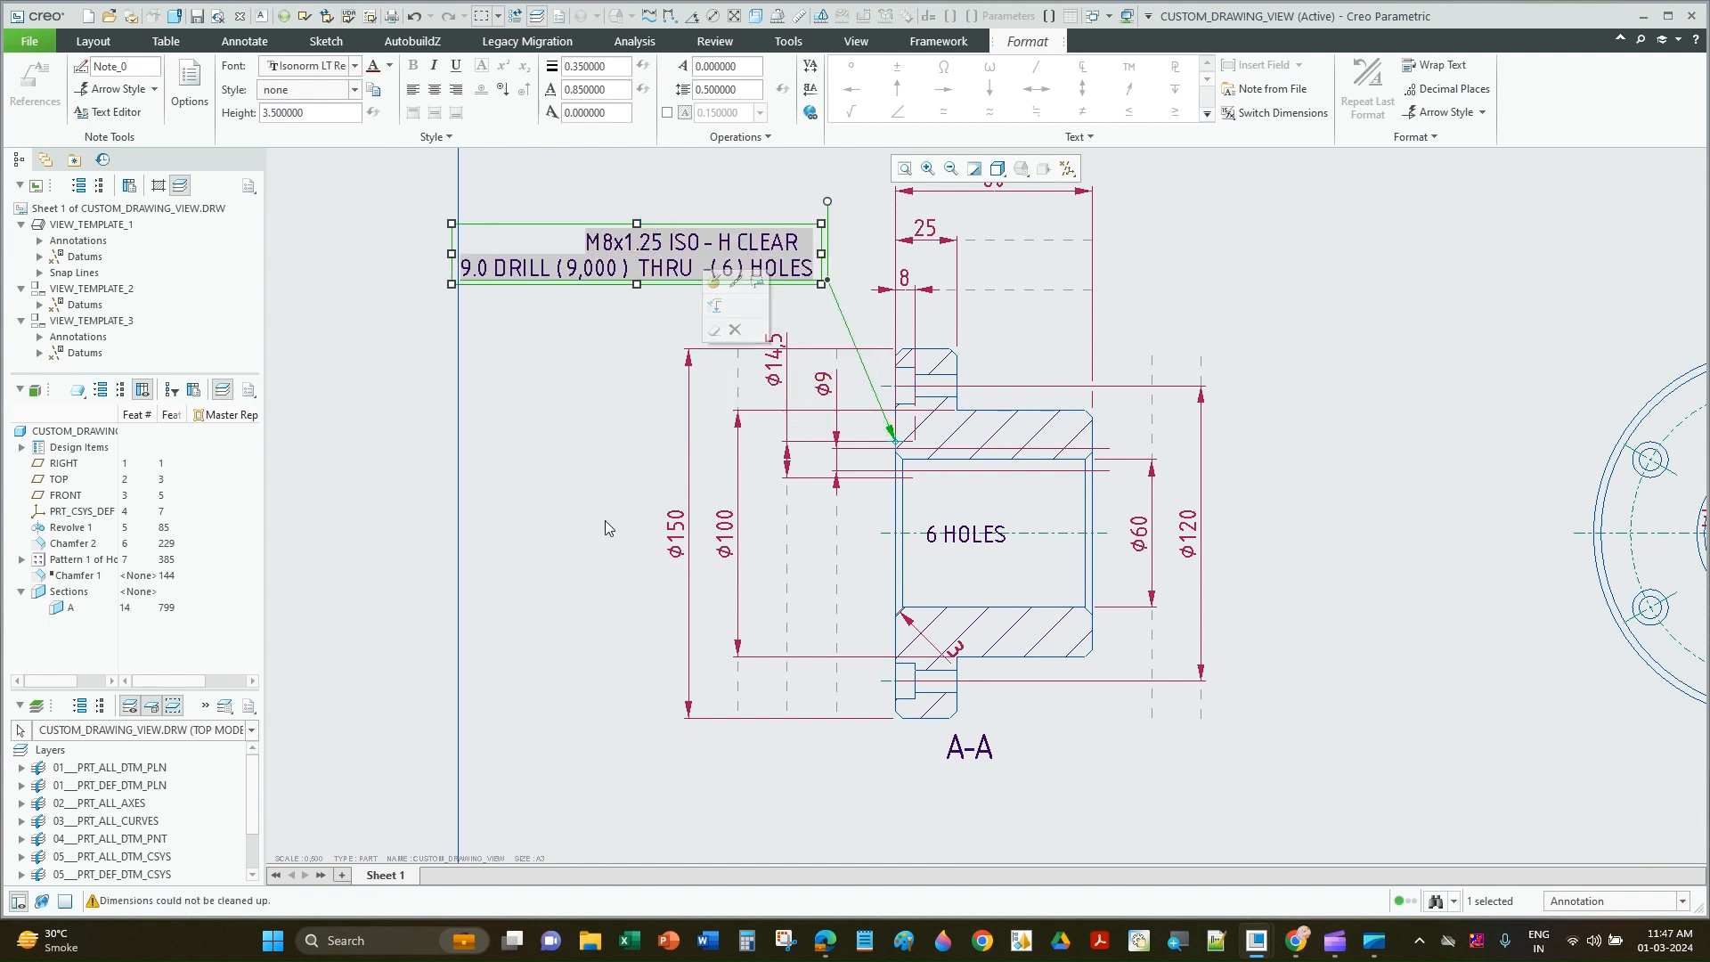
Step: Move the chamfer dimension 3 out of the hatched area to the outer left side of section view A-A
scroll(951, 647, up, 3)
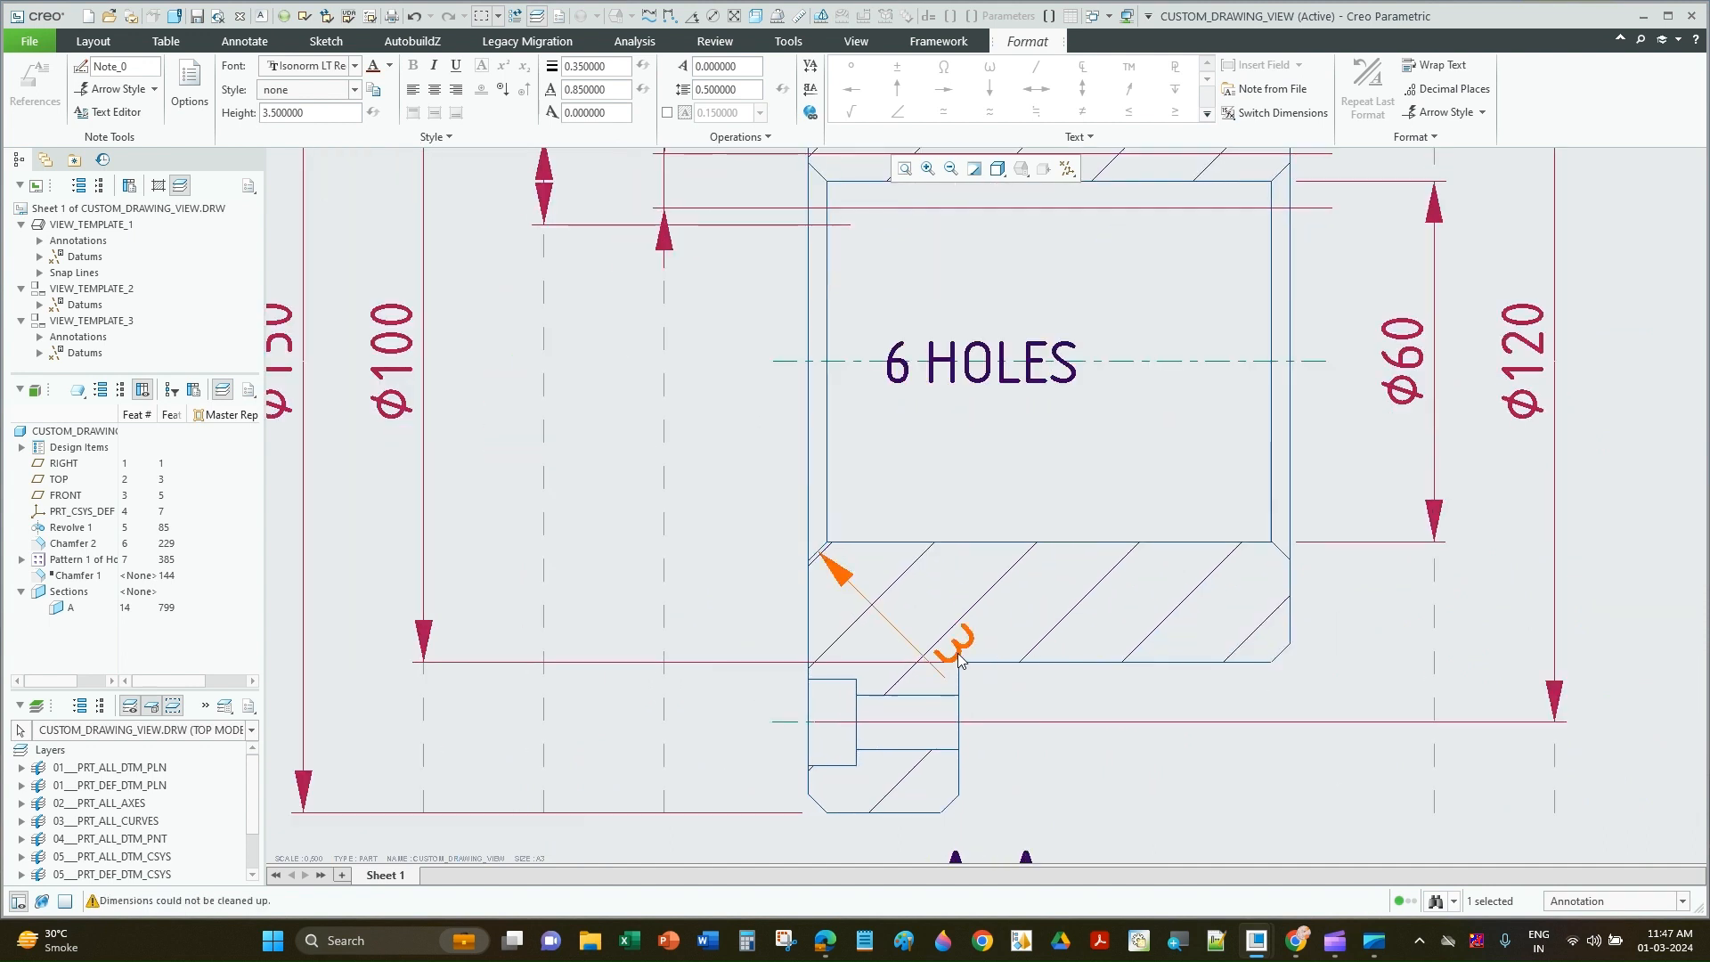
click(954, 648)
drag(961, 641, 715, 504)
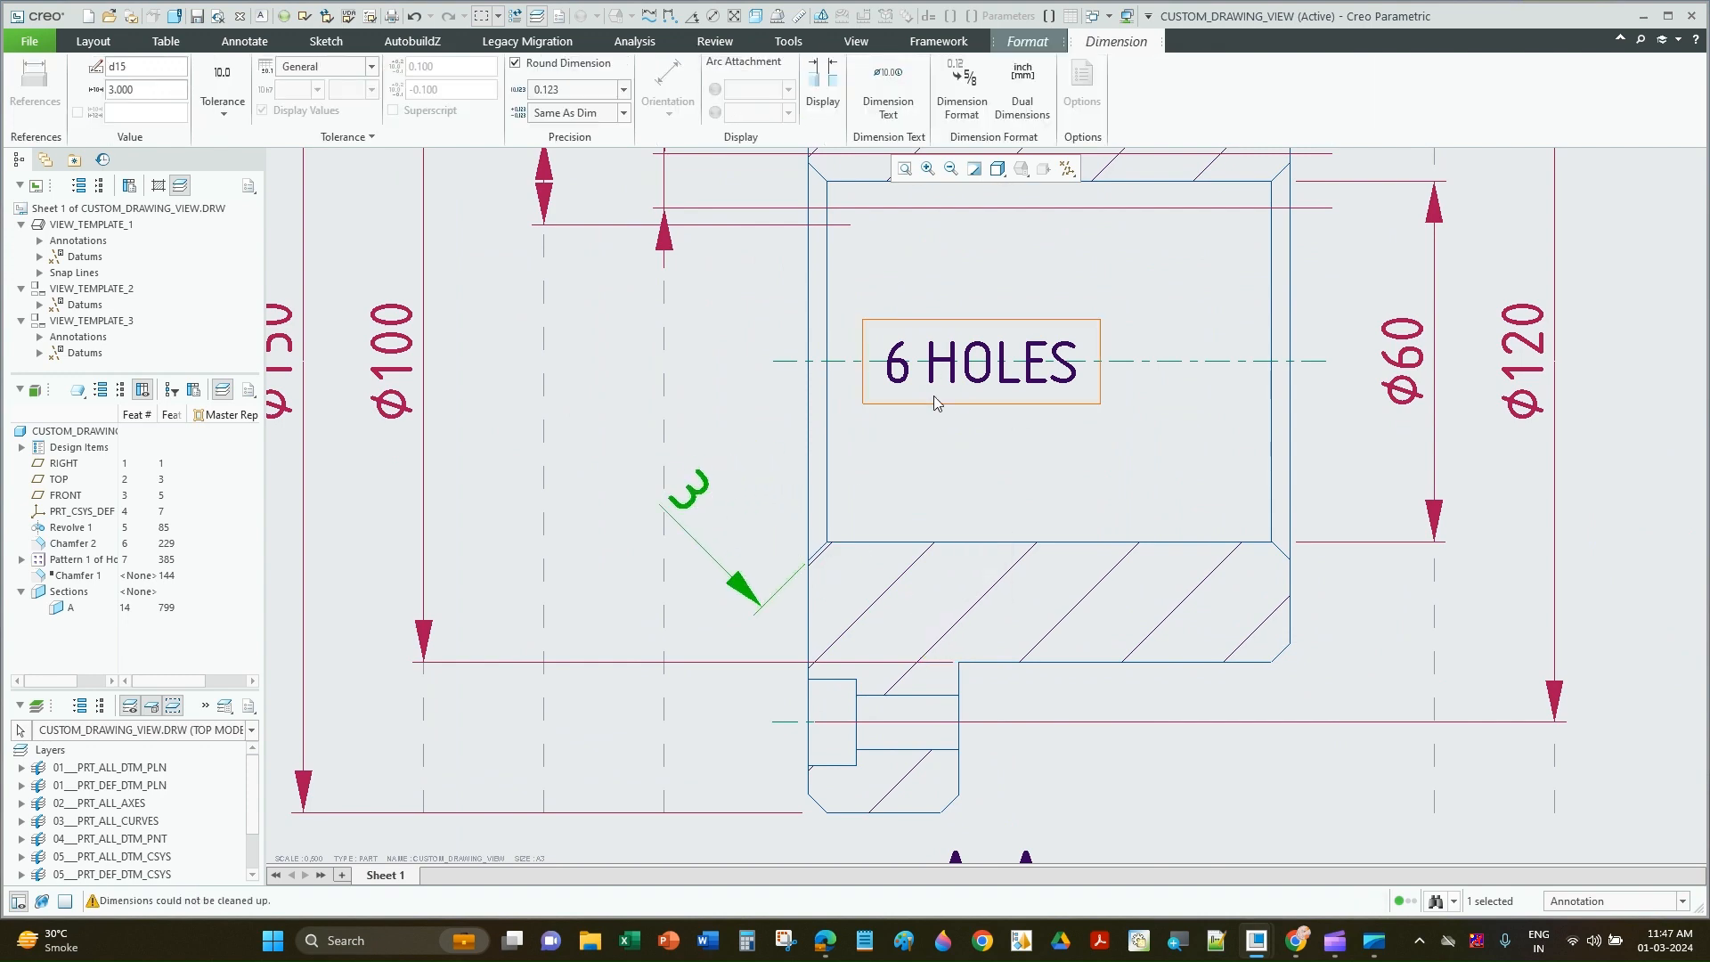
Step: Try to transfer the M8x1.25 hole note from the section view to the circular view
scroll(1063, 499, down, 4)
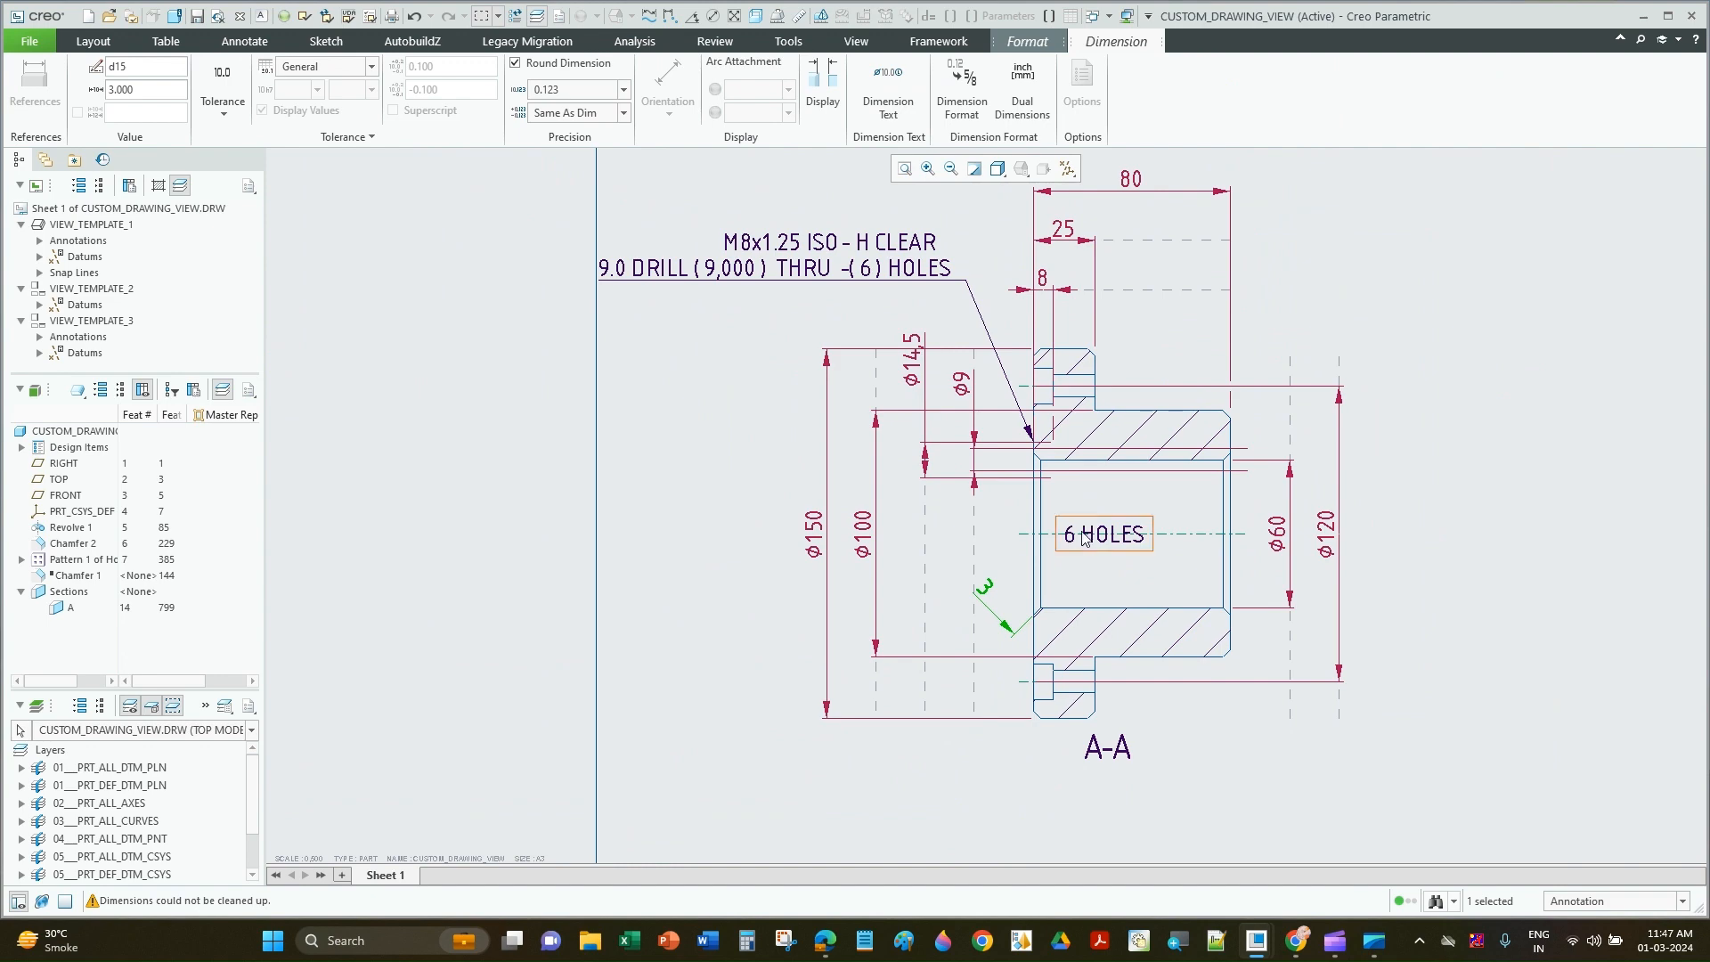
scroll(682, 463, down, 2)
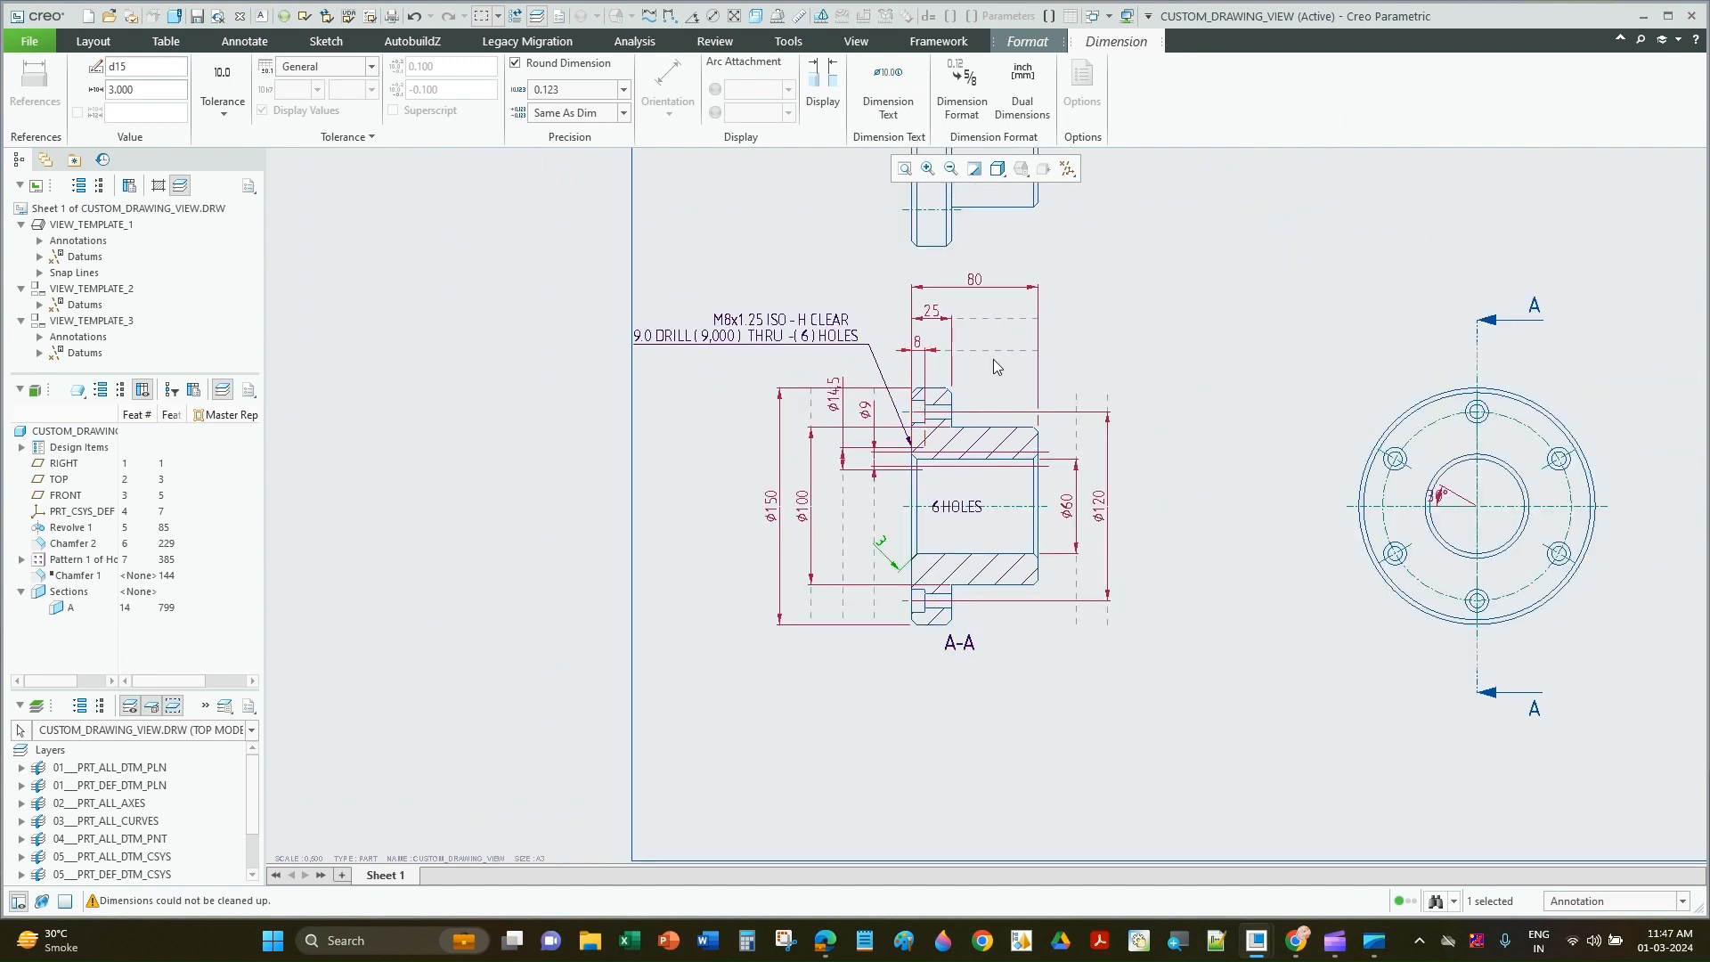
scroll(992, 360, up, 2)
click(661, 303)
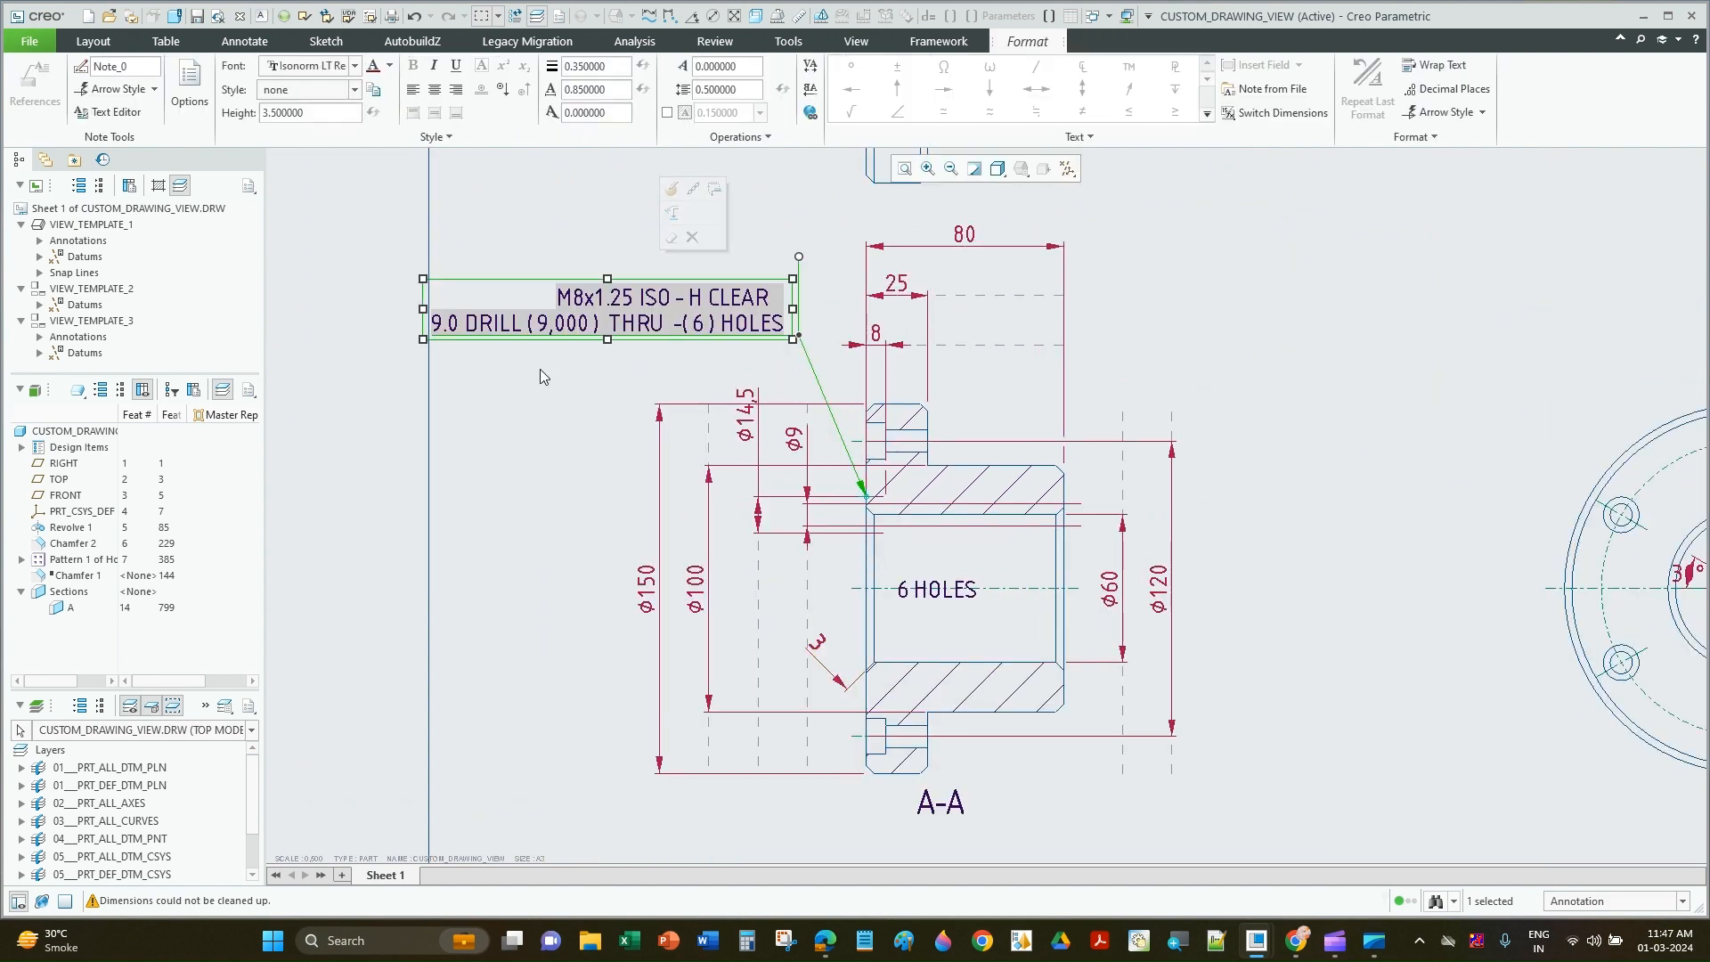
scroll(517, 397, down, 2)
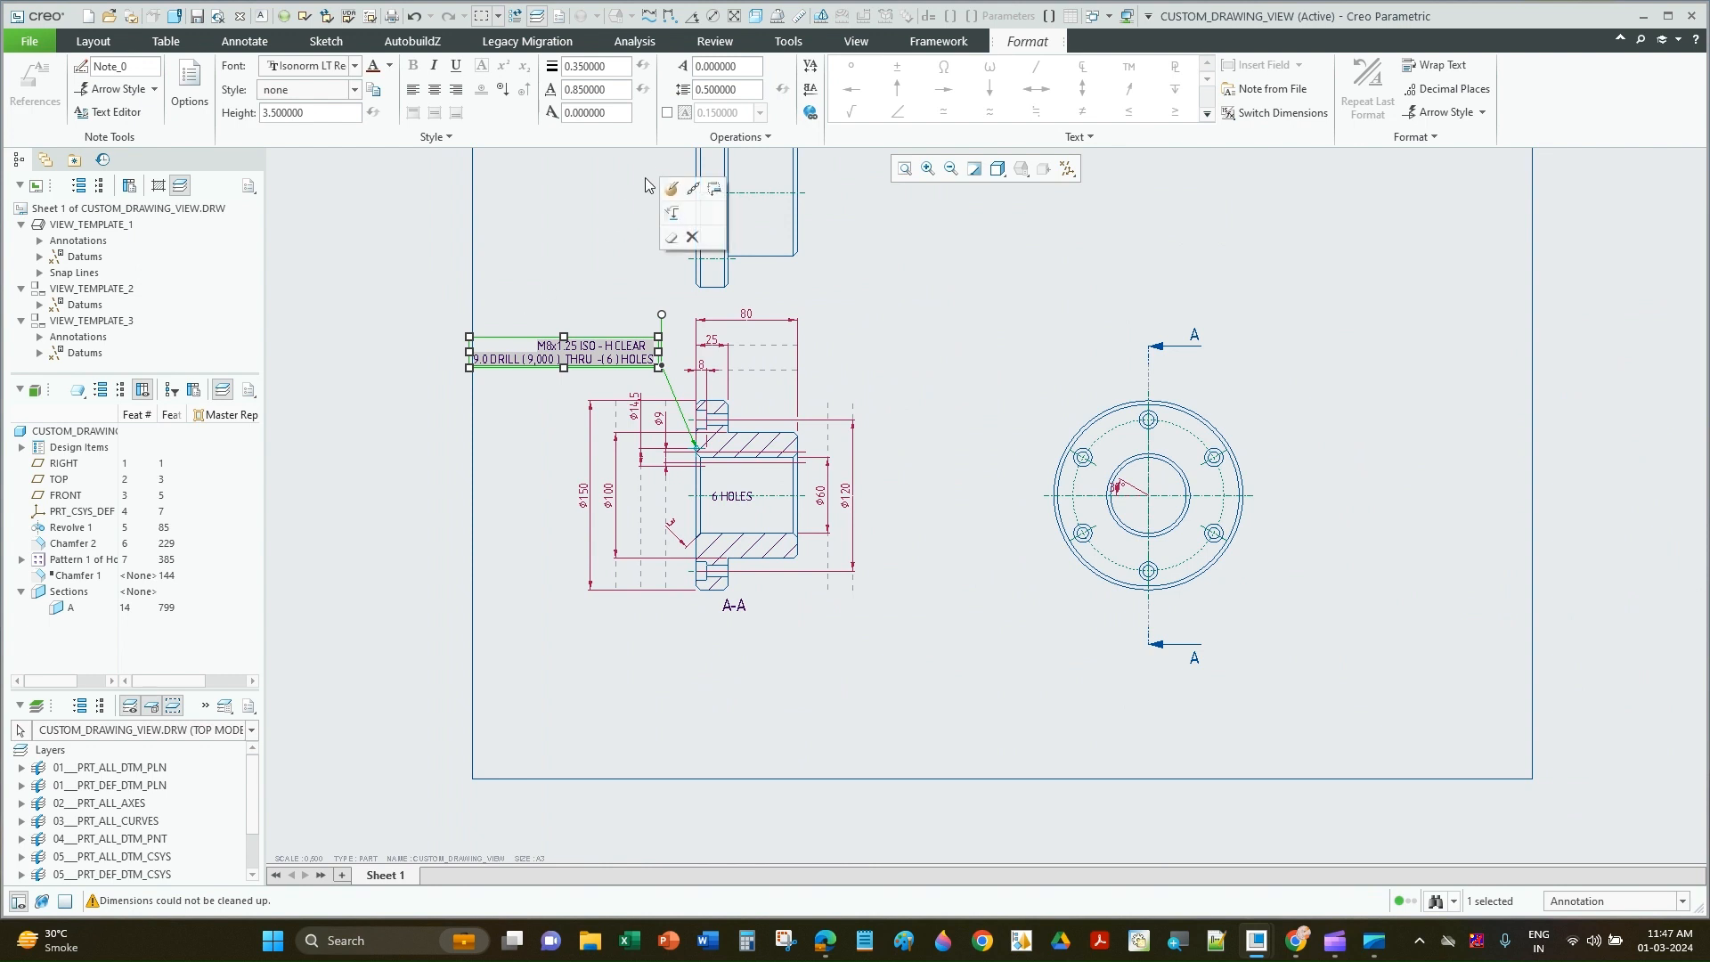
click(672, 212)
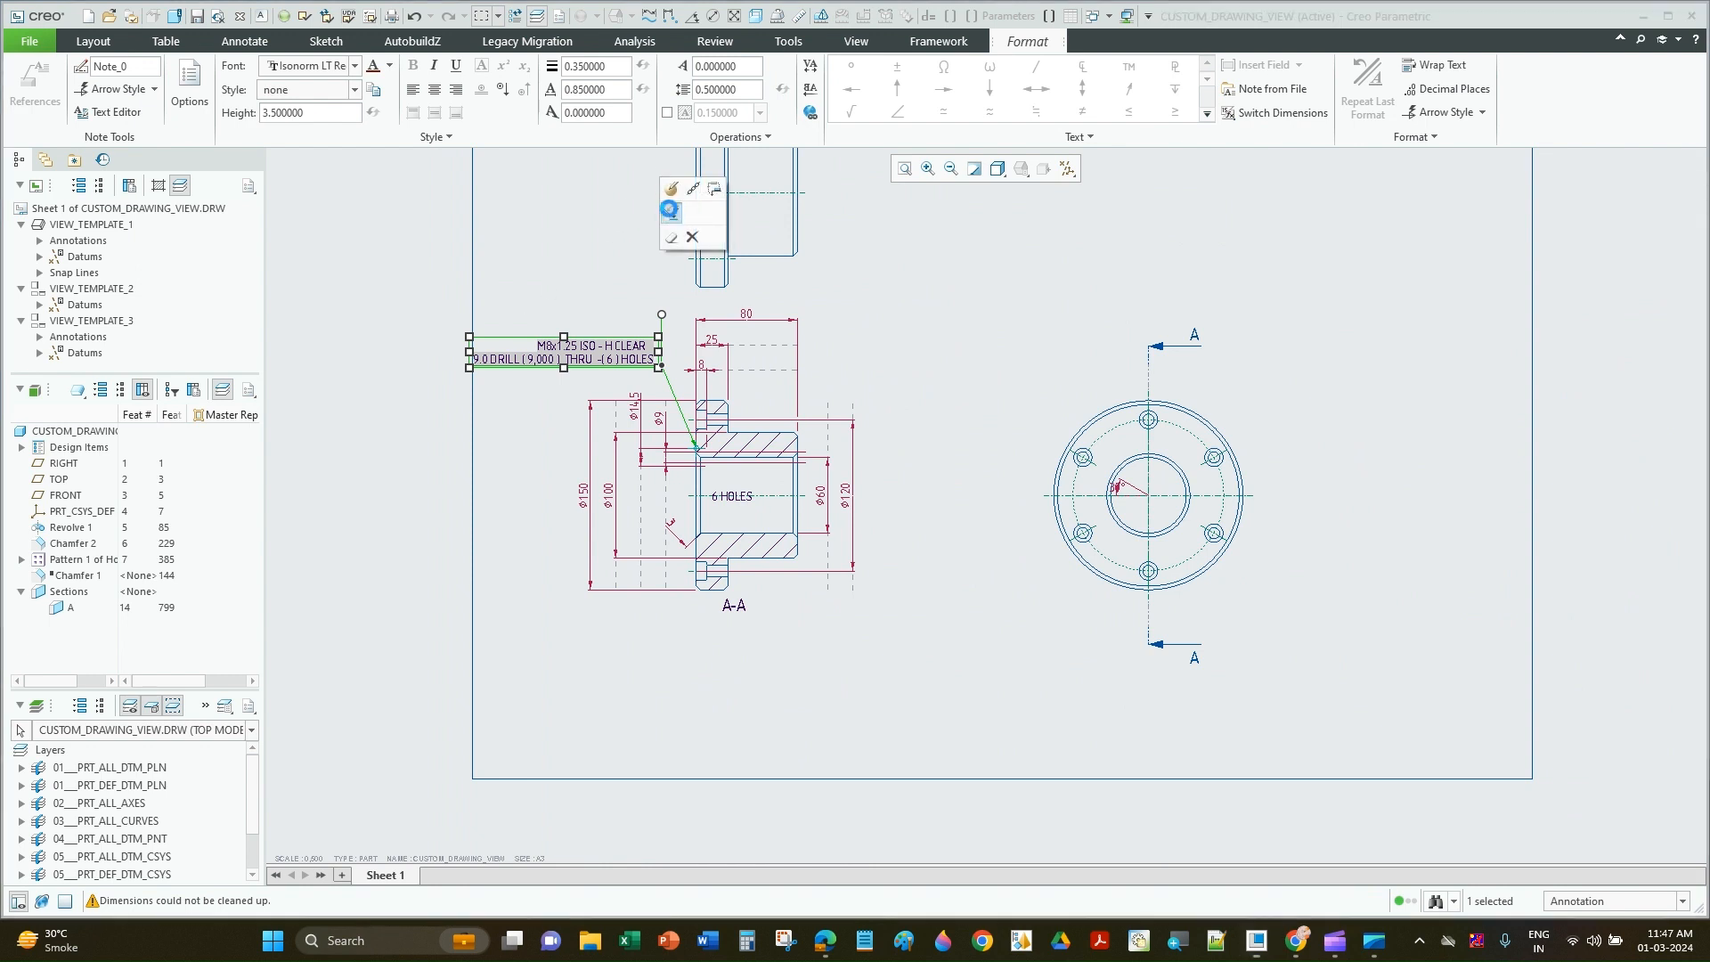
click(1122, 416)
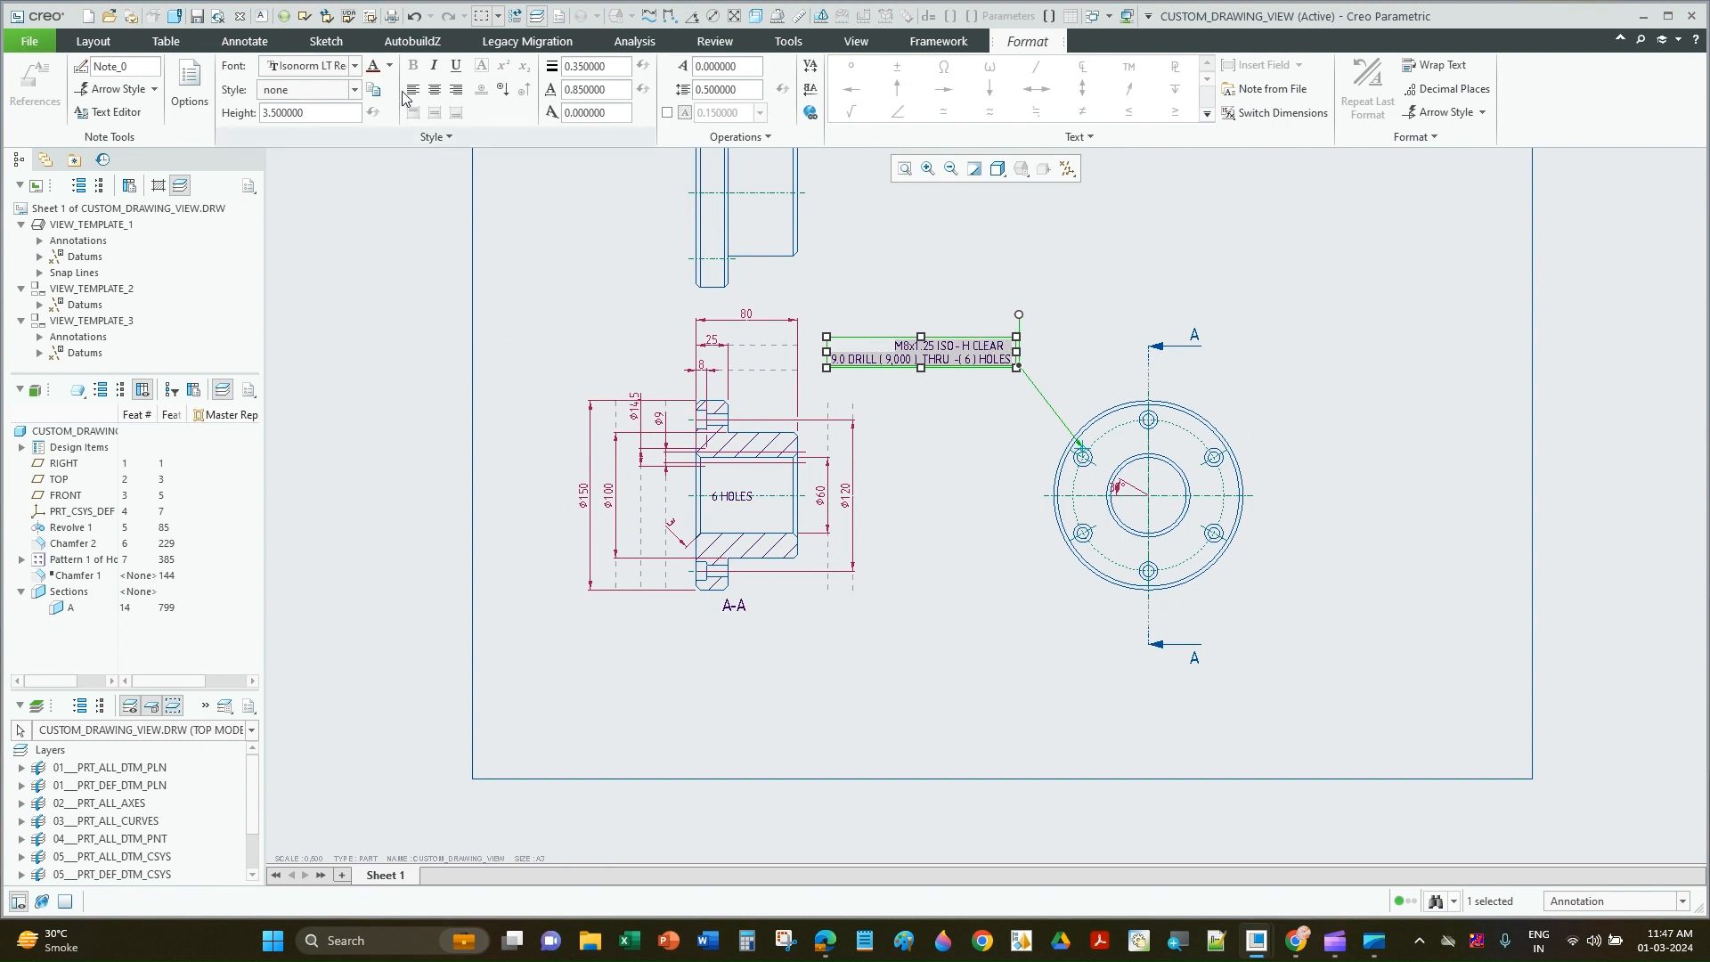
click(414, 16)
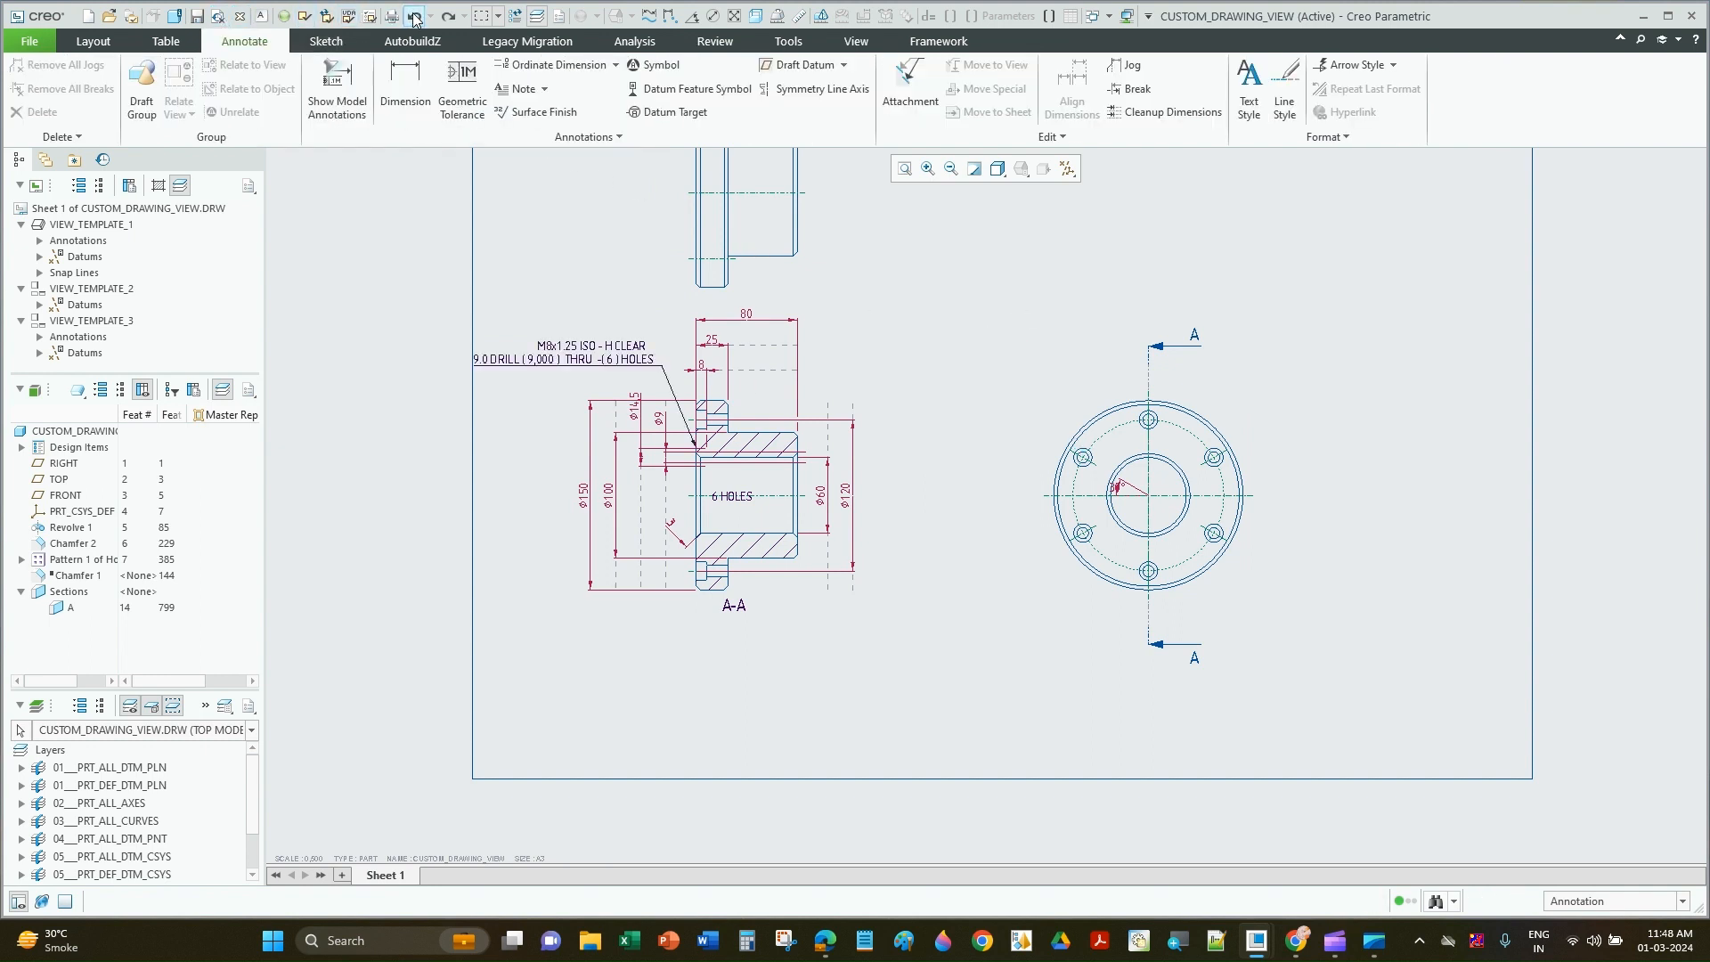
Step: Transfer the M8x1.25 hole note to the circular view using Move to View
click(586, 355)
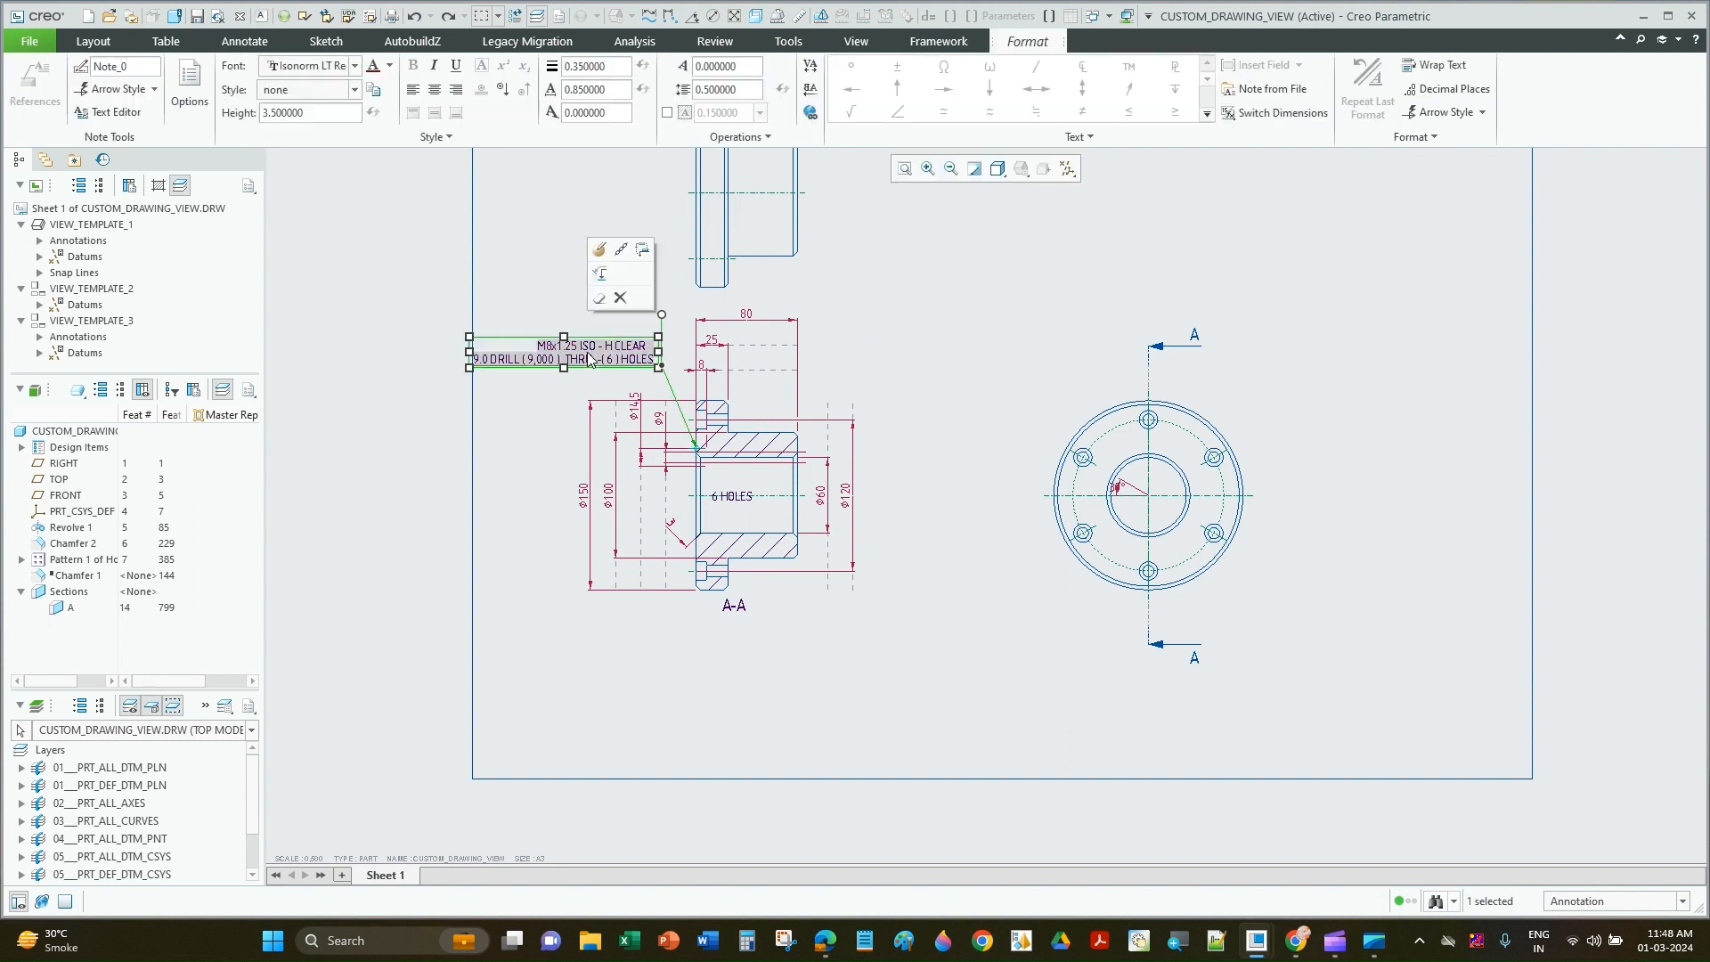
click(601, 277)
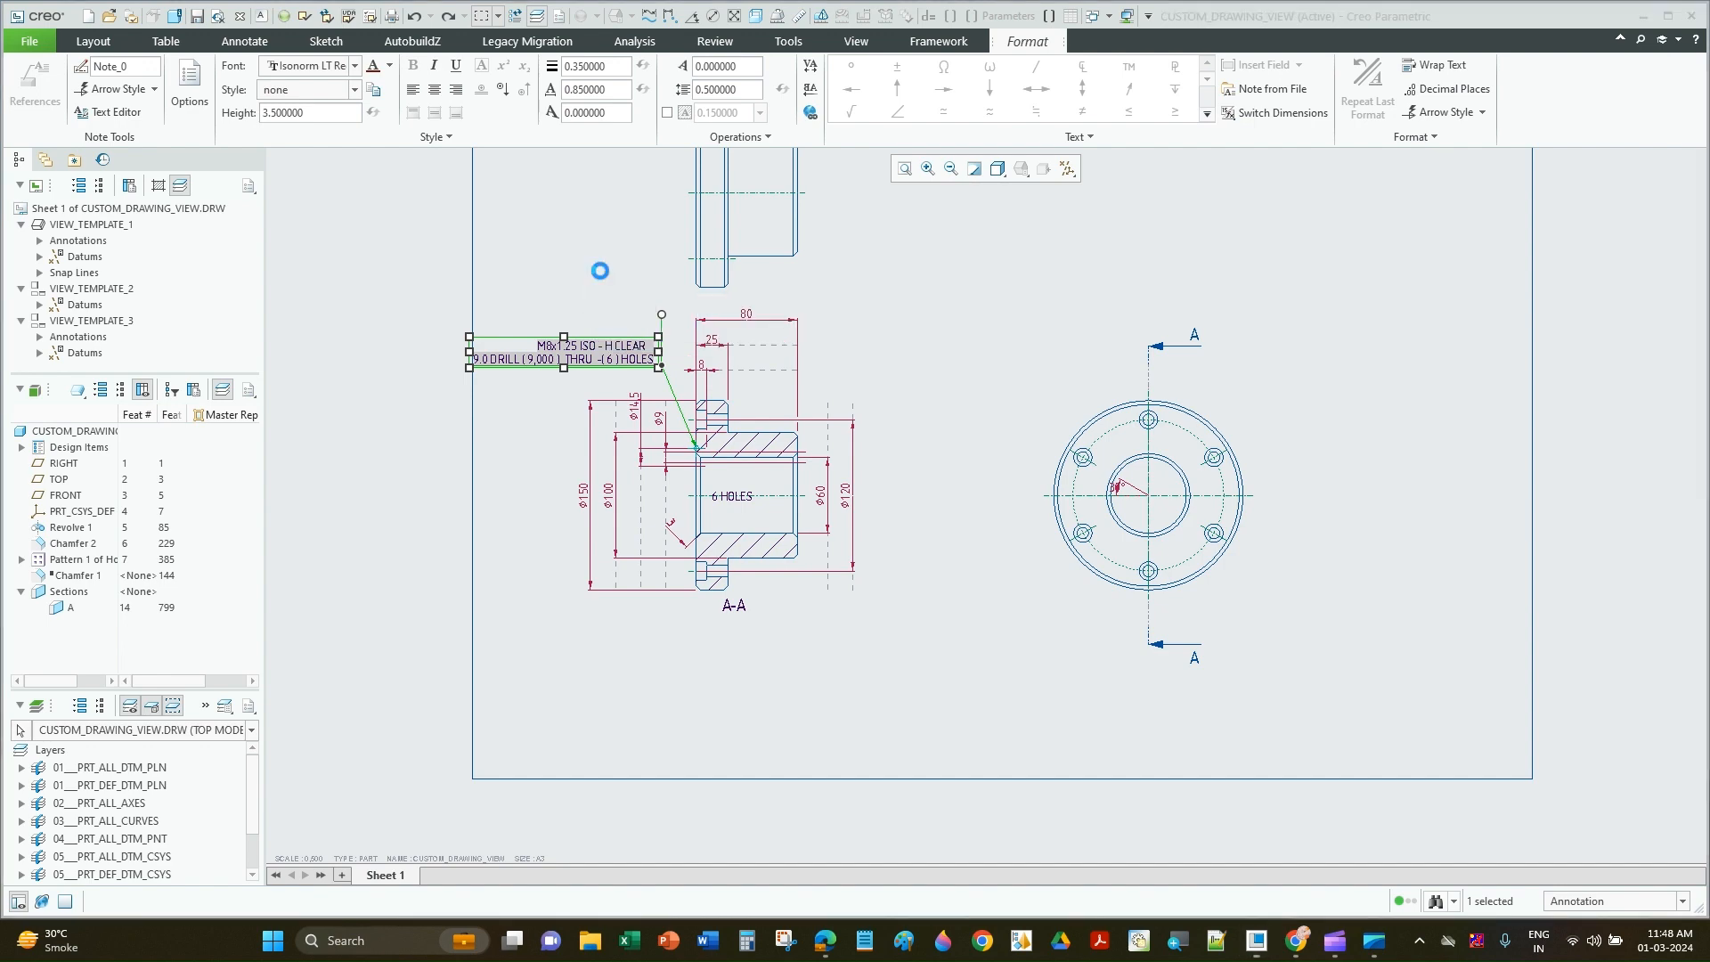
click(1096, 405)
scroll(1217, 468, up, 3)
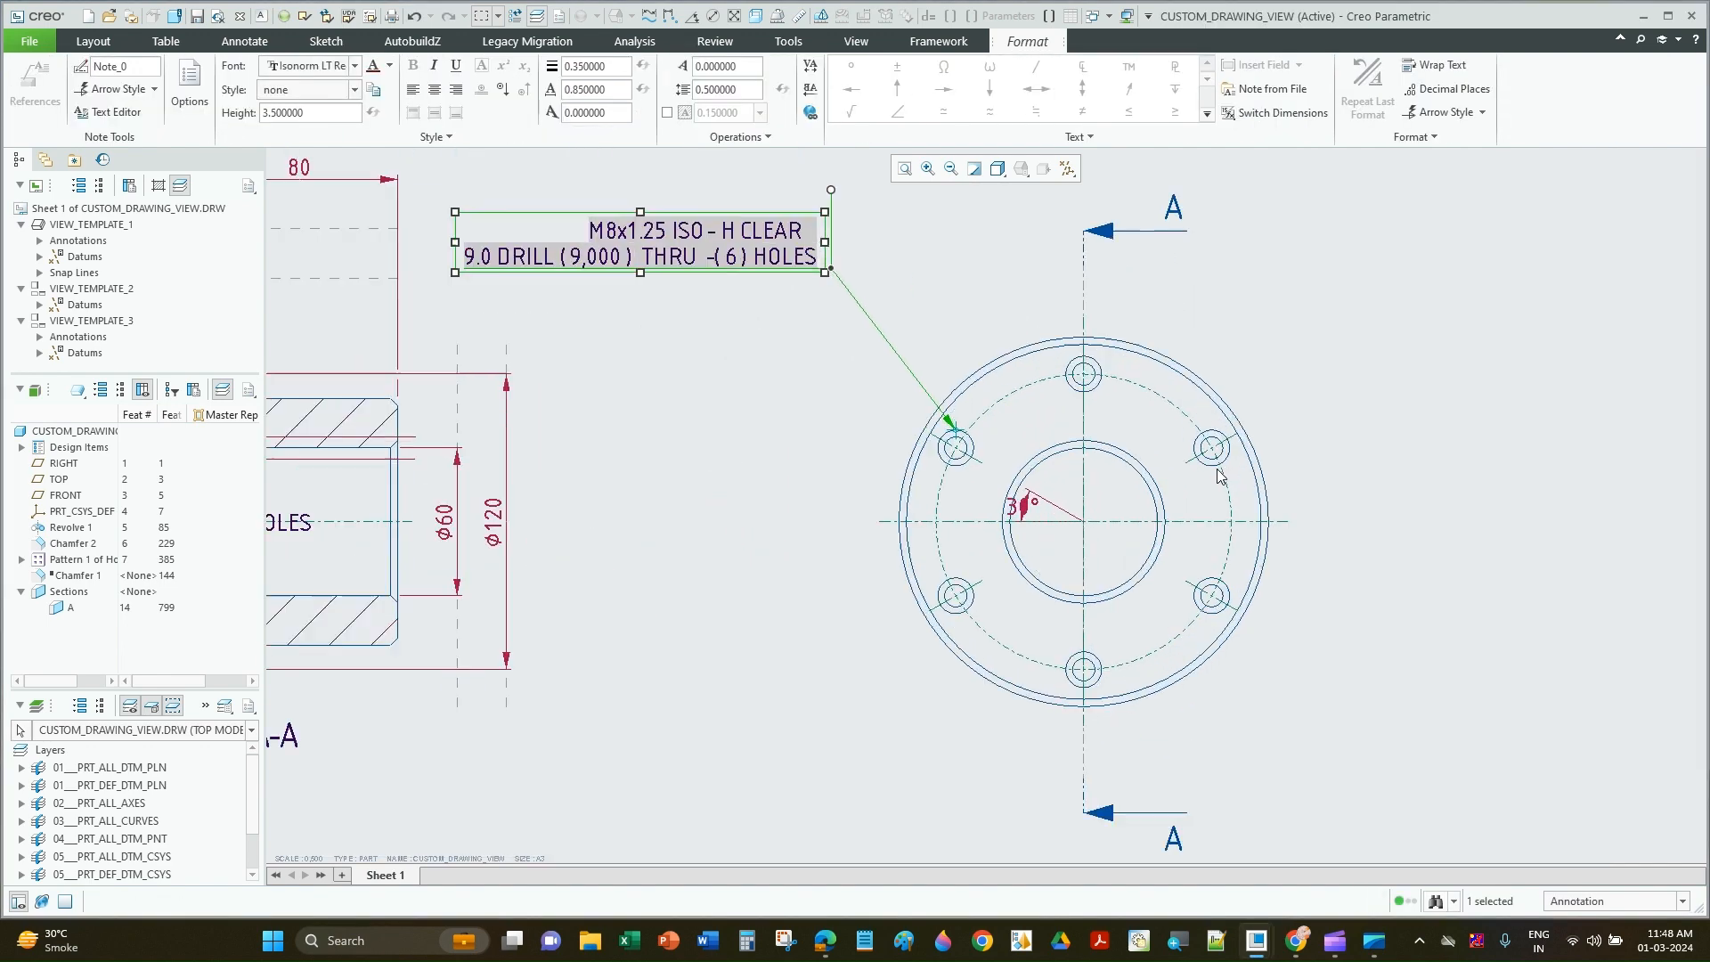
click(796, 399)
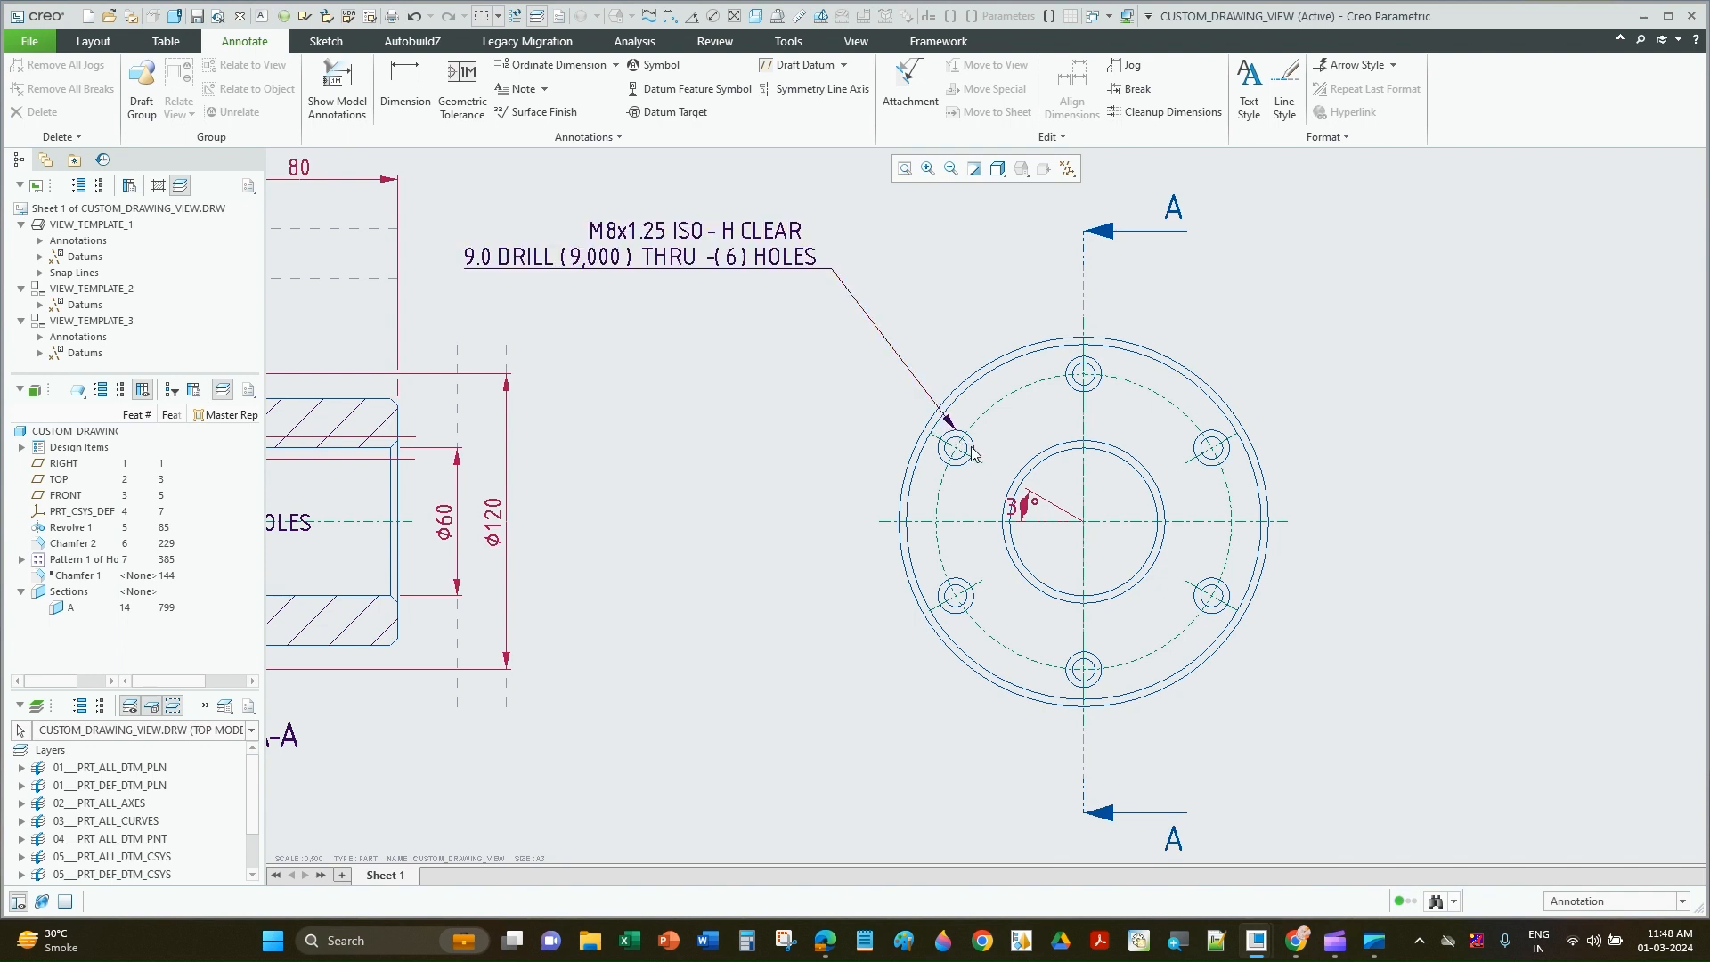
Step: Reposition the M8x1.25 hole note closer to the upper-left bolt hole of the circular view
double_click(693, 234)
drag(708, 230, 785, 306)
click(970, 291)
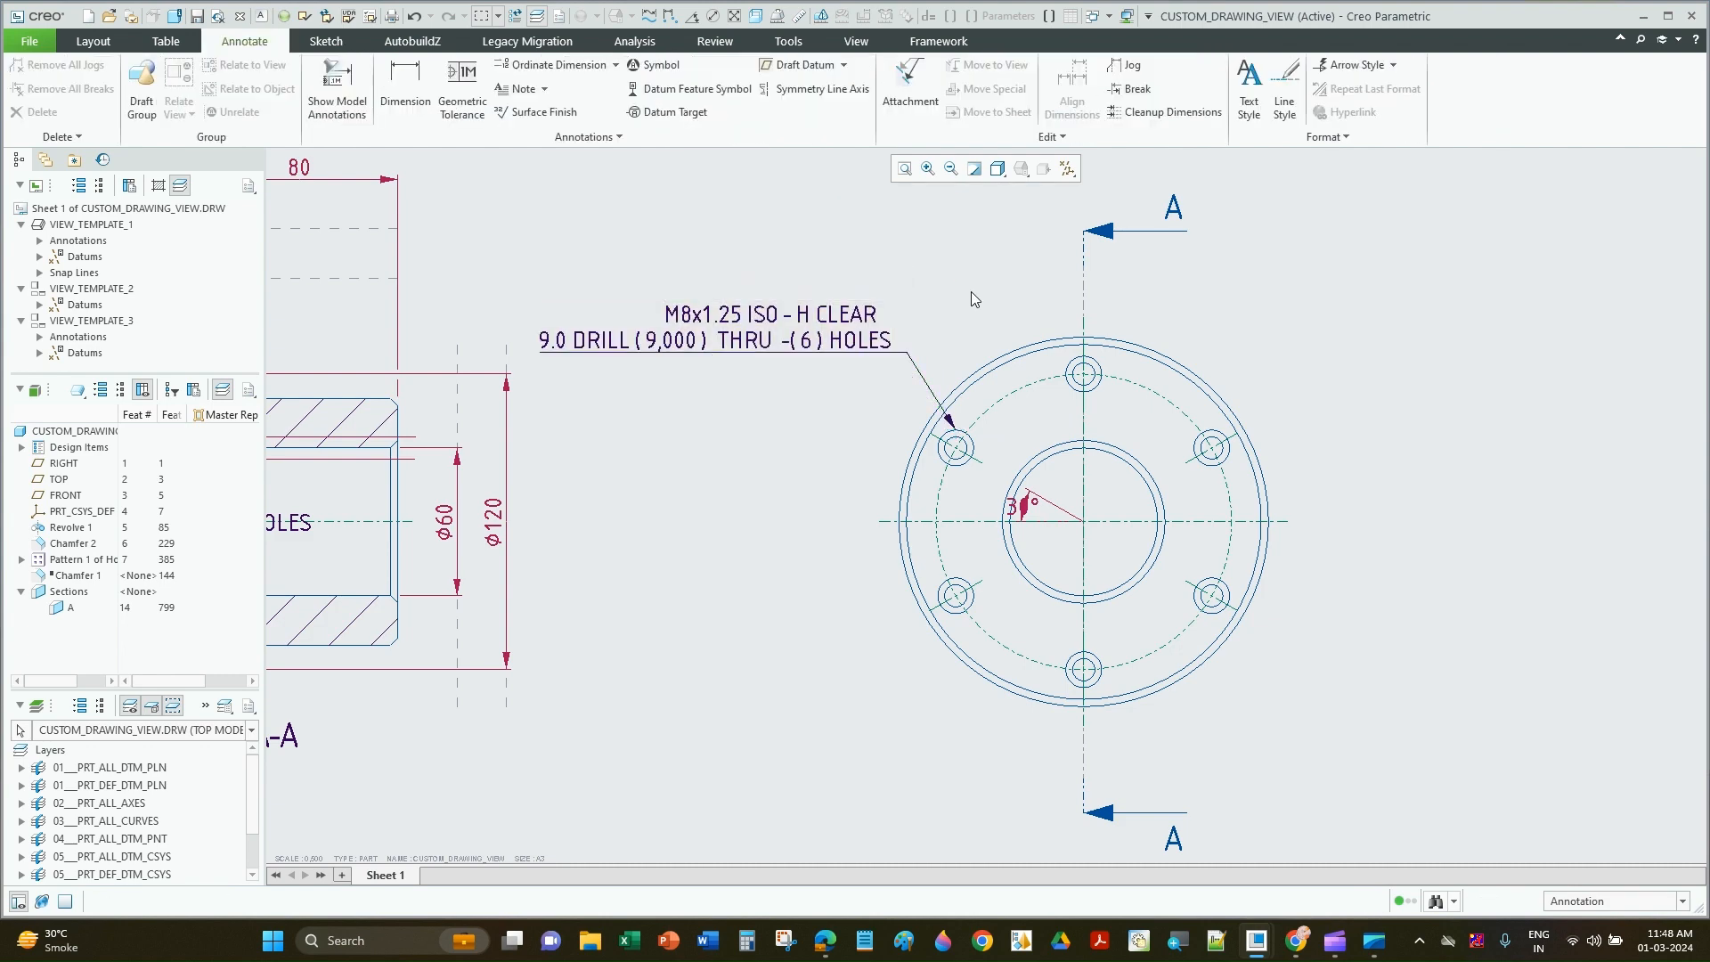
scroll(1220, 354, down, 3)
scroll(1153, 485, up, 4)
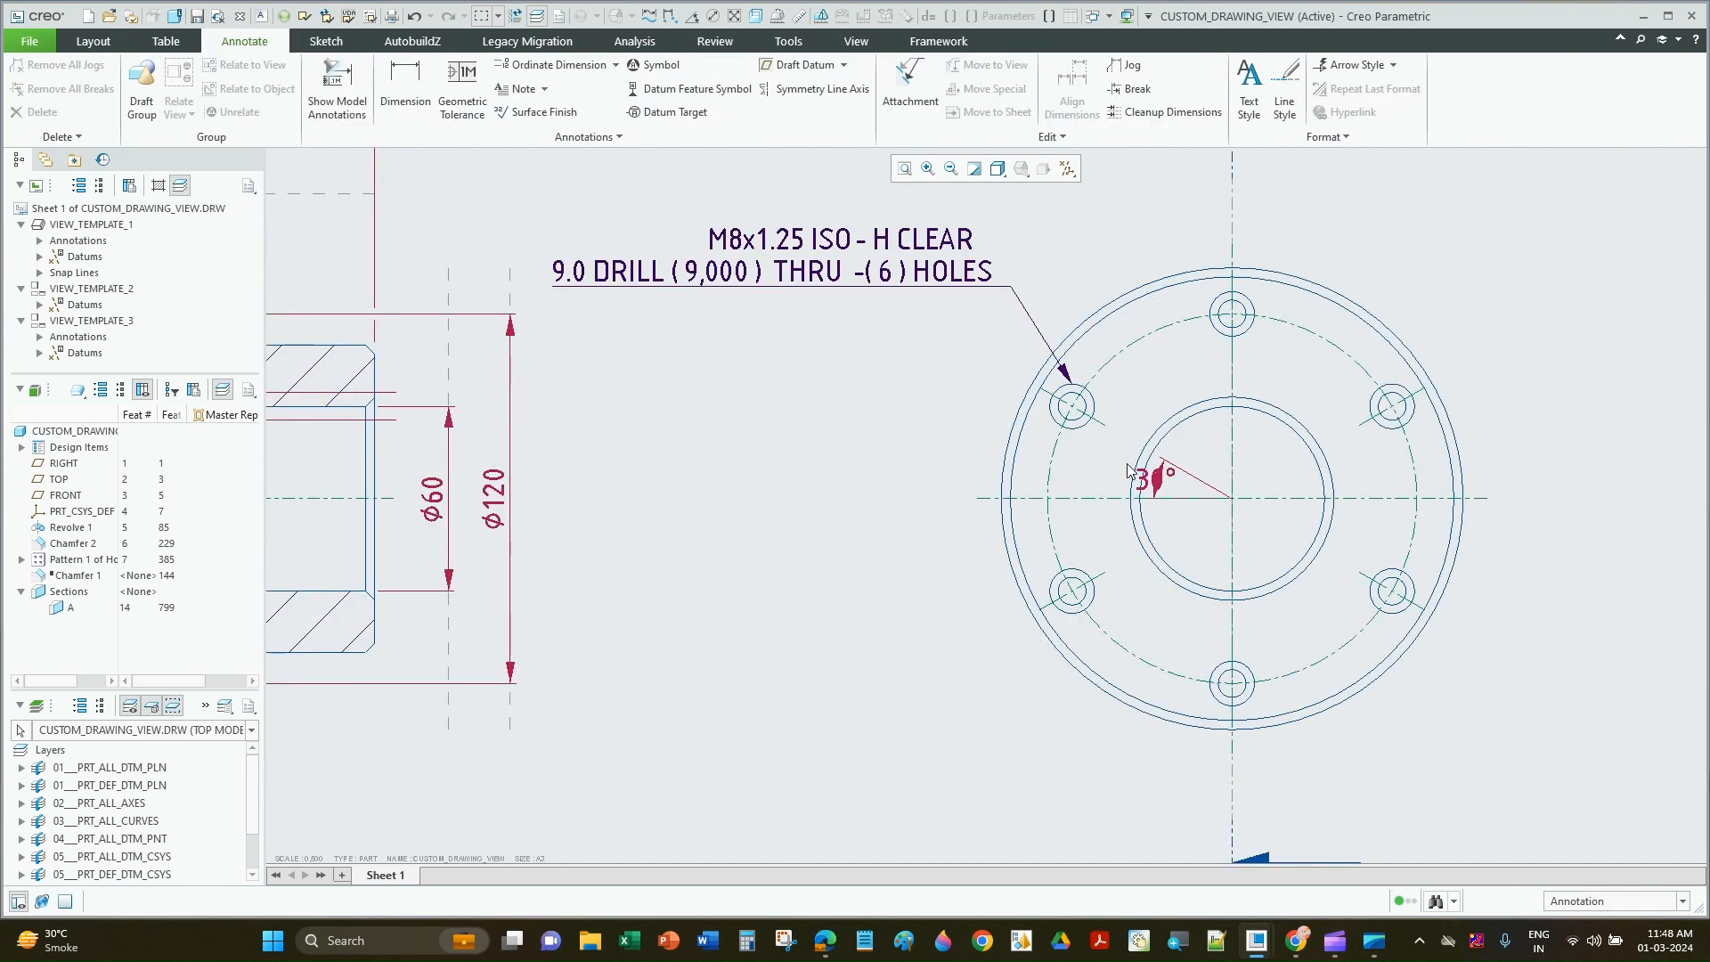
Step: Move the 30° angle dimension out of the bore to the outer left side of the circular view
click(1153, 486)
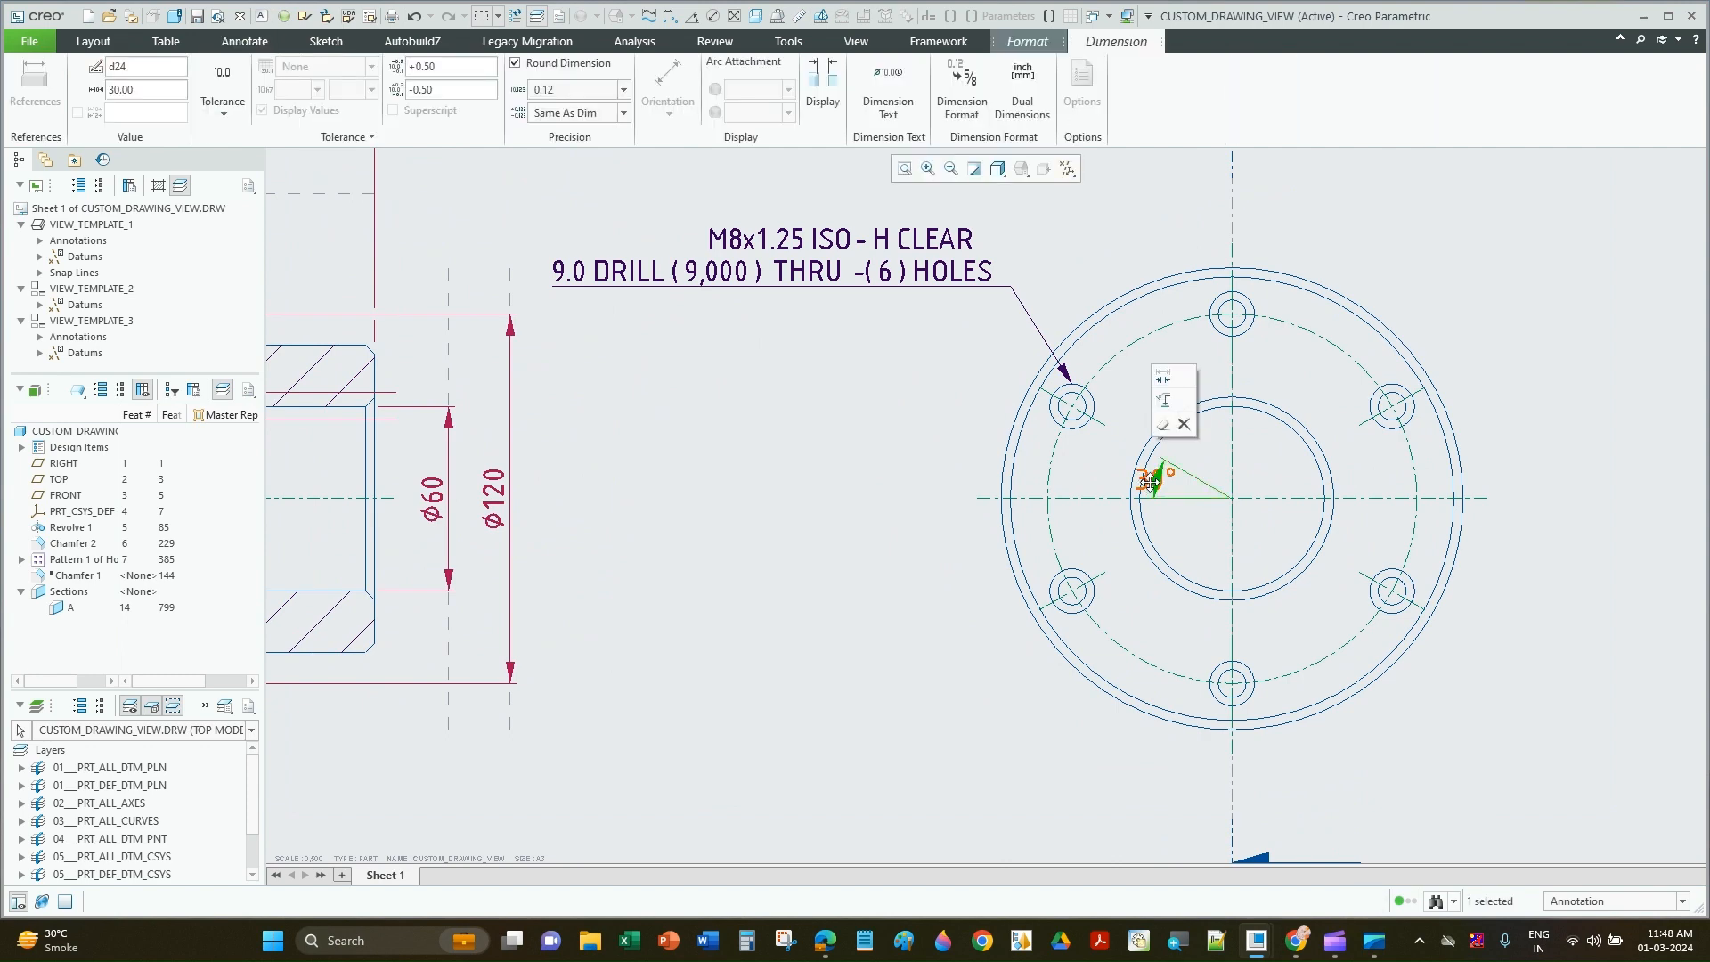
drag(1150, 481, 932, 443)
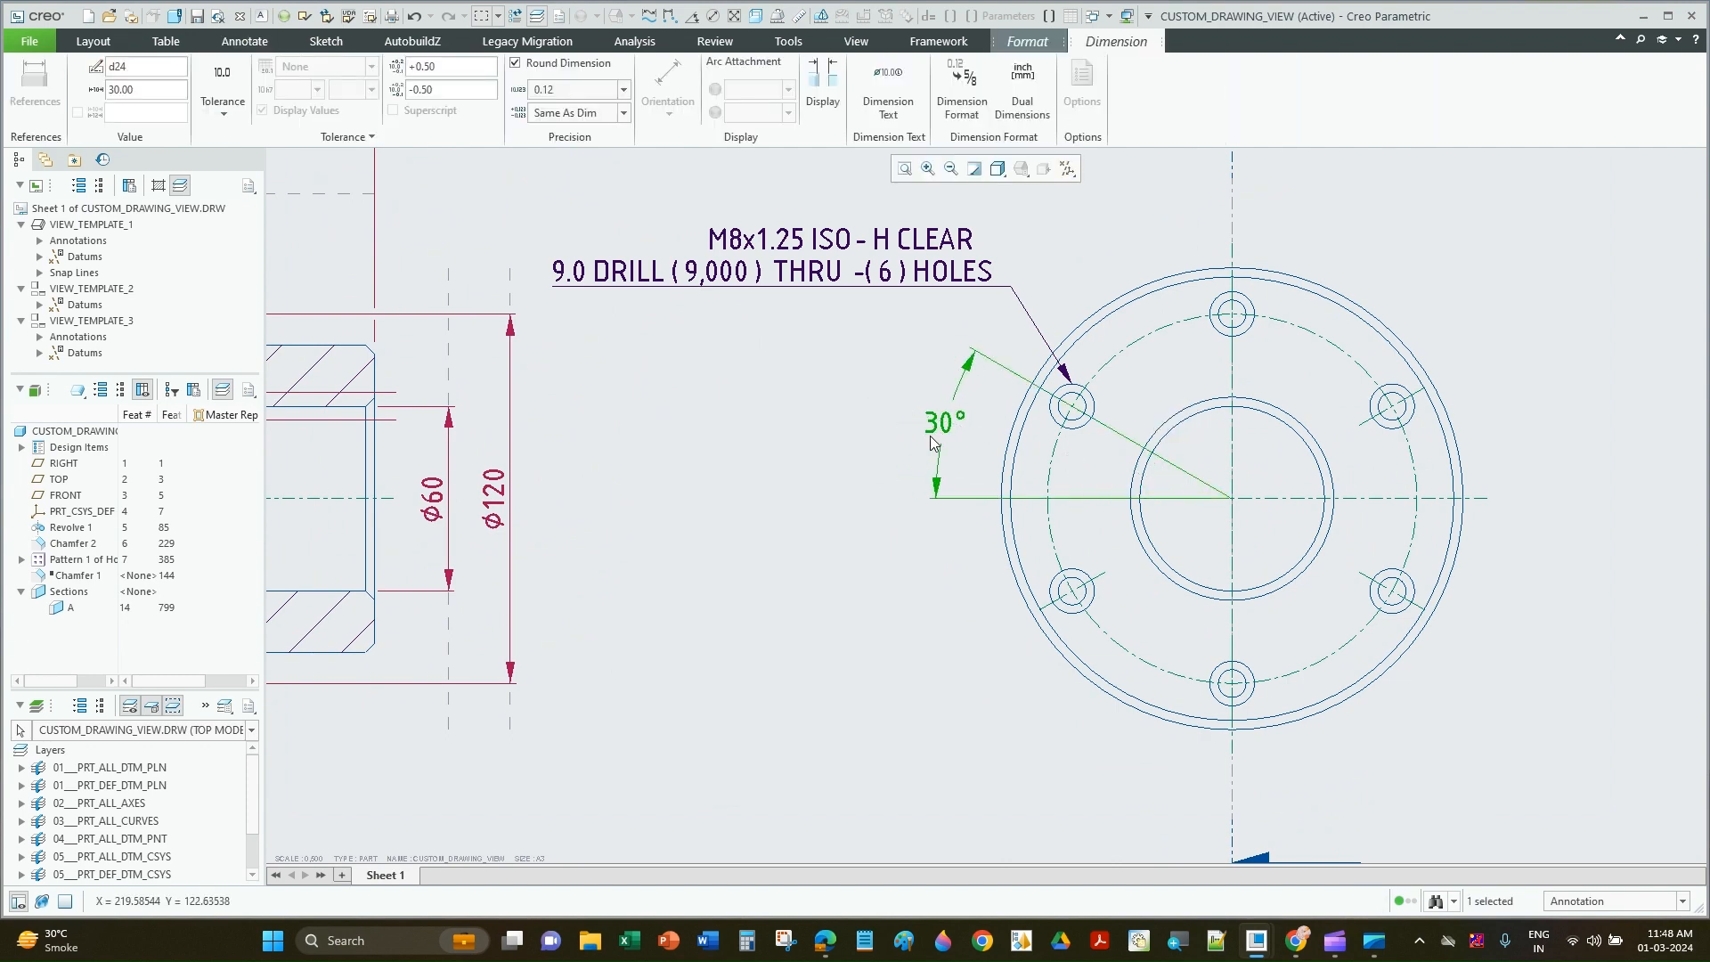
click(785, 430)
Step: Move the 6 HOLES note from section view A-A to just above the M8x1.25 hole note
scroll(786, 430, down, 3)
scroll(777, 368, up, 1)
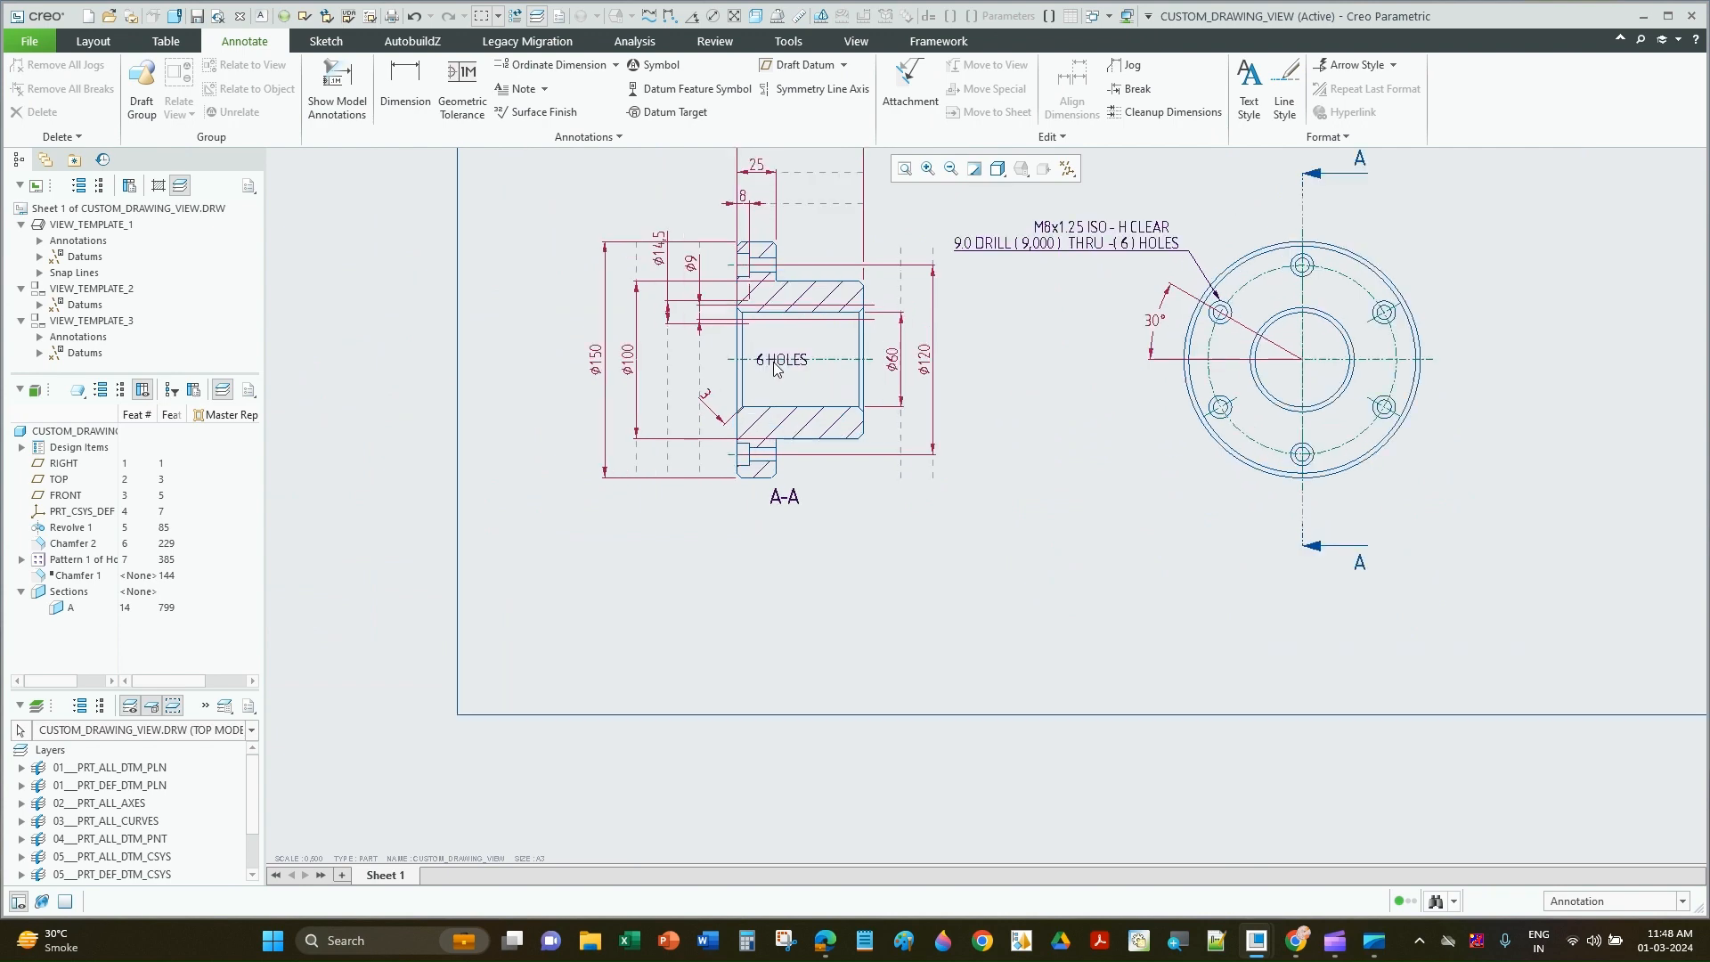
scroll(776, 368, up, 2)
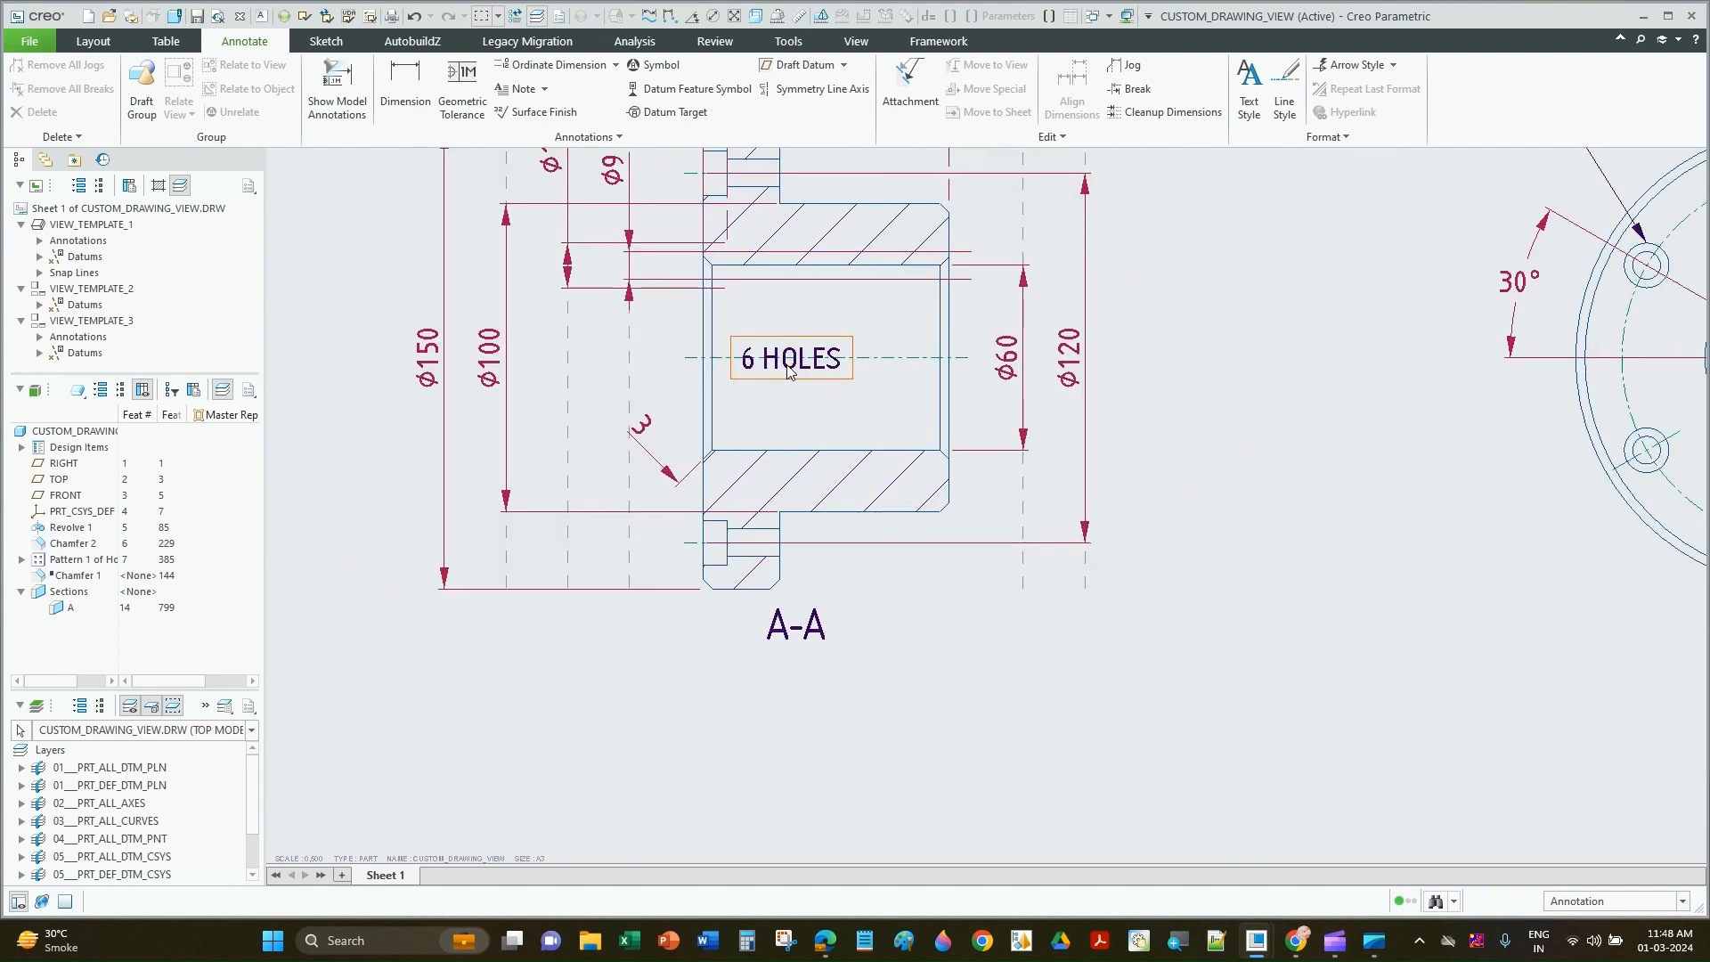
click(788, 372)
scroll(784, 374, down, 3)
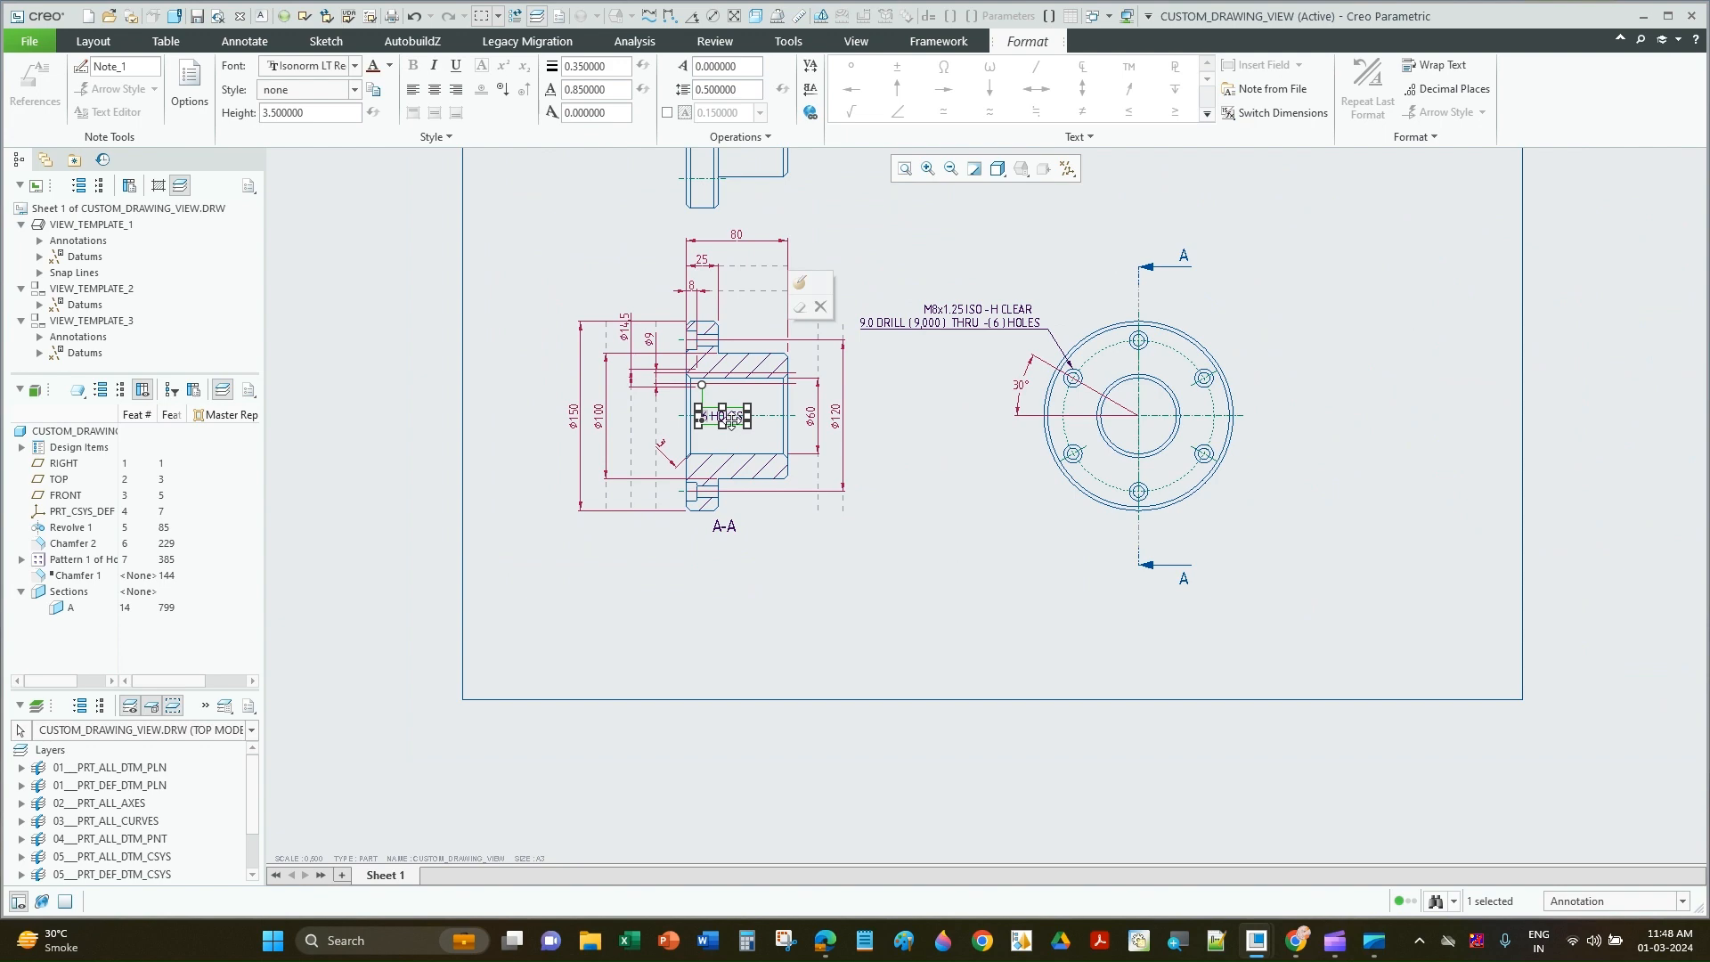
drag(730, 419, 954, 294)
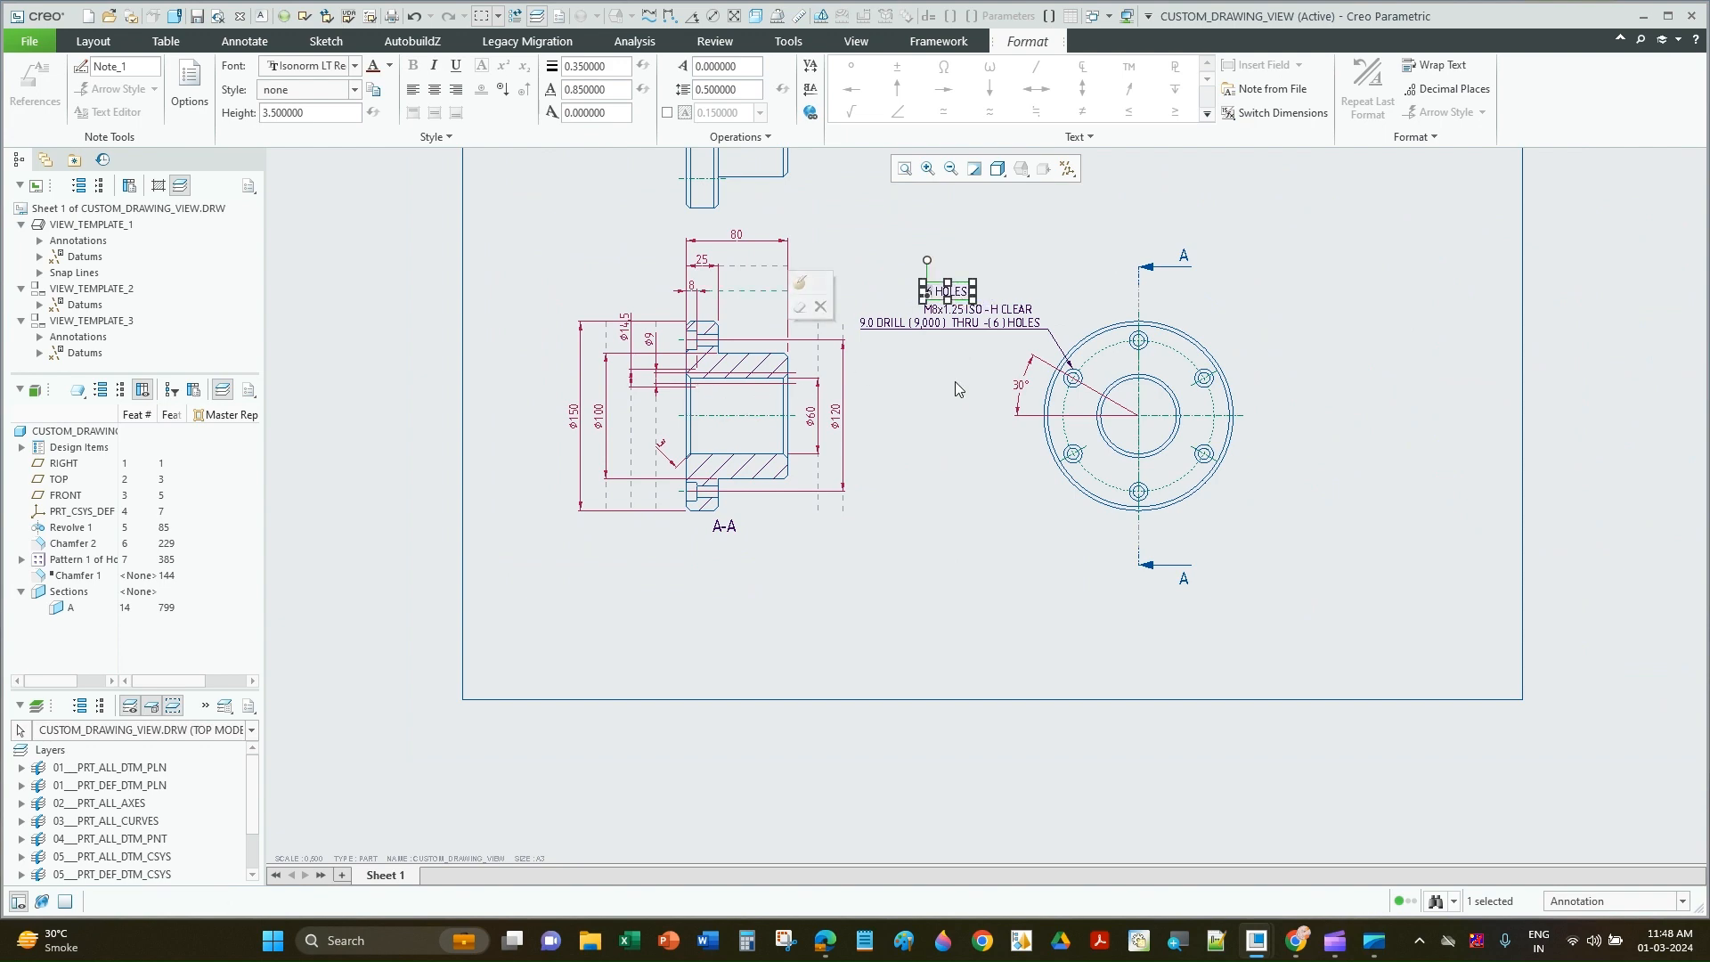
click(955, 386)
Step: Examine the parametric text behind the 6 HOLES note in its Note Properties without changing it
scroll(1035, 269, up, 5)
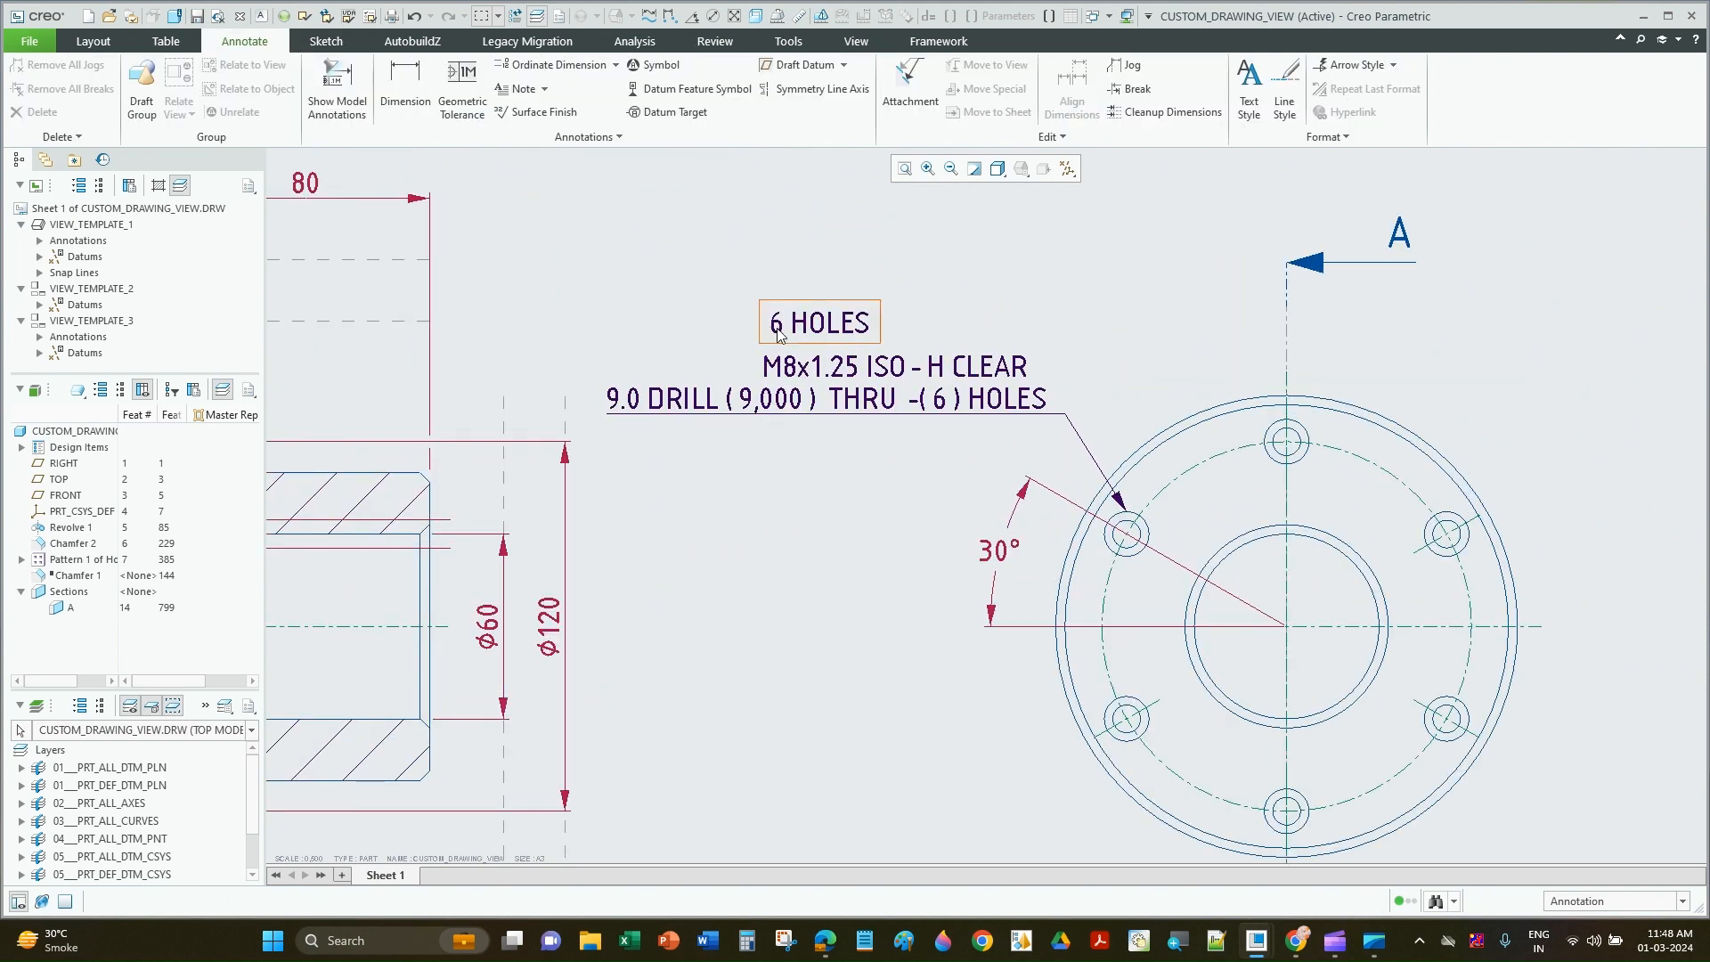
double_click(792, 330)
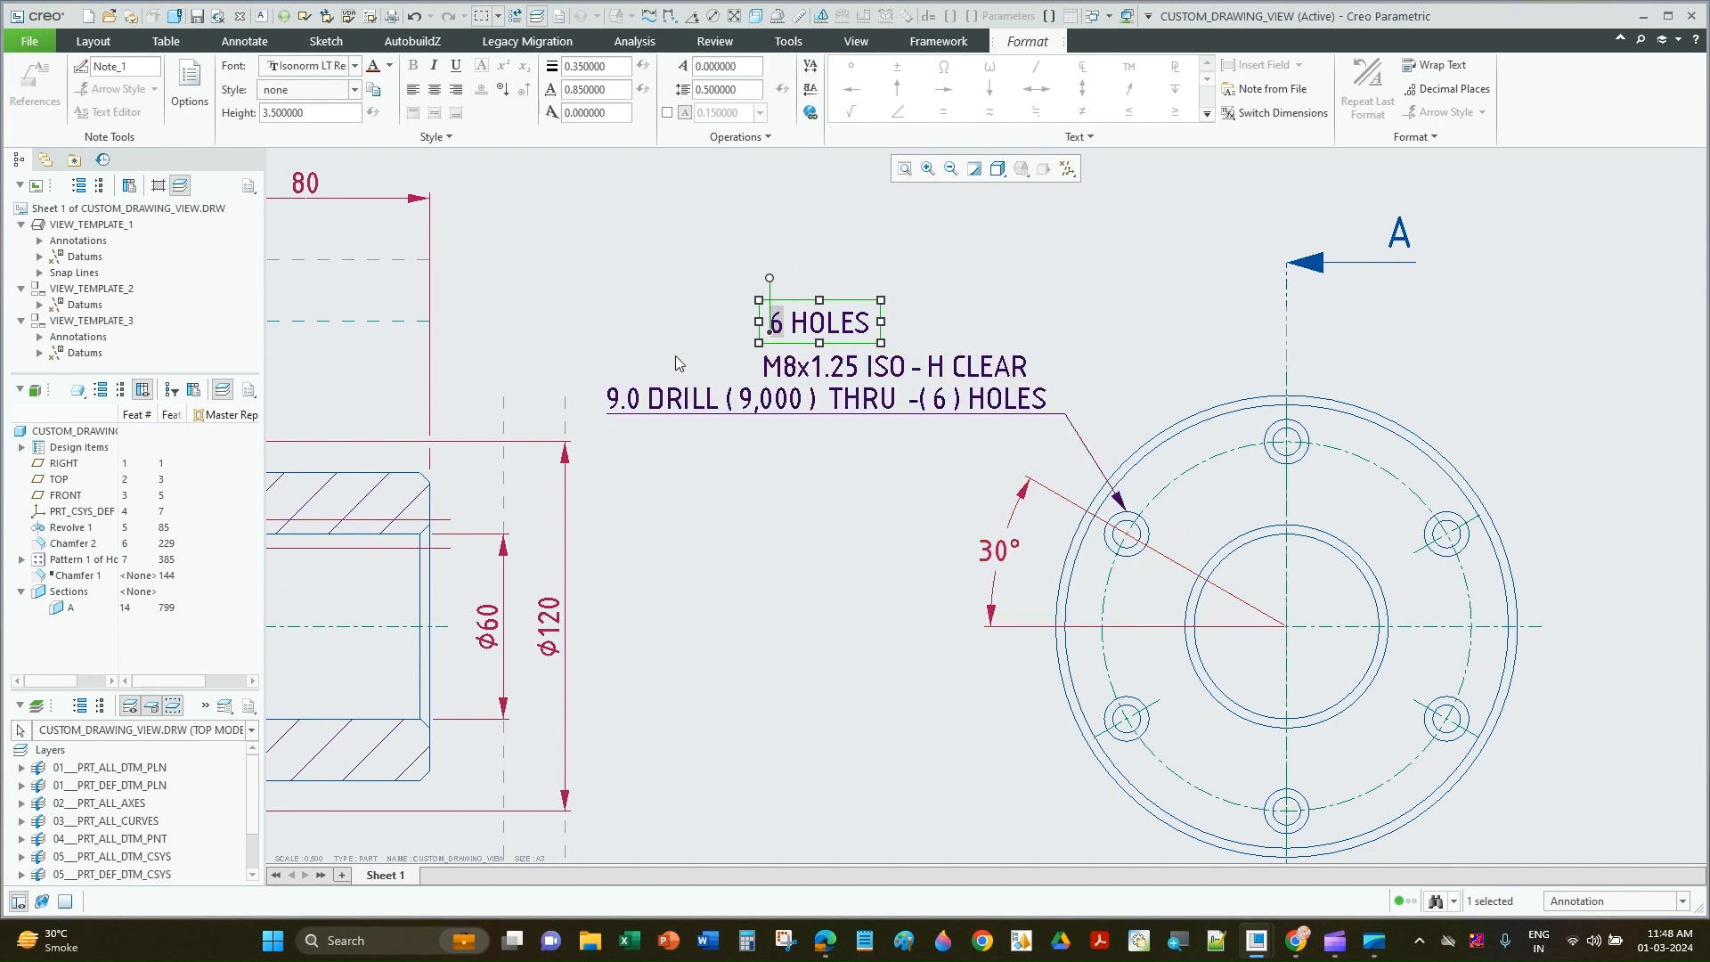
click(1018, 272)
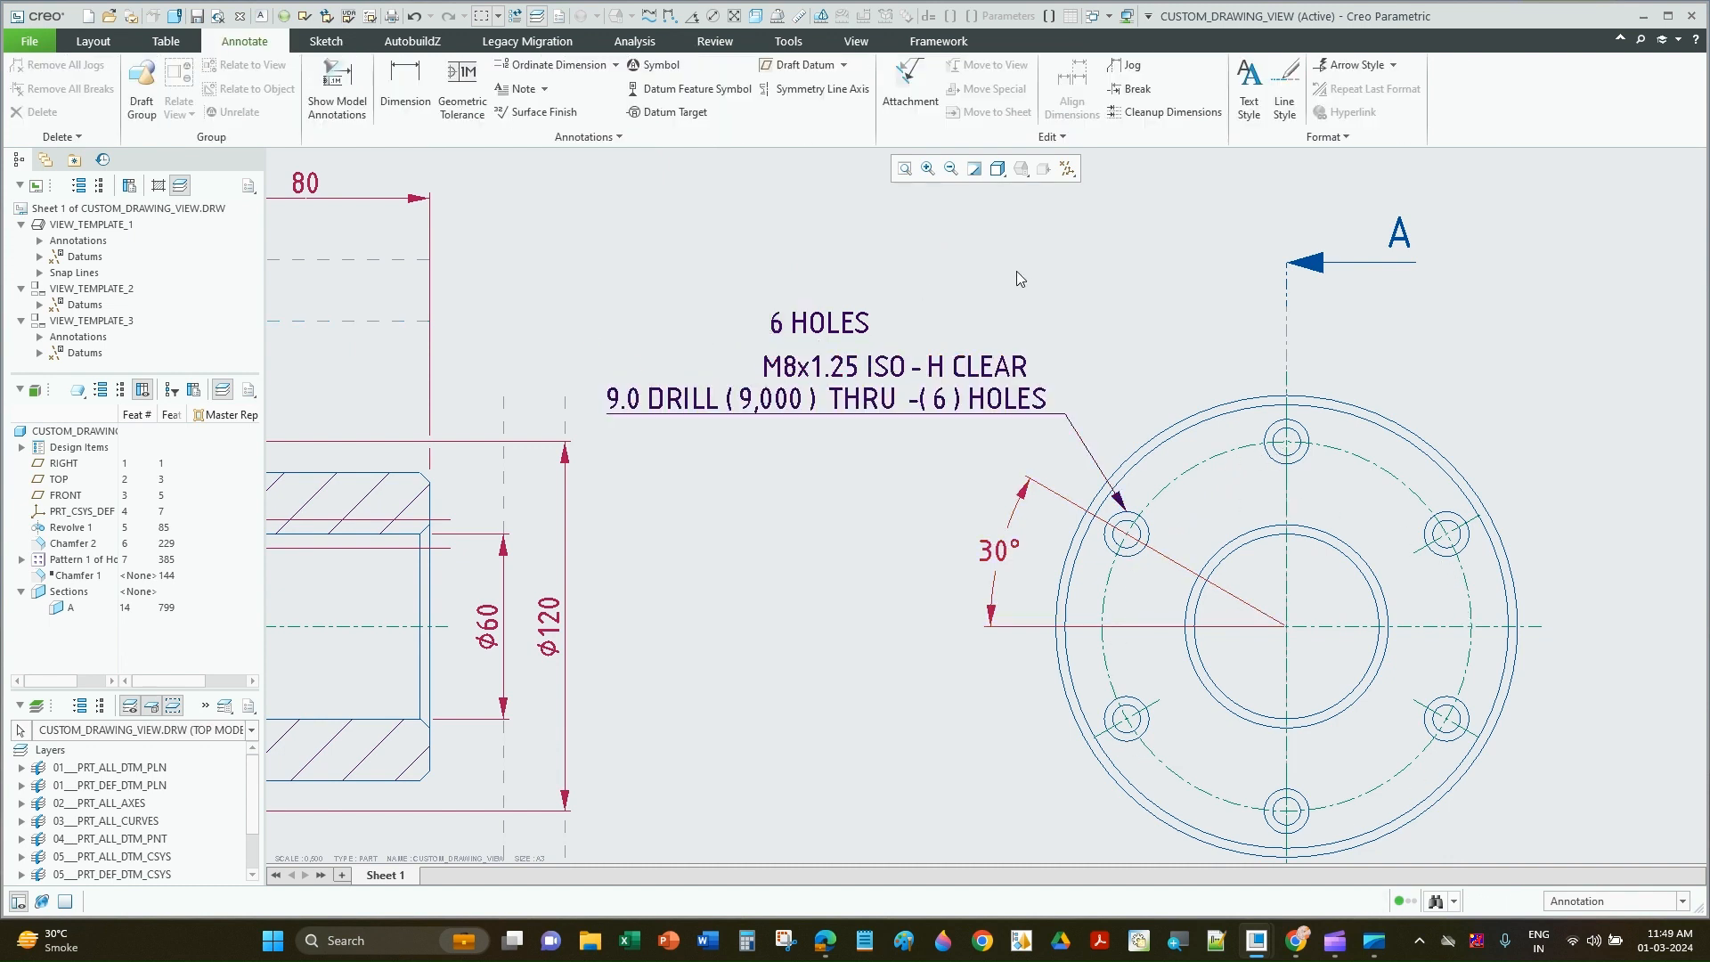
double_click(784, 332)
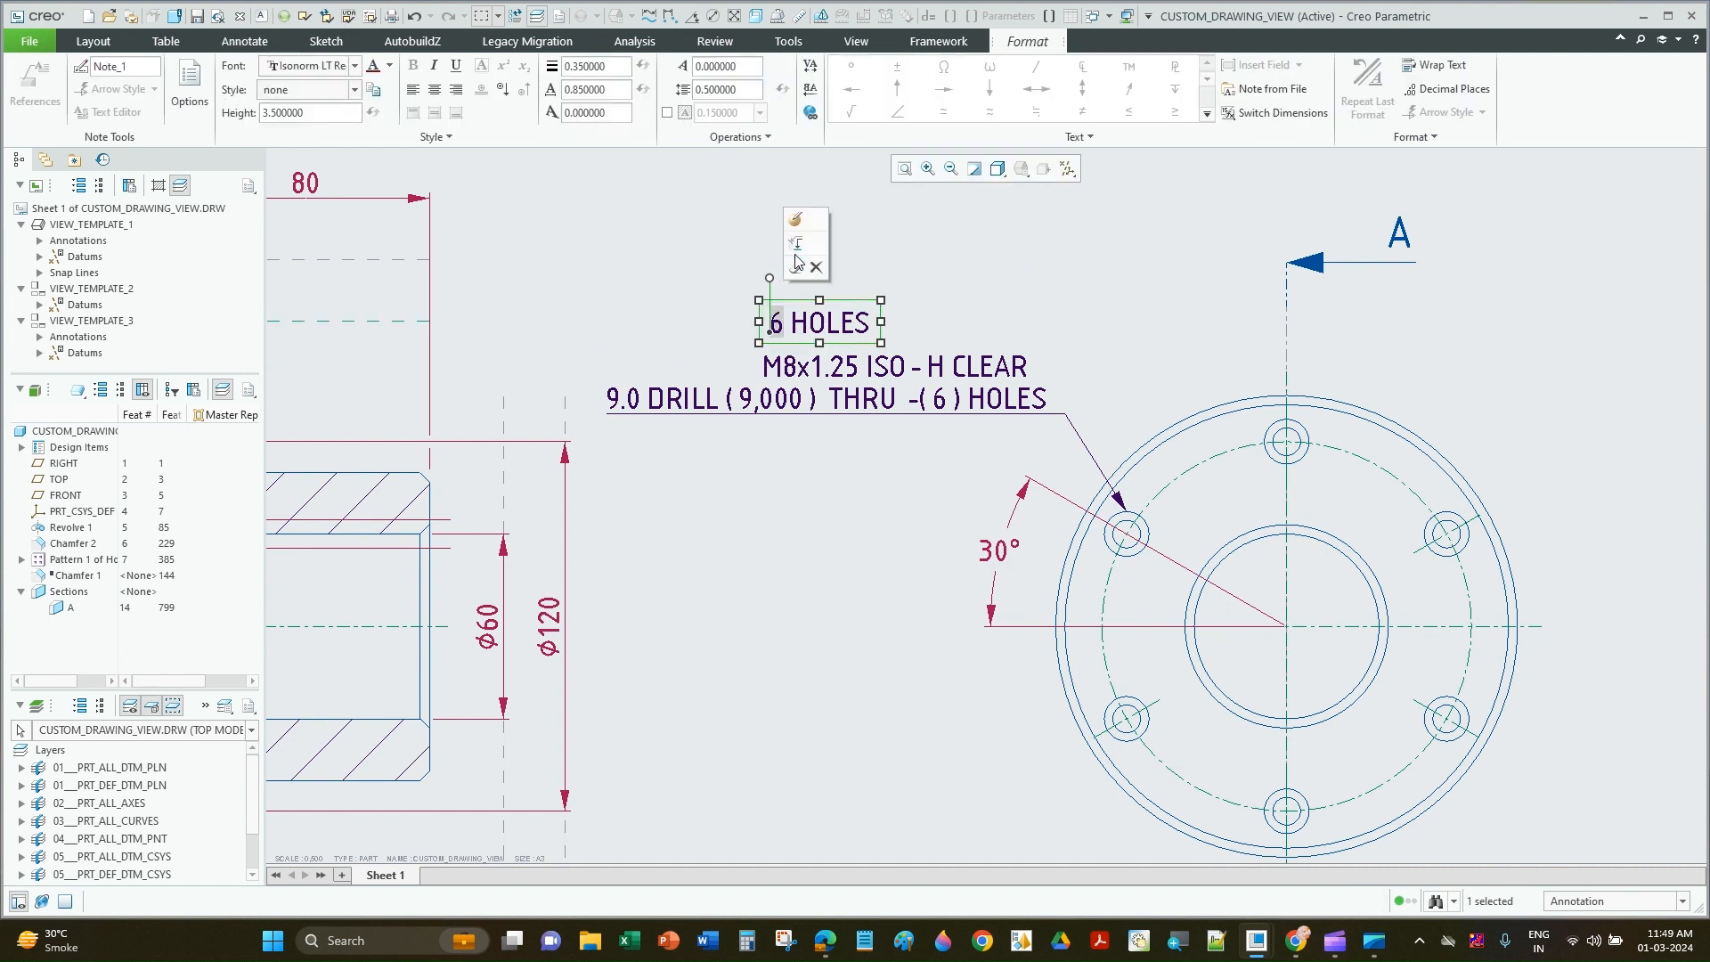
click(797, 219)
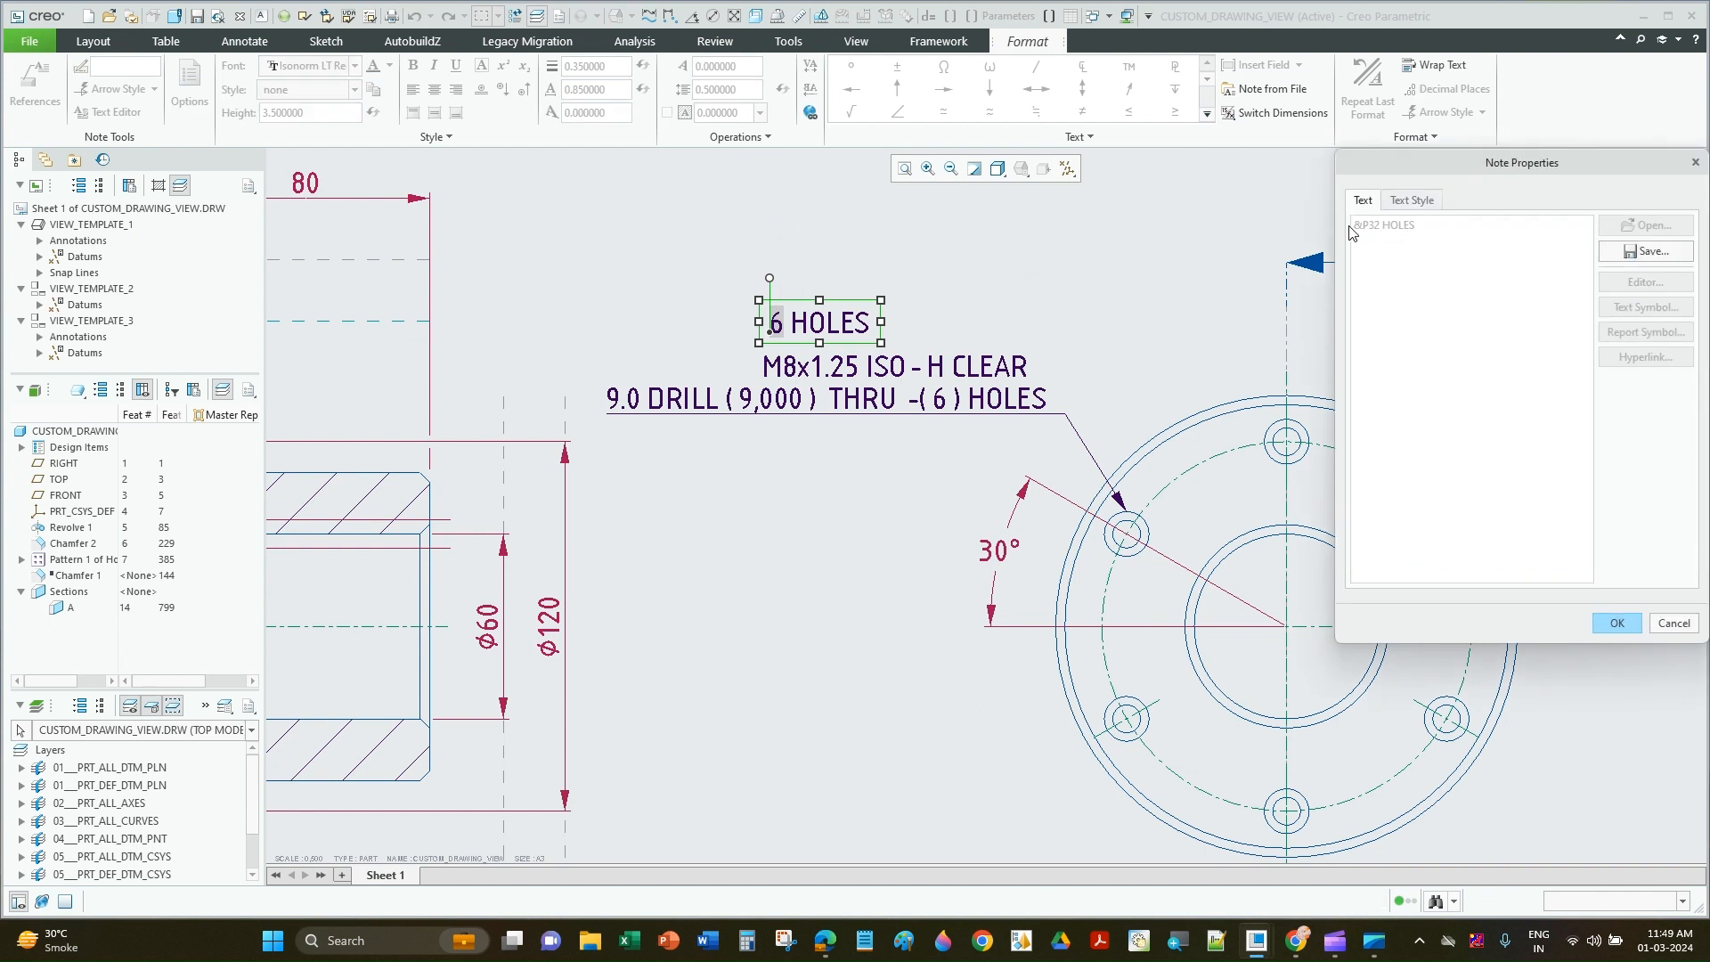
click(1690, 626)
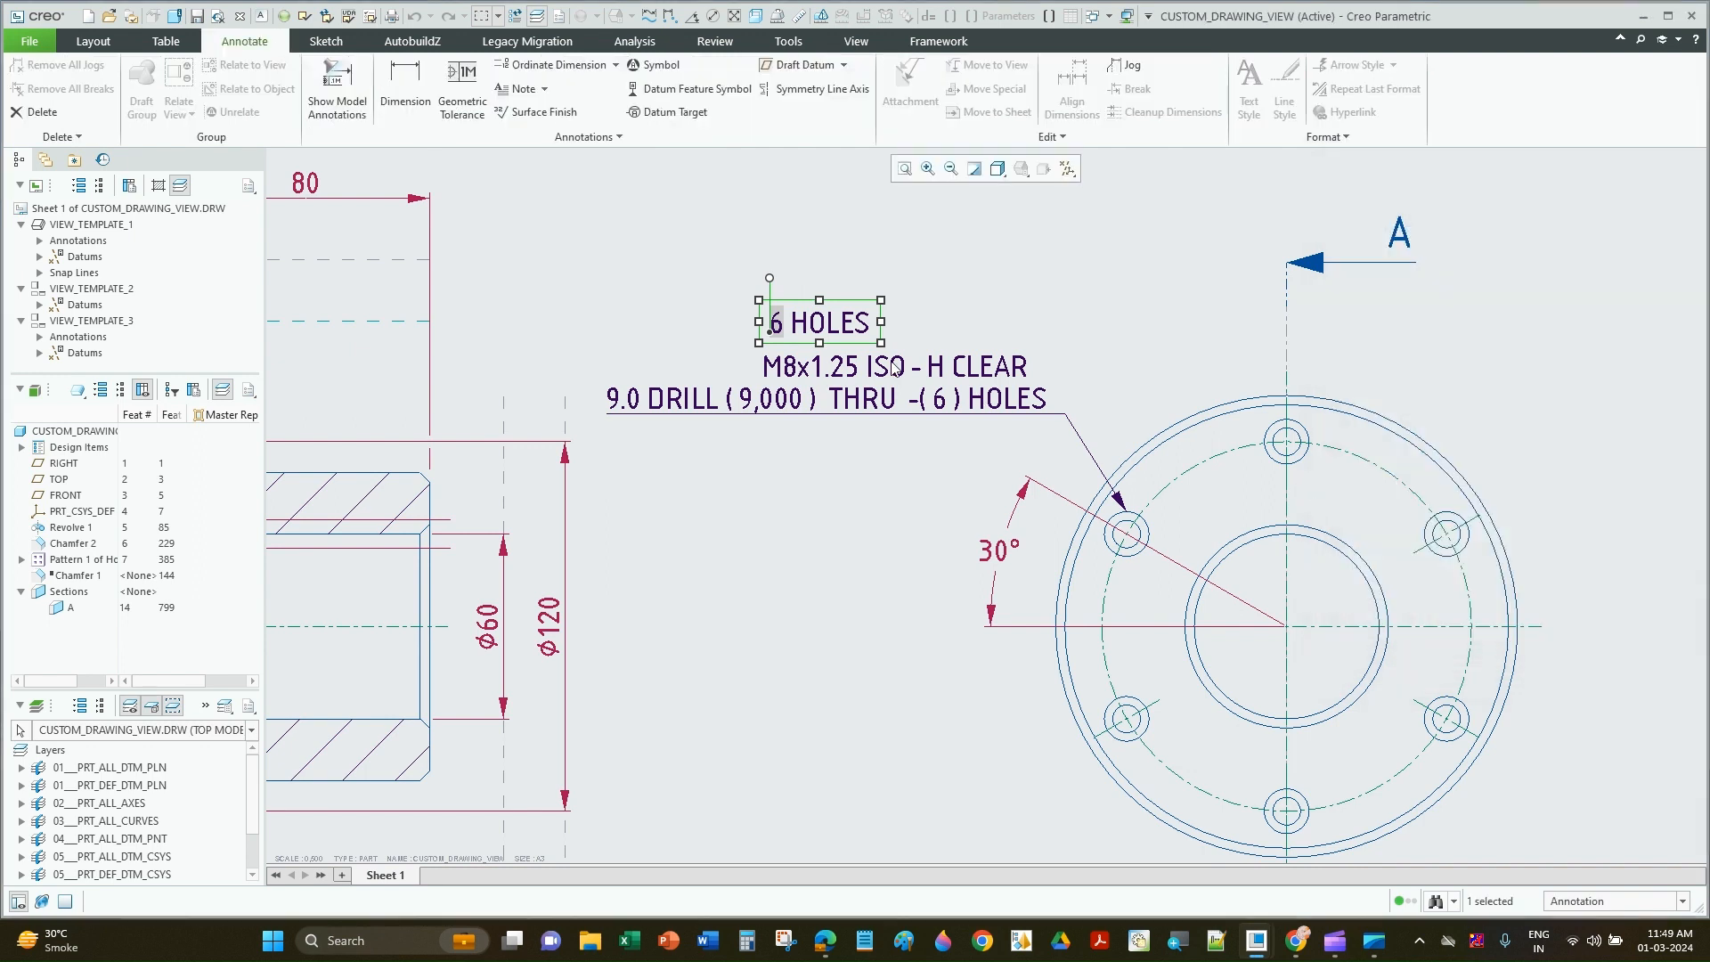
Step: Add the line "&P32 HOLES" above the existing text of the M8x1.25 hole note
click(775, 369)
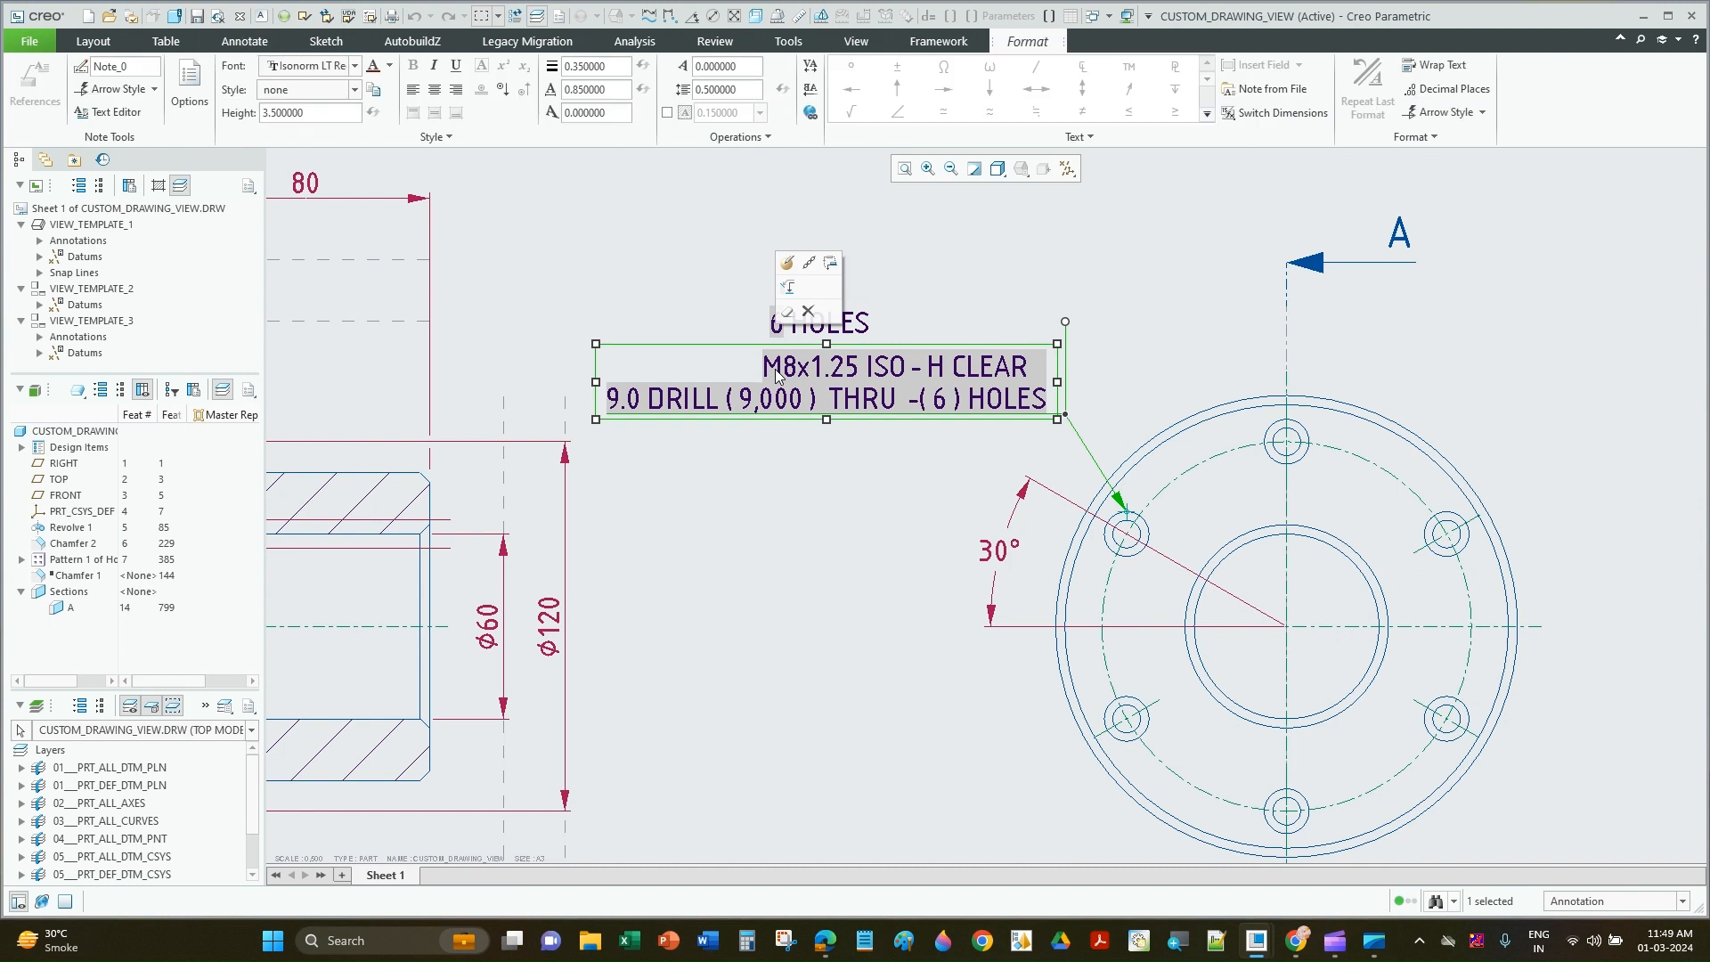
click(785, 266)
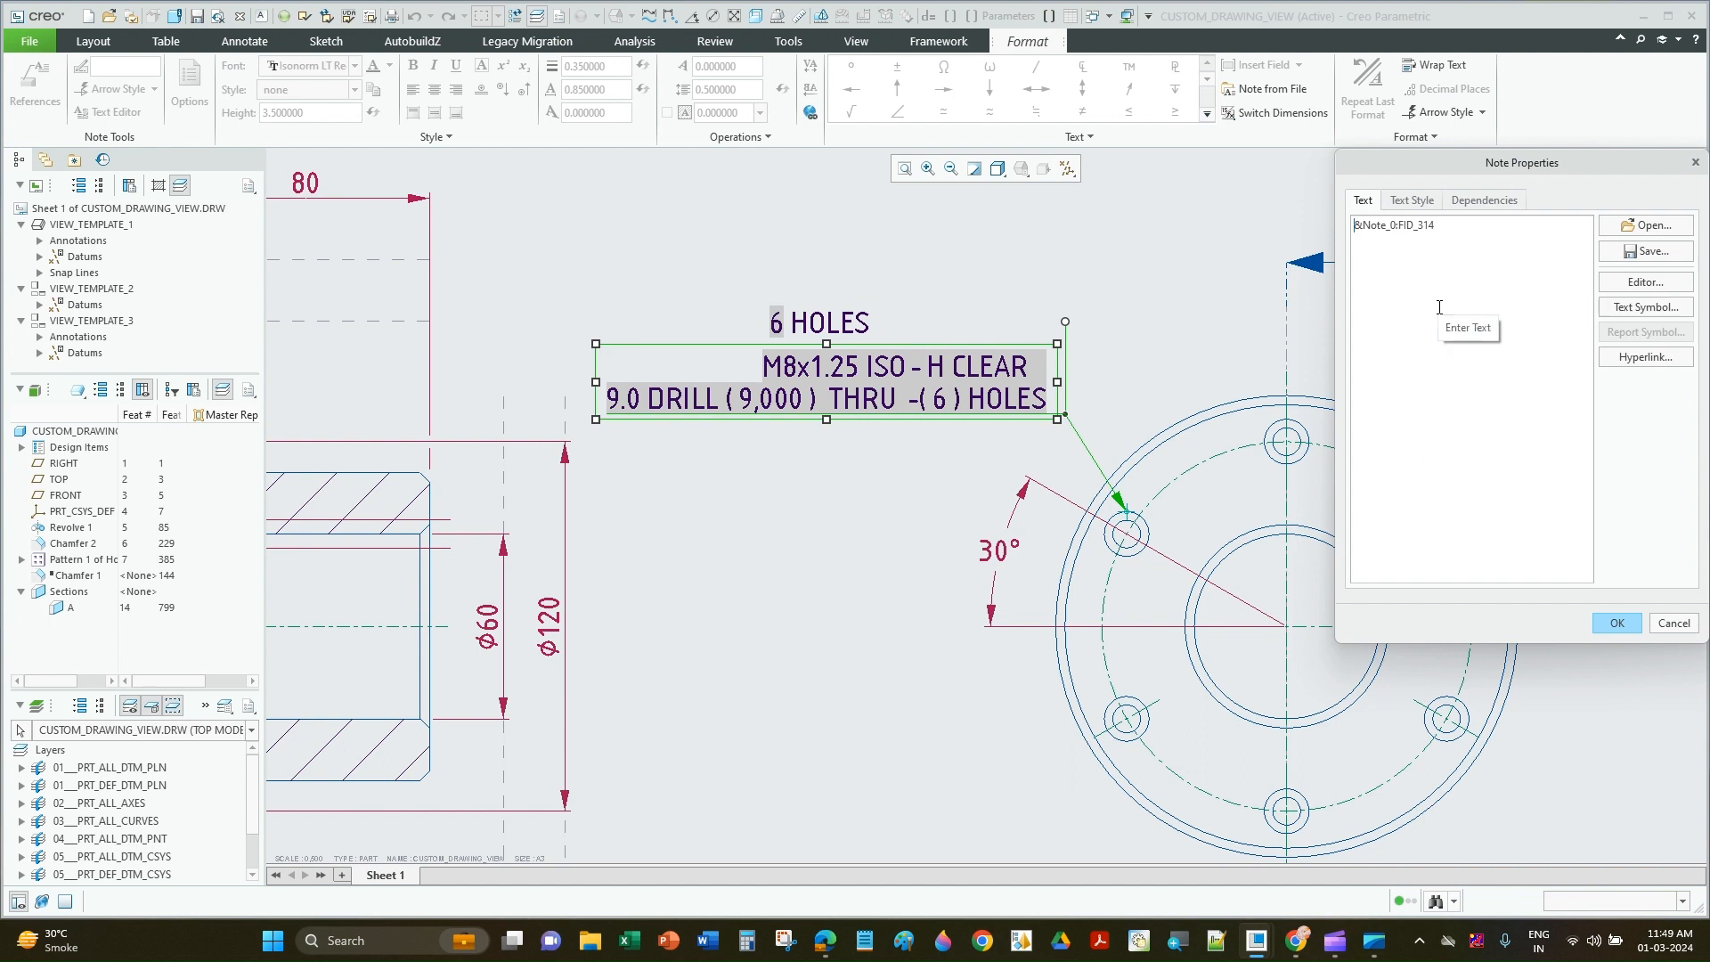
text(&p32 Hole)
key(BackSpace)
key(BackSpace)
key(BackSpace)
text(OLES)
key(Return)
click(1619, 625)
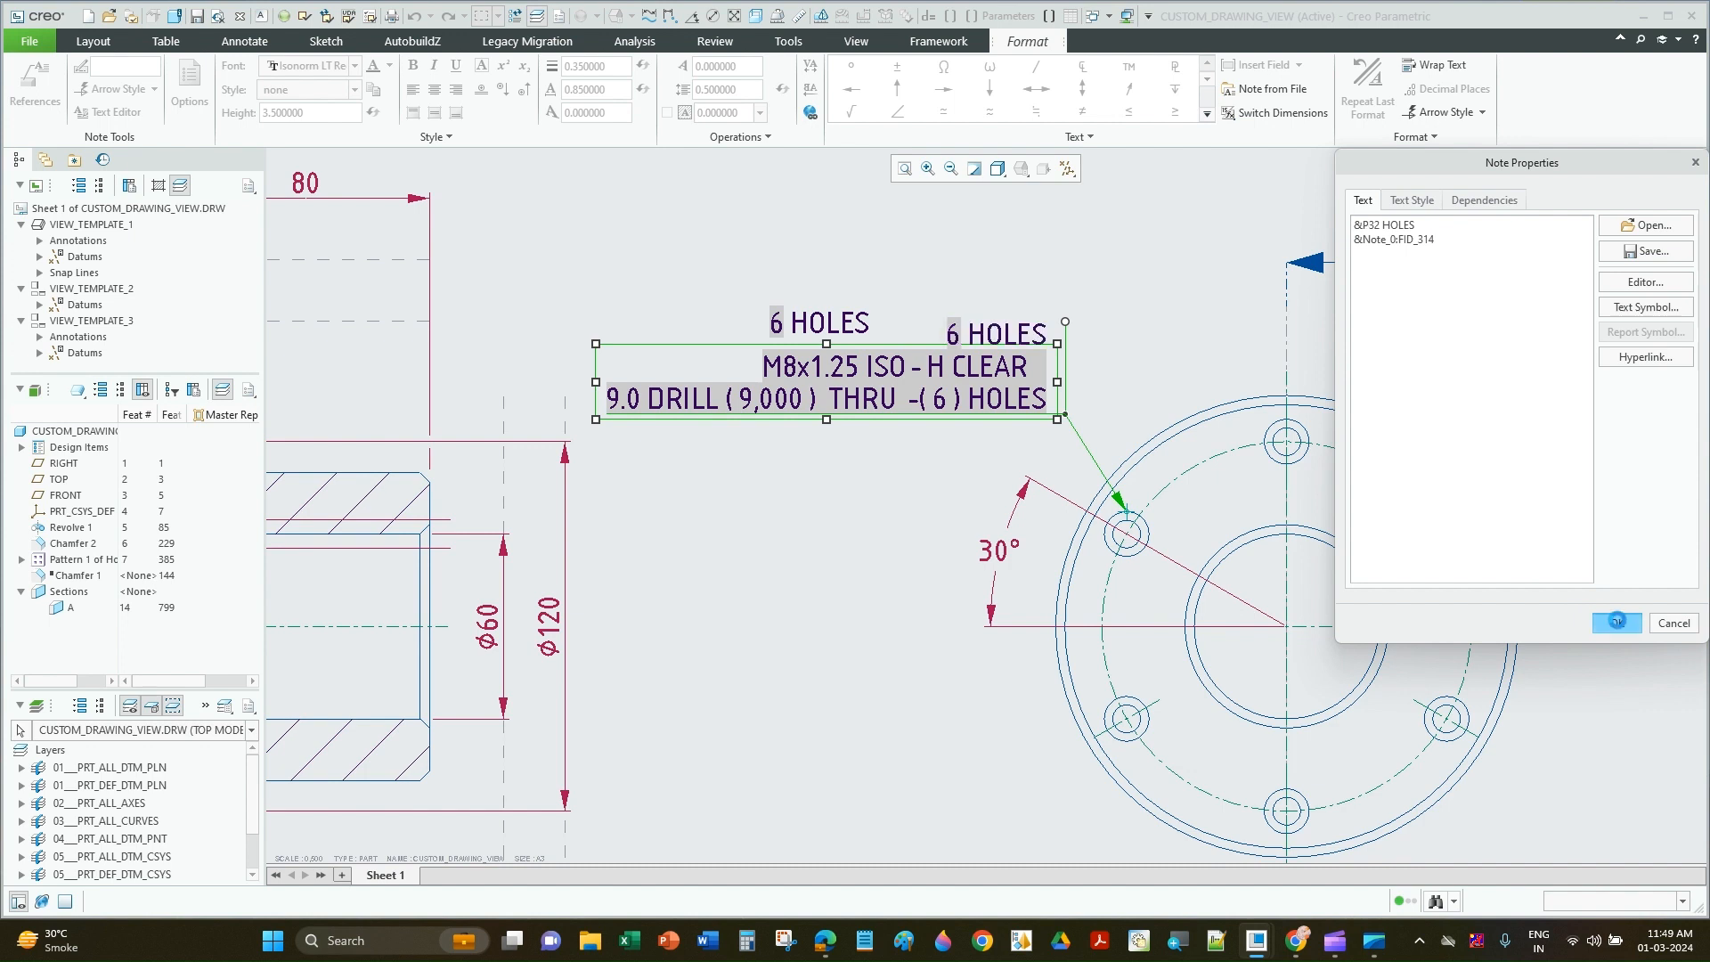
Step: Delete the separate 6 HOLES note above the M8x1.25 hole note
click(889, 252)
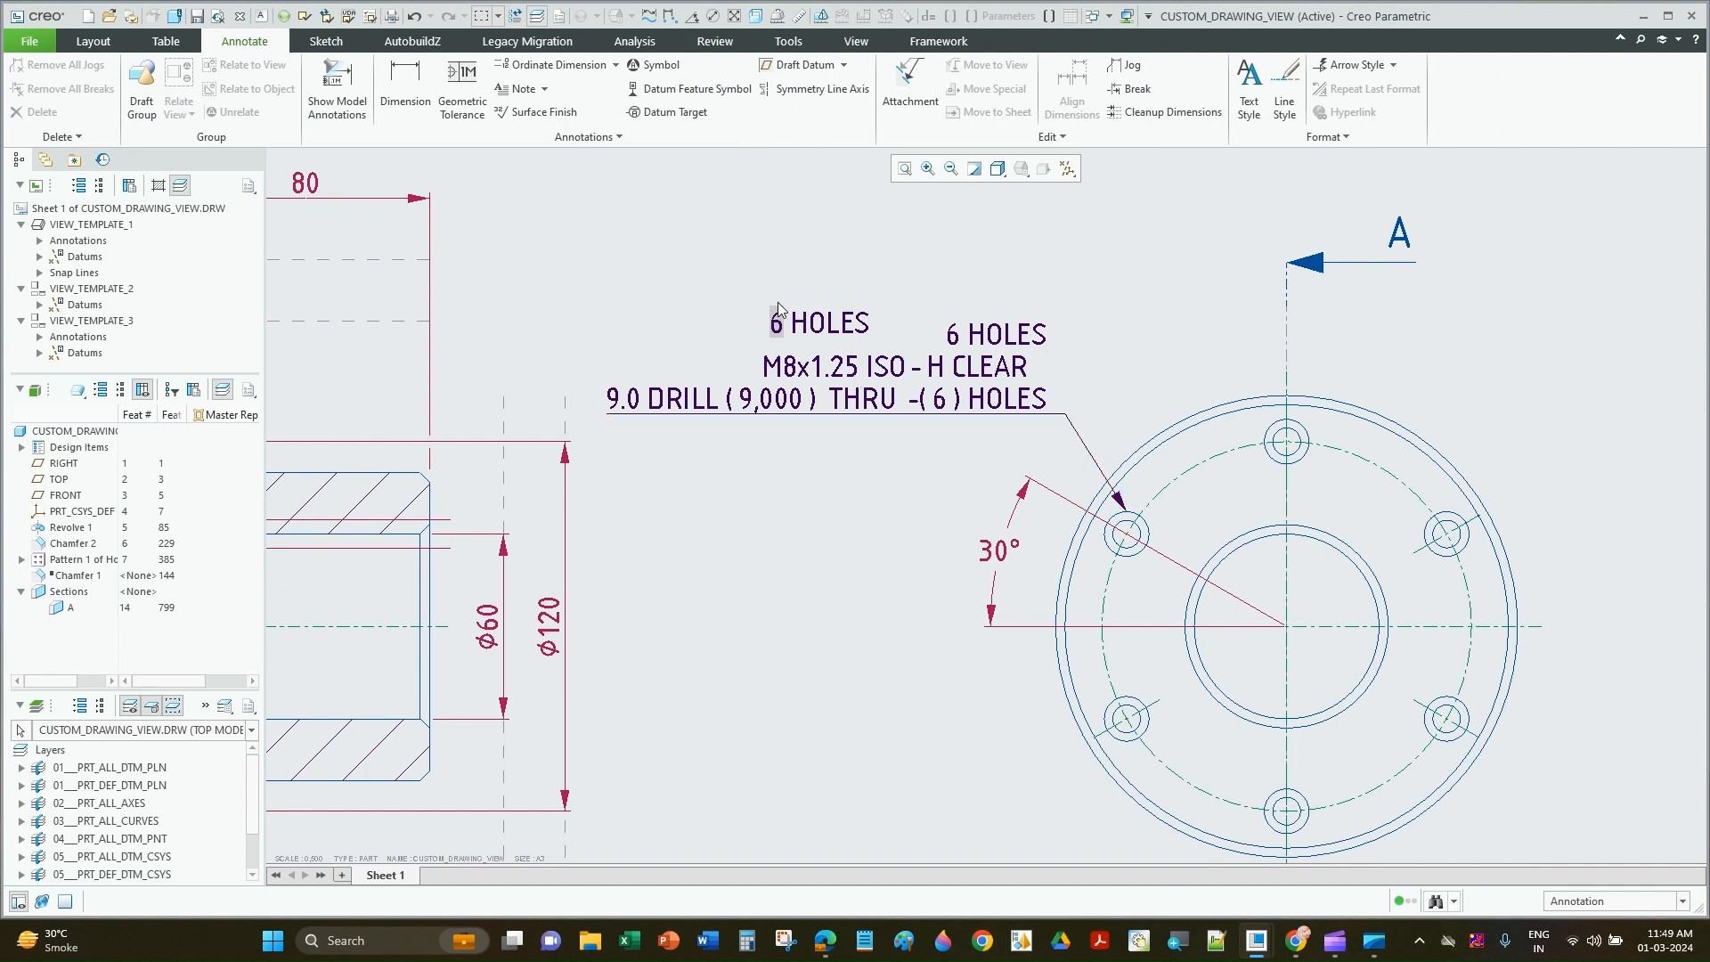
click(815, 322)
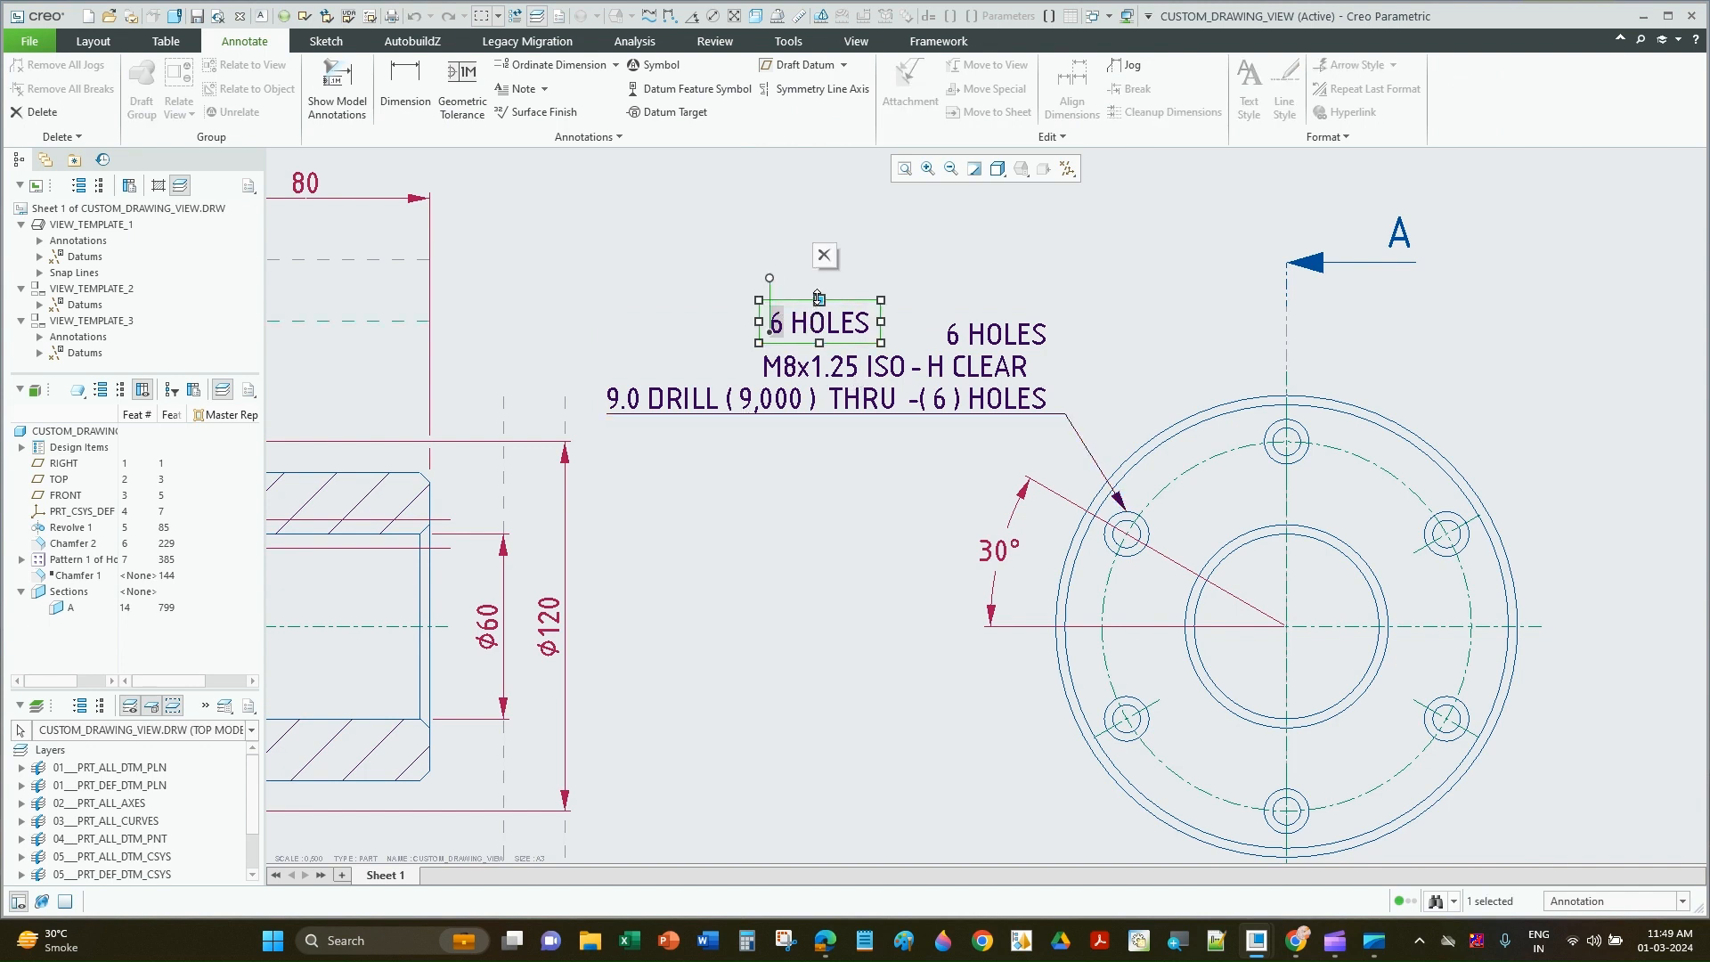
key(Delete)
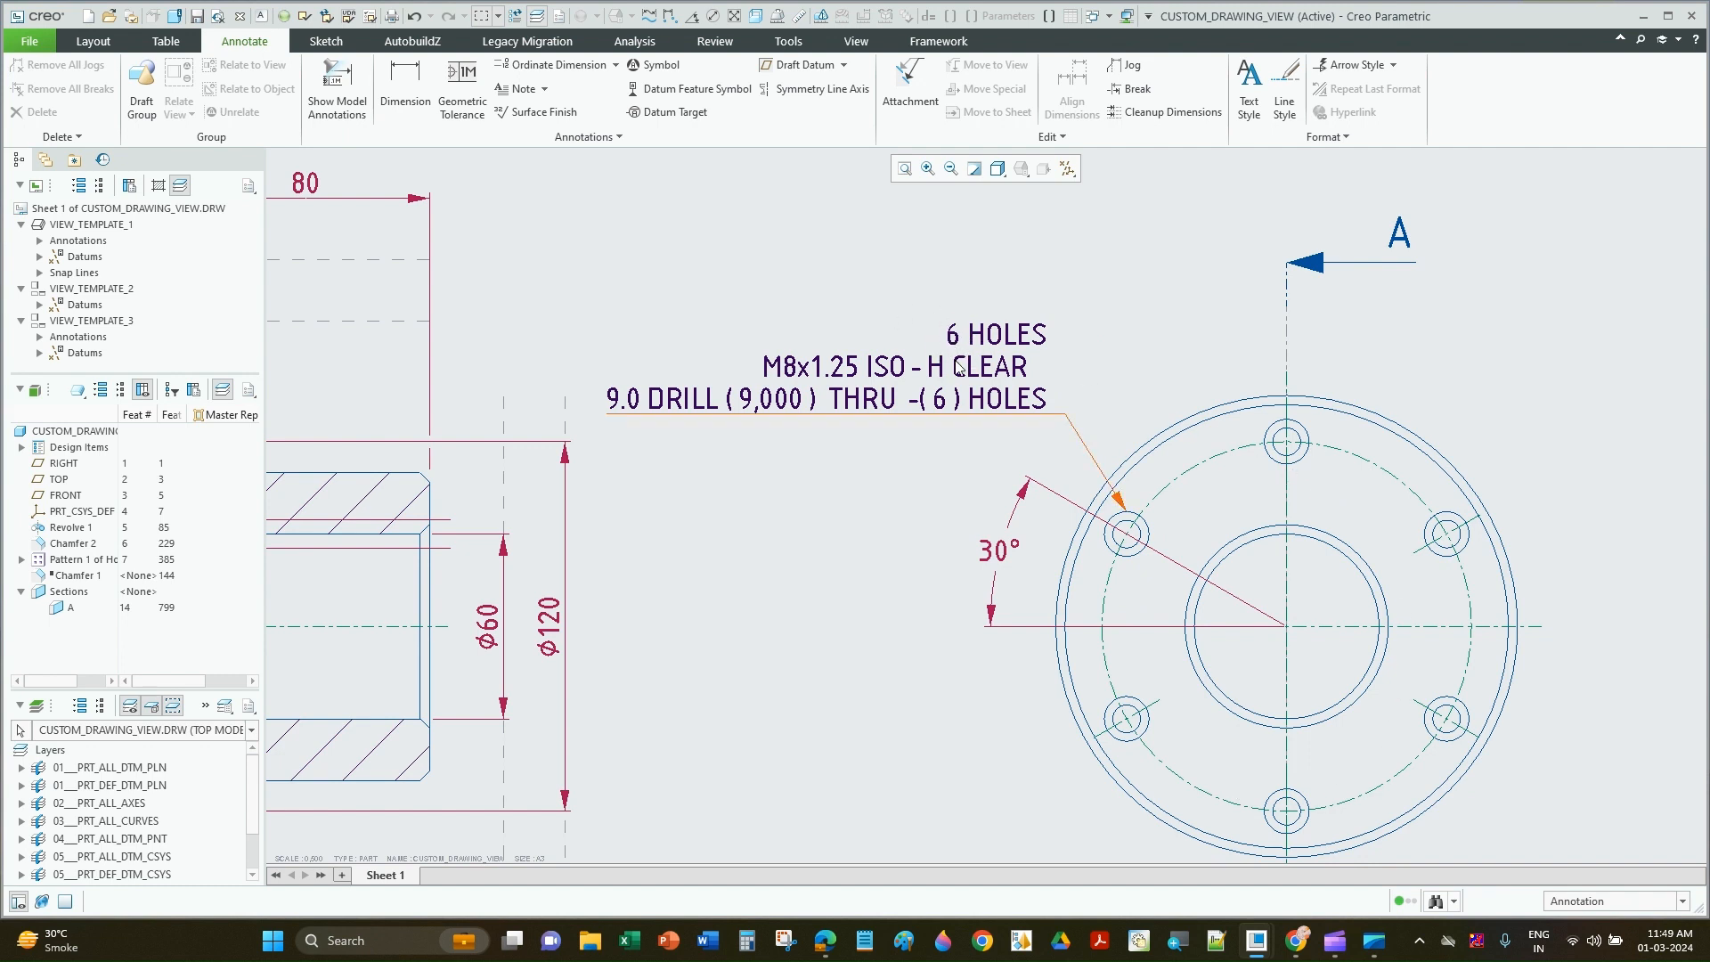
Step: Insert a general view above the circular view using the DEFAULT ALL combined state and Default Orientation
scroll(974, 489, up, 4)
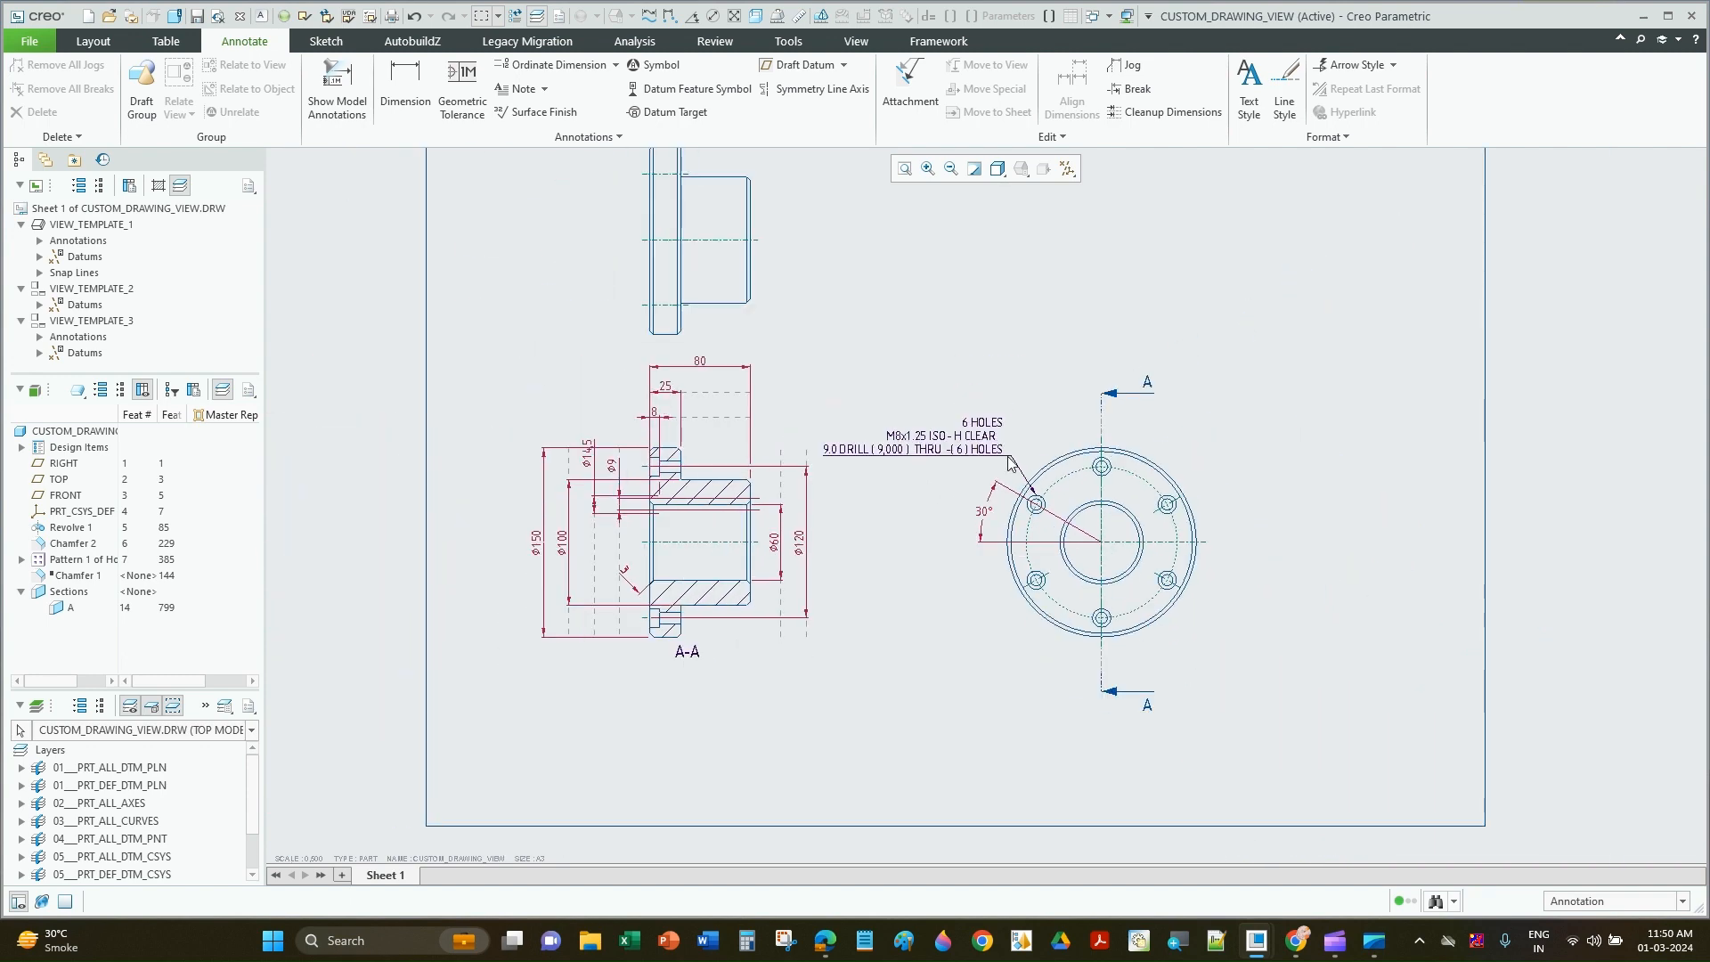
scroll(803, 805, up, 2)
scroll(1186, 648, down, 2)
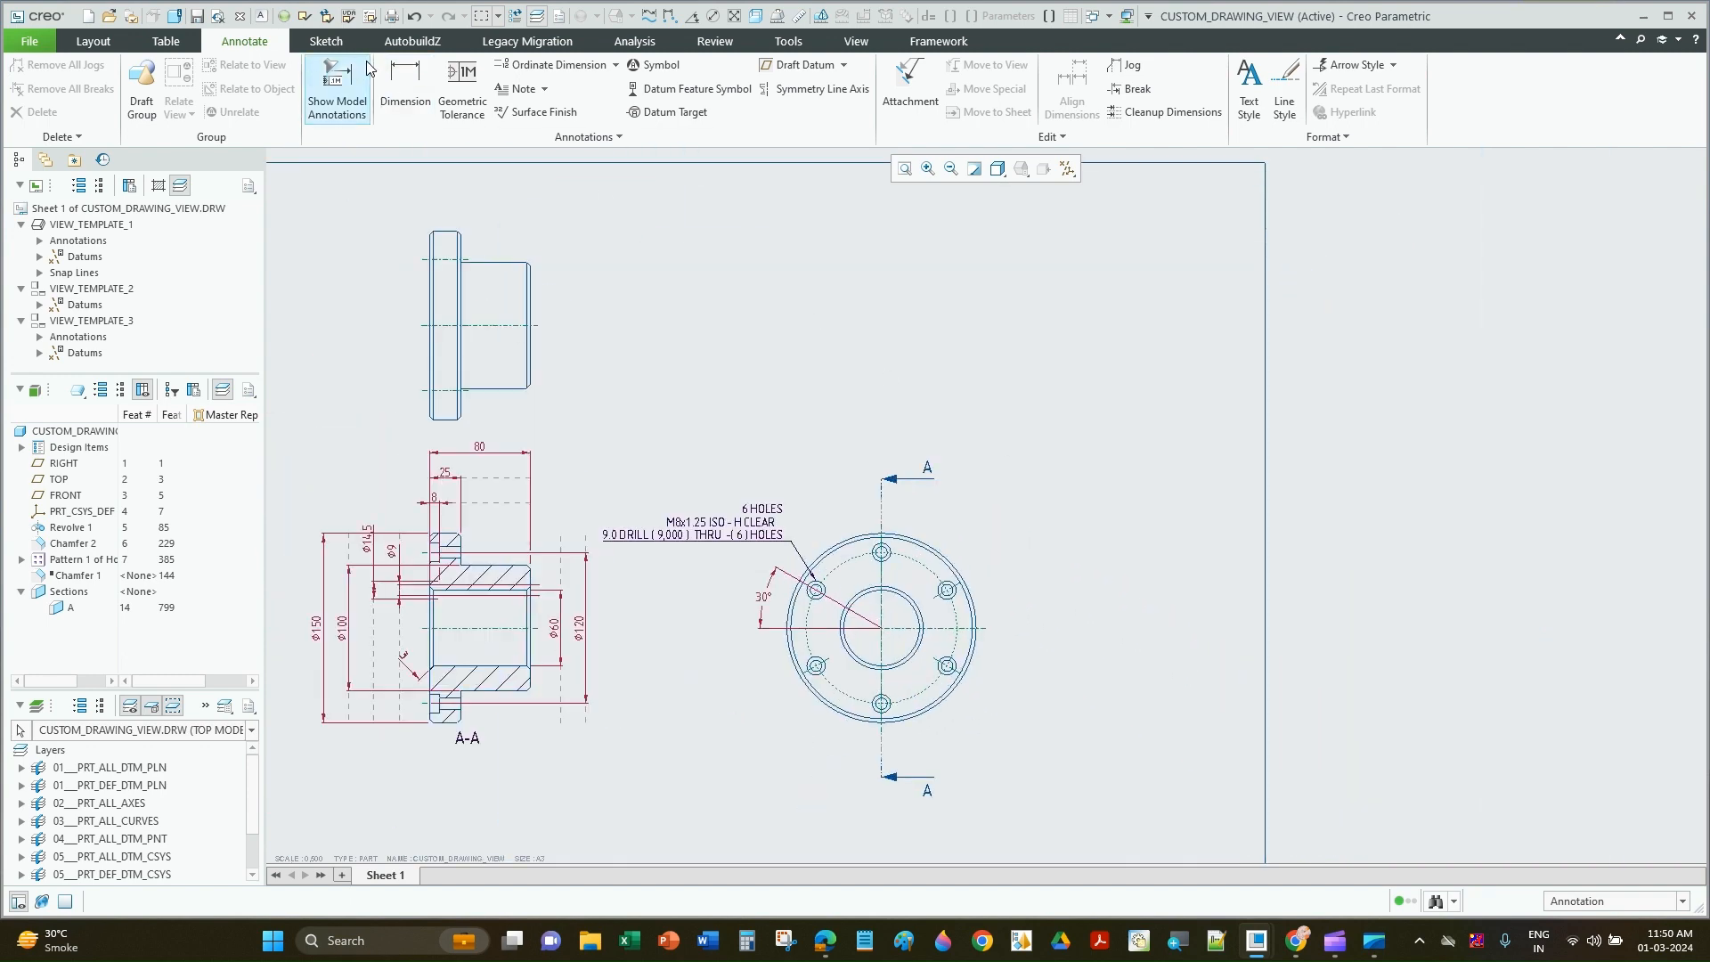
click(117, 40)
click(457, 89)
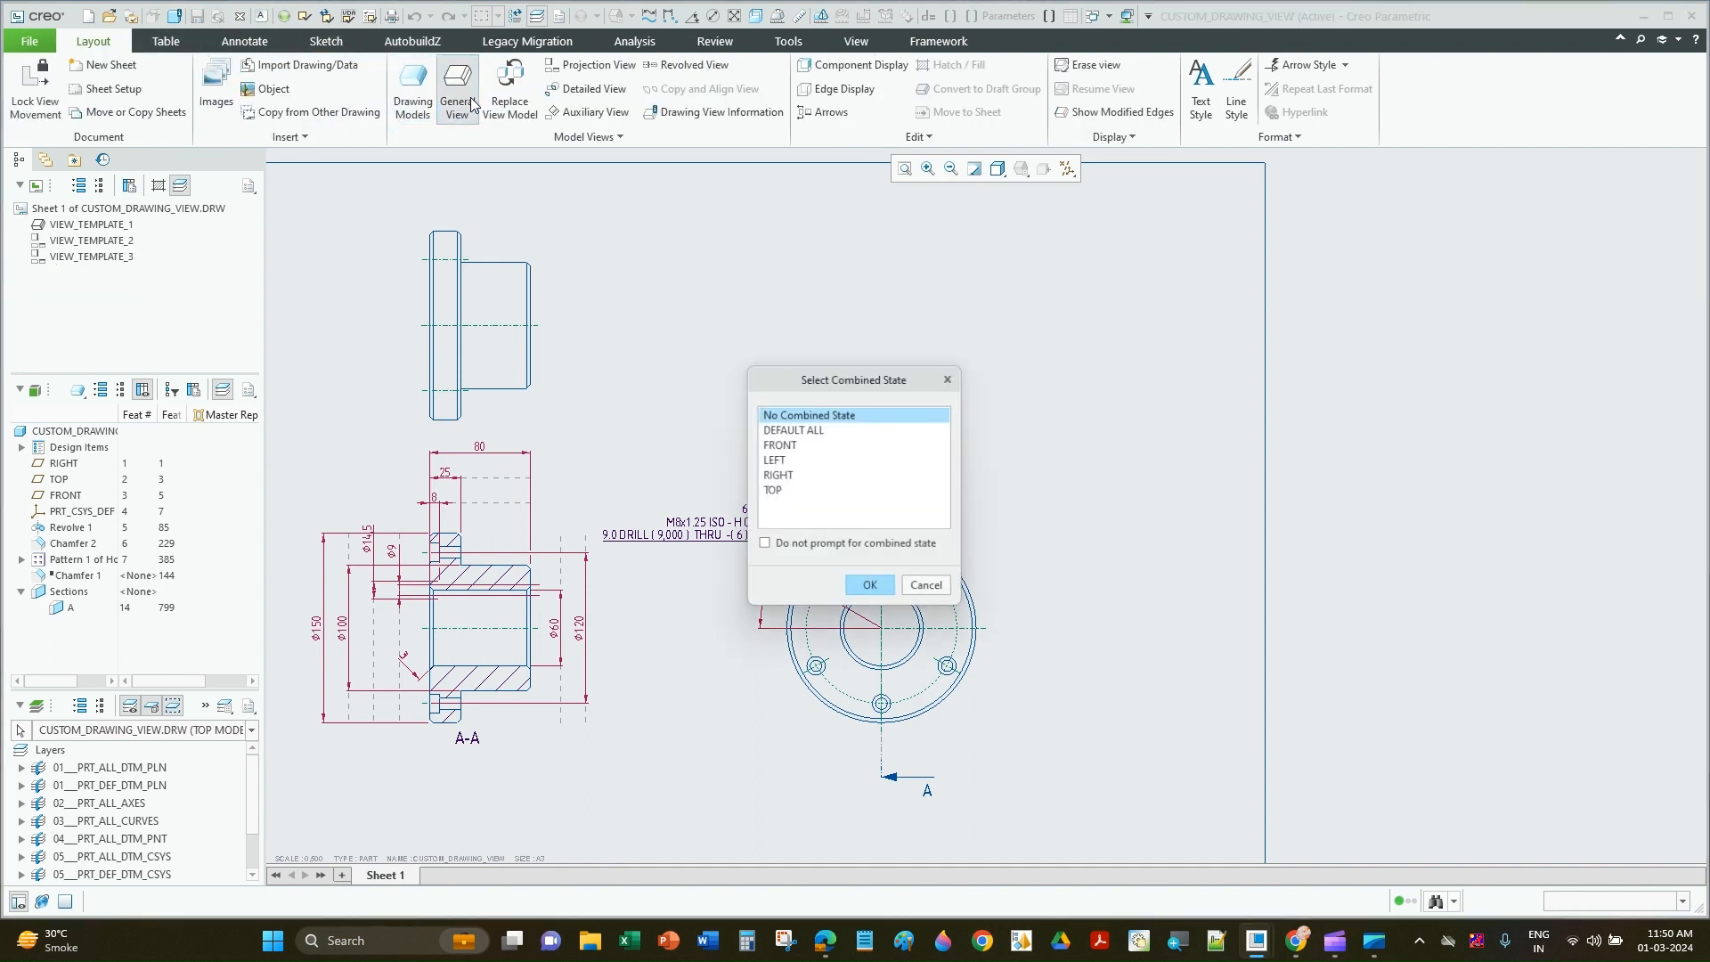
click(801, 431)
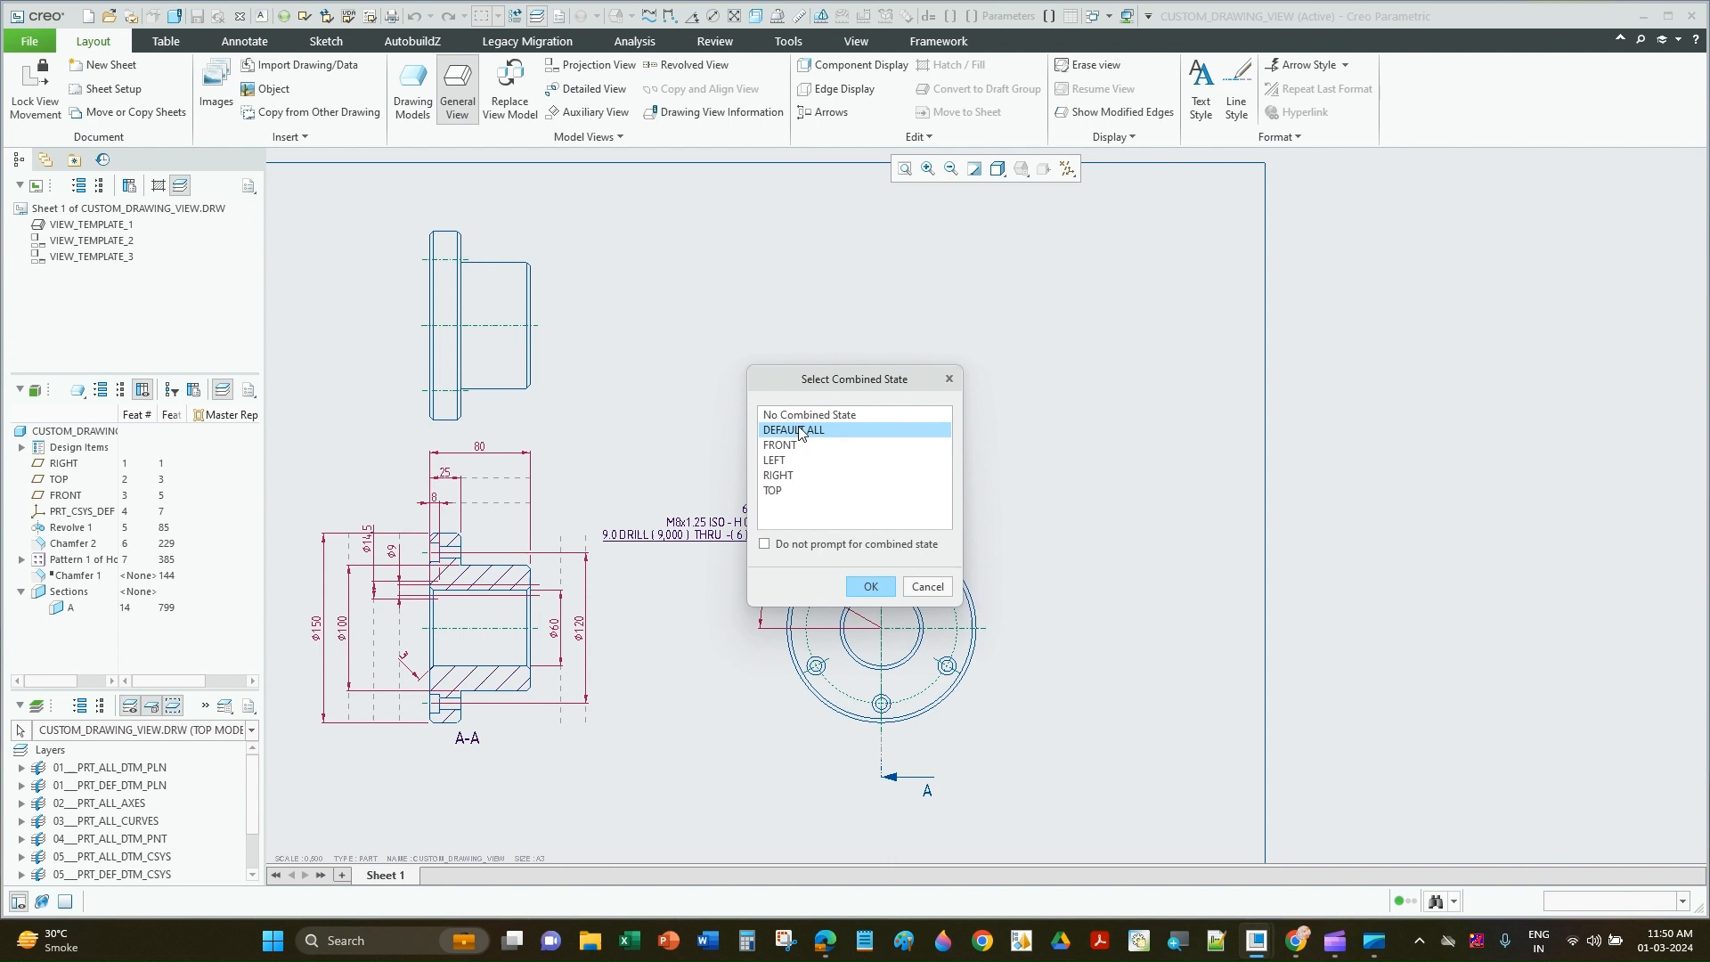
click(871, 588)
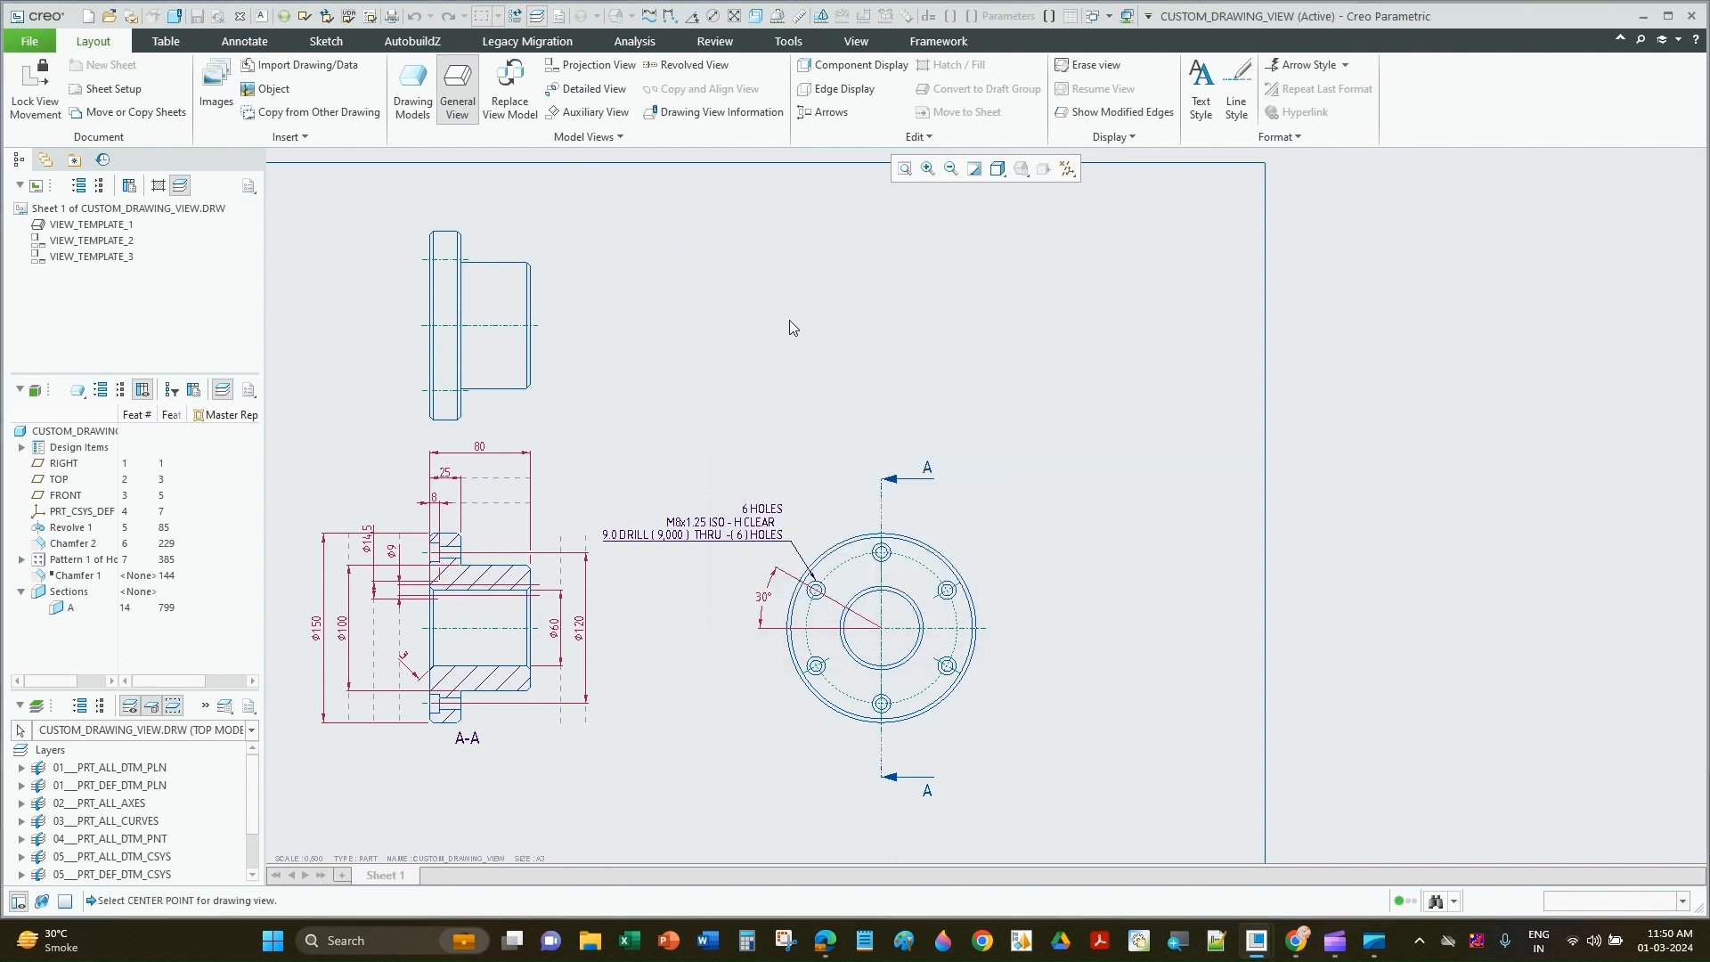
click(848, 285)
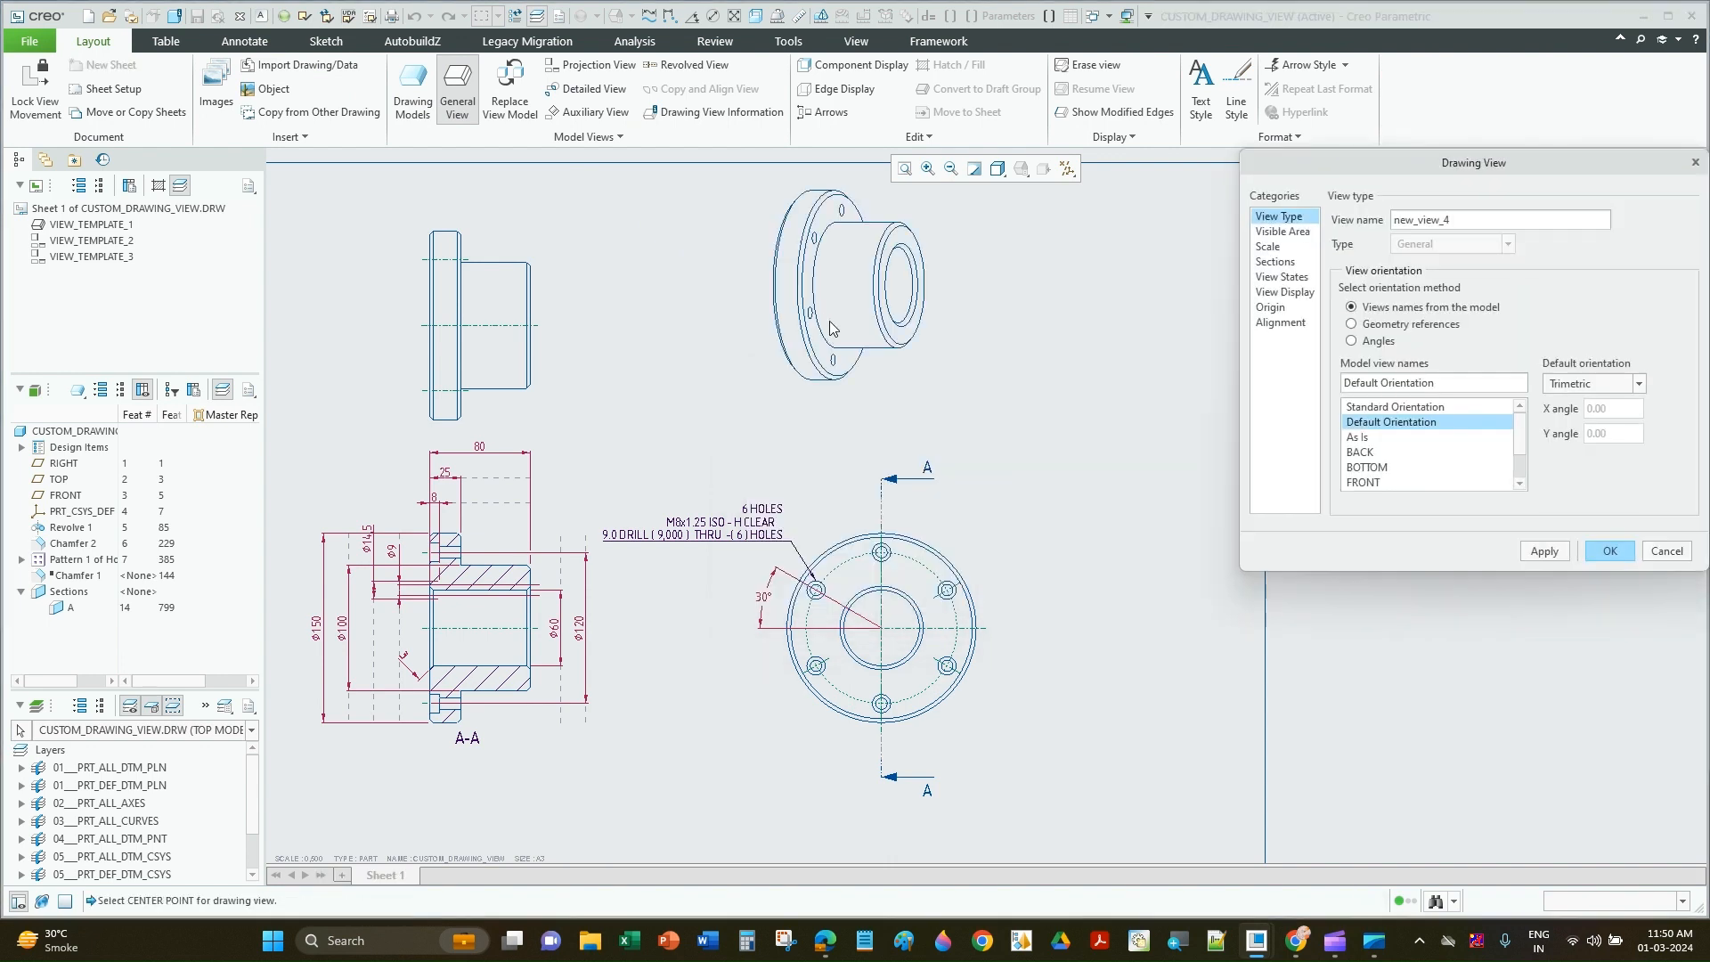
click(1545, 551)
click(1589, 549)
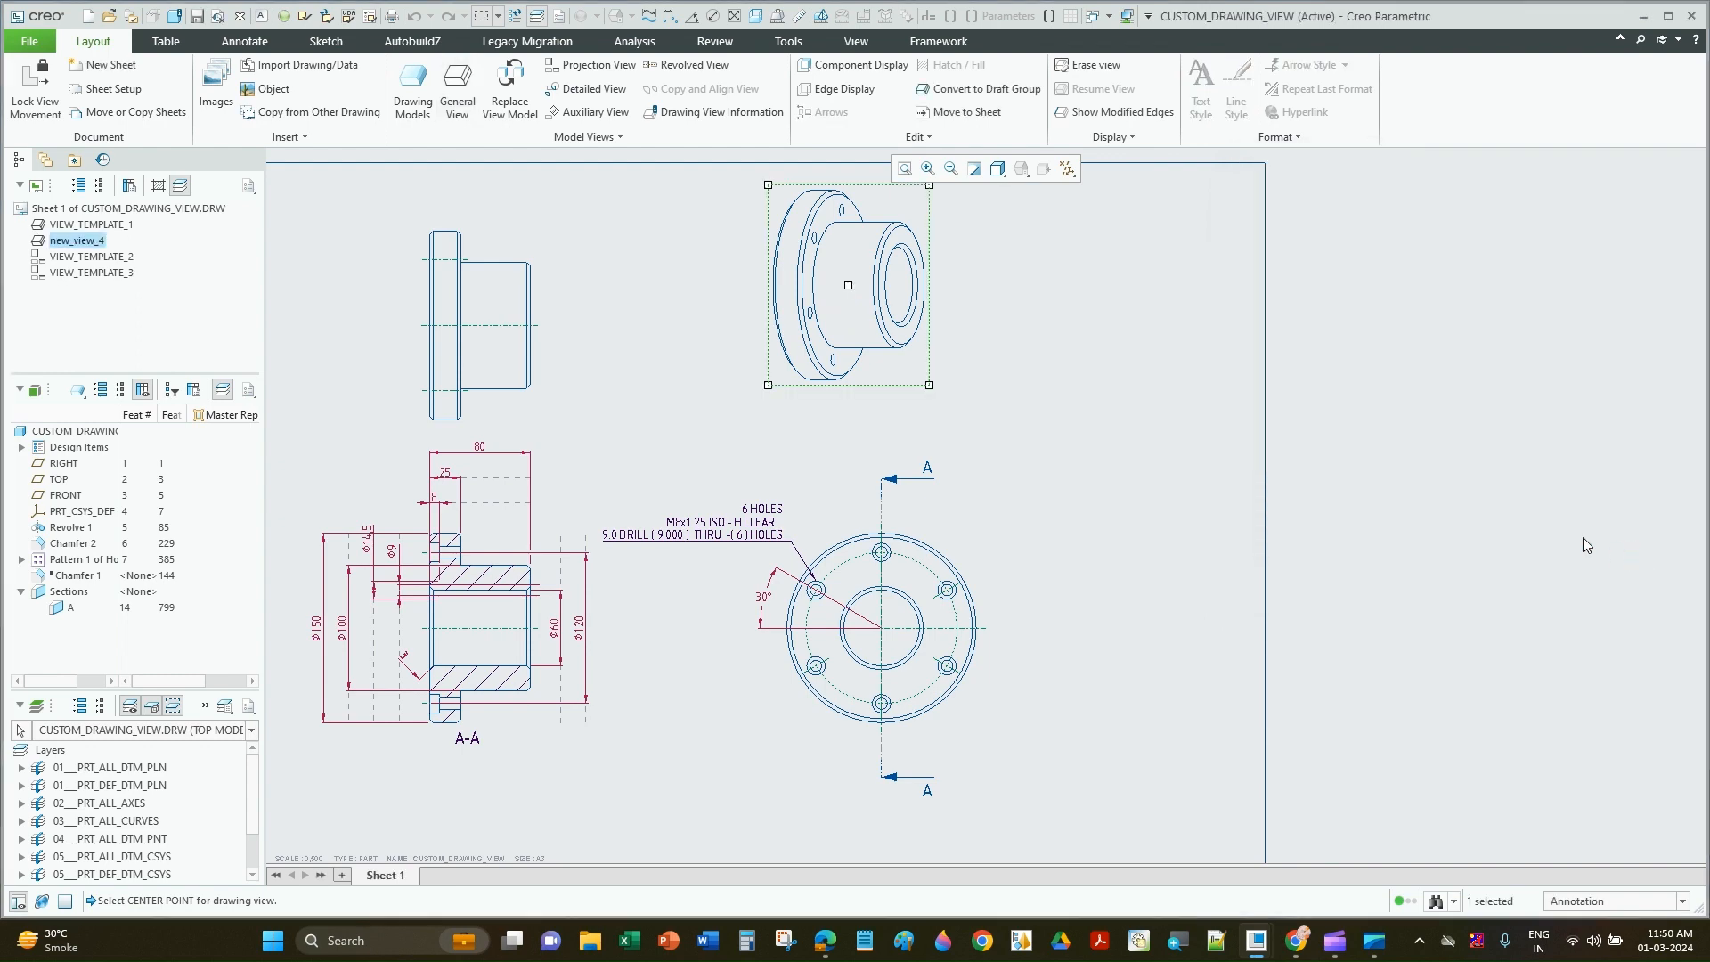
Step: Move the new 3D view slightly down to line up with the unsectioned side view
scroll(808, 172, up, 3)
scroll(967, 367, down, 5)
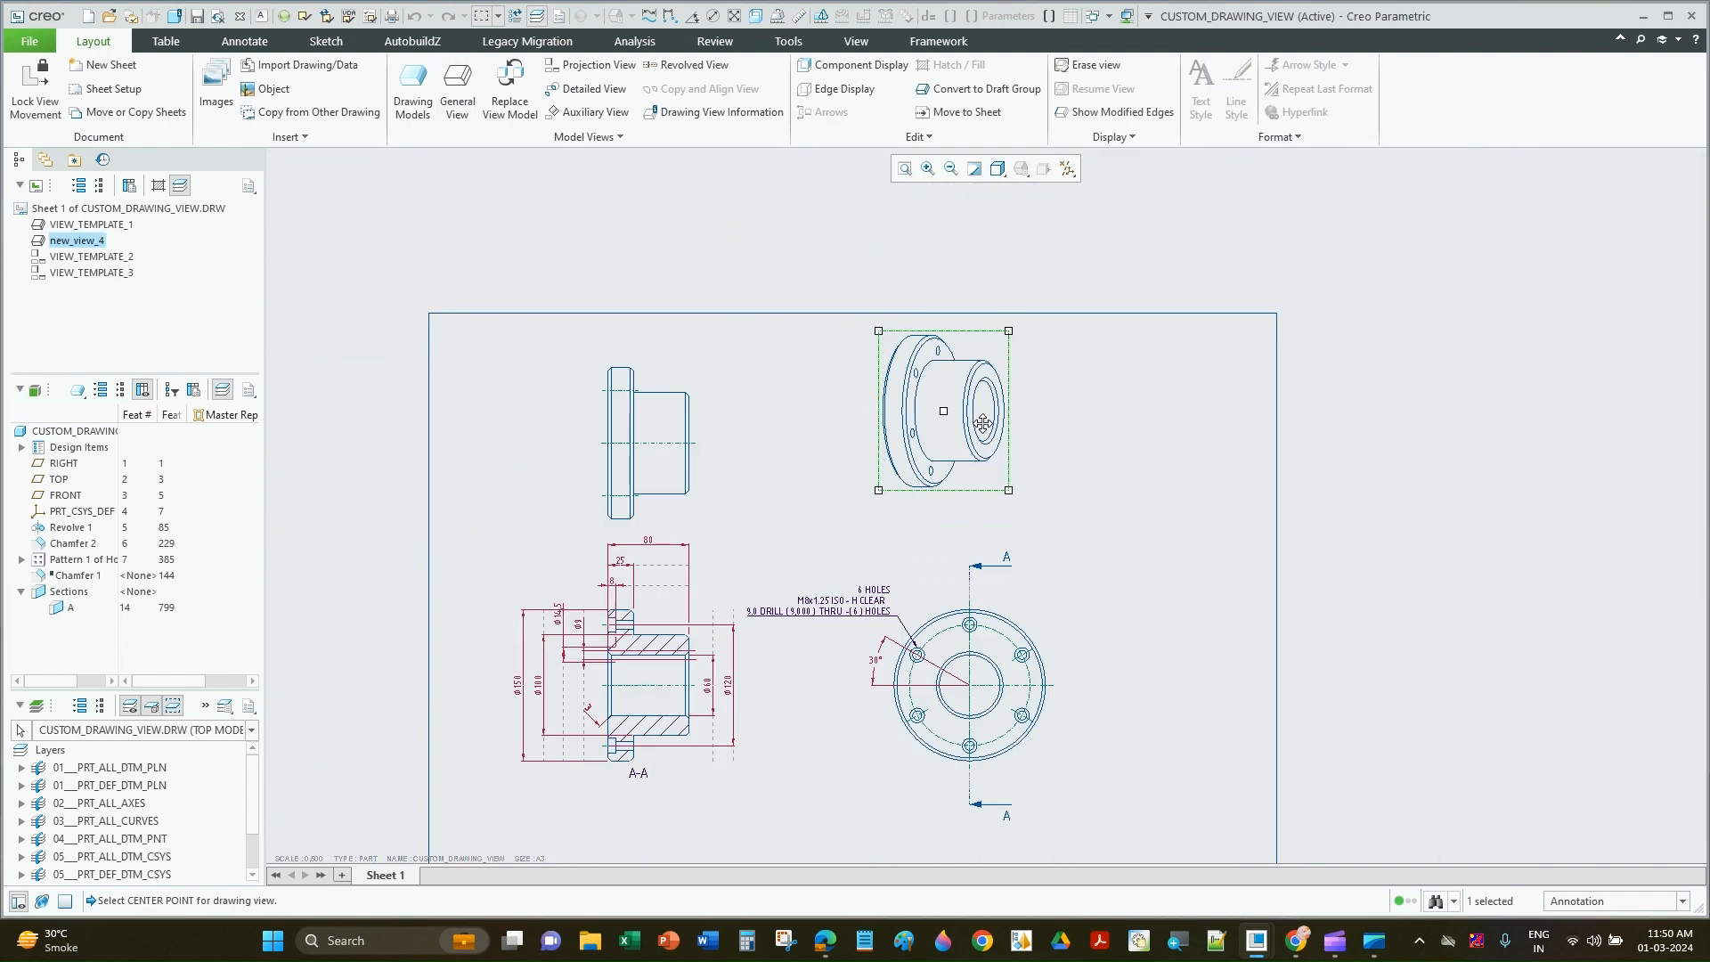
click(935, 408)
drag(953, 415, 956, 448)
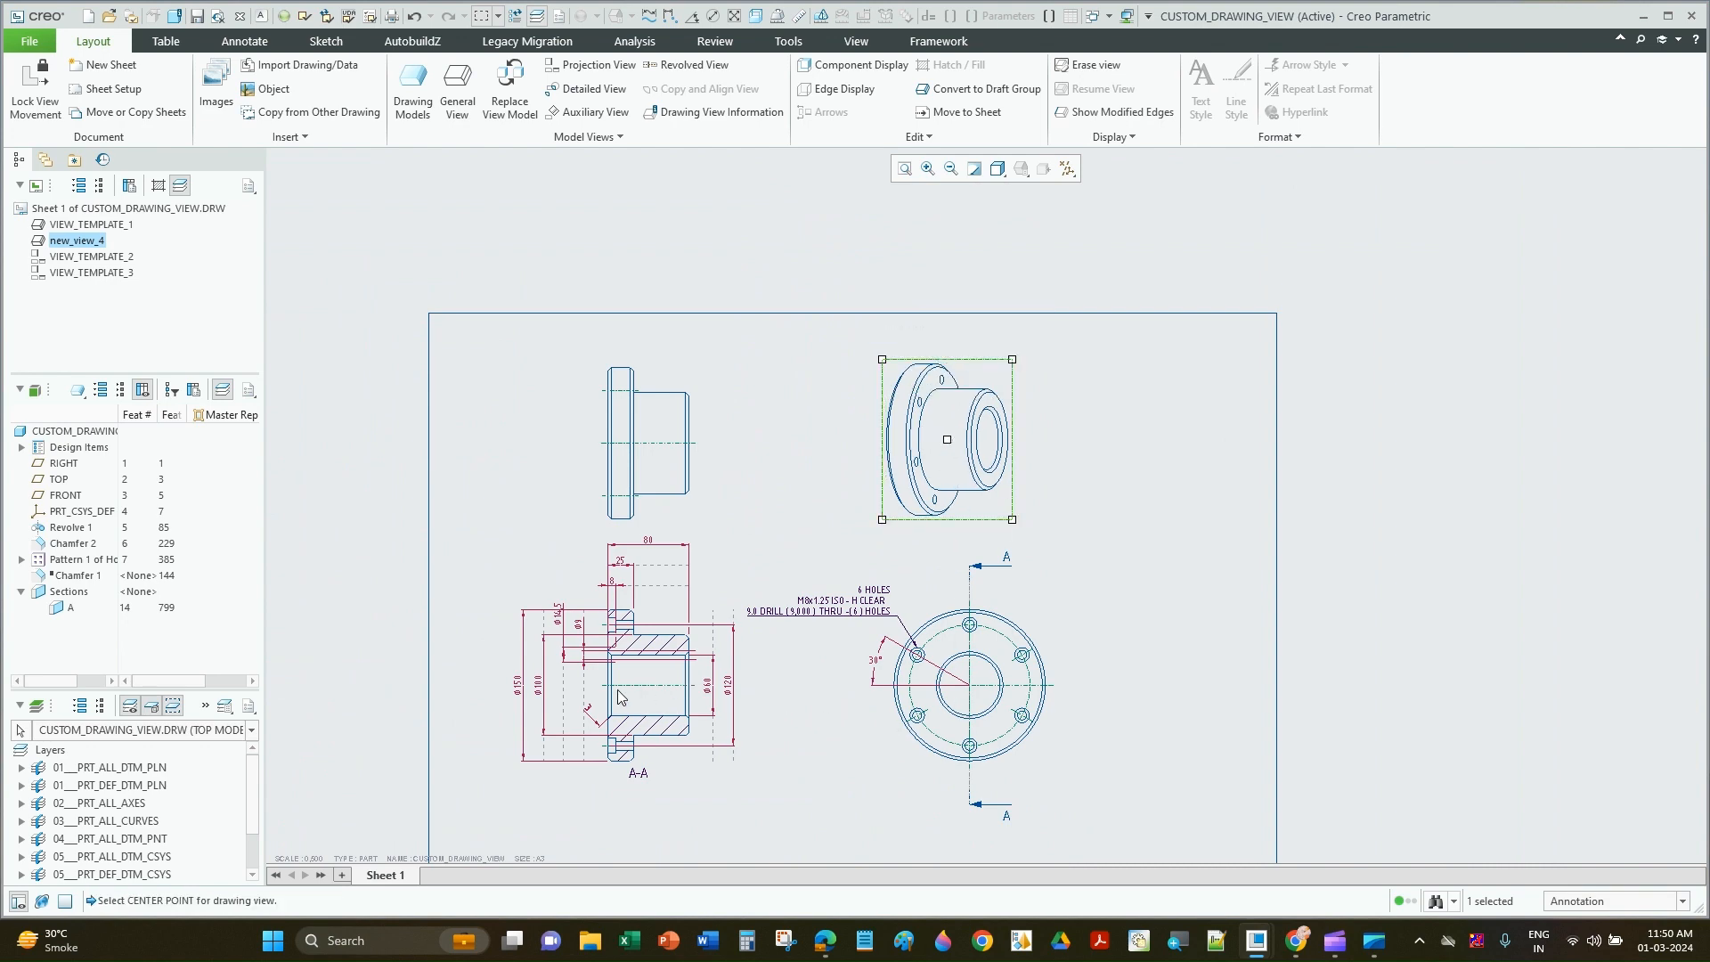
scroll(586, 668, up, 4)
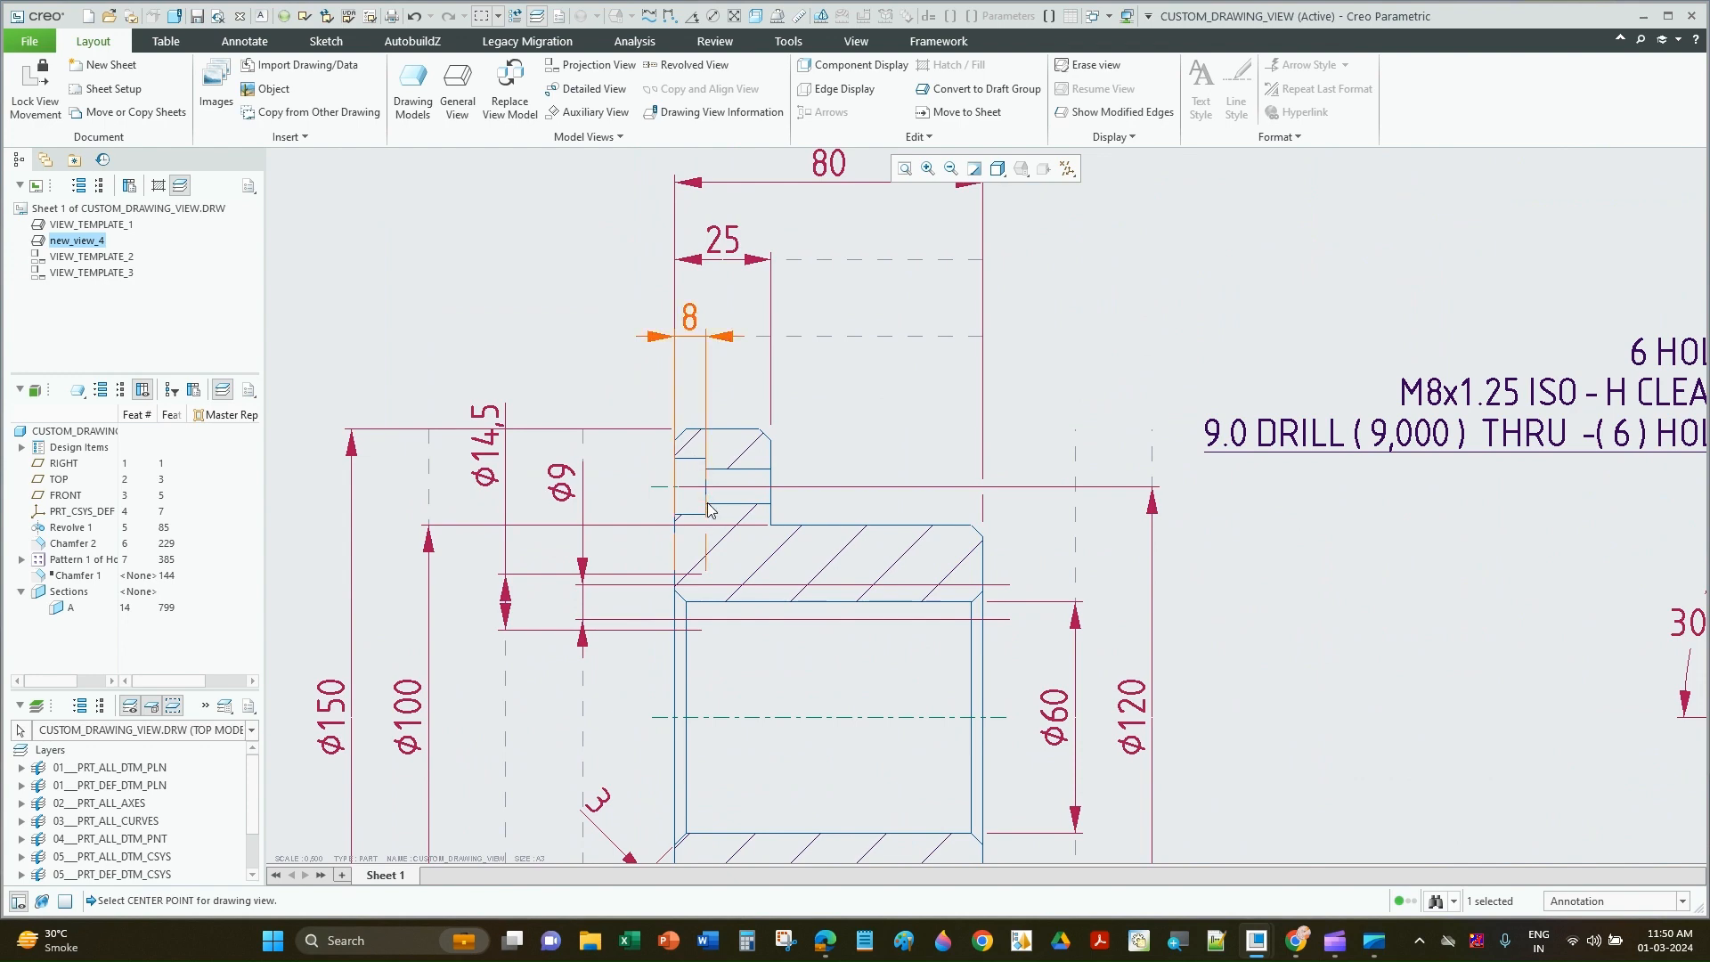
scroll(661, 563, down, 3)
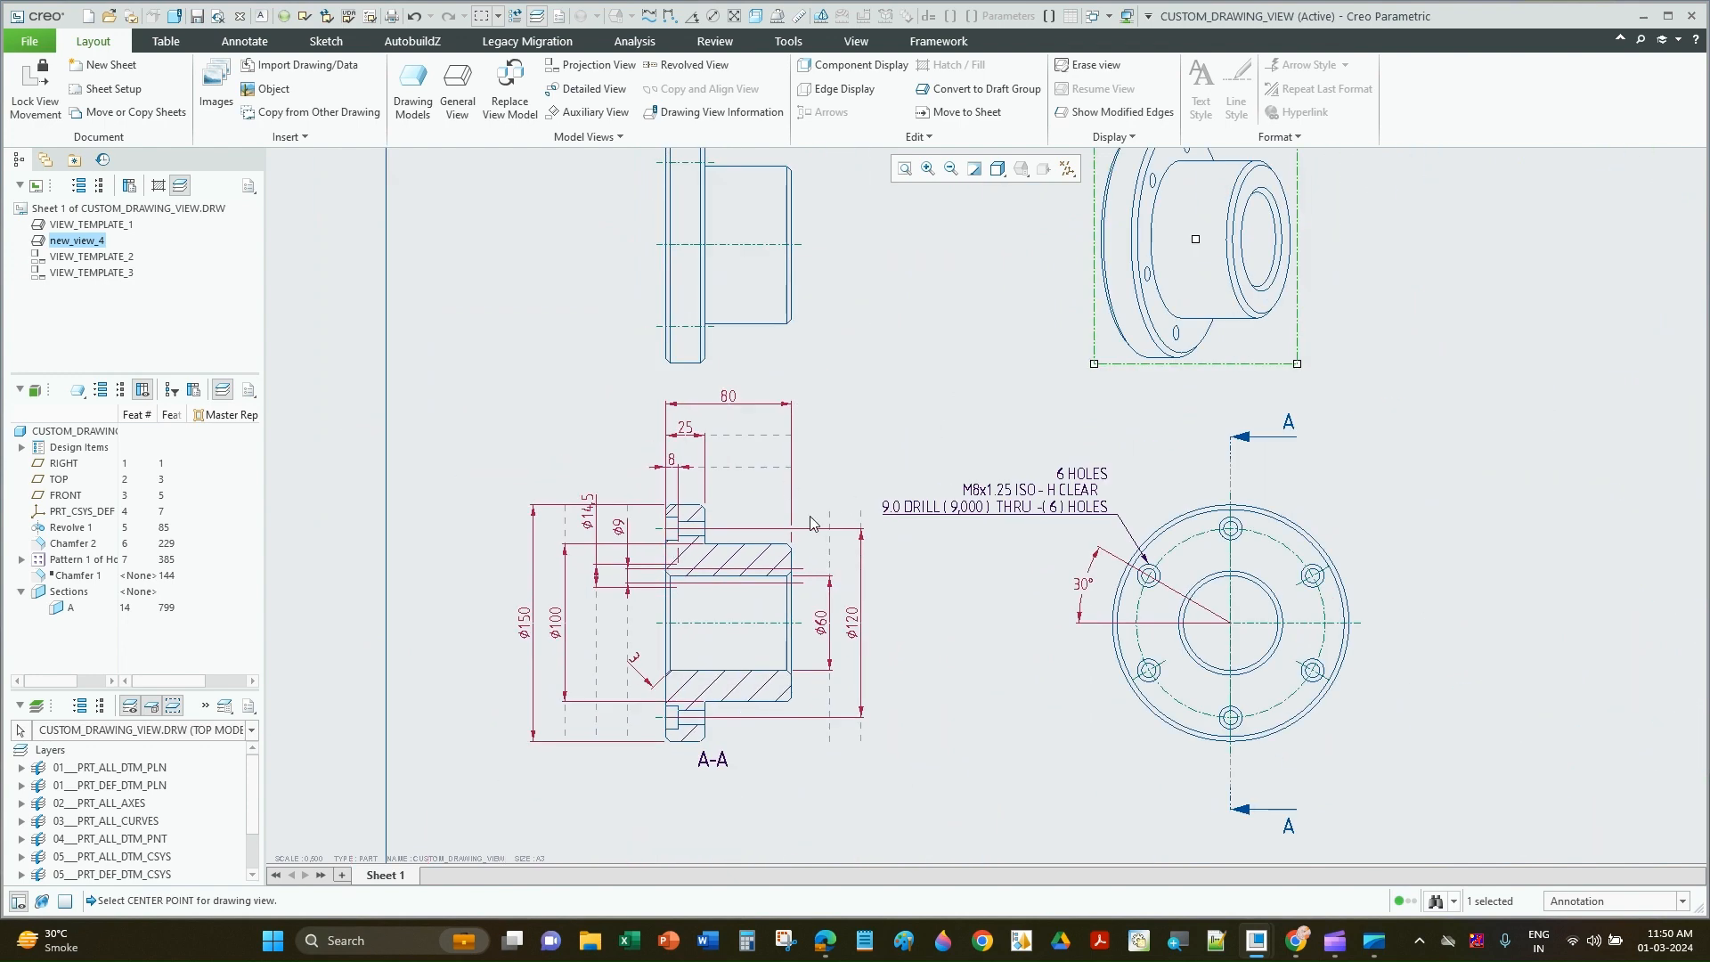
scroll(812, 523, down, 2)
scroll(1094, 255, up, 3)
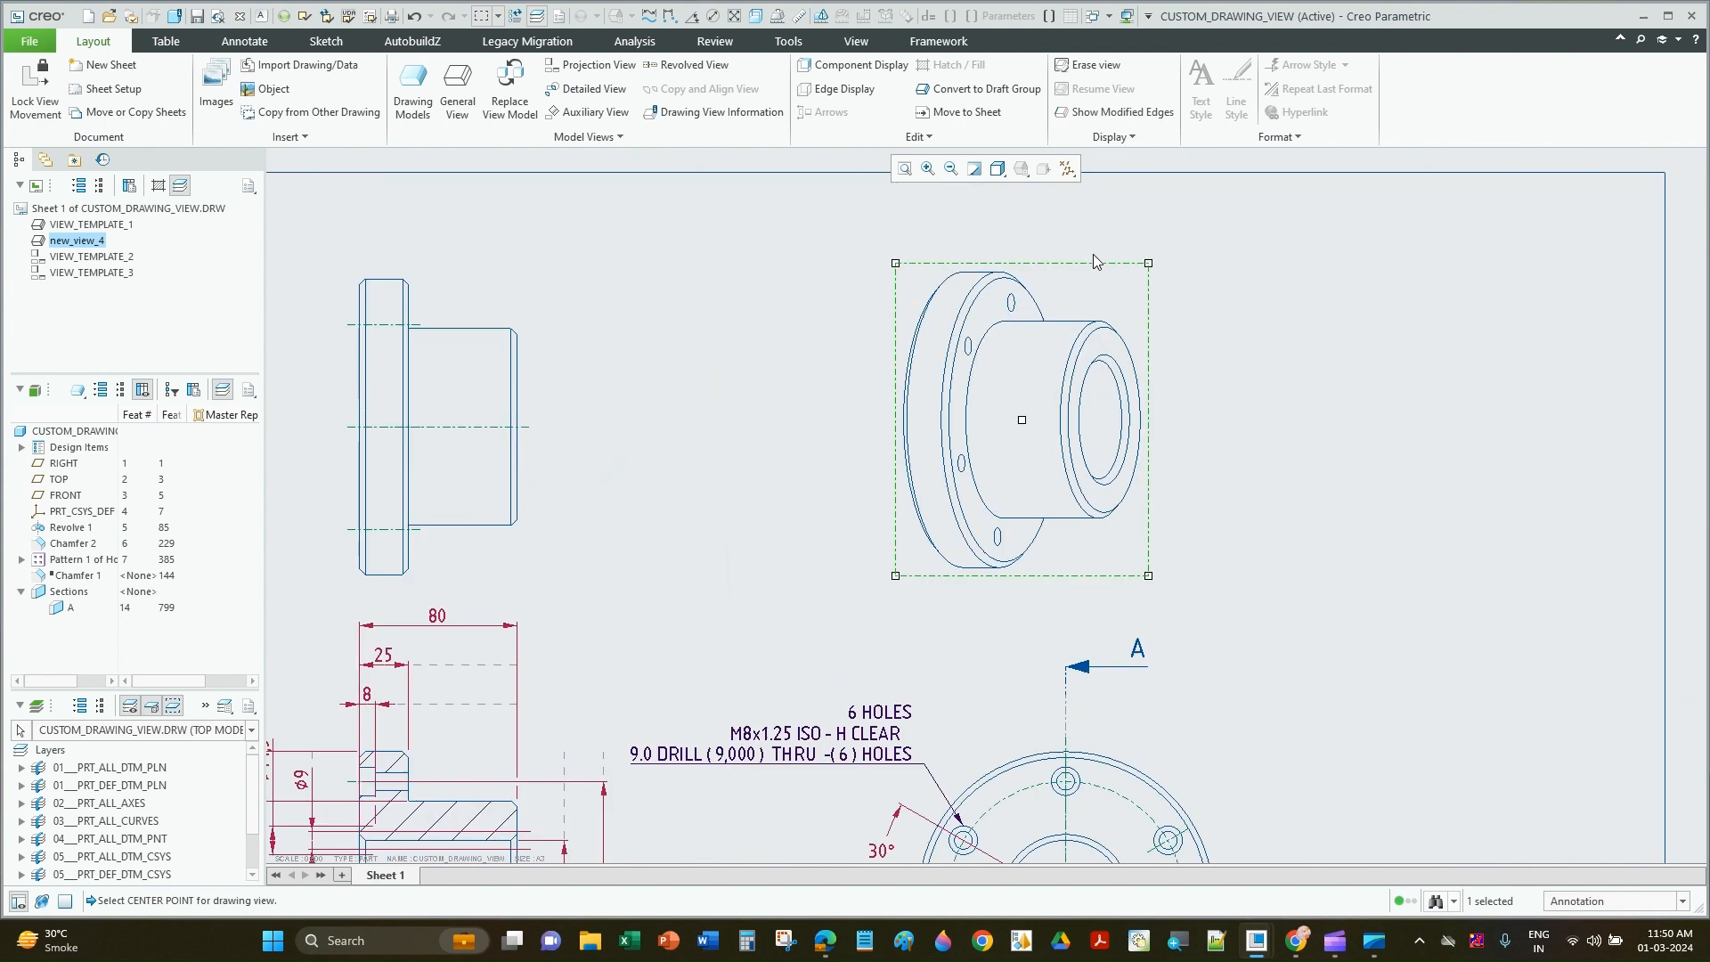
click(1073, 228)
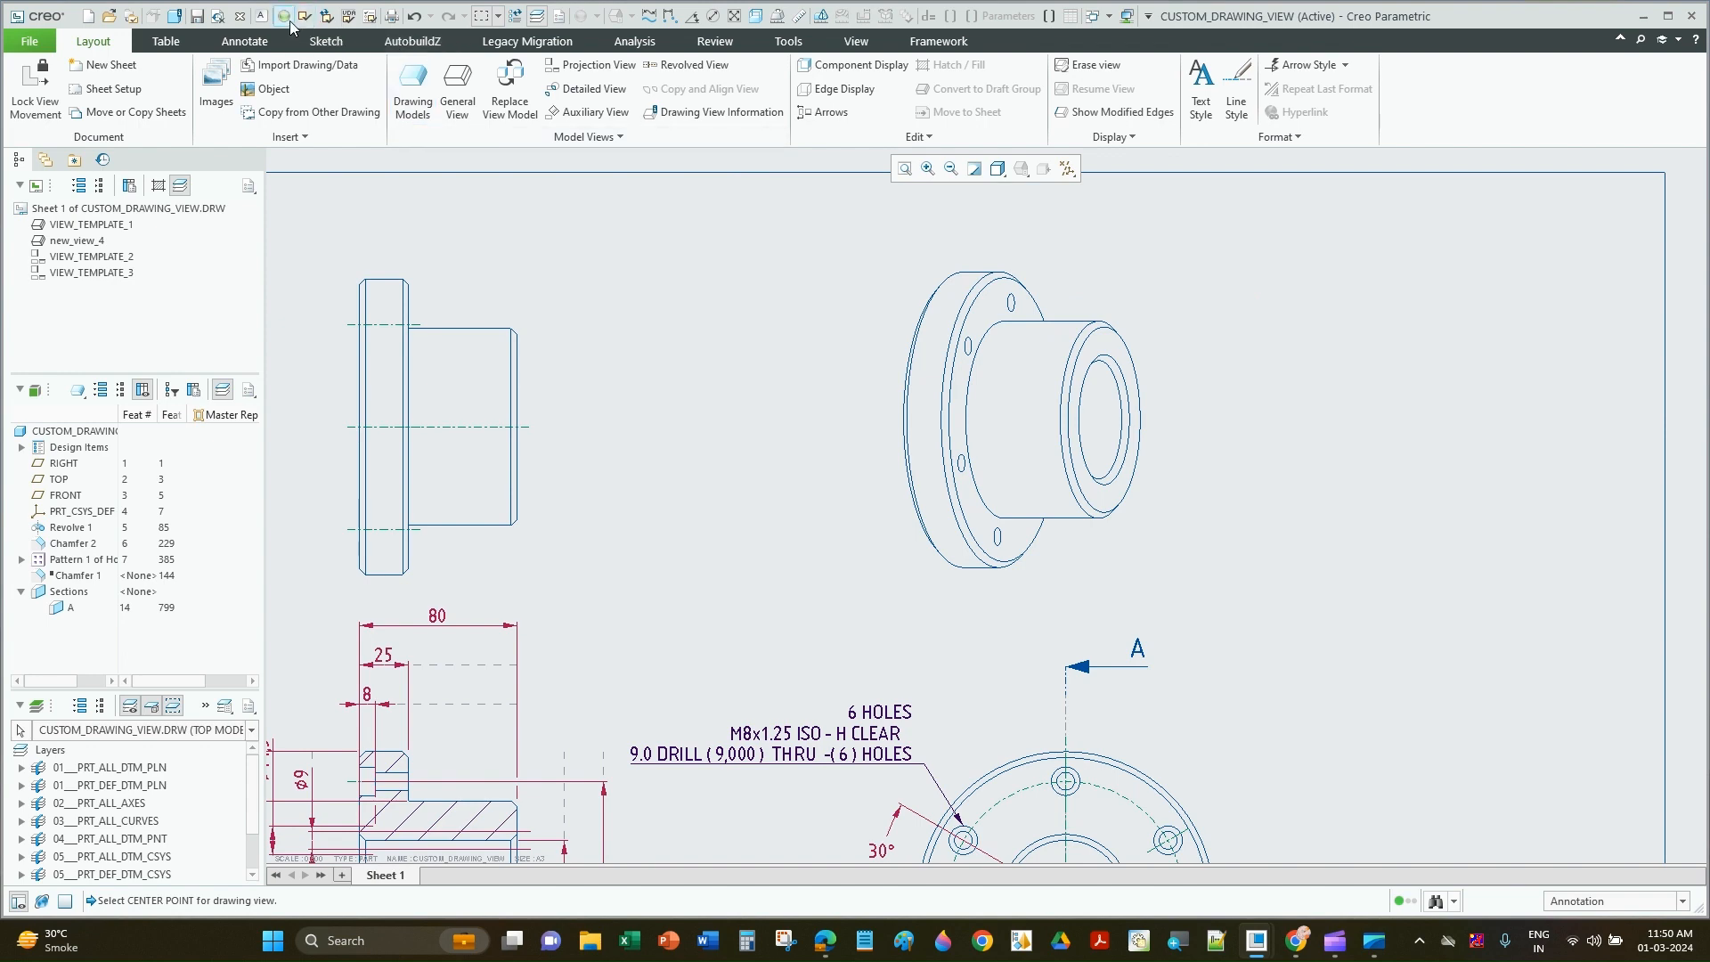
Step: Switch to the flange part's model window and rotate the model so the flange face with the counterbored holes faces forward
click(1108, 17)
click(1157, 37)
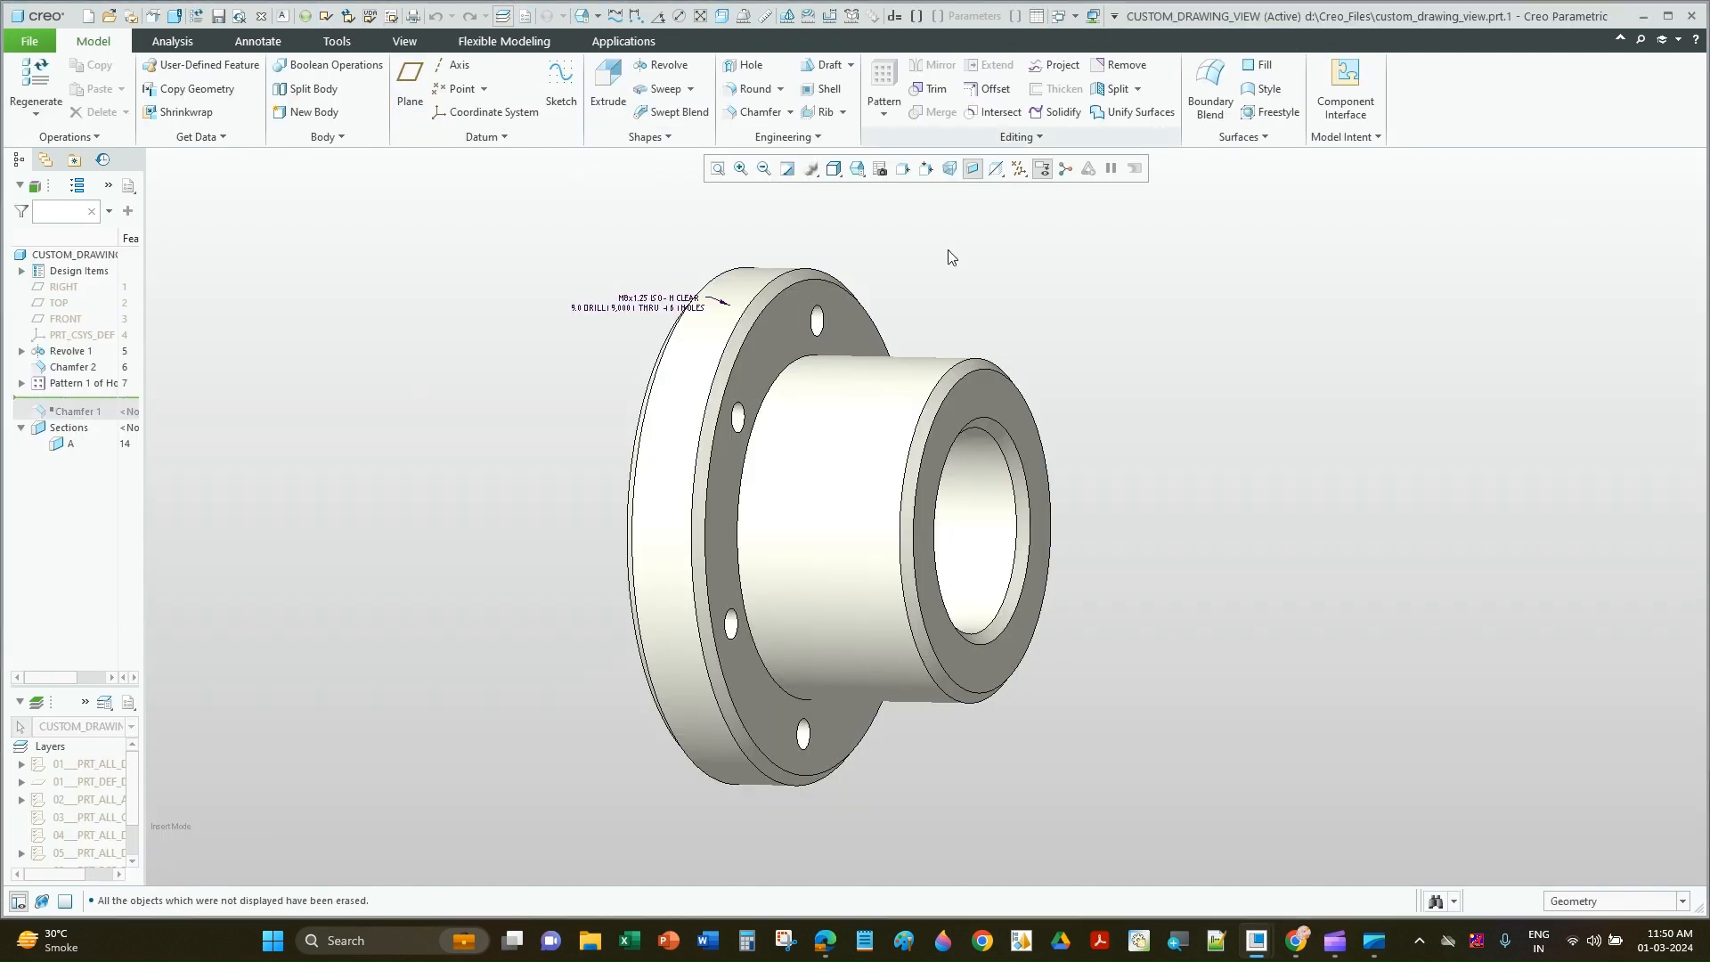
scroll(960, 296, up, 3)
mouse_move(943, 307)
middle_down()
mouse_move(1023, 332)
mouse_move(1047, 303)
mouse_move(1015, 324)
mouse_move(1023, 351)
mouse_move(1060, 320)
mouse_move(1057, 335)
middle_up()
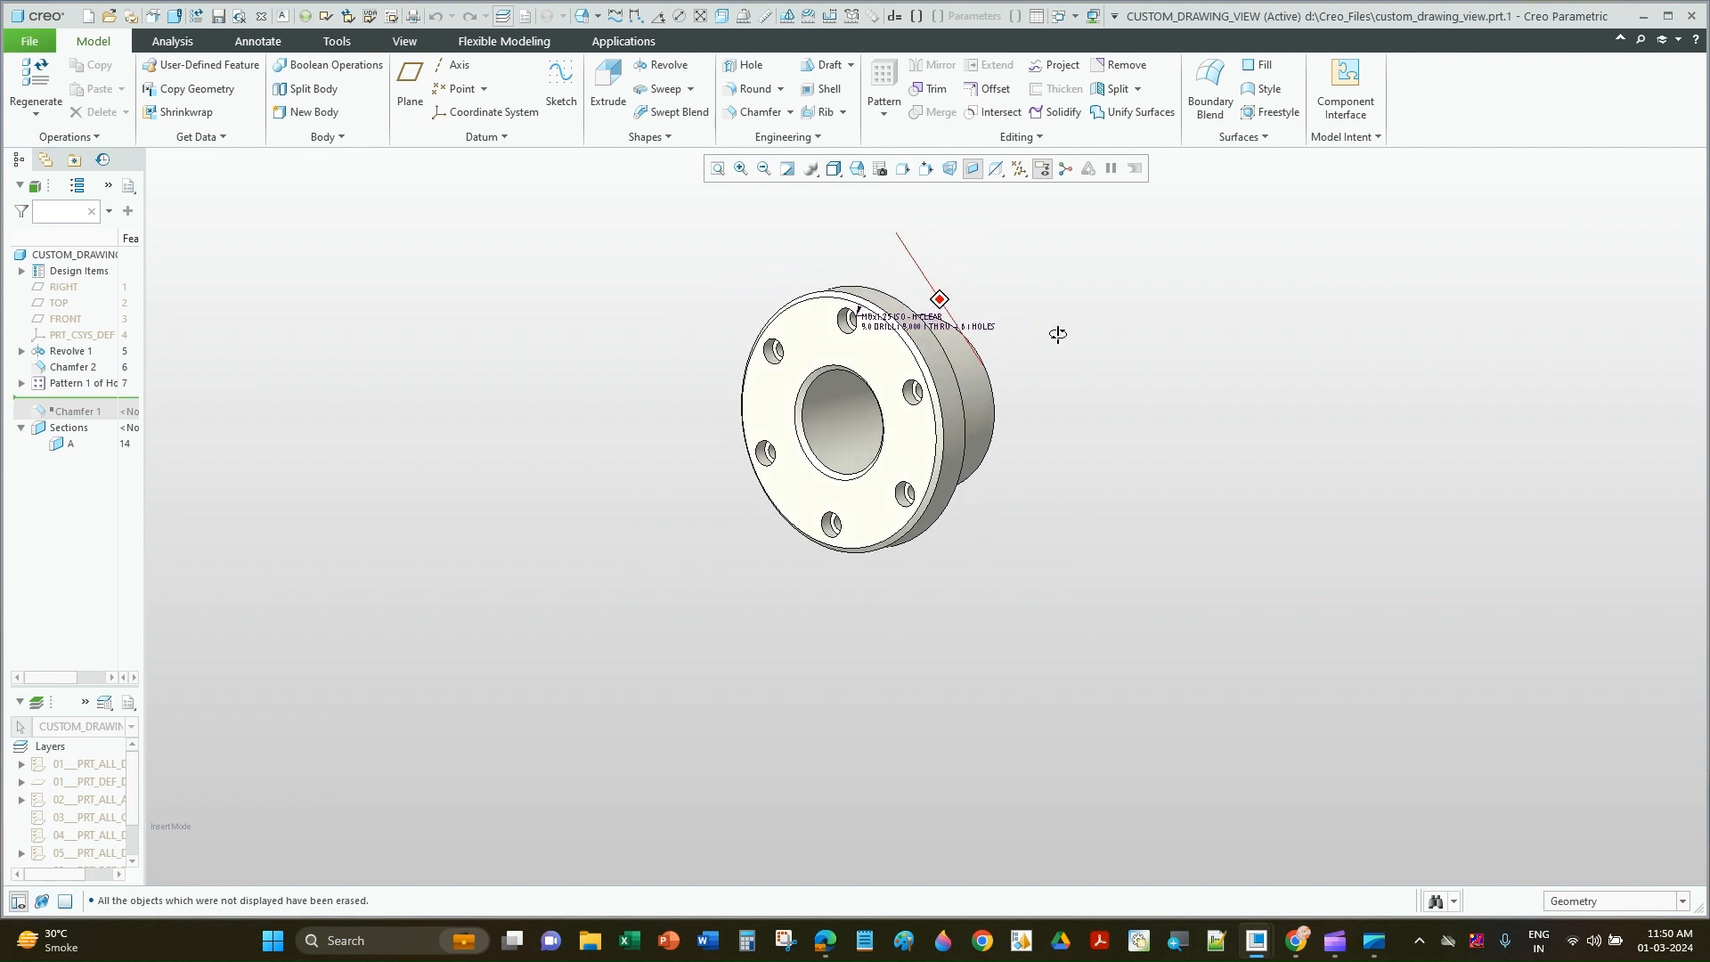
scroll(783, 294, down, 1)
scroll(783, 294, down, 1)
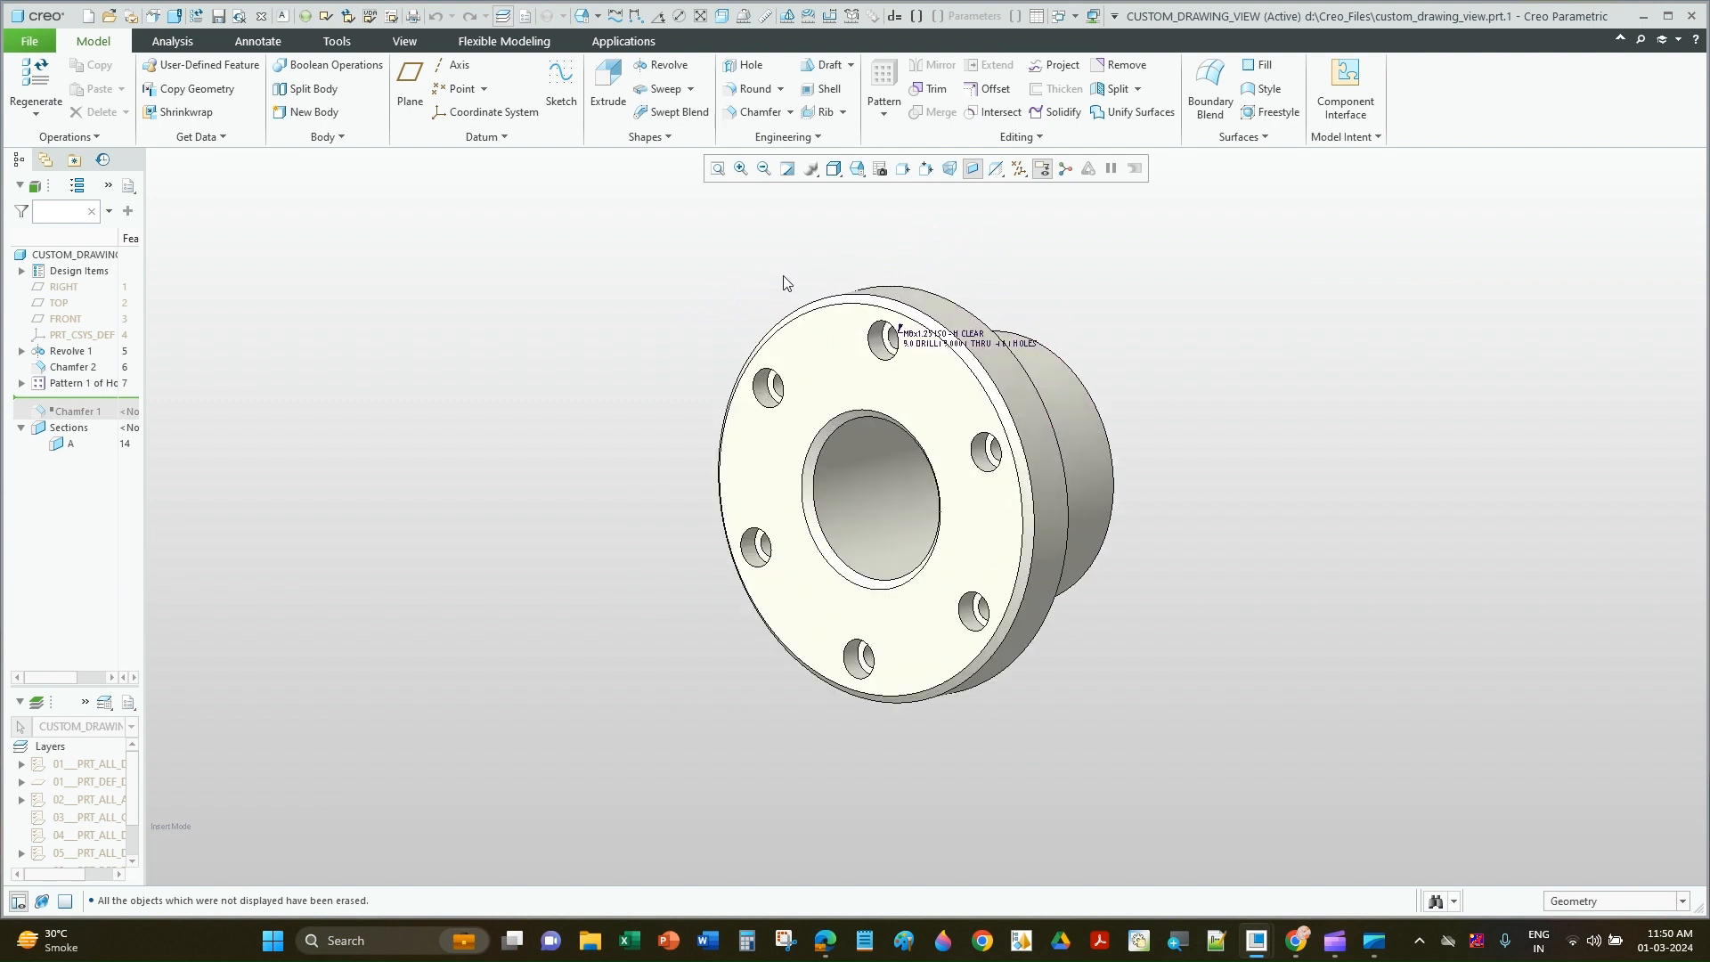
scroll(1012, 287, down, 1)
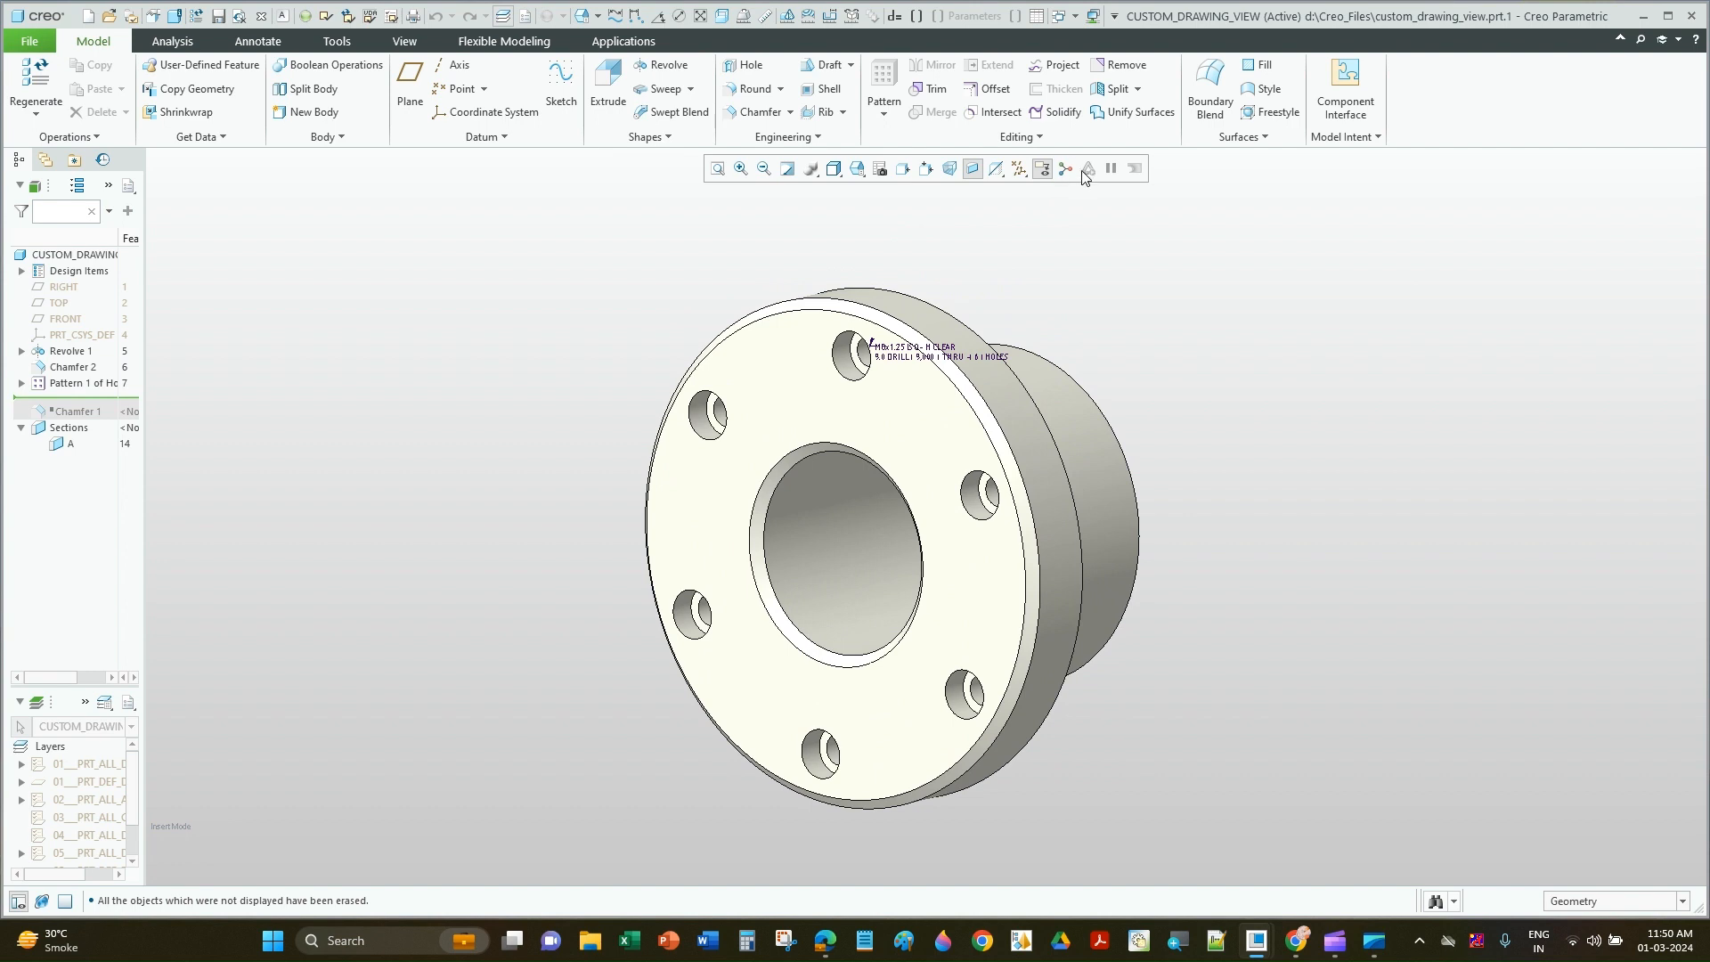
Step: Hide the model annotations and save the current model orientation as a named view called Iso_Drg_View
click(1044, 169)
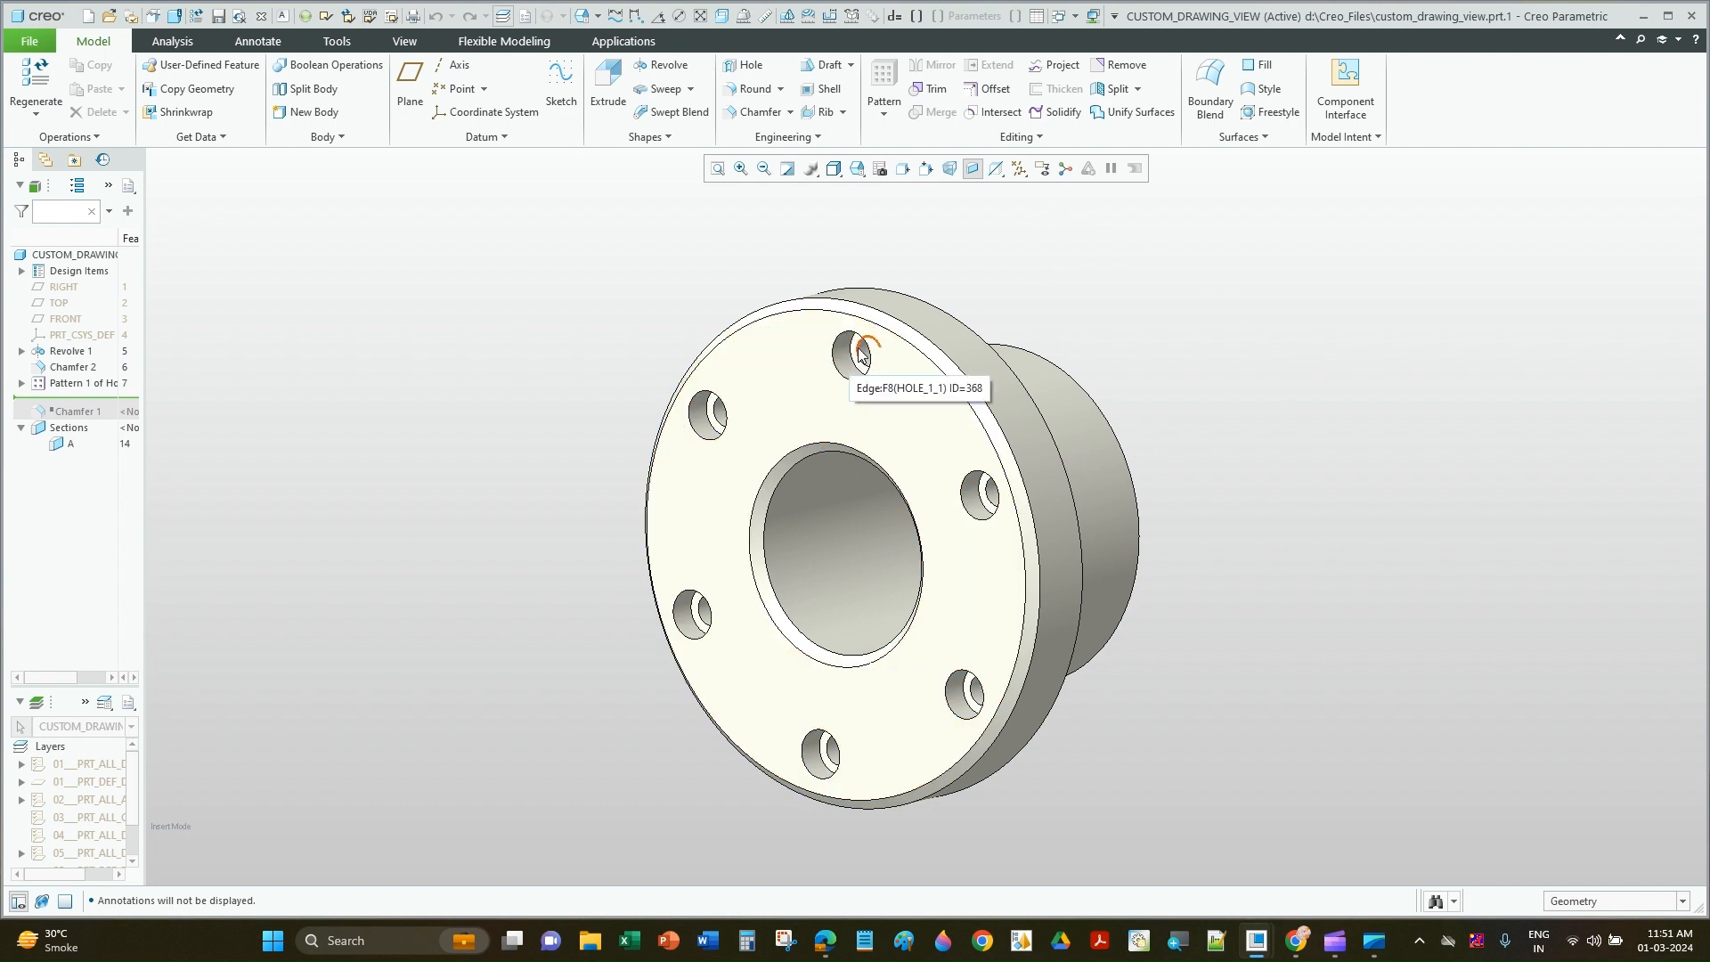
click(859, 171)
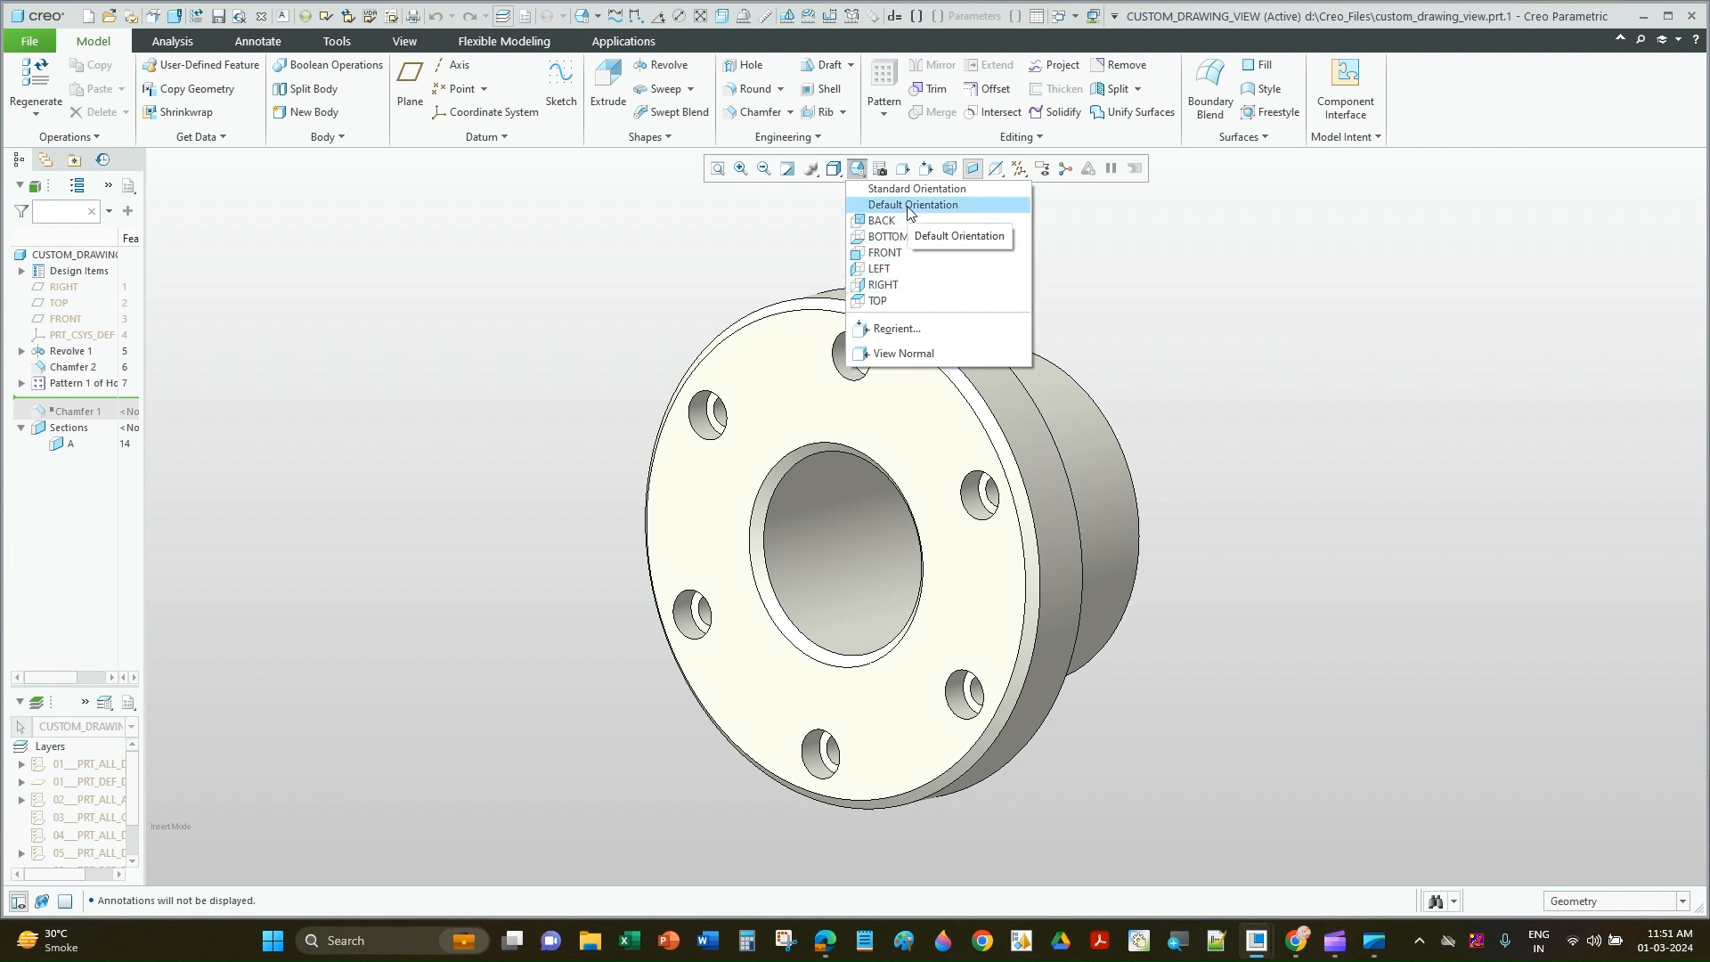
click(893, 329)
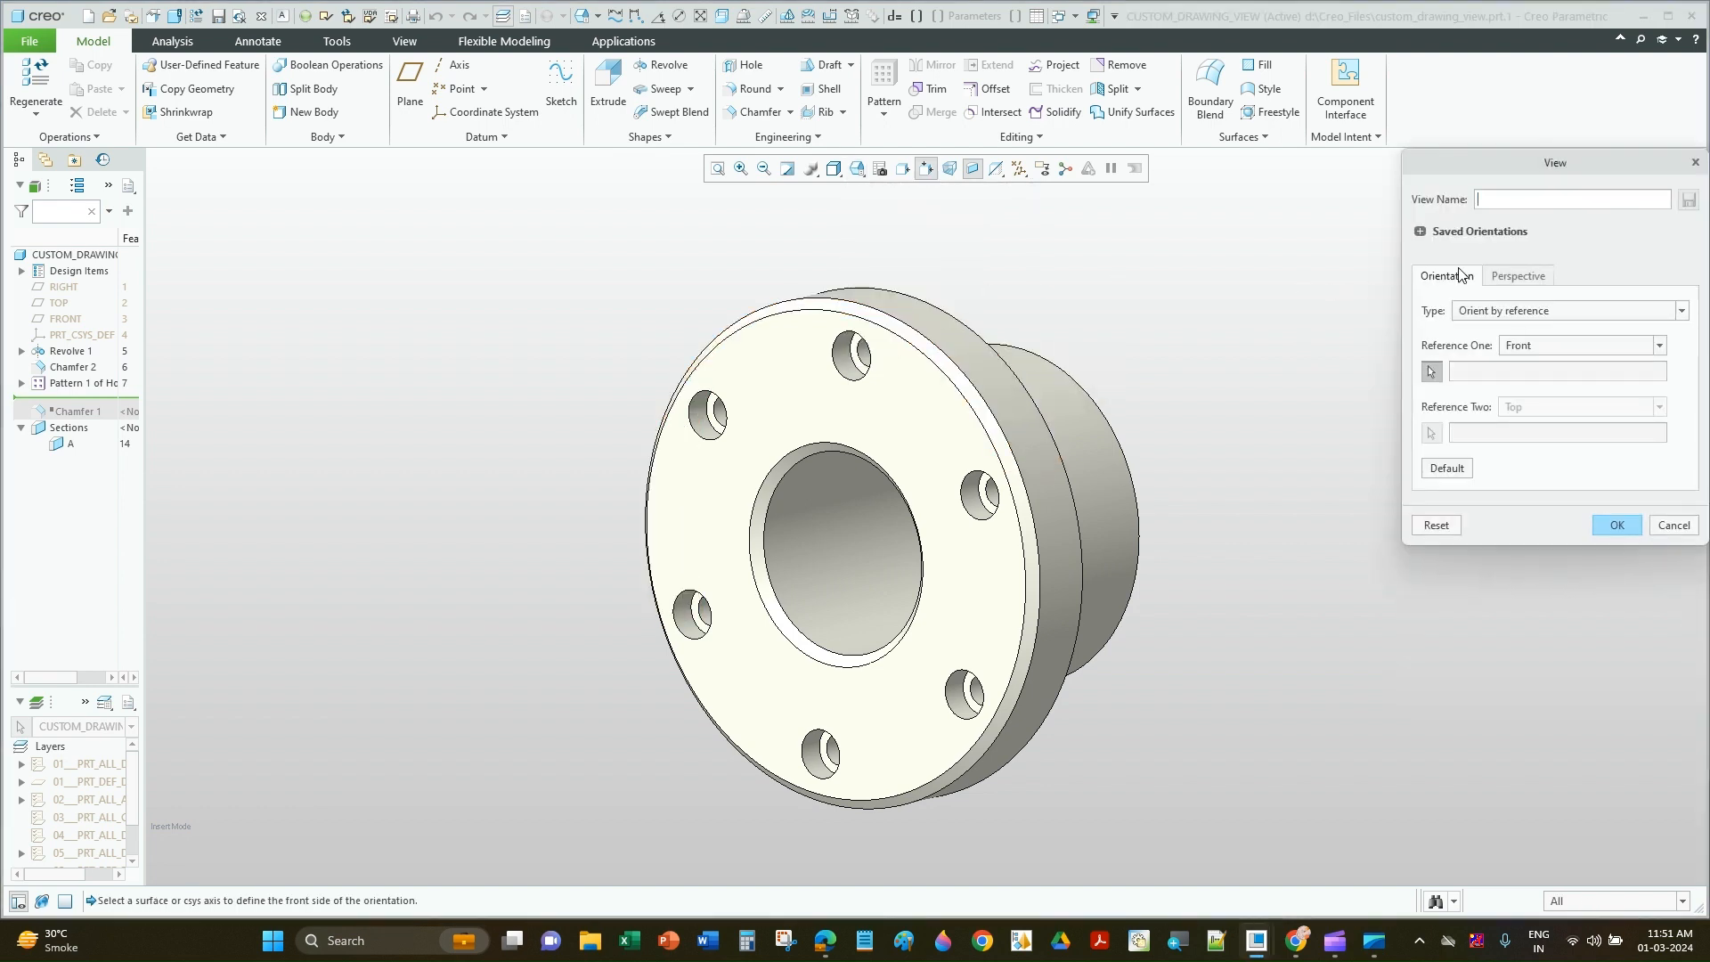
click(1513, 194)
text(I)
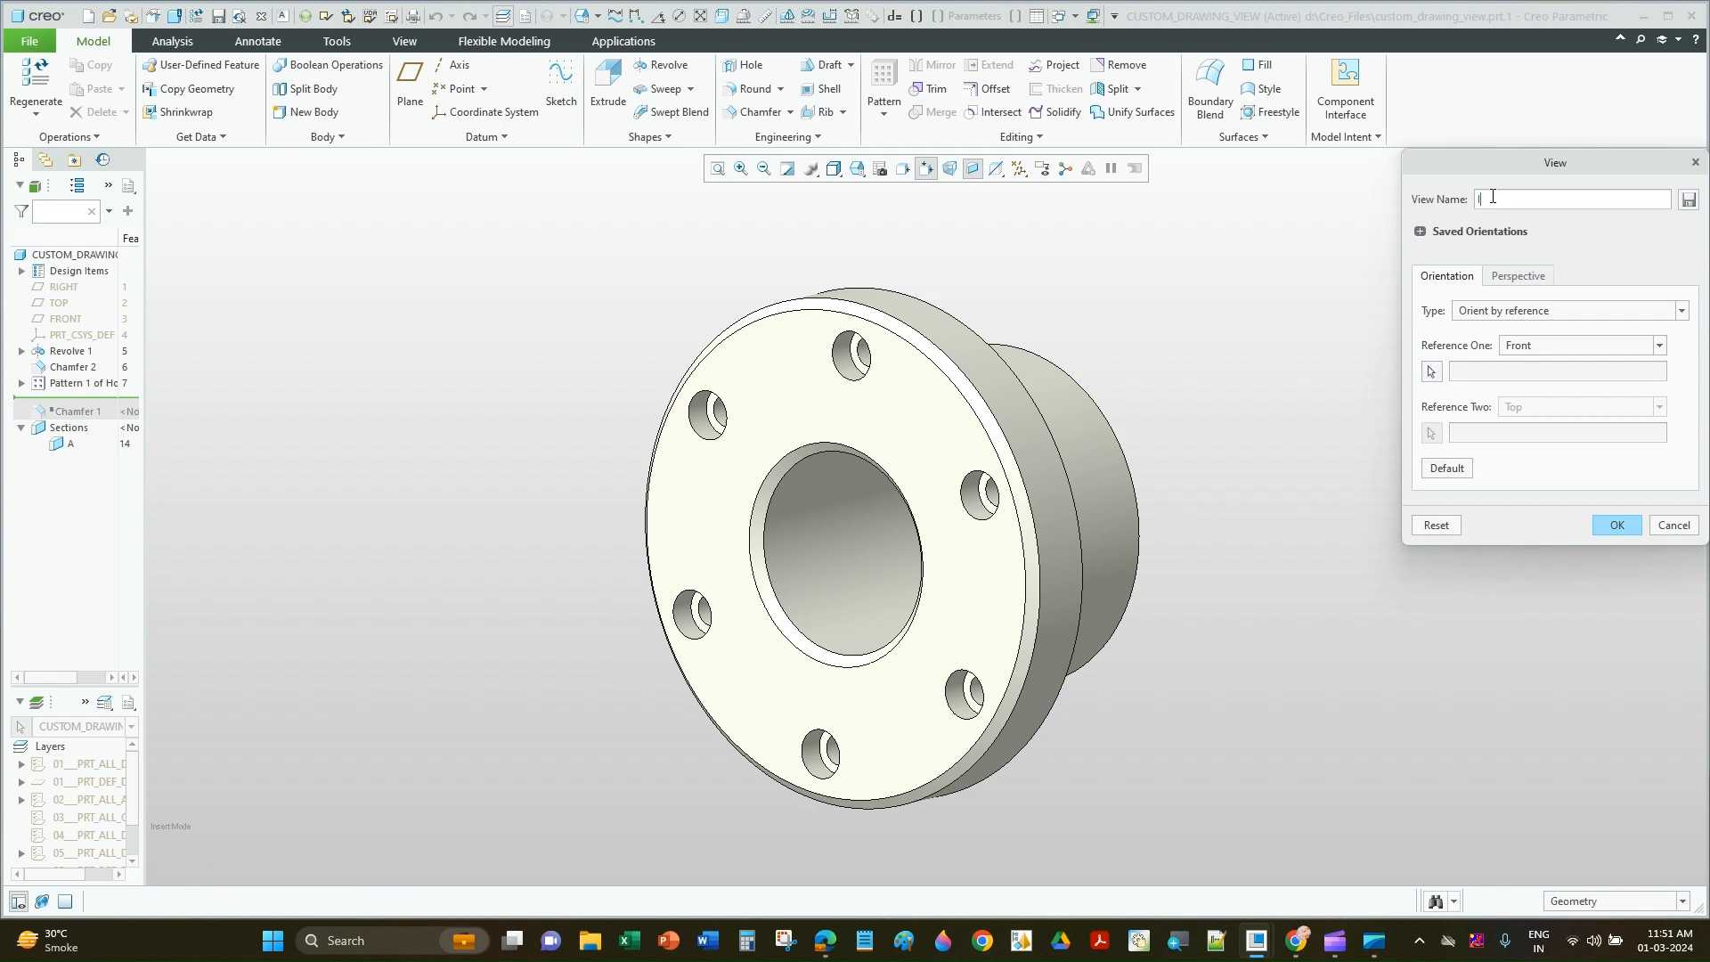
text(so_Drg_View)
click(1689, 199)
click(1617, 526)
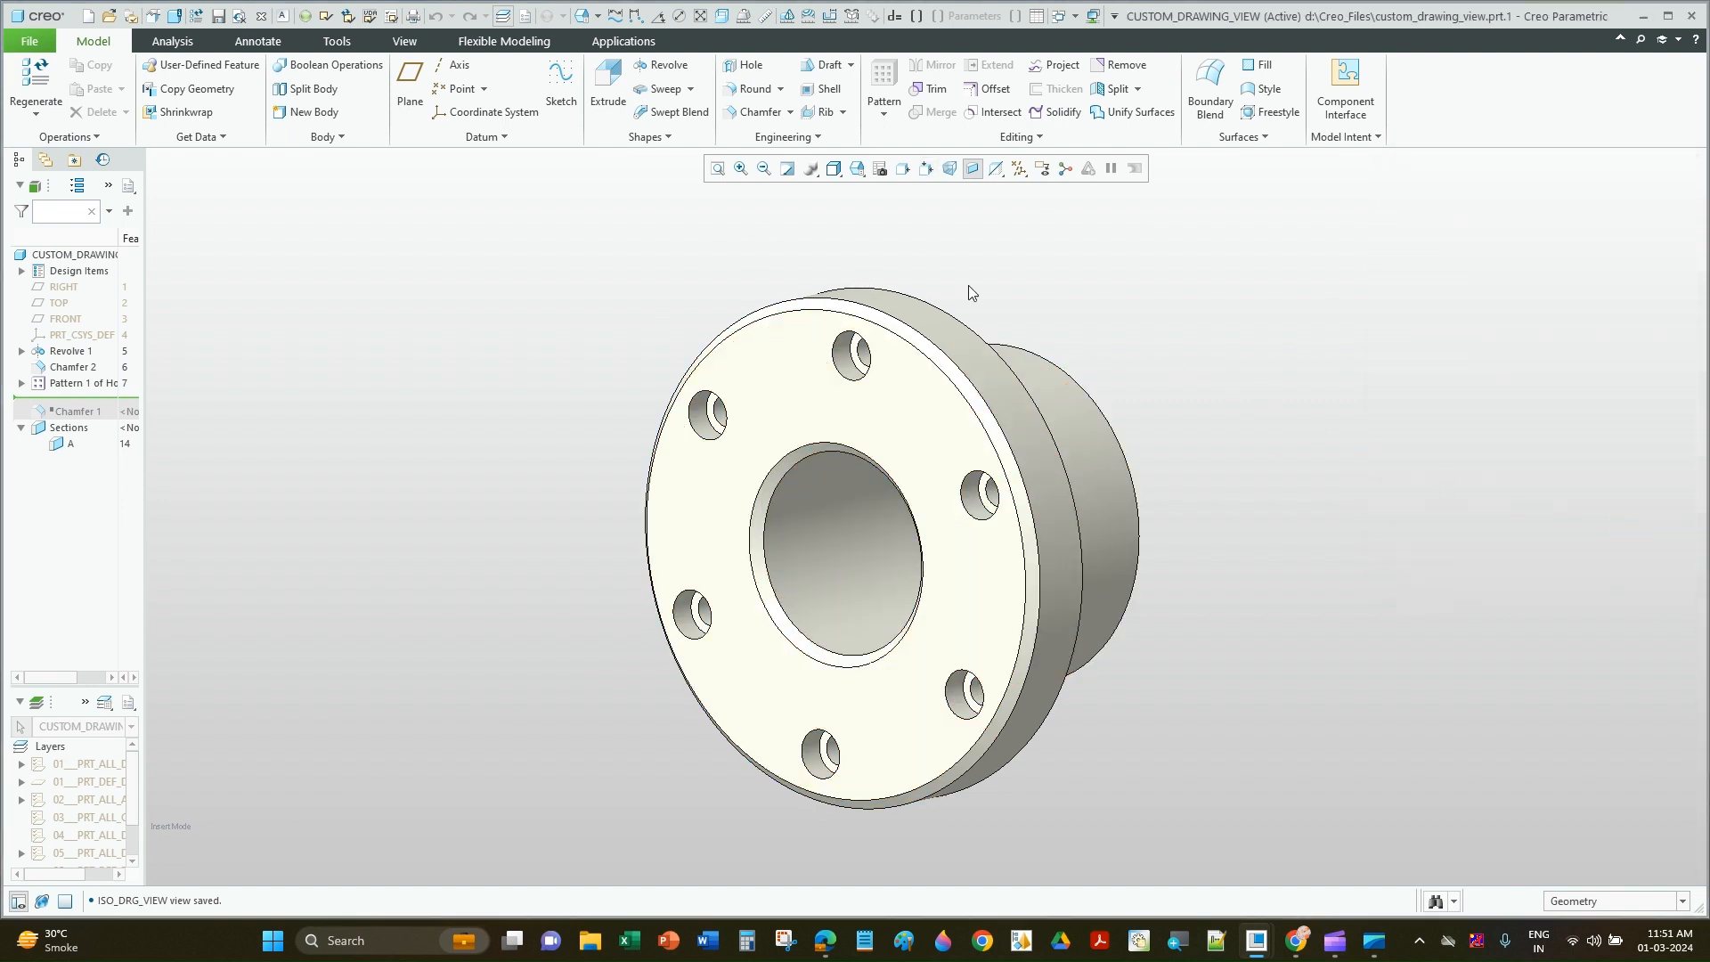
Step: Switch to the drawing window and insert a general view beside the existing 3D view, using No Combined State and the ISO_DRG_VIEW orientation
click(1076, 18)
click(1126, 57)
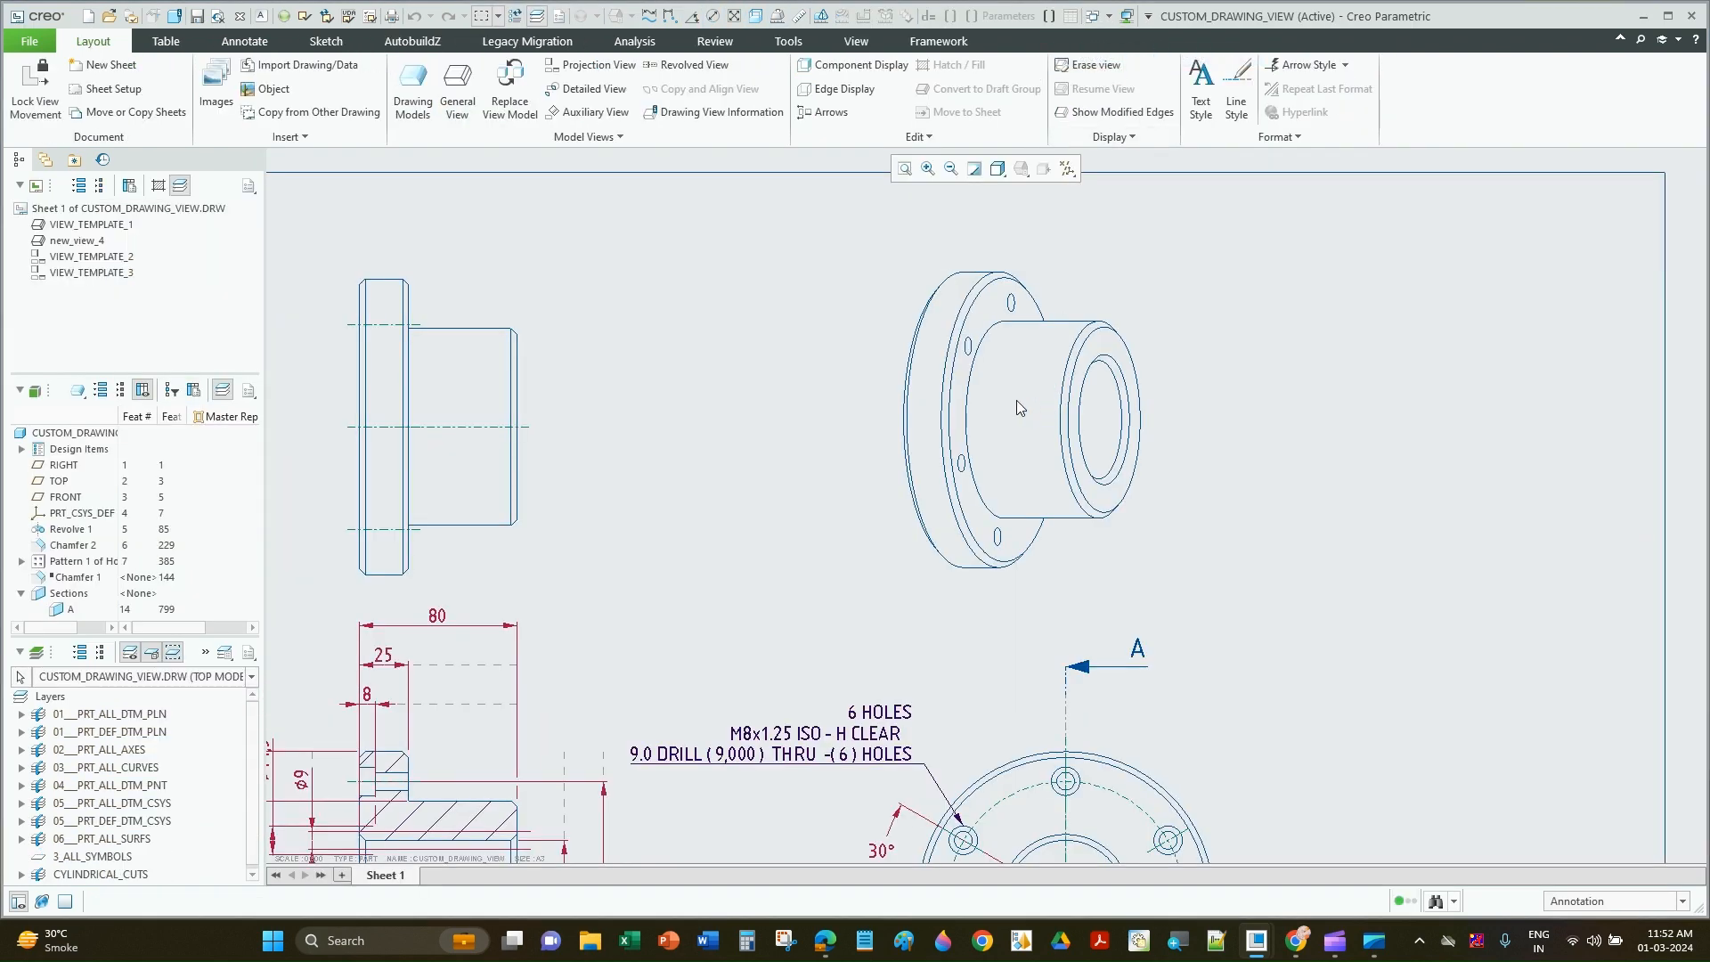
click(456, 95)
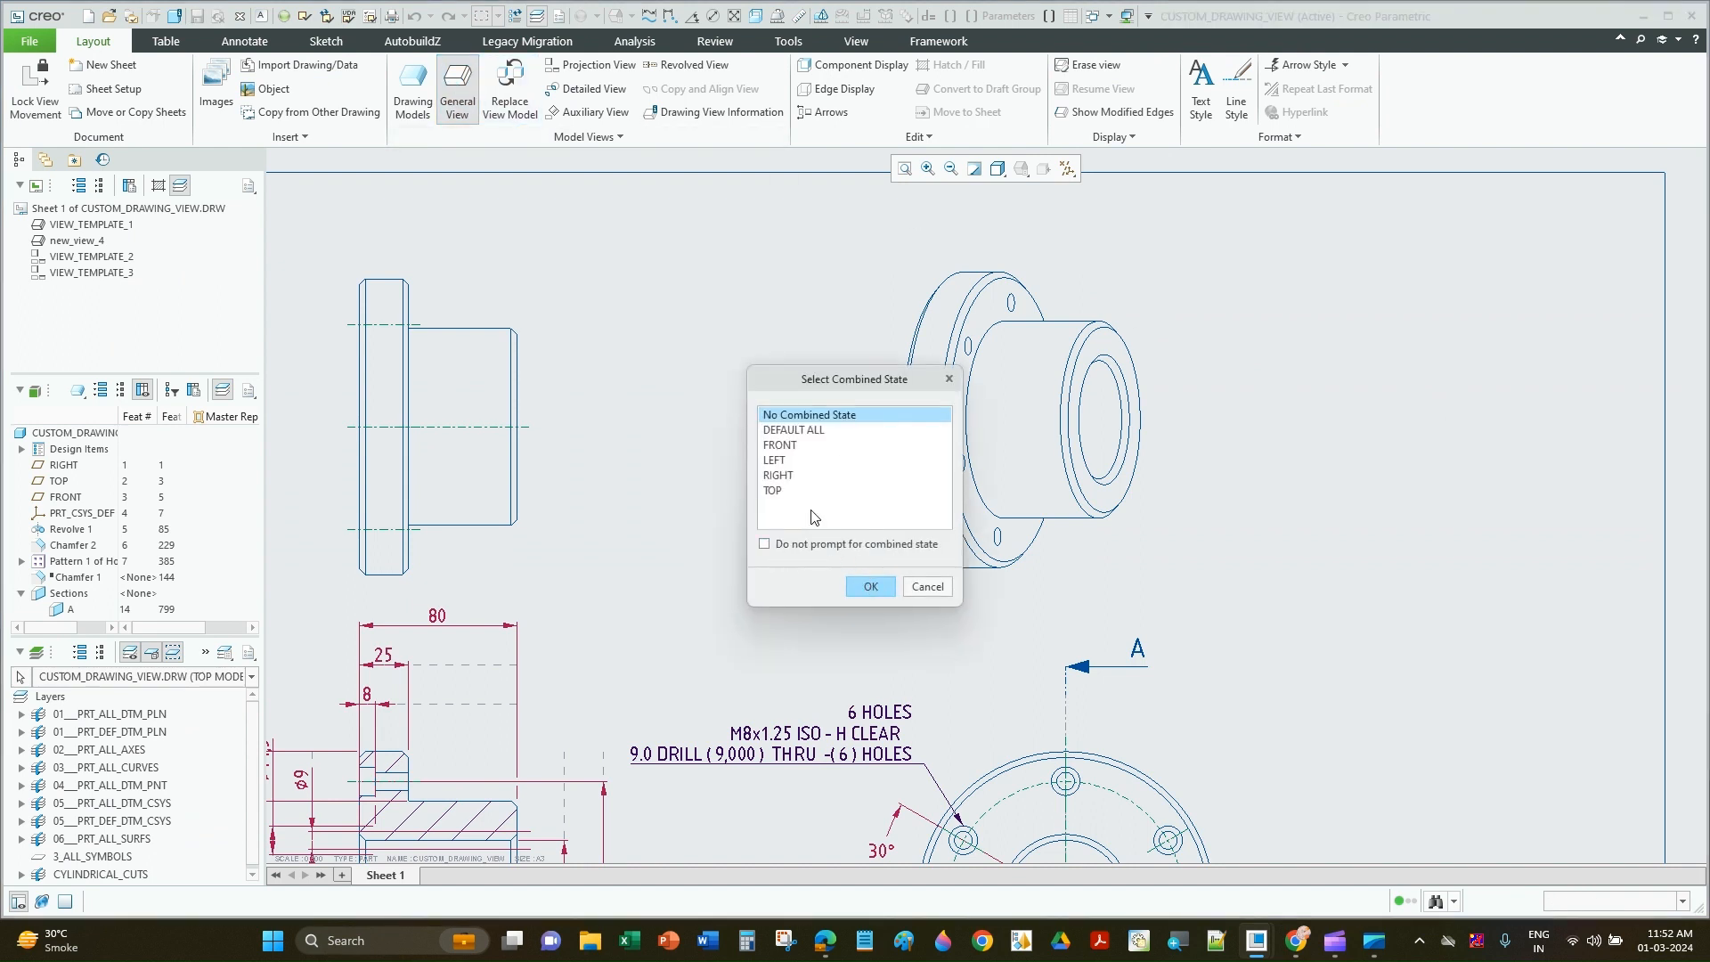
click(870, 585)
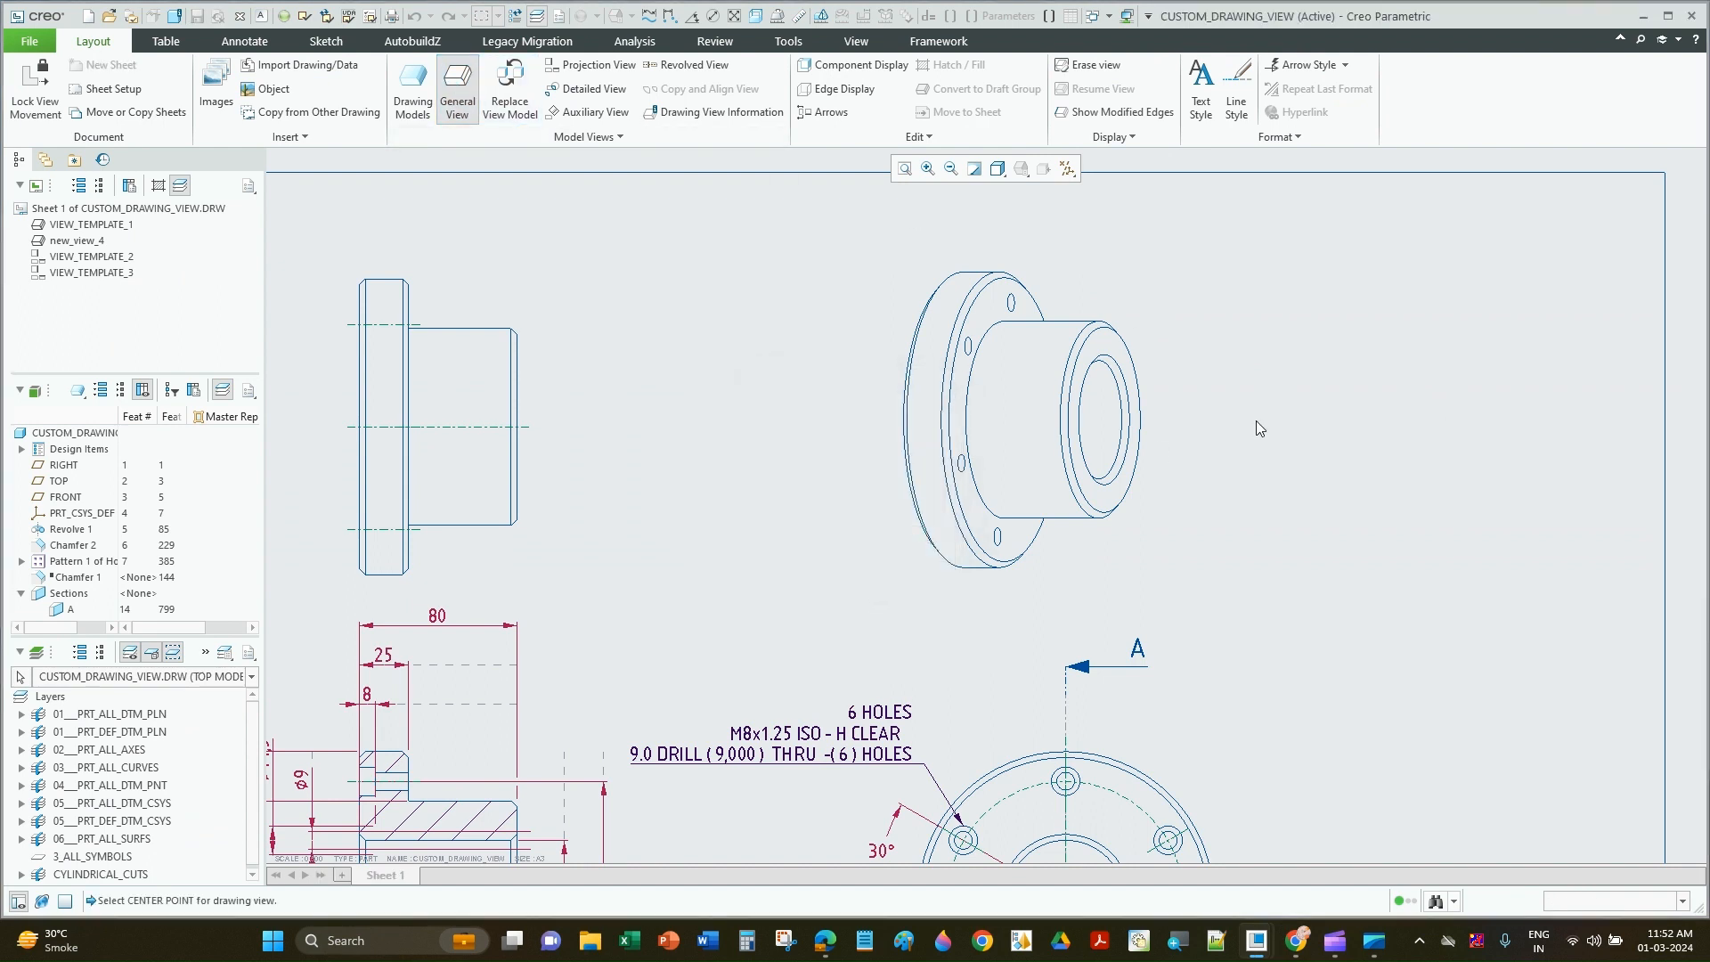
click(1431, 392)
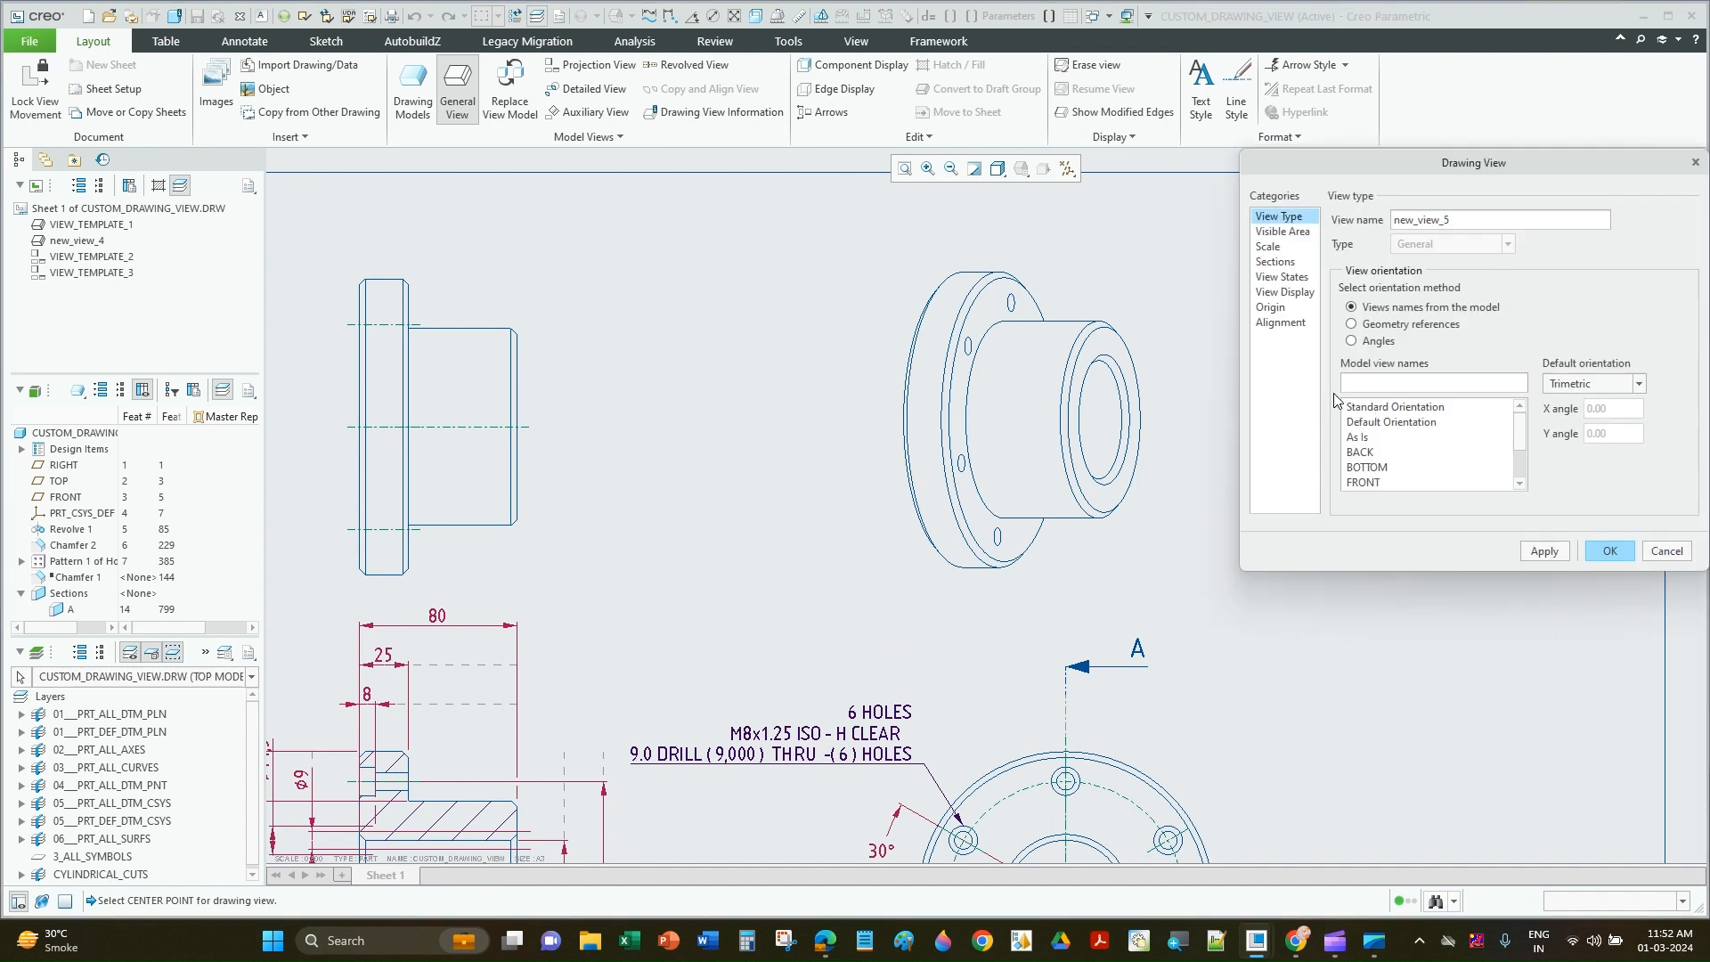
scroll(1482, 446, down, 2)
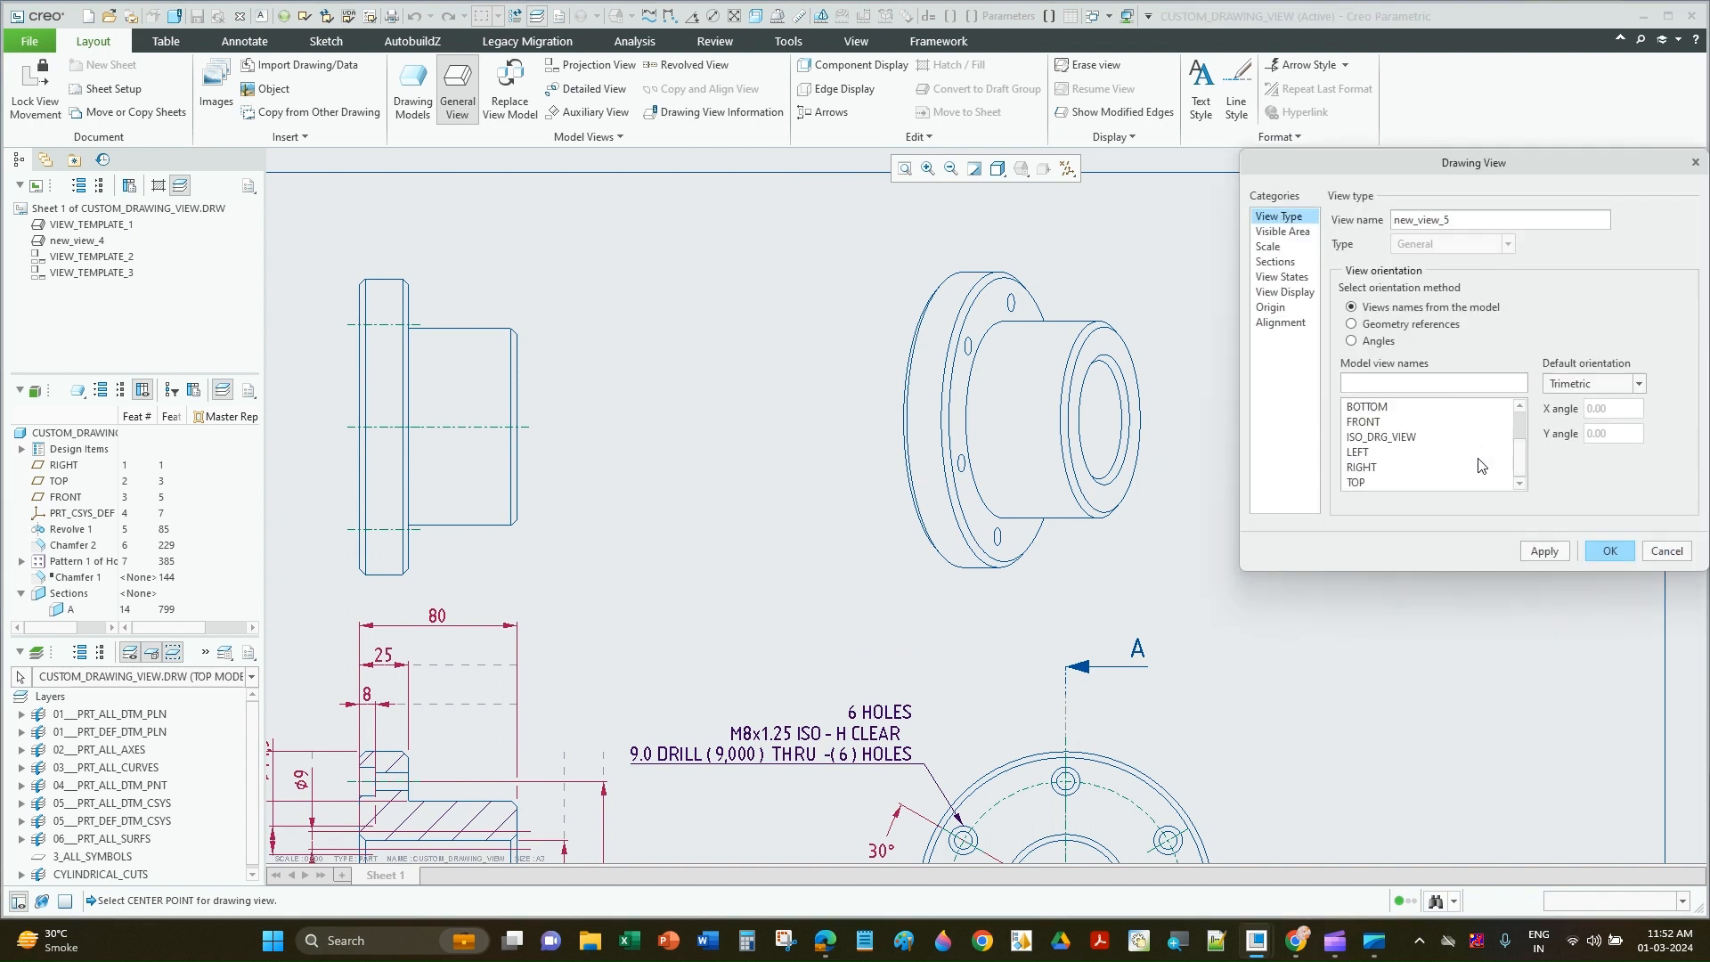
click(1378, 438)
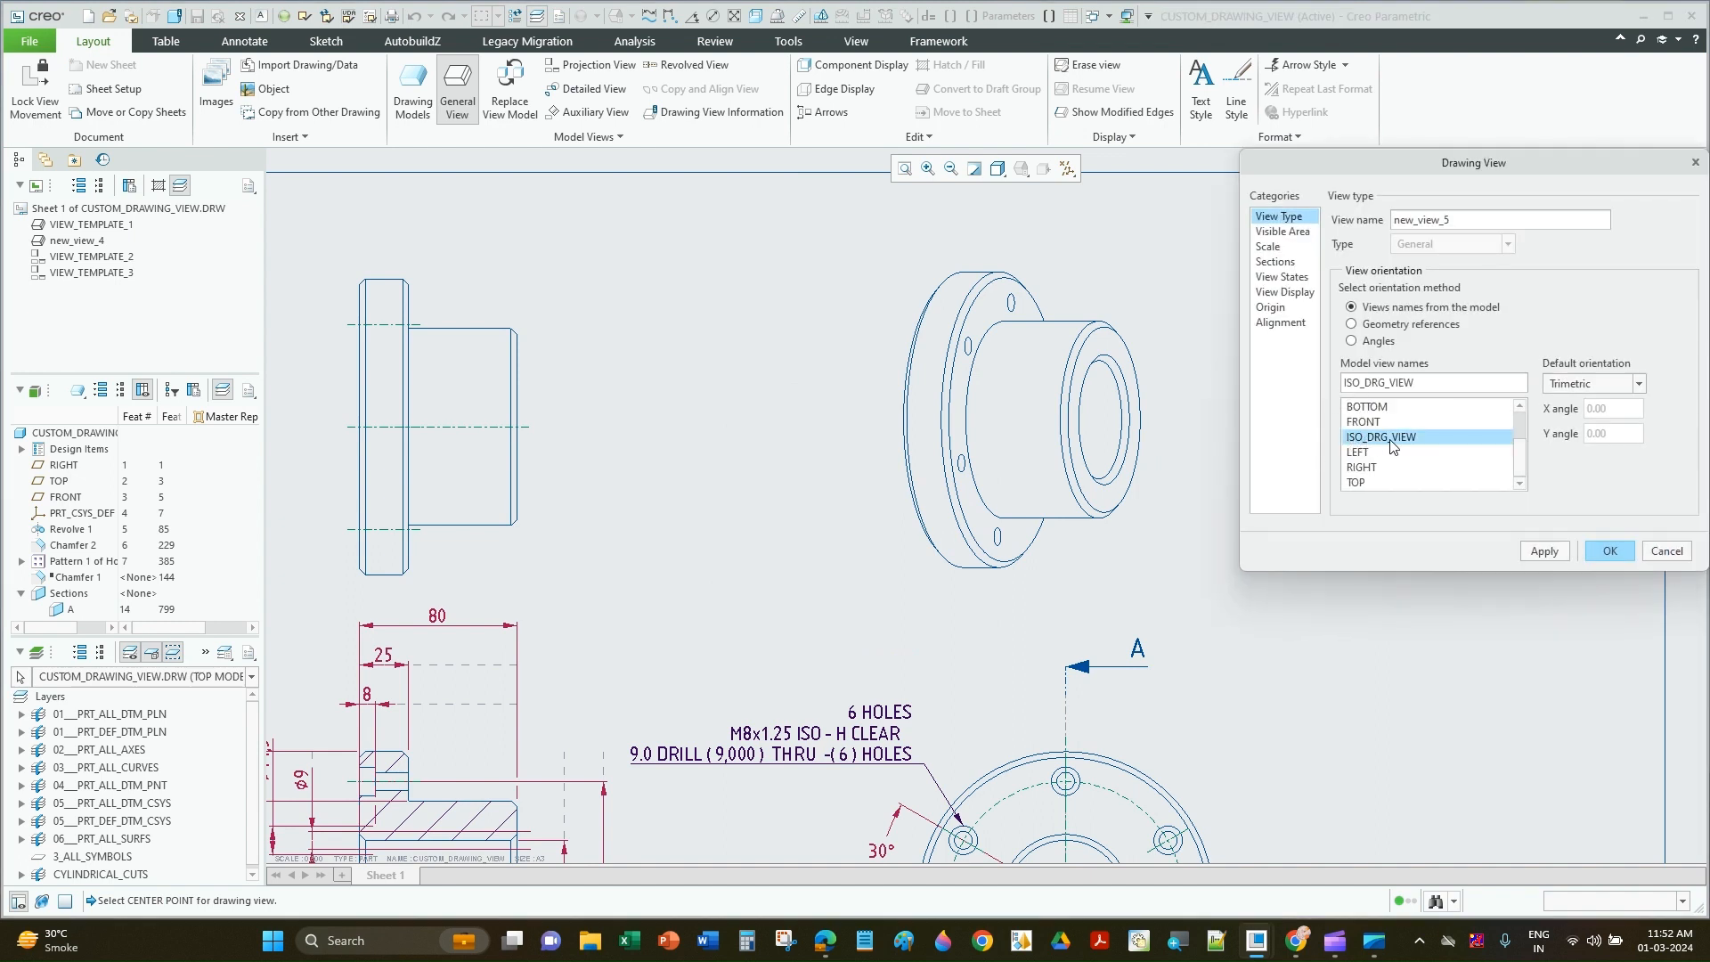
click(1550, 553)
click(1617, 553)
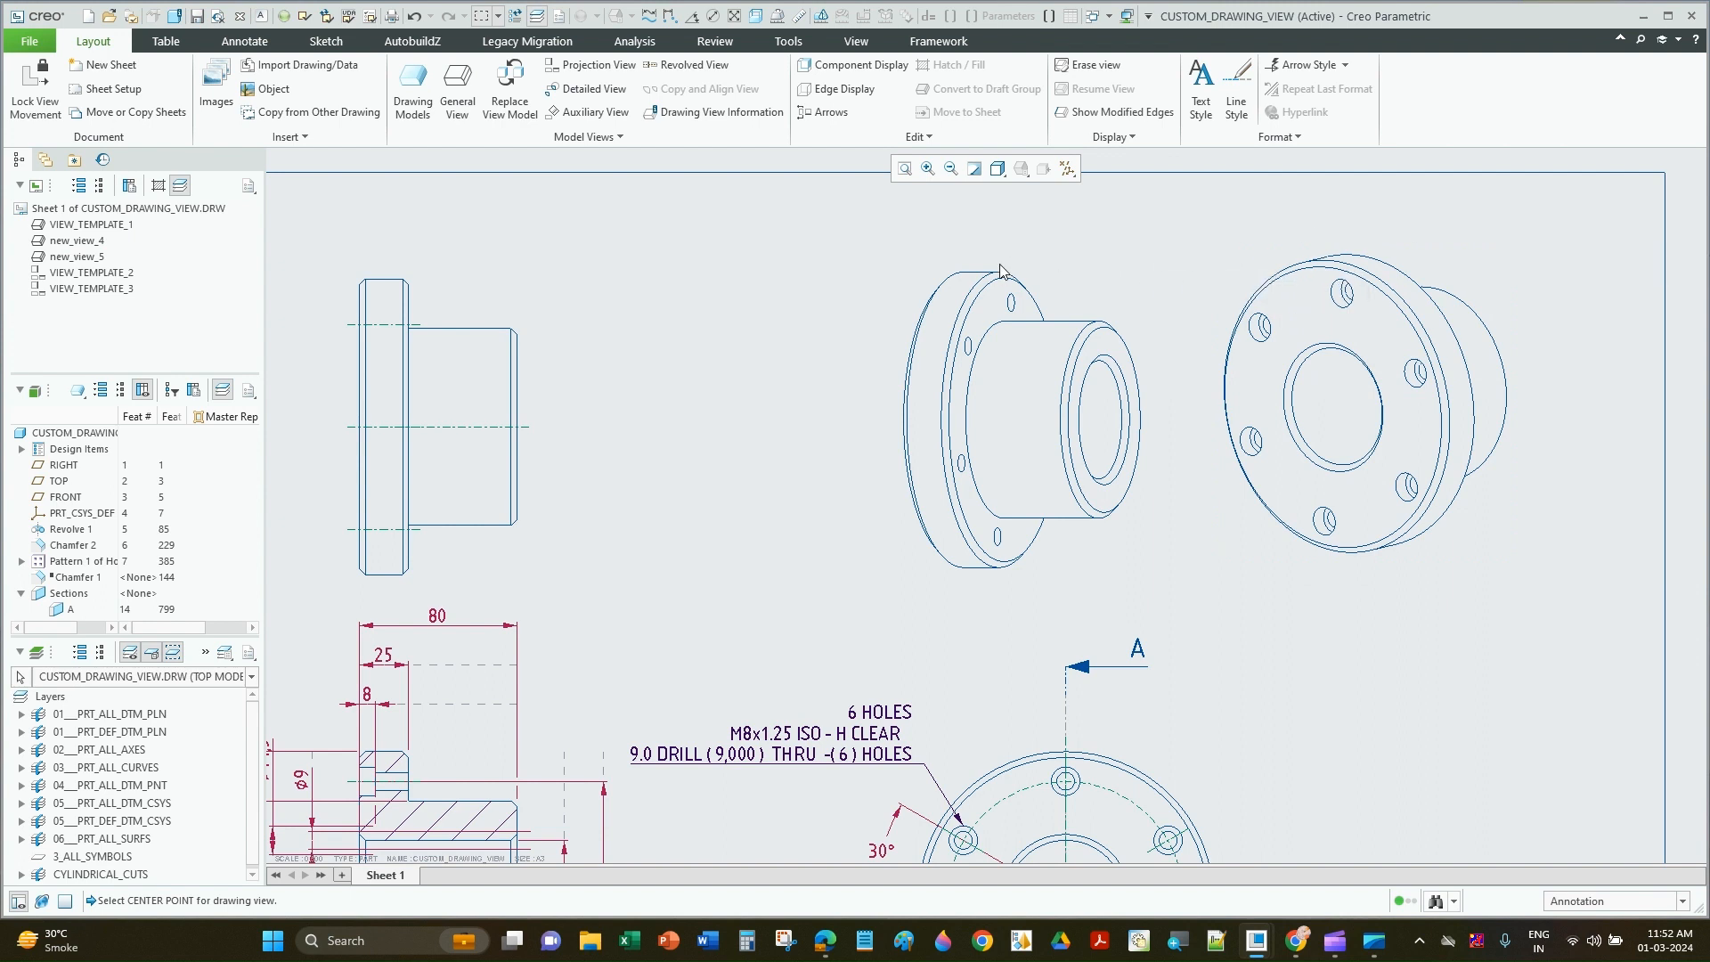
Step: Set the selection filter to General and delete the old 3D view in Default Orientation
click(1051, 301)
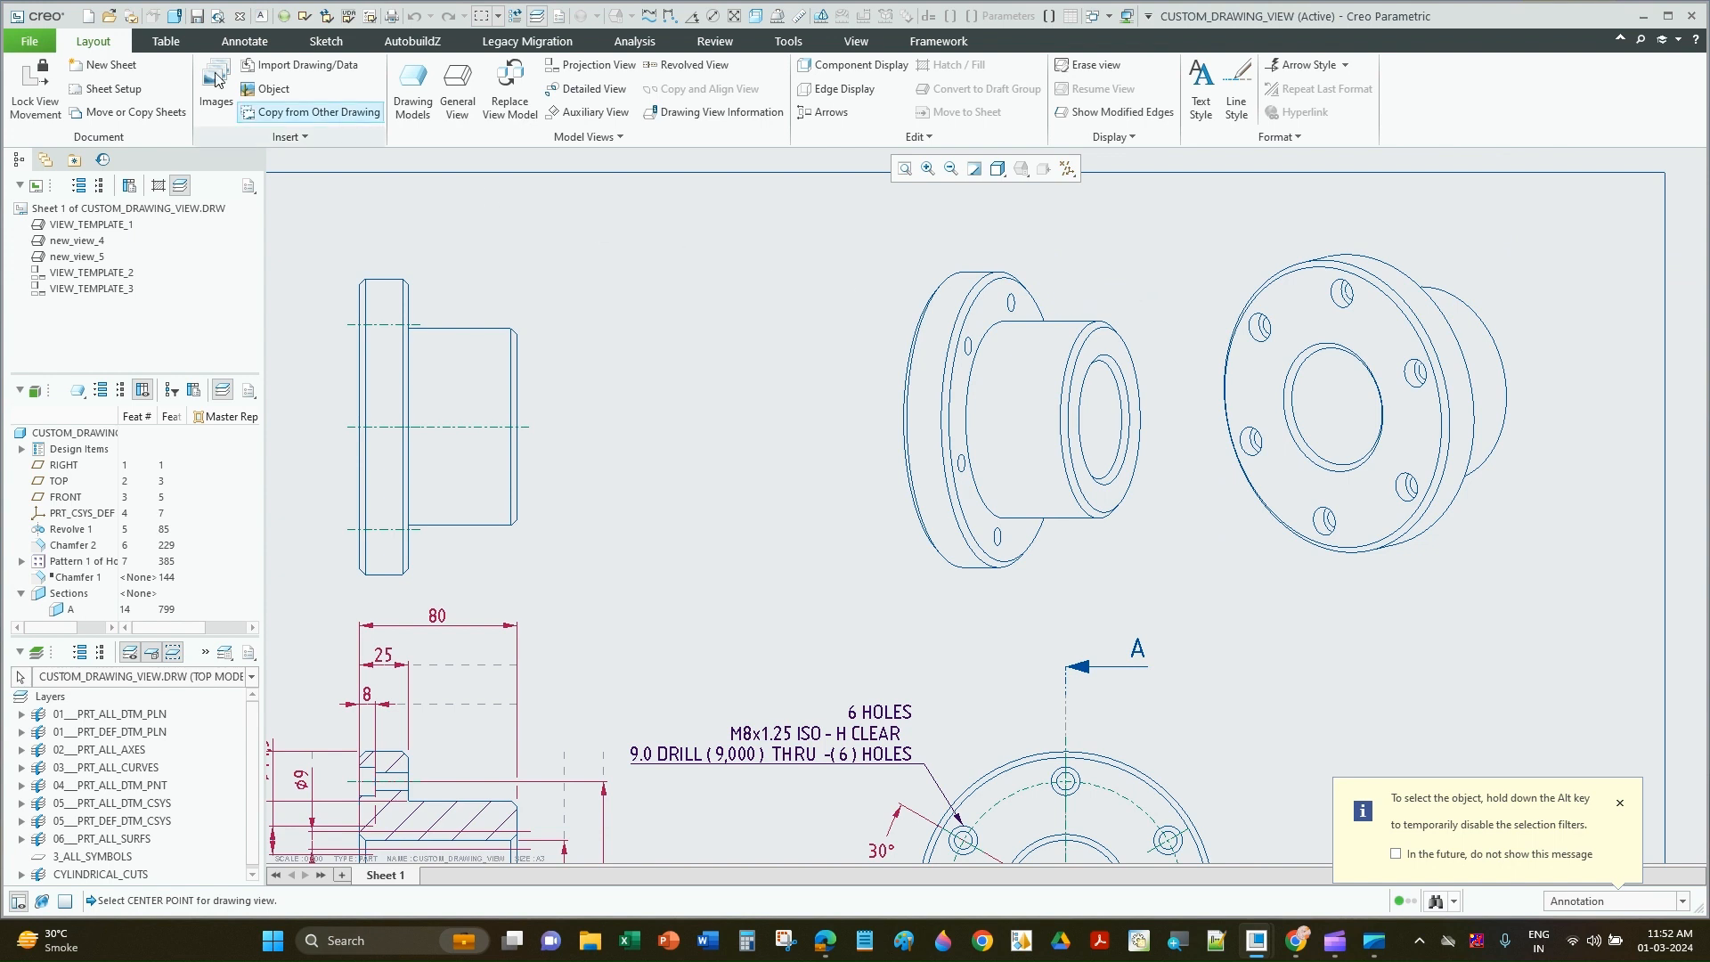
click(1574, 900)
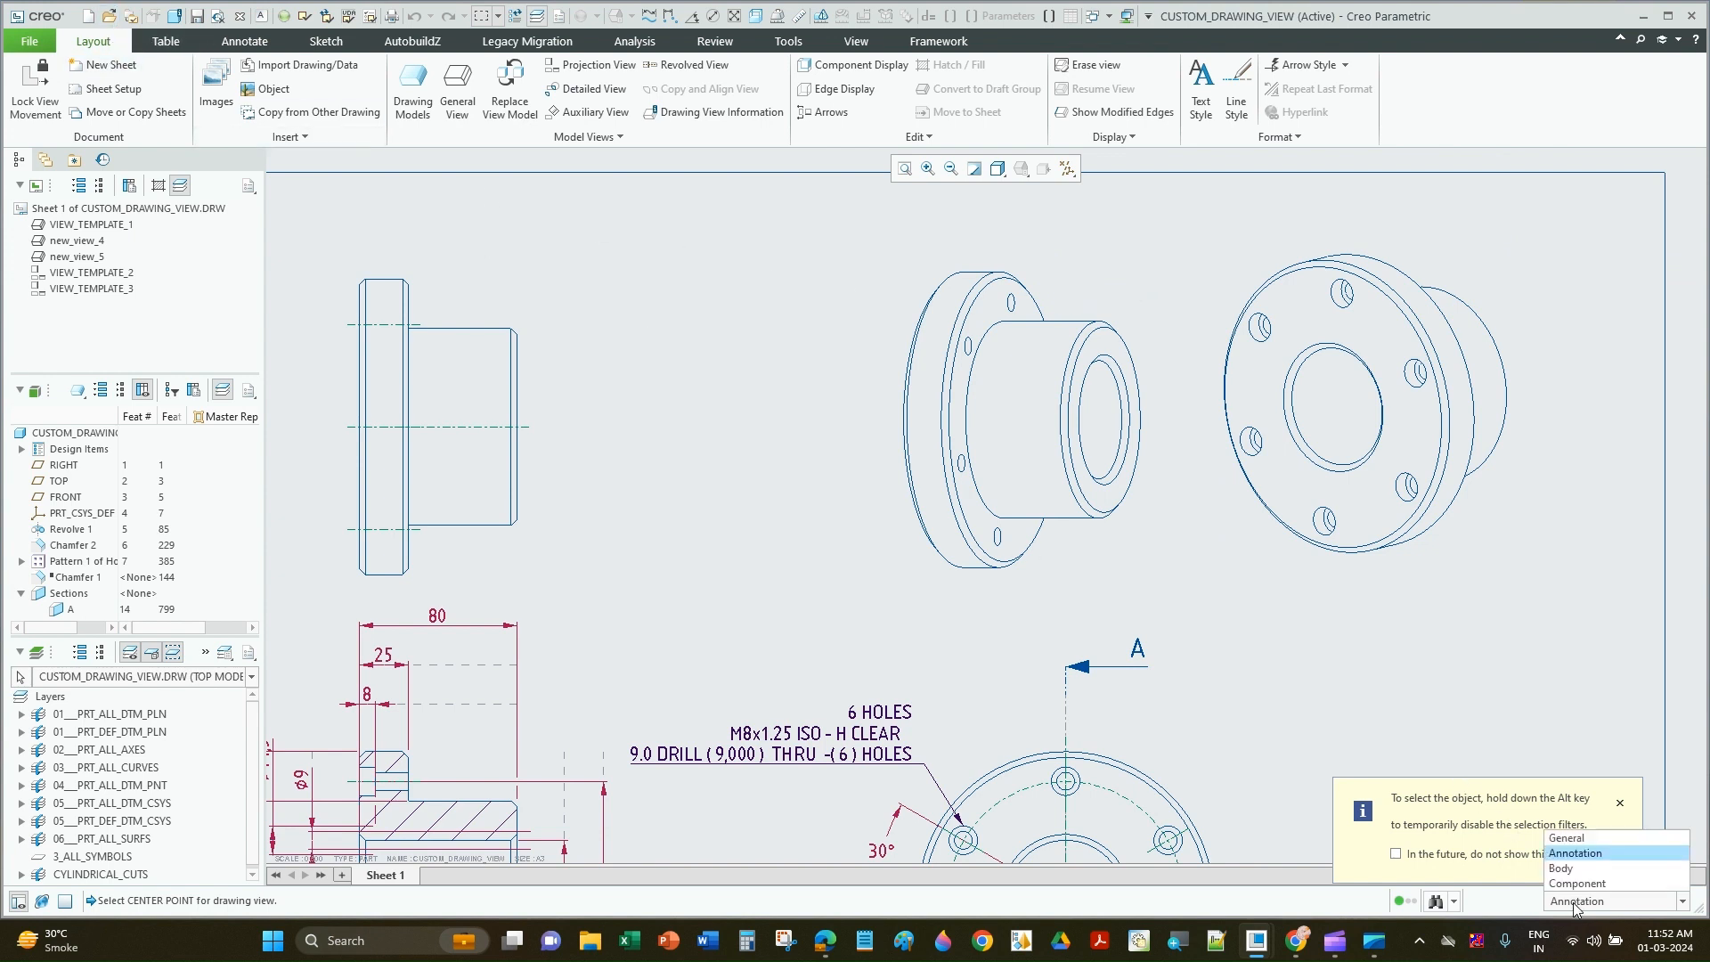
click(1576, 699)
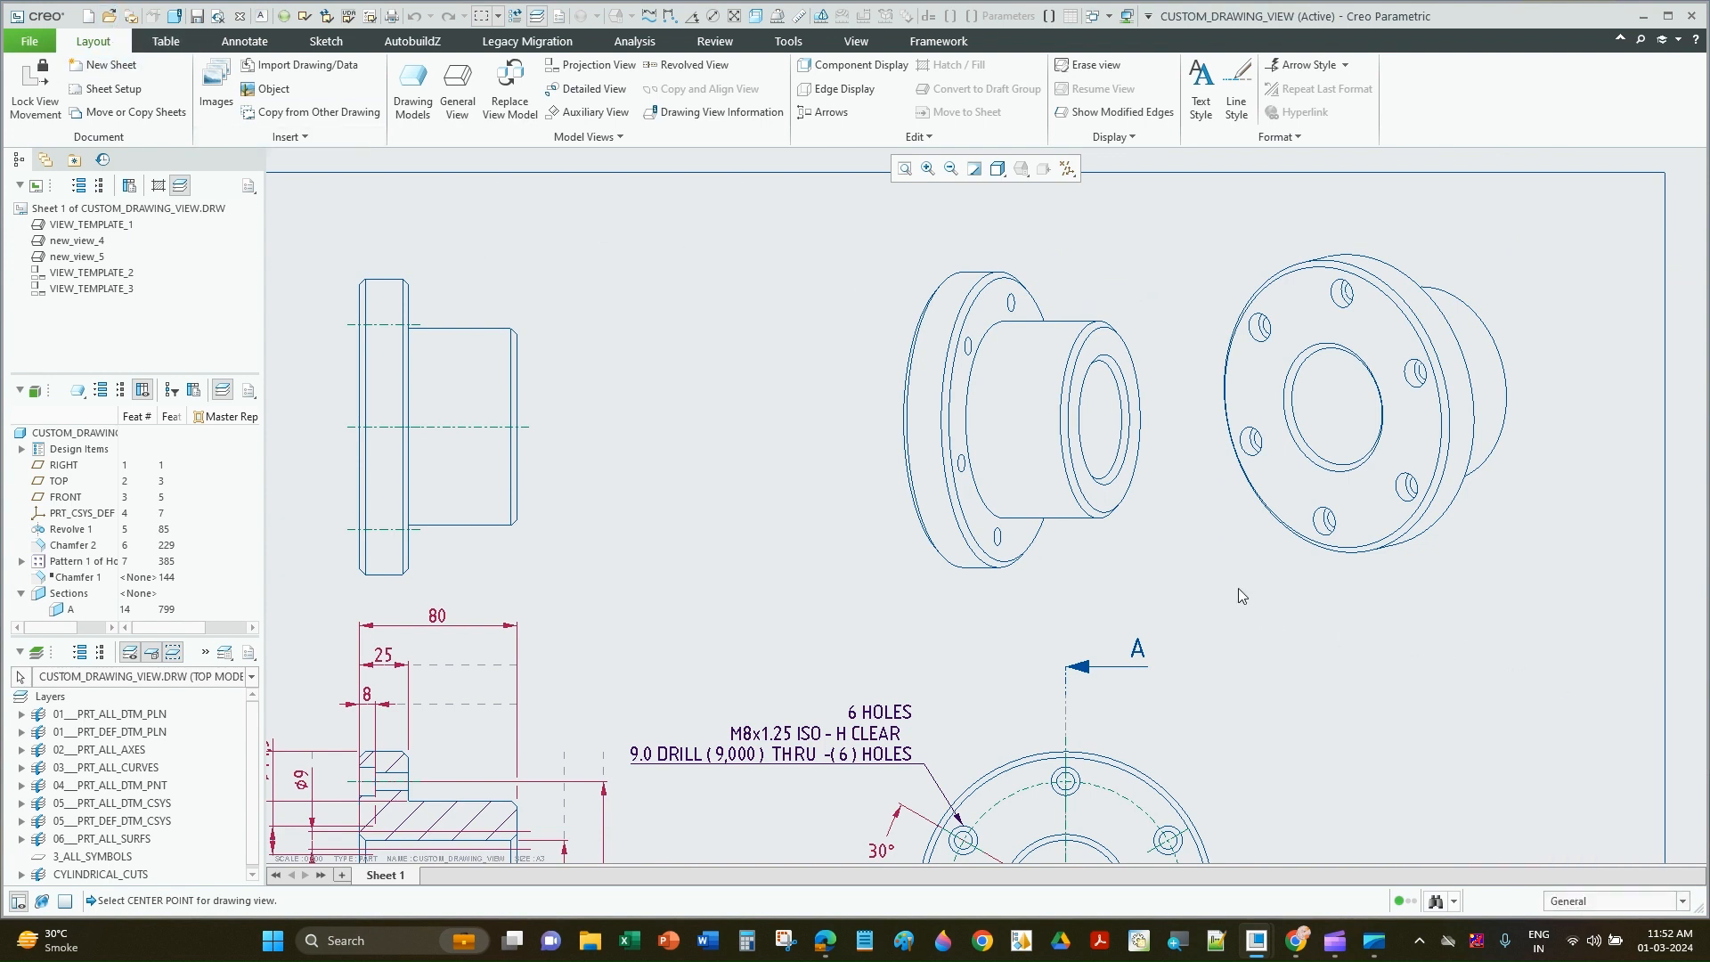
click(960, 365)
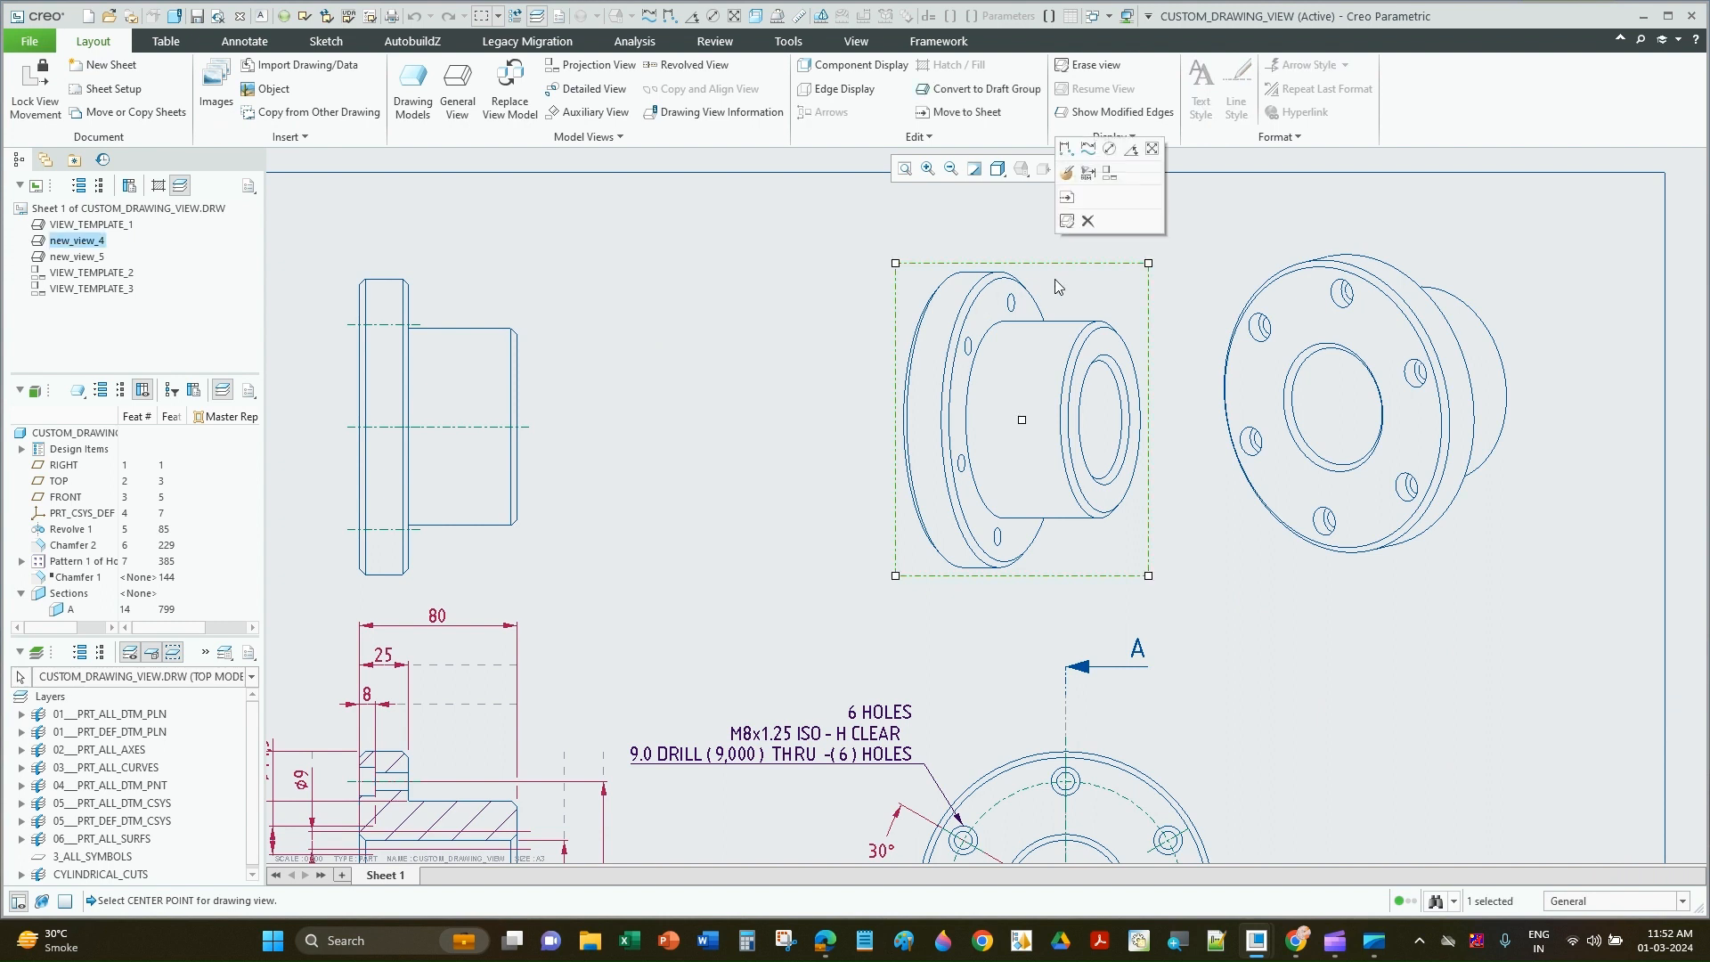
key(Delete)
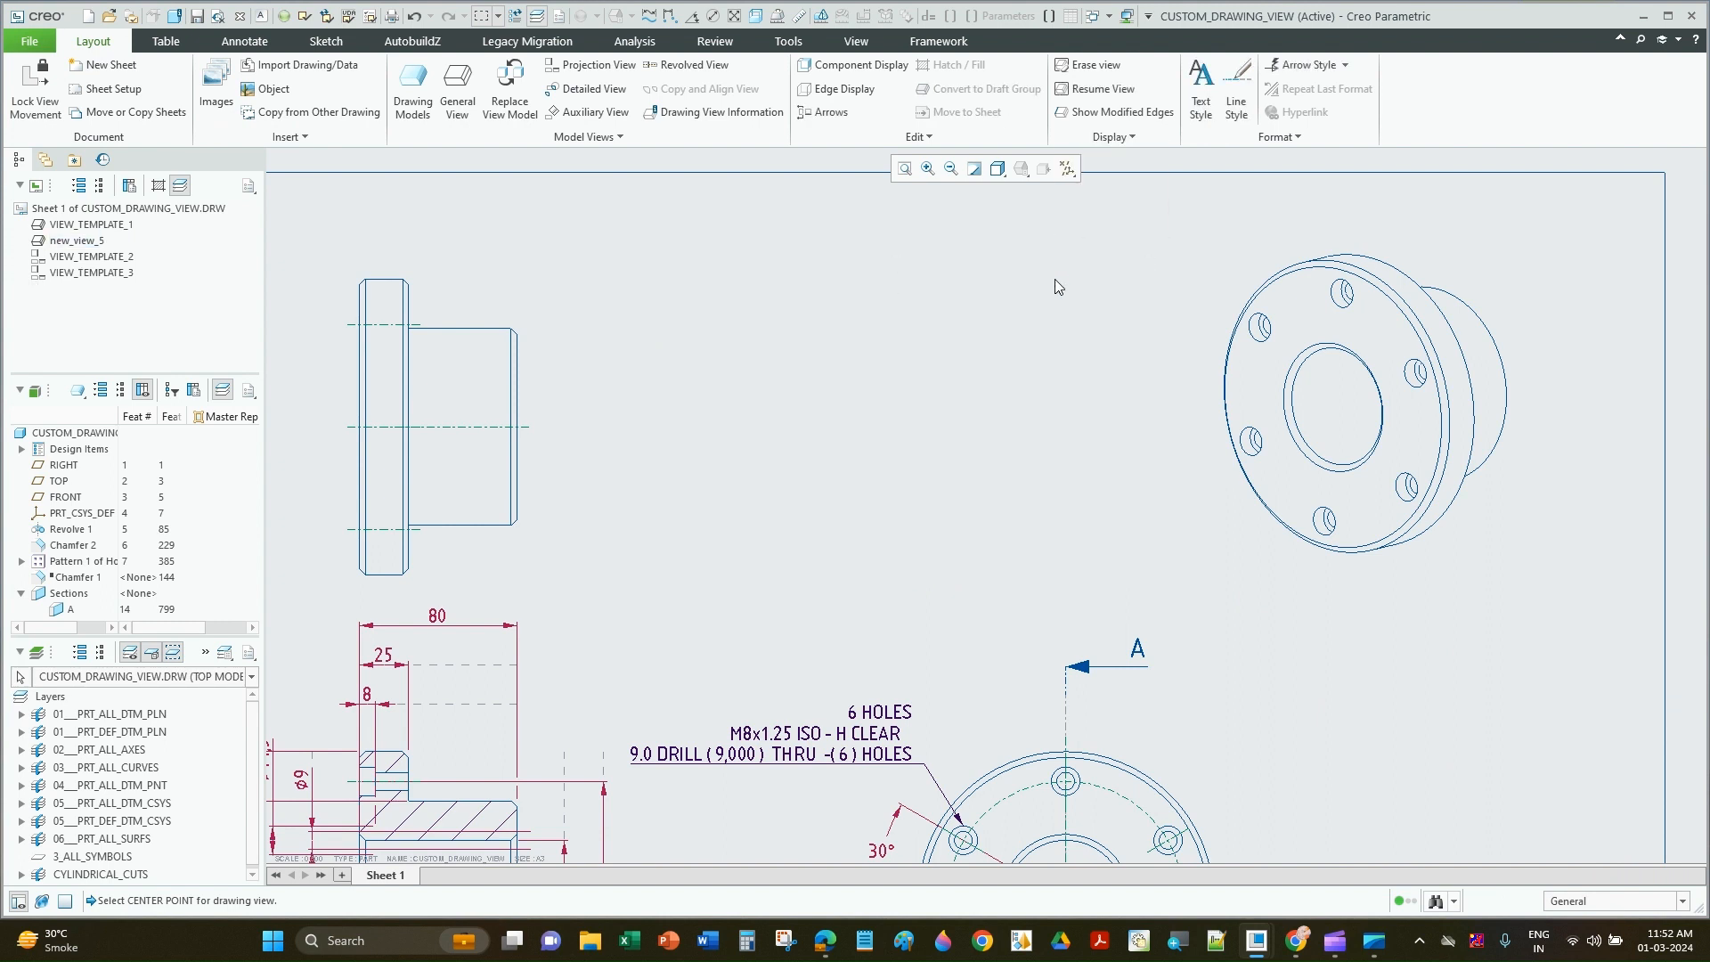
scroll(1626, 295, up, 2)
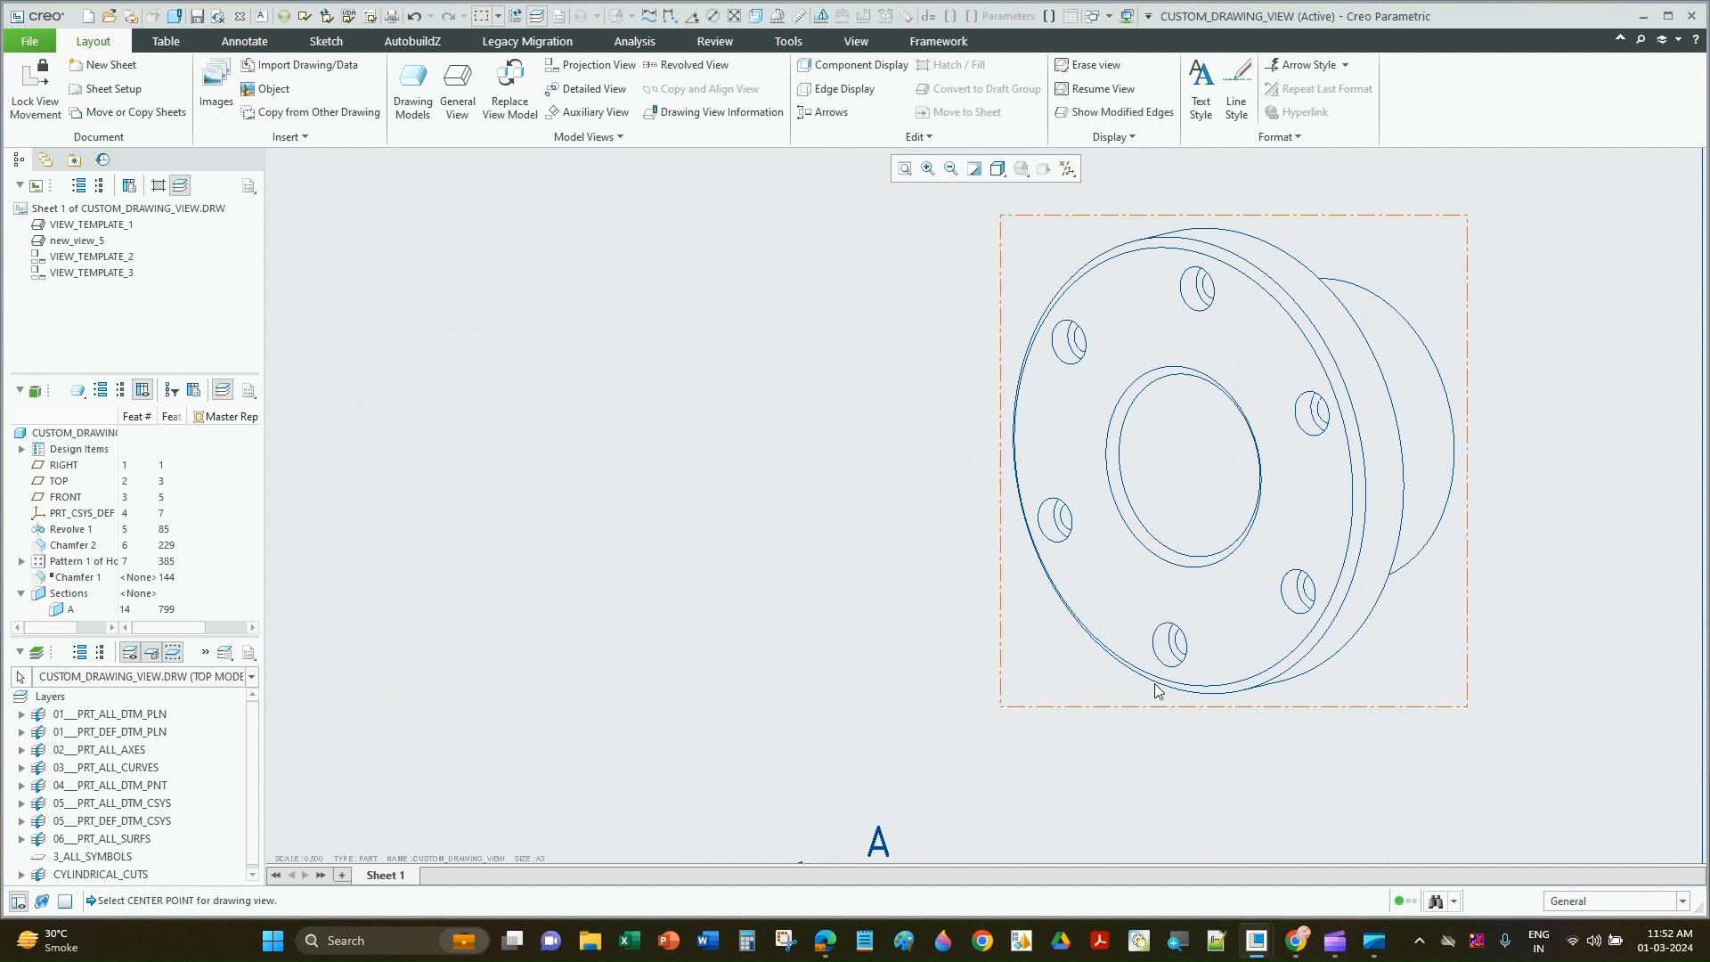
scroll(1181, 468, down, 2)
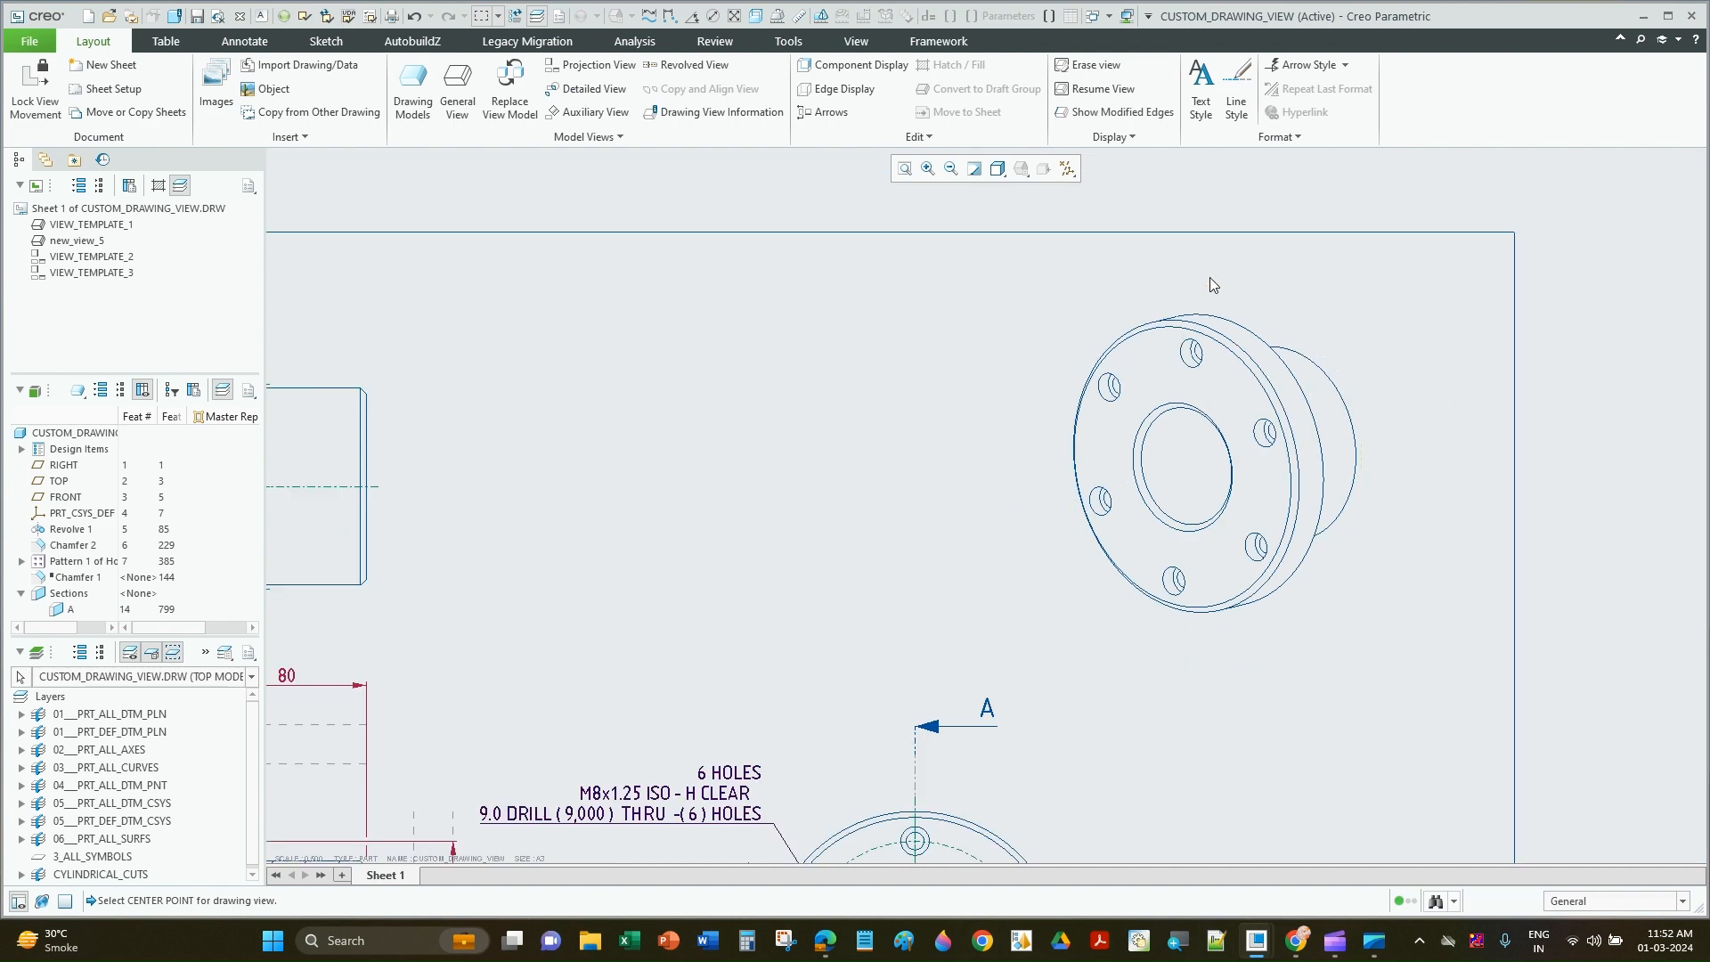
scroll(1055, 601, down, 3)
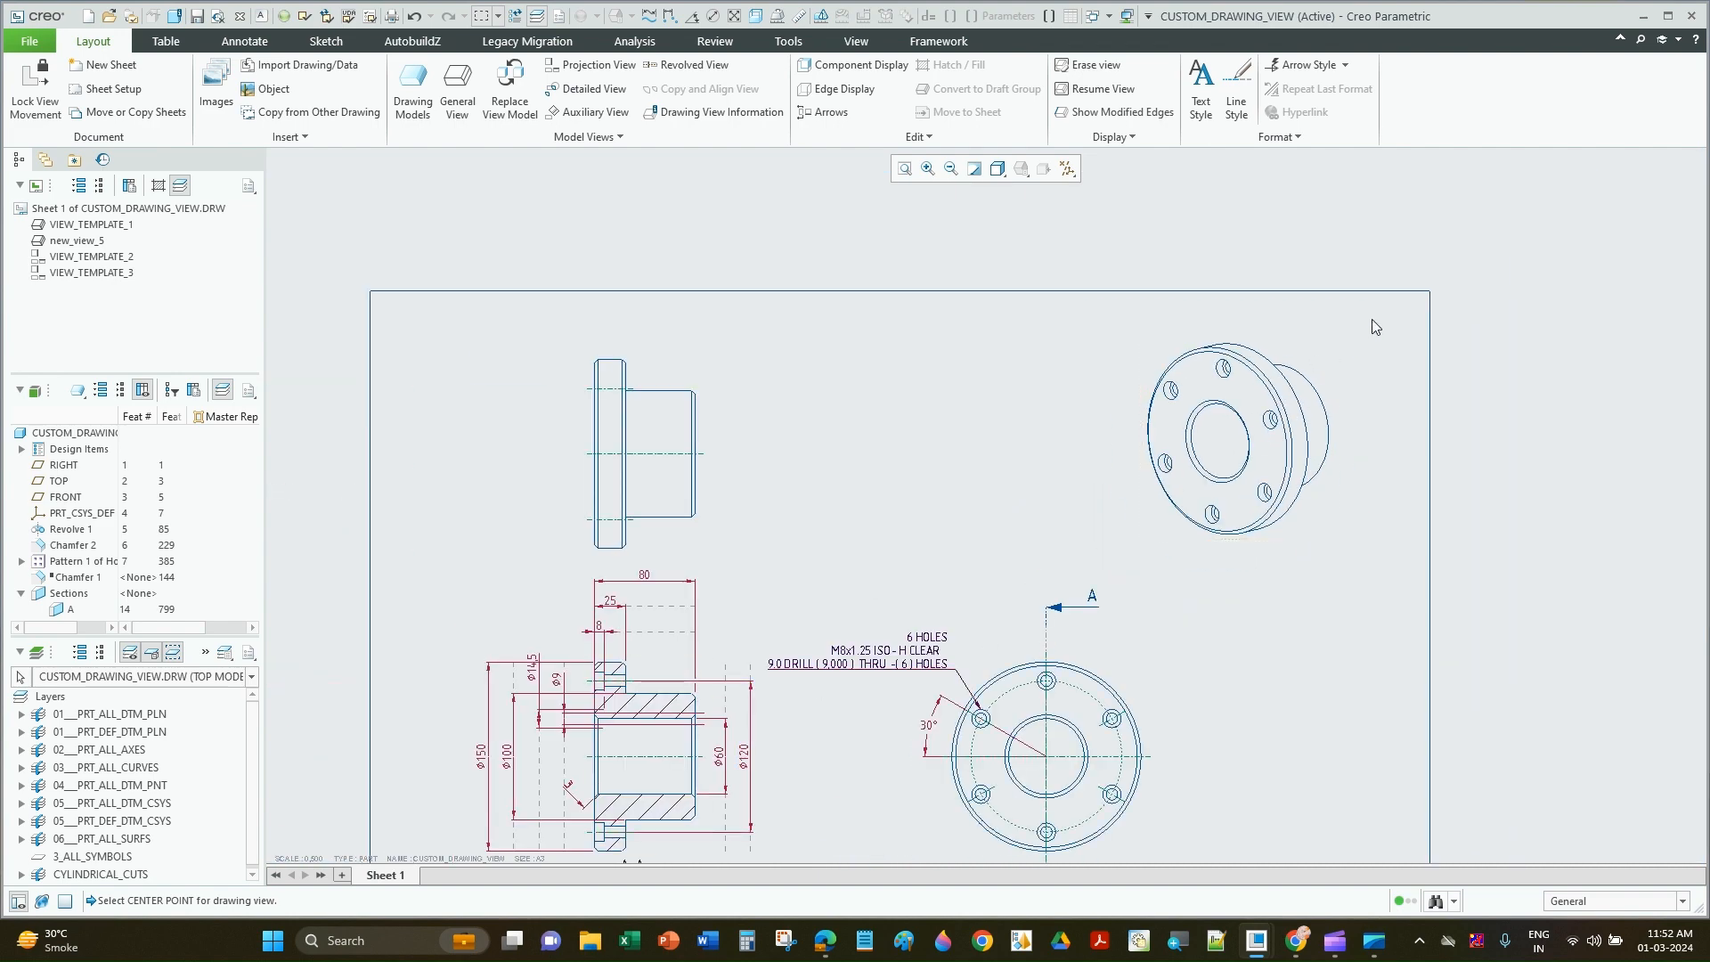
scroll(1300, 338, up, 3)
double_click(1279, 358)
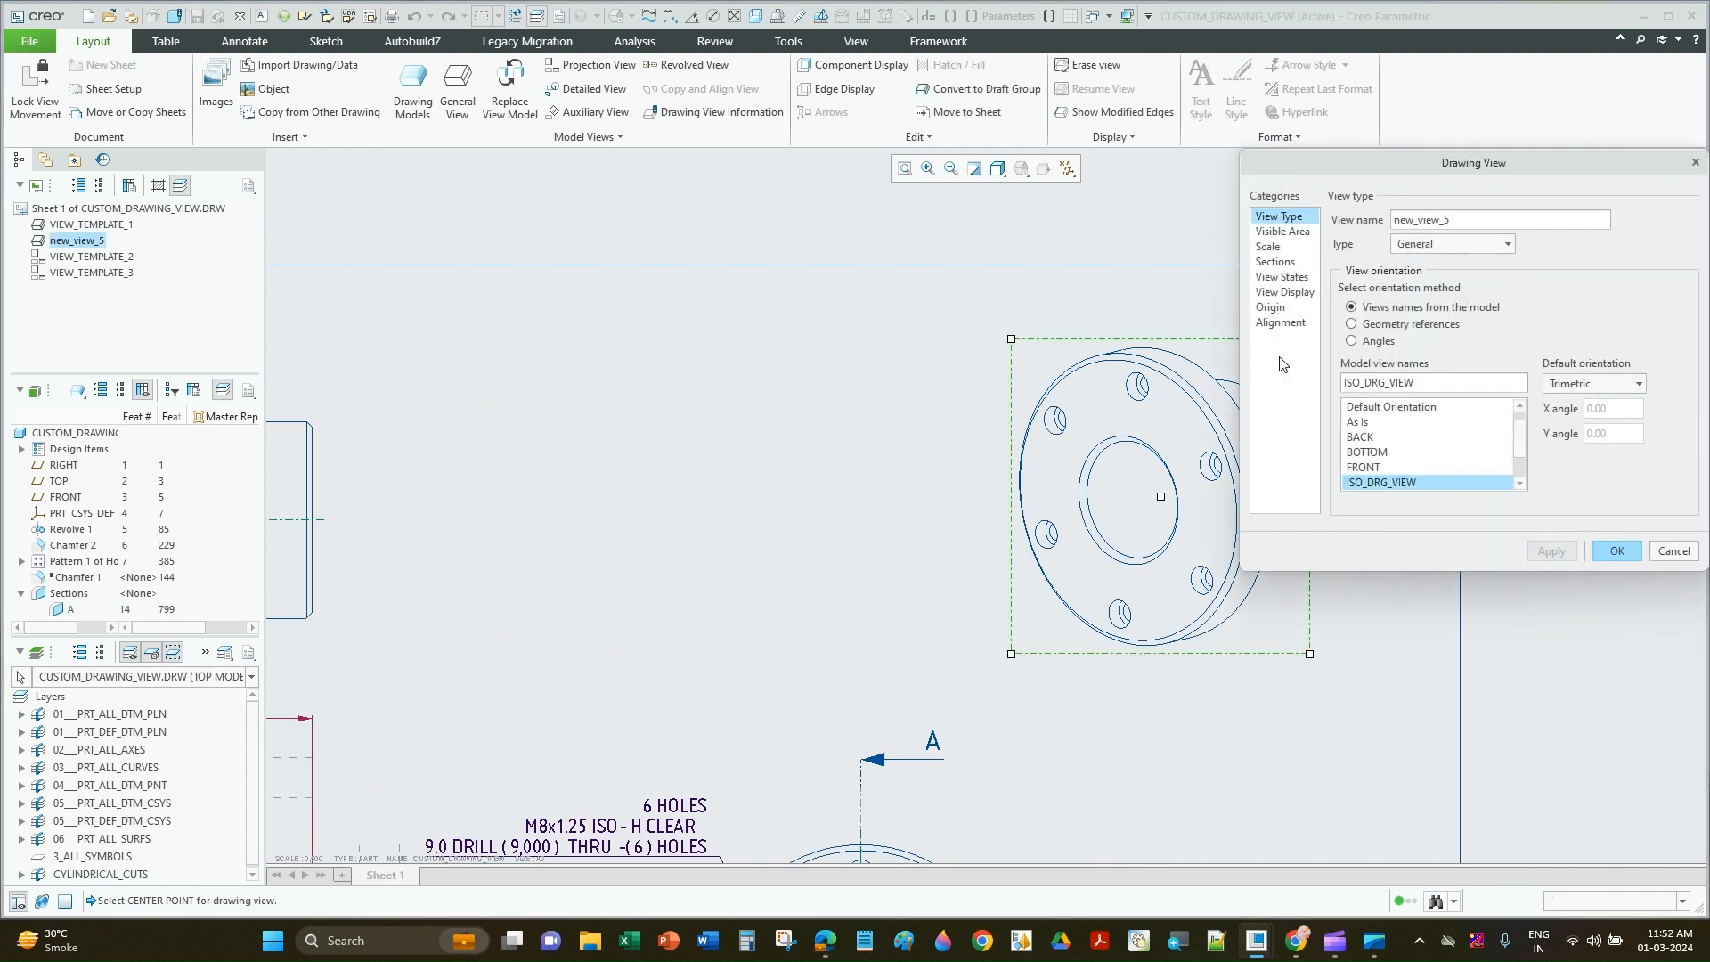
click(1281, 262)
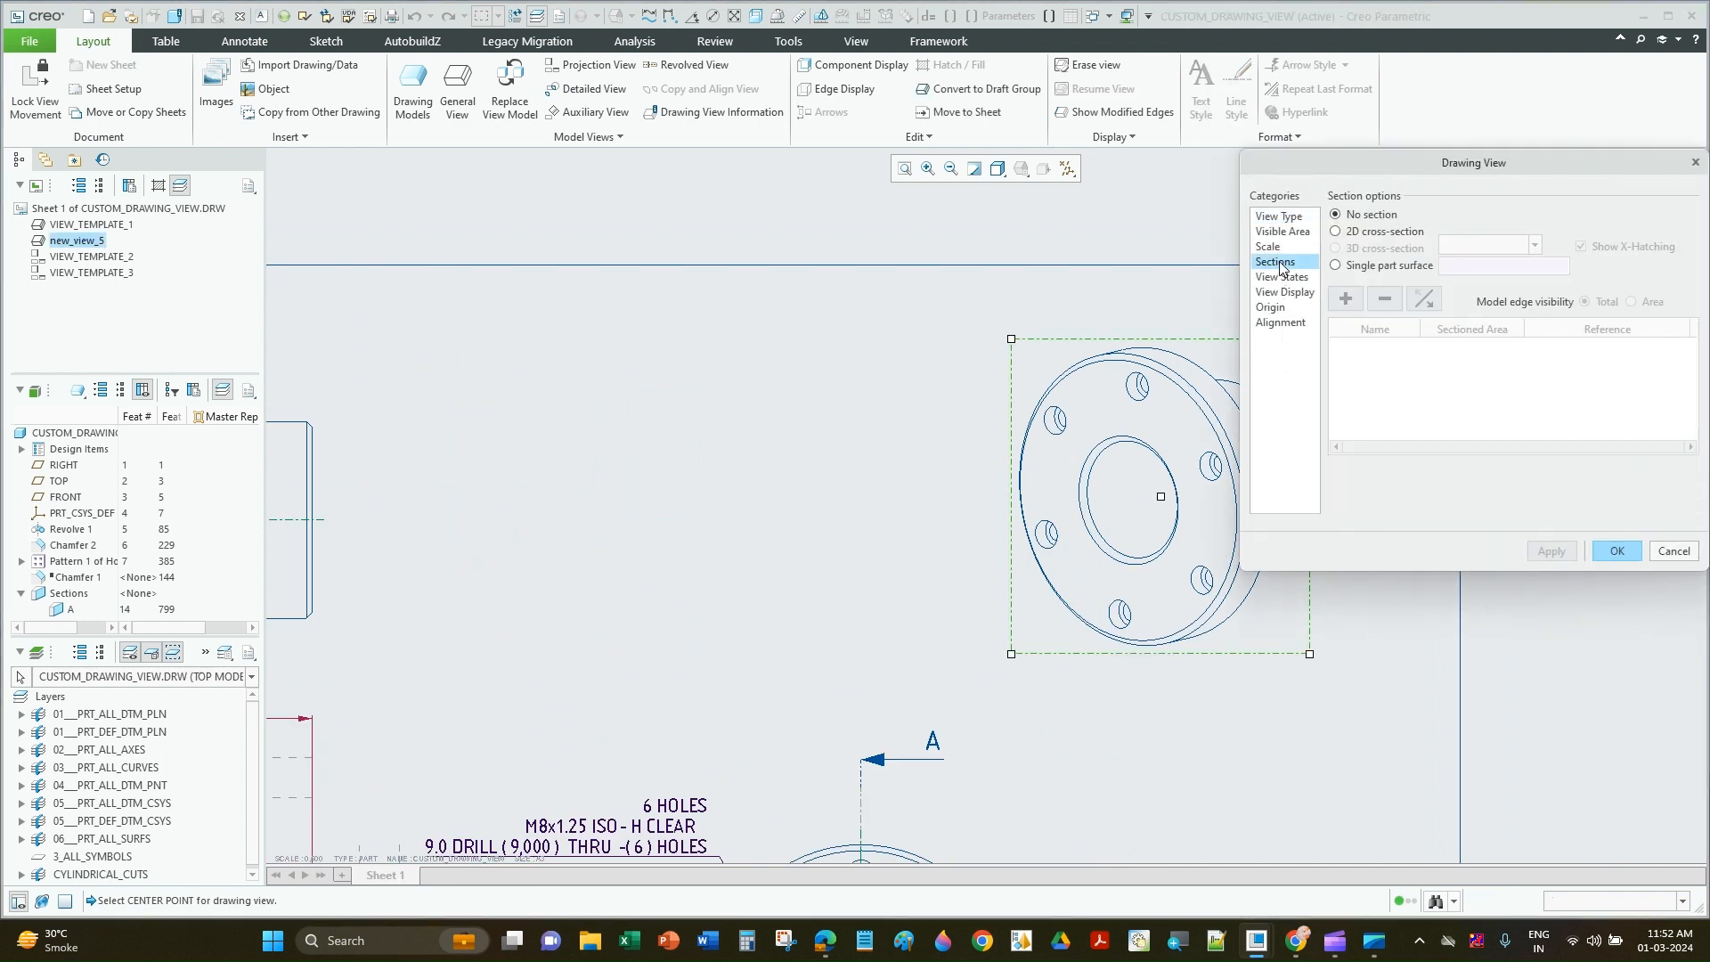
click(1360, 234)
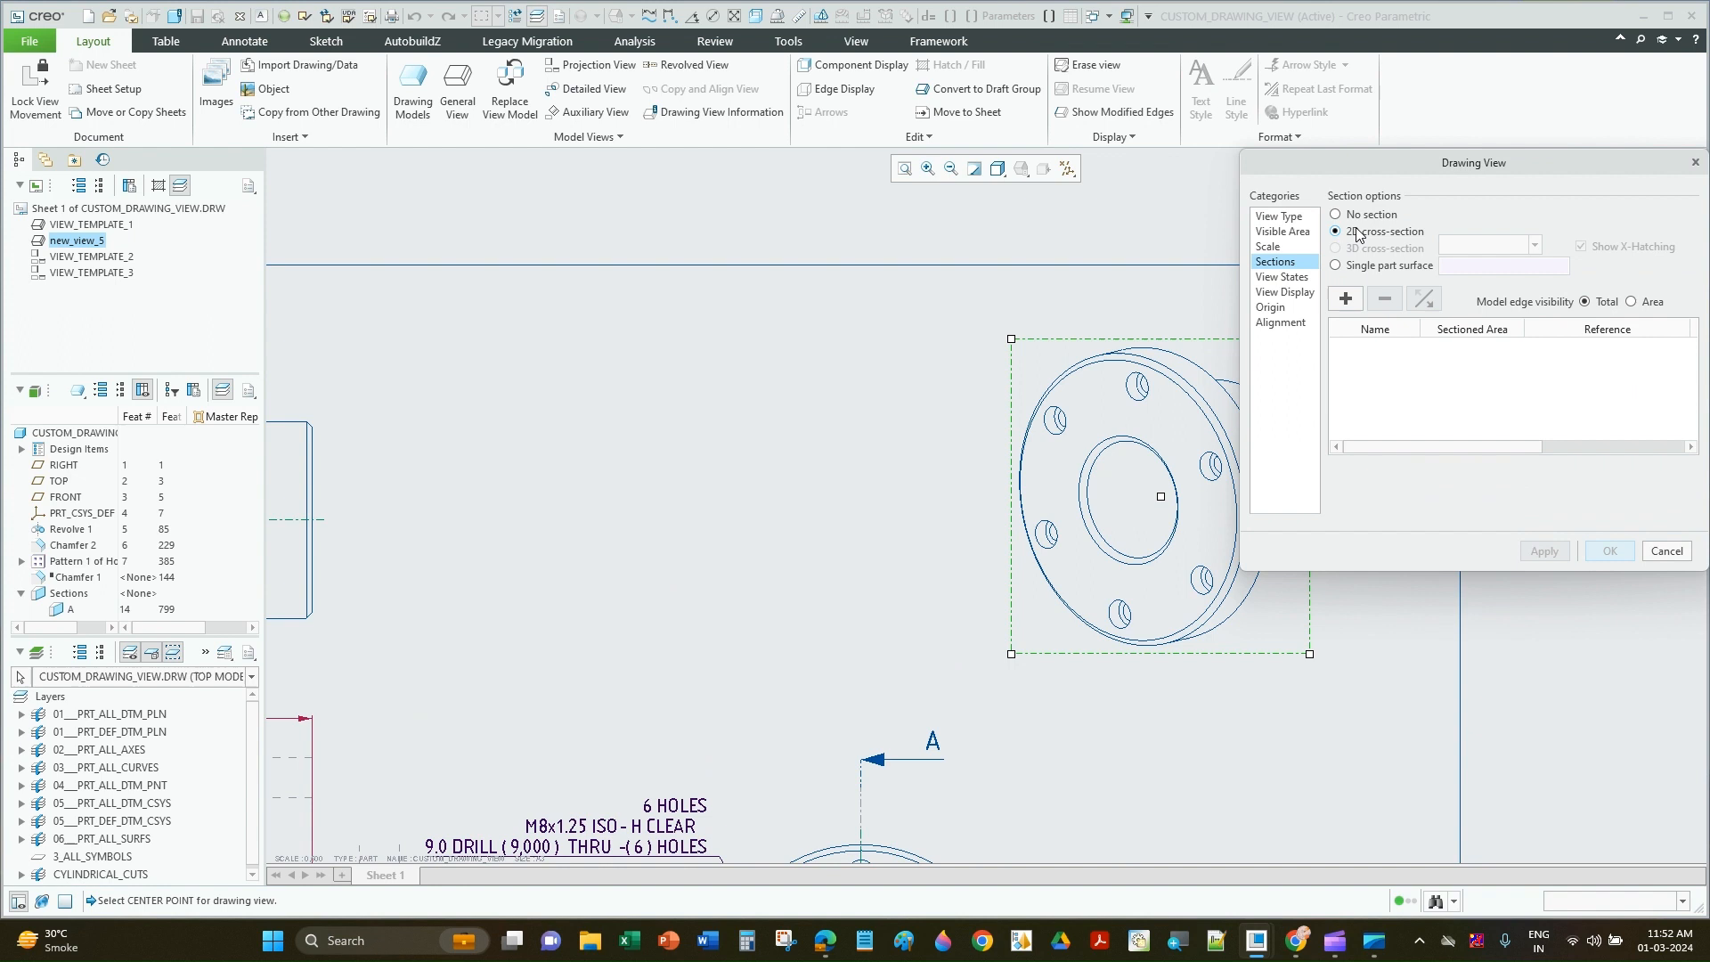
click(1347, 299)
click(1354, 355)
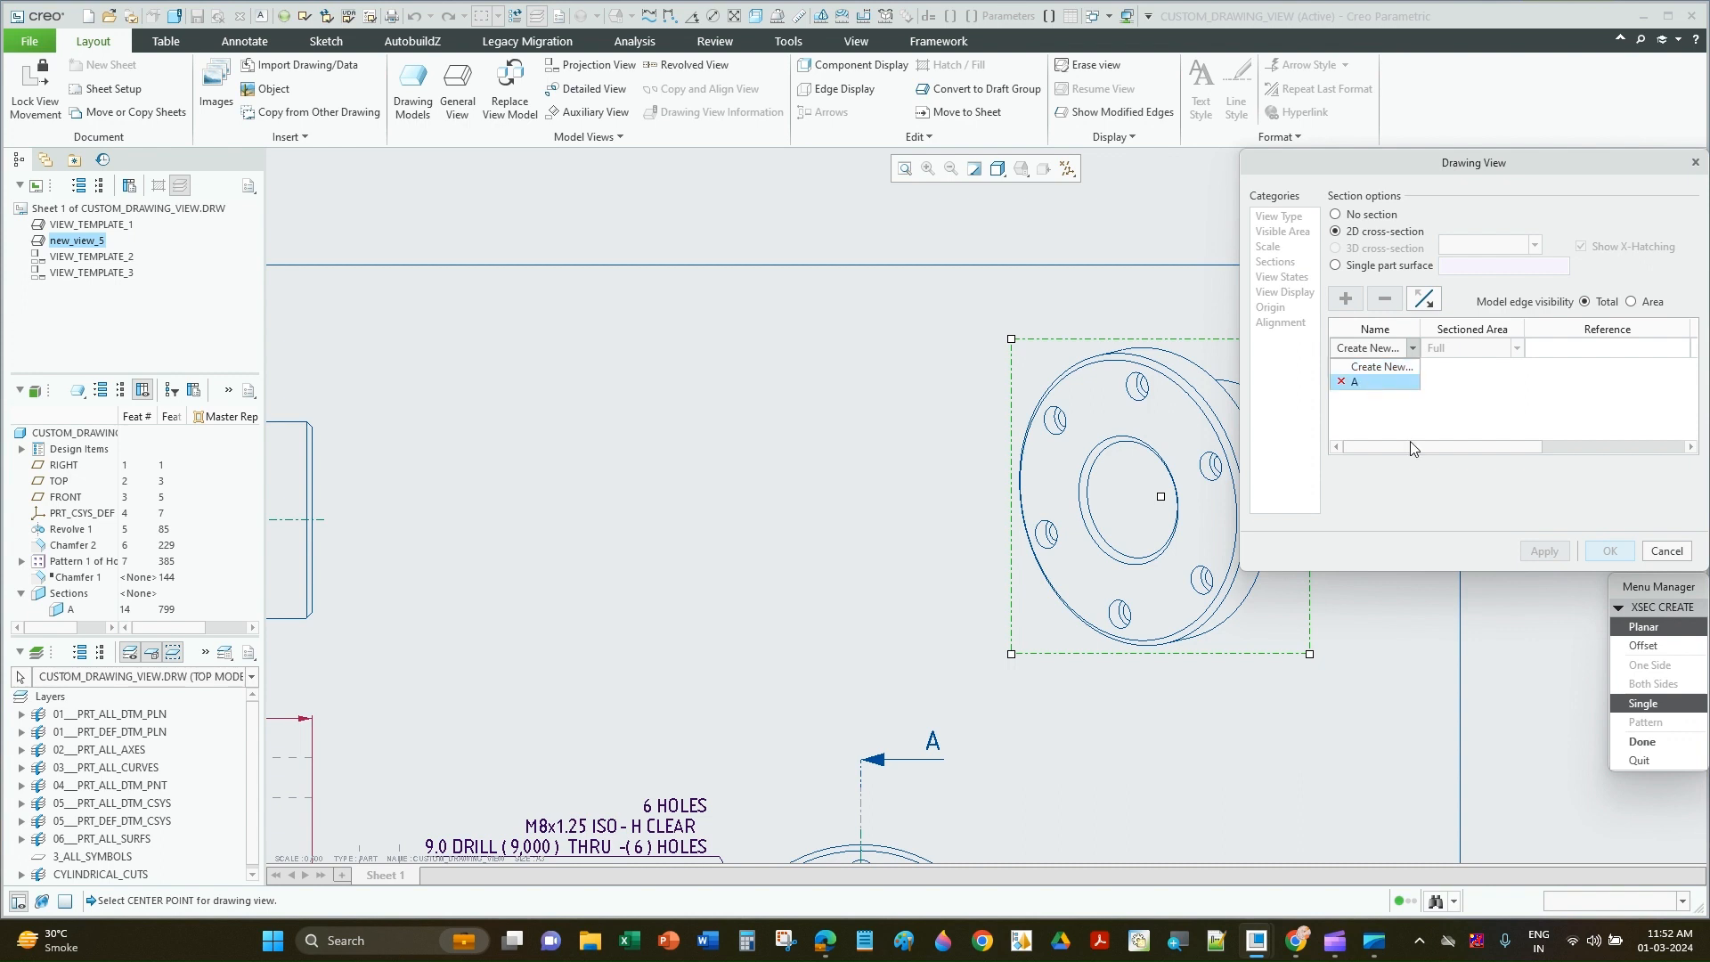
click(1649, 761)
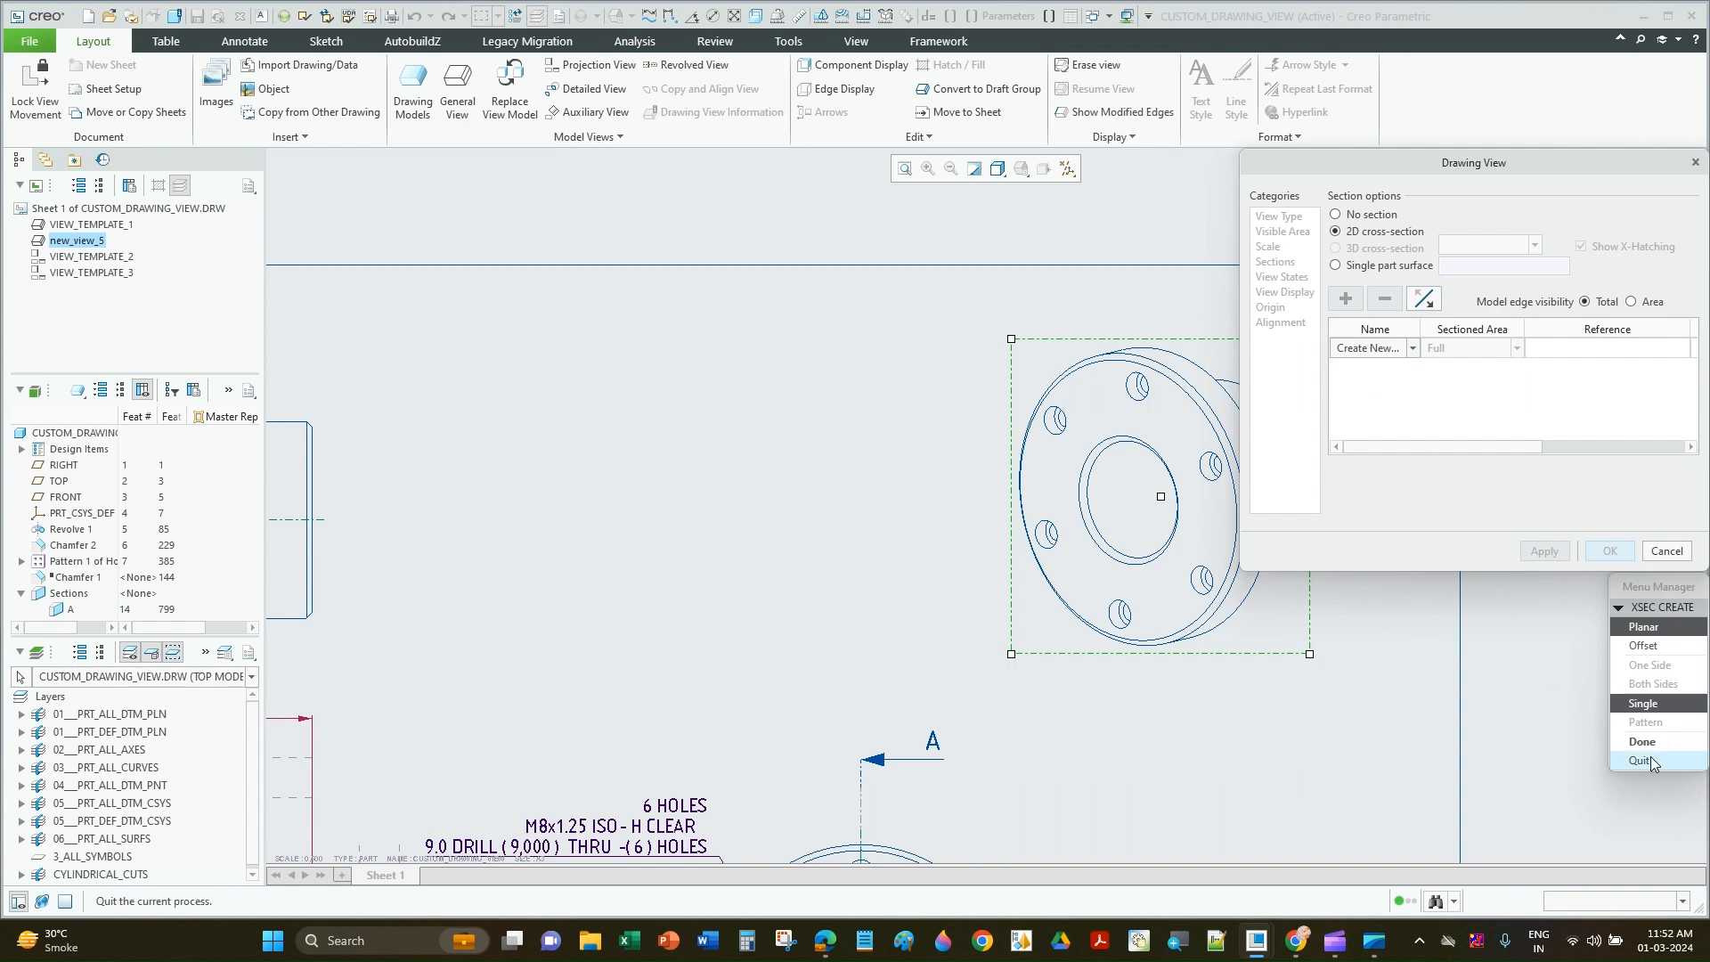
click(1642, 761)
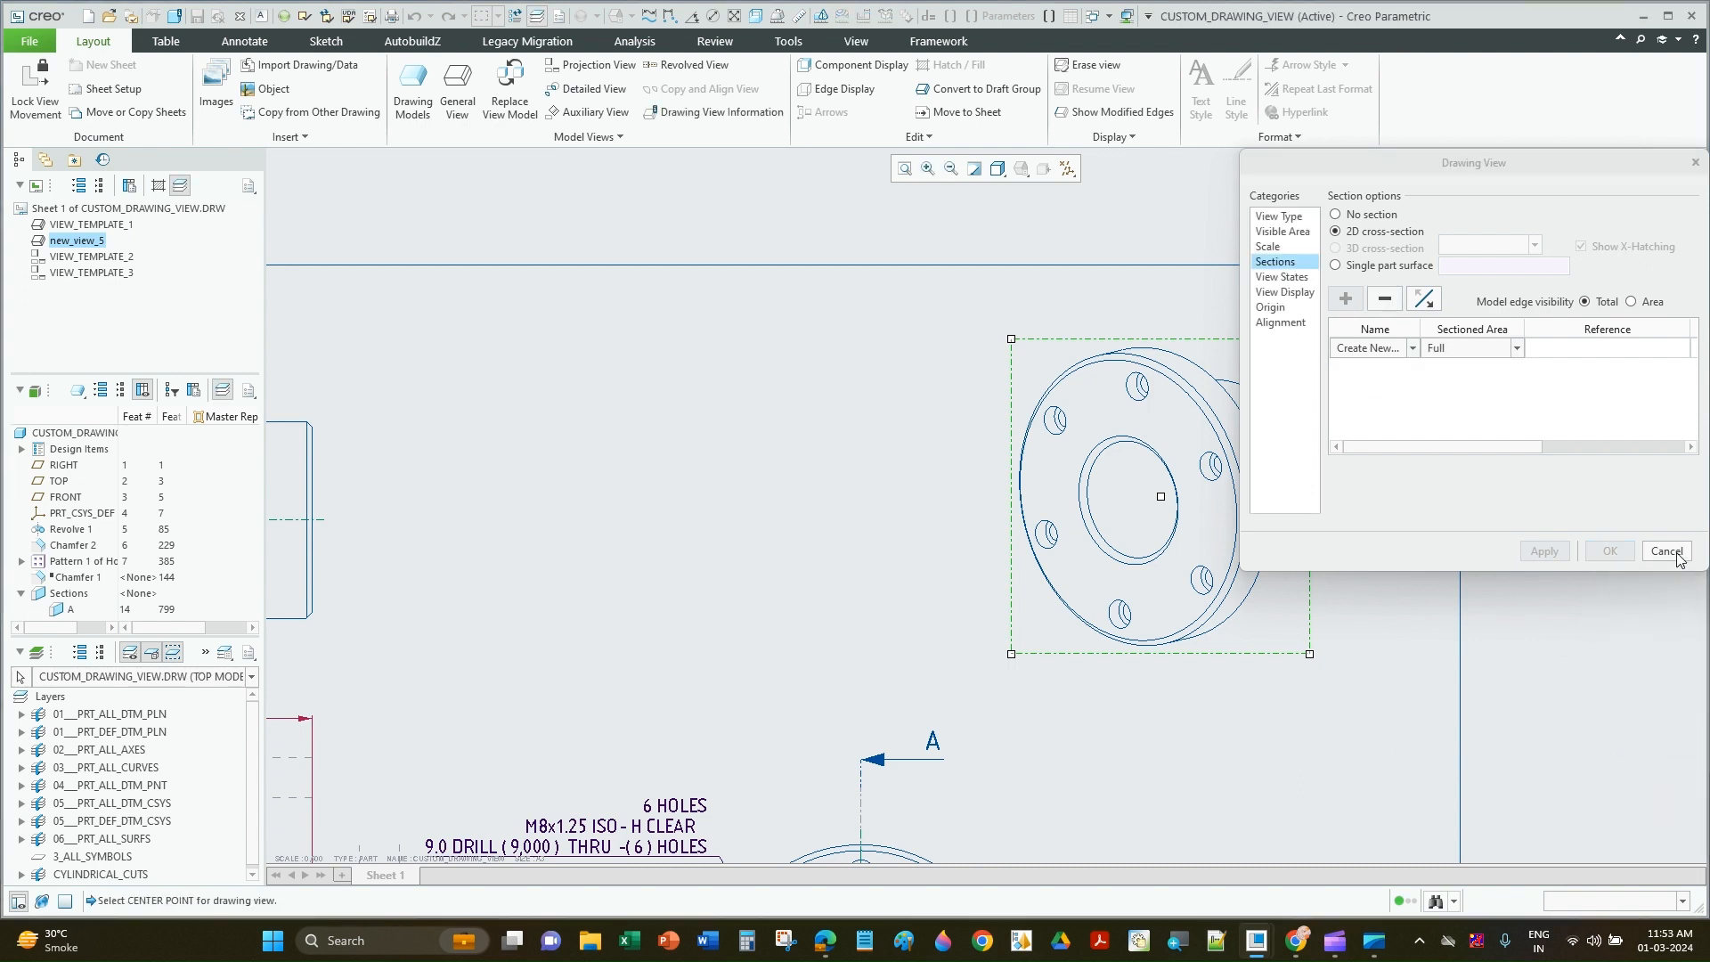
click(1666, 550)
click(858, 354)
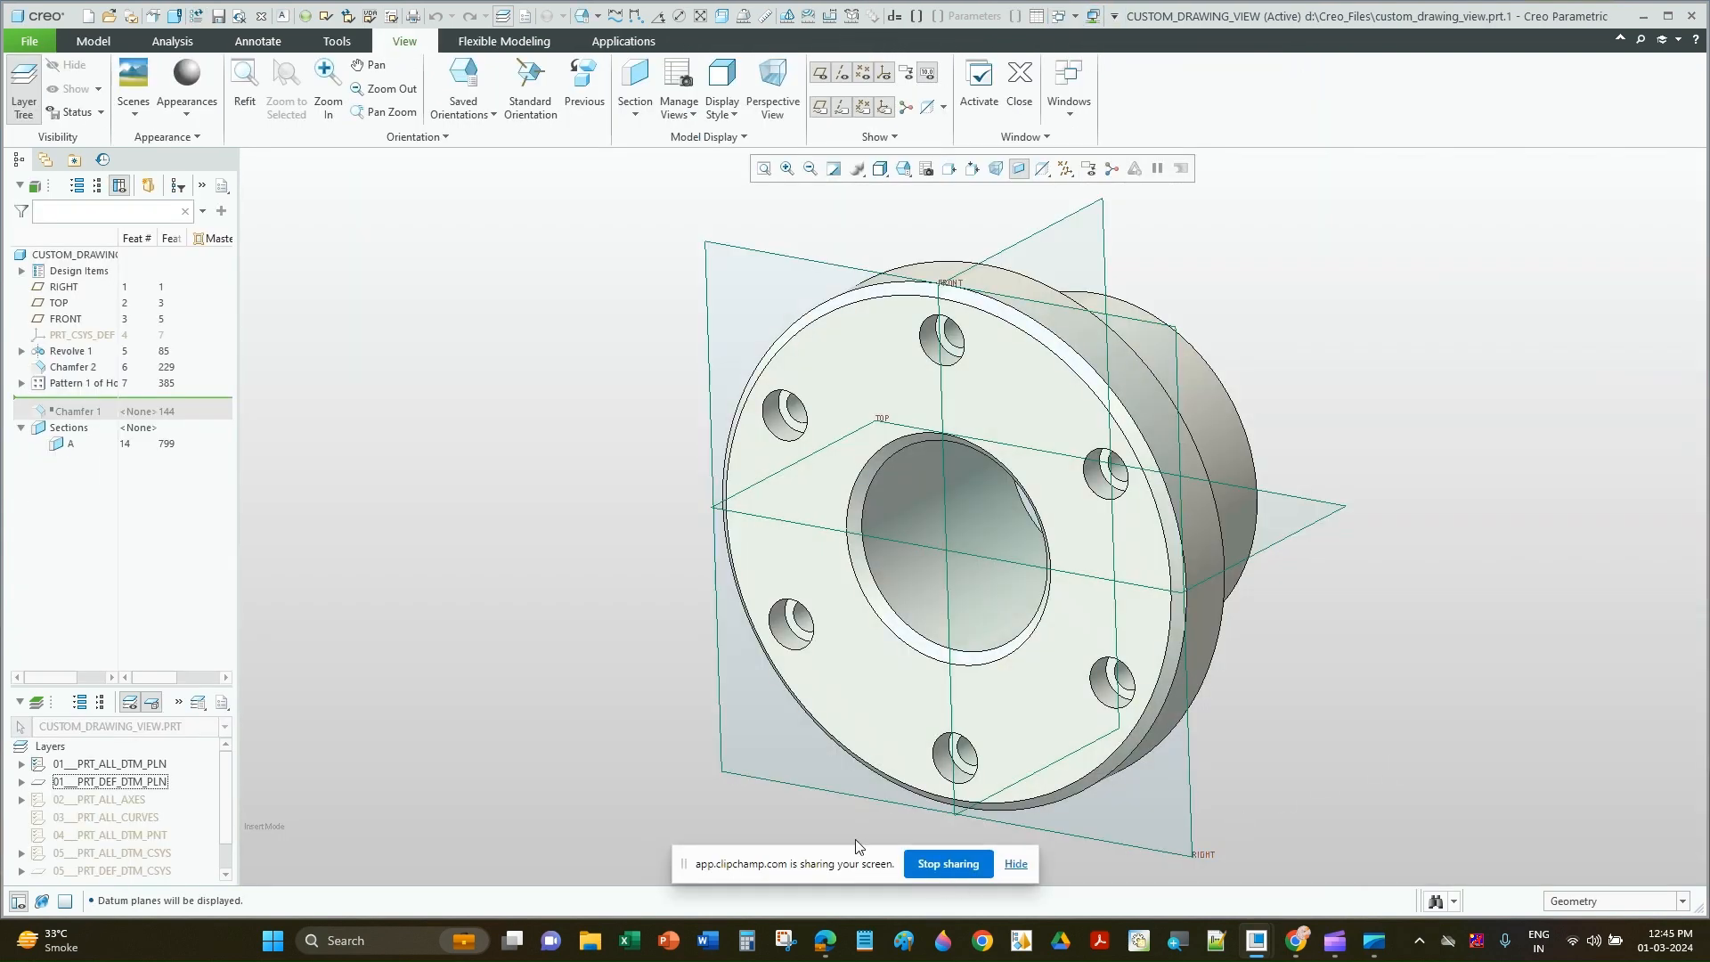
Step: Start an offset section in the flange part's model window with the RIGHT datum plane as its sketching plane
scroll(871, 233, up, 1)
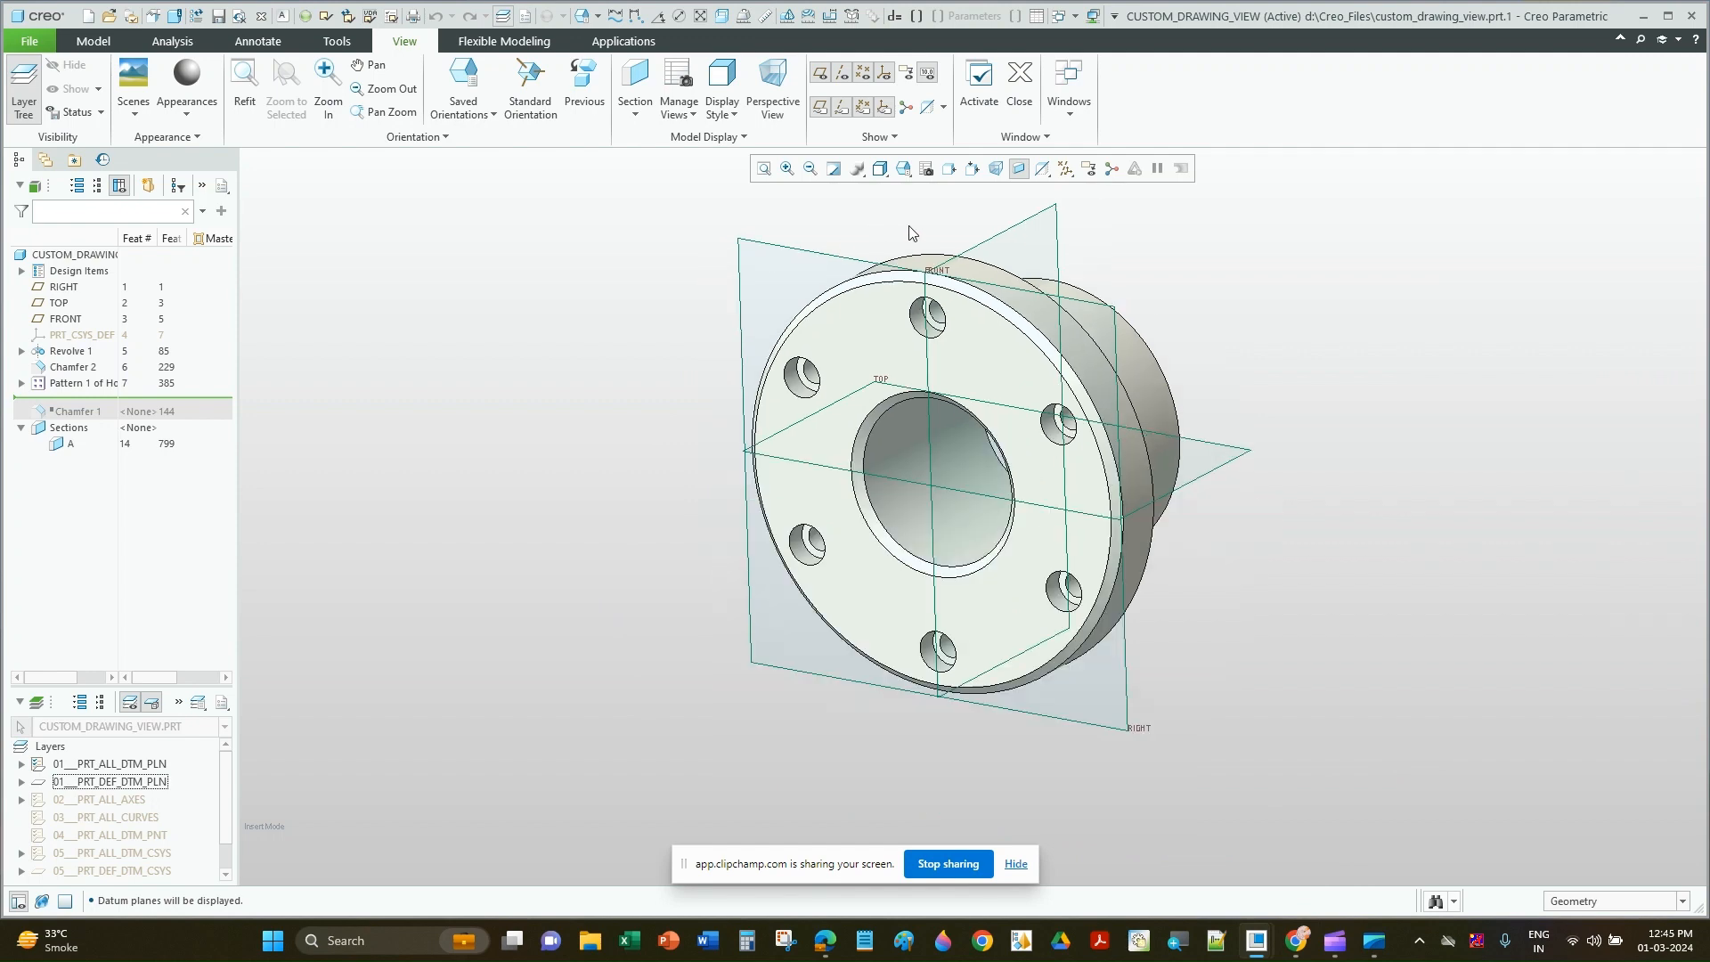
click(1143, 221)
click(635, 113)
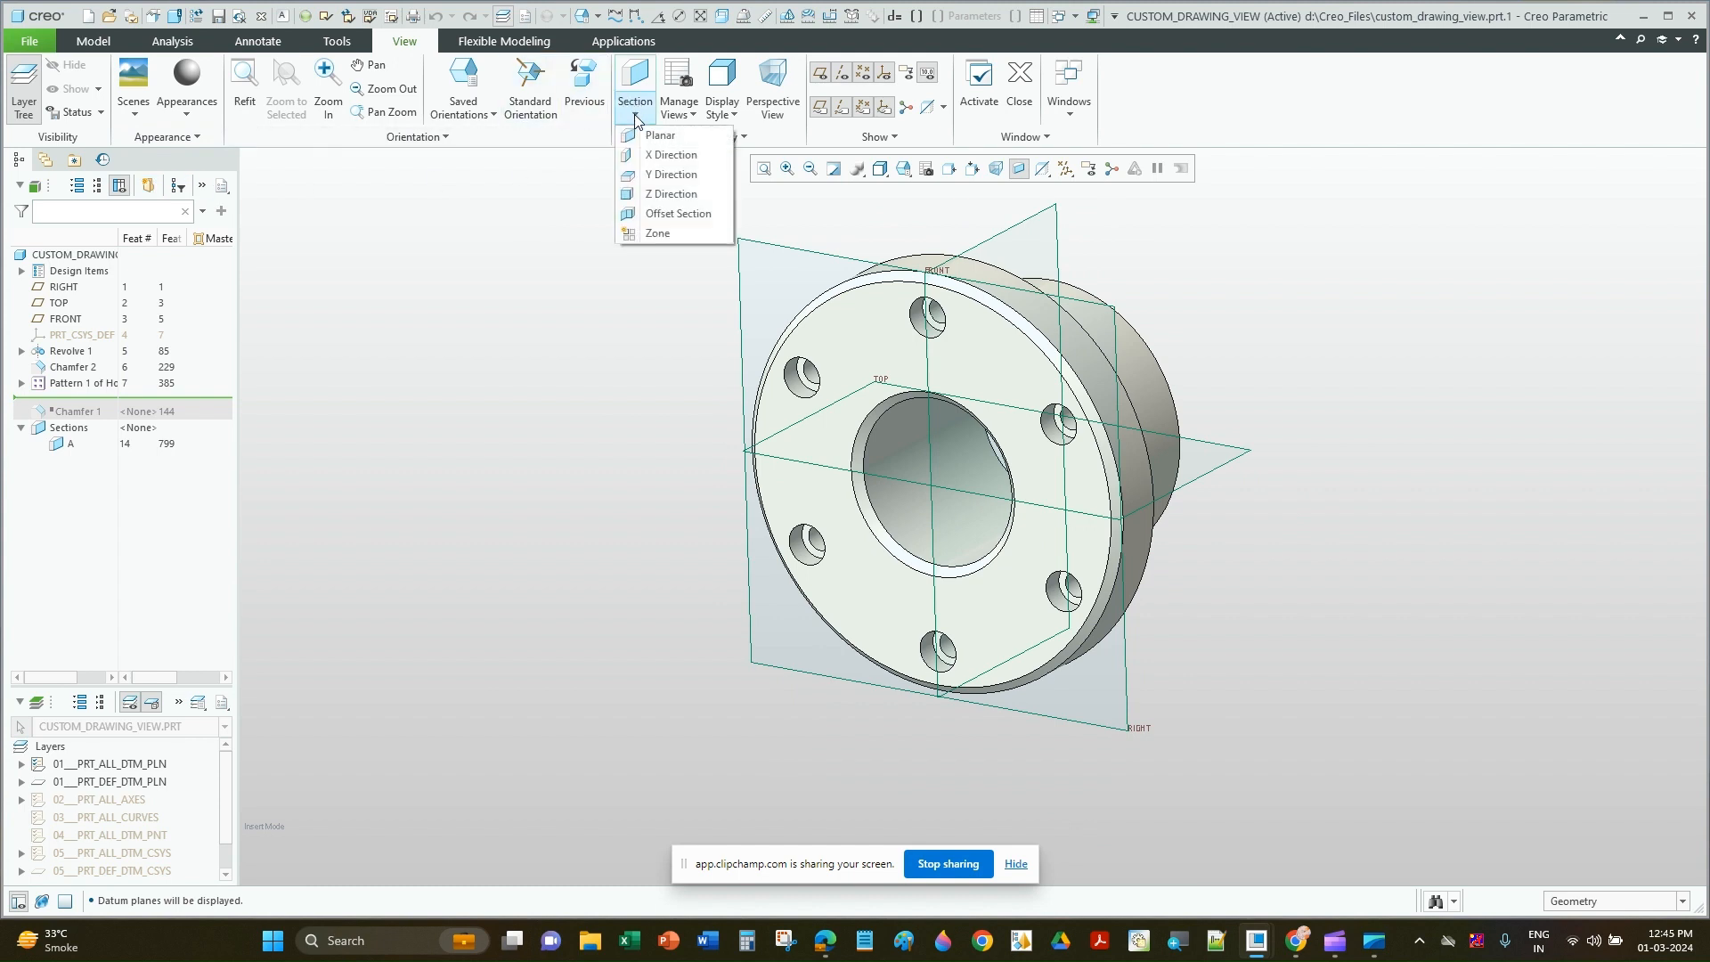
click(674, 216)
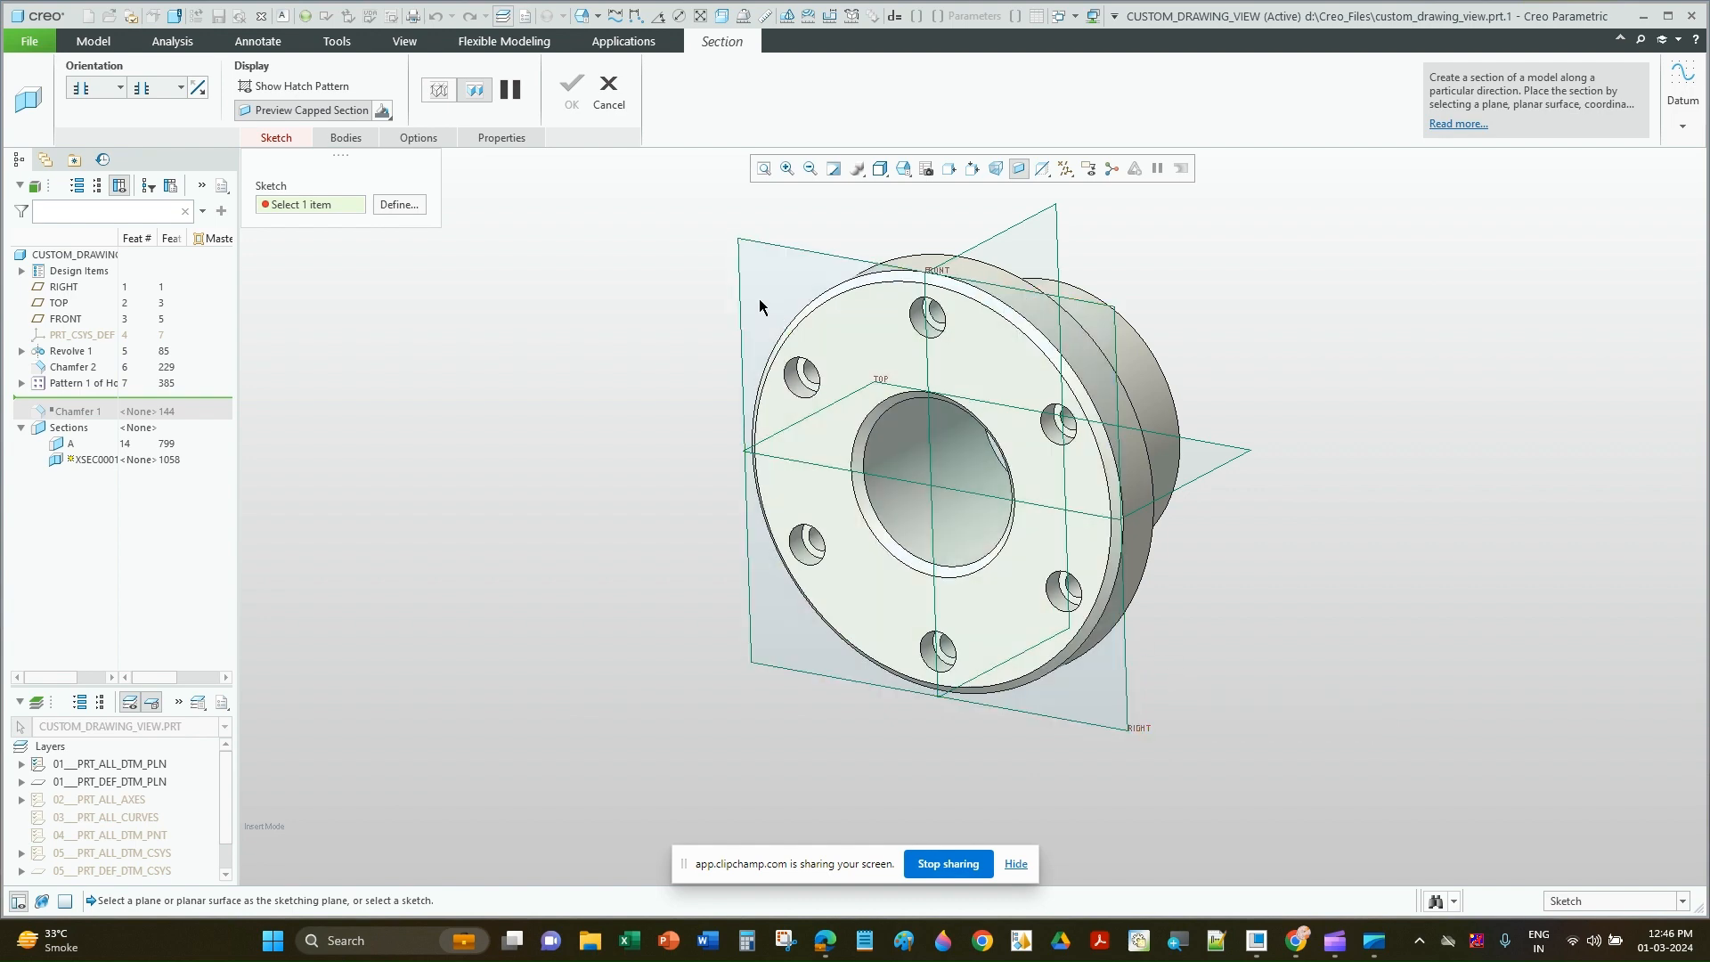
click(773, 244)
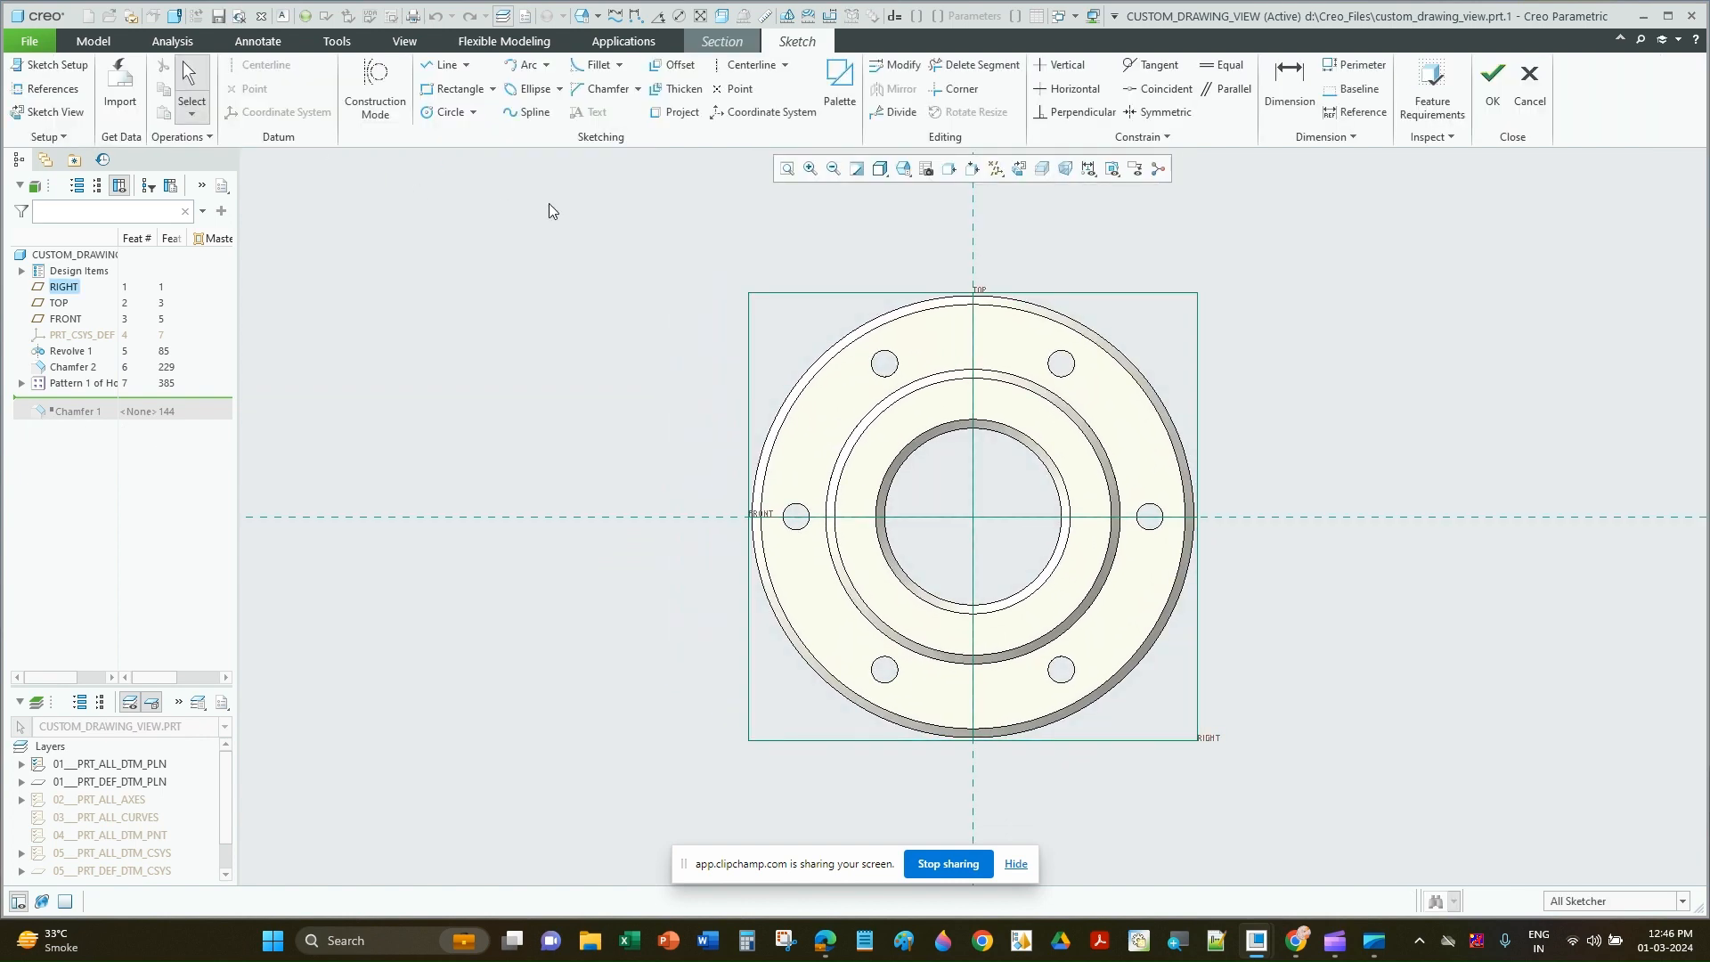
Step: Reopen the offset section's sketch setup and use the FRONT datum plane as the sketch orientation reference
click(66, 70)
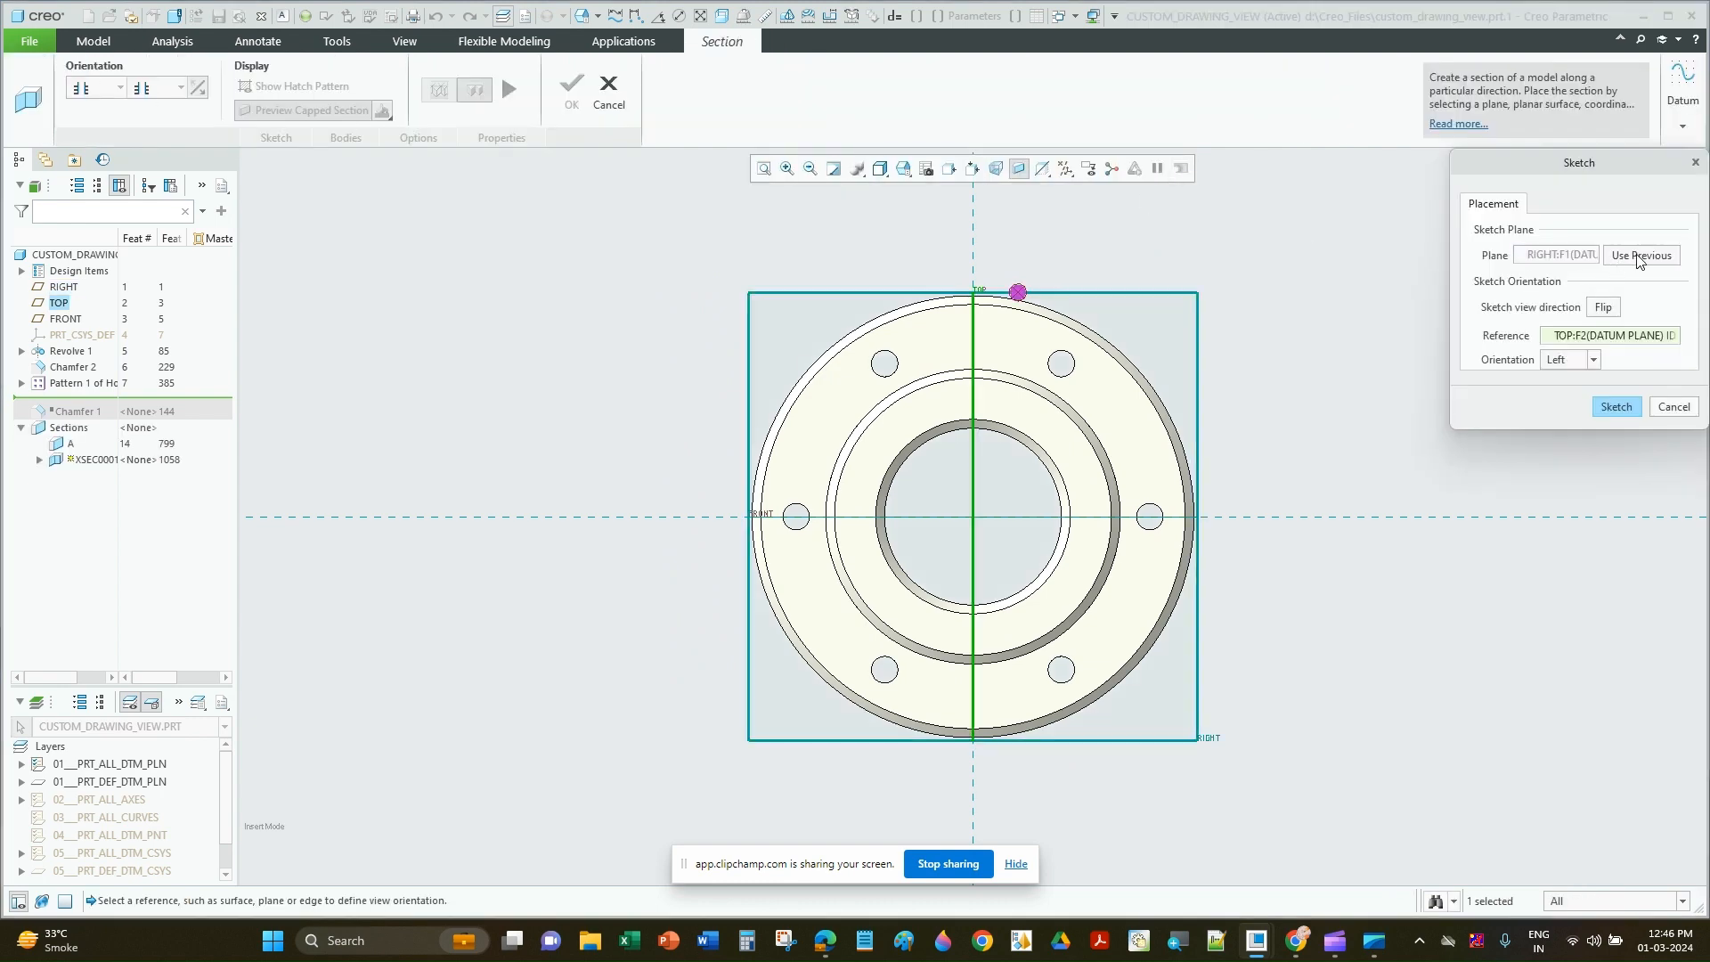
click(1605, 307)
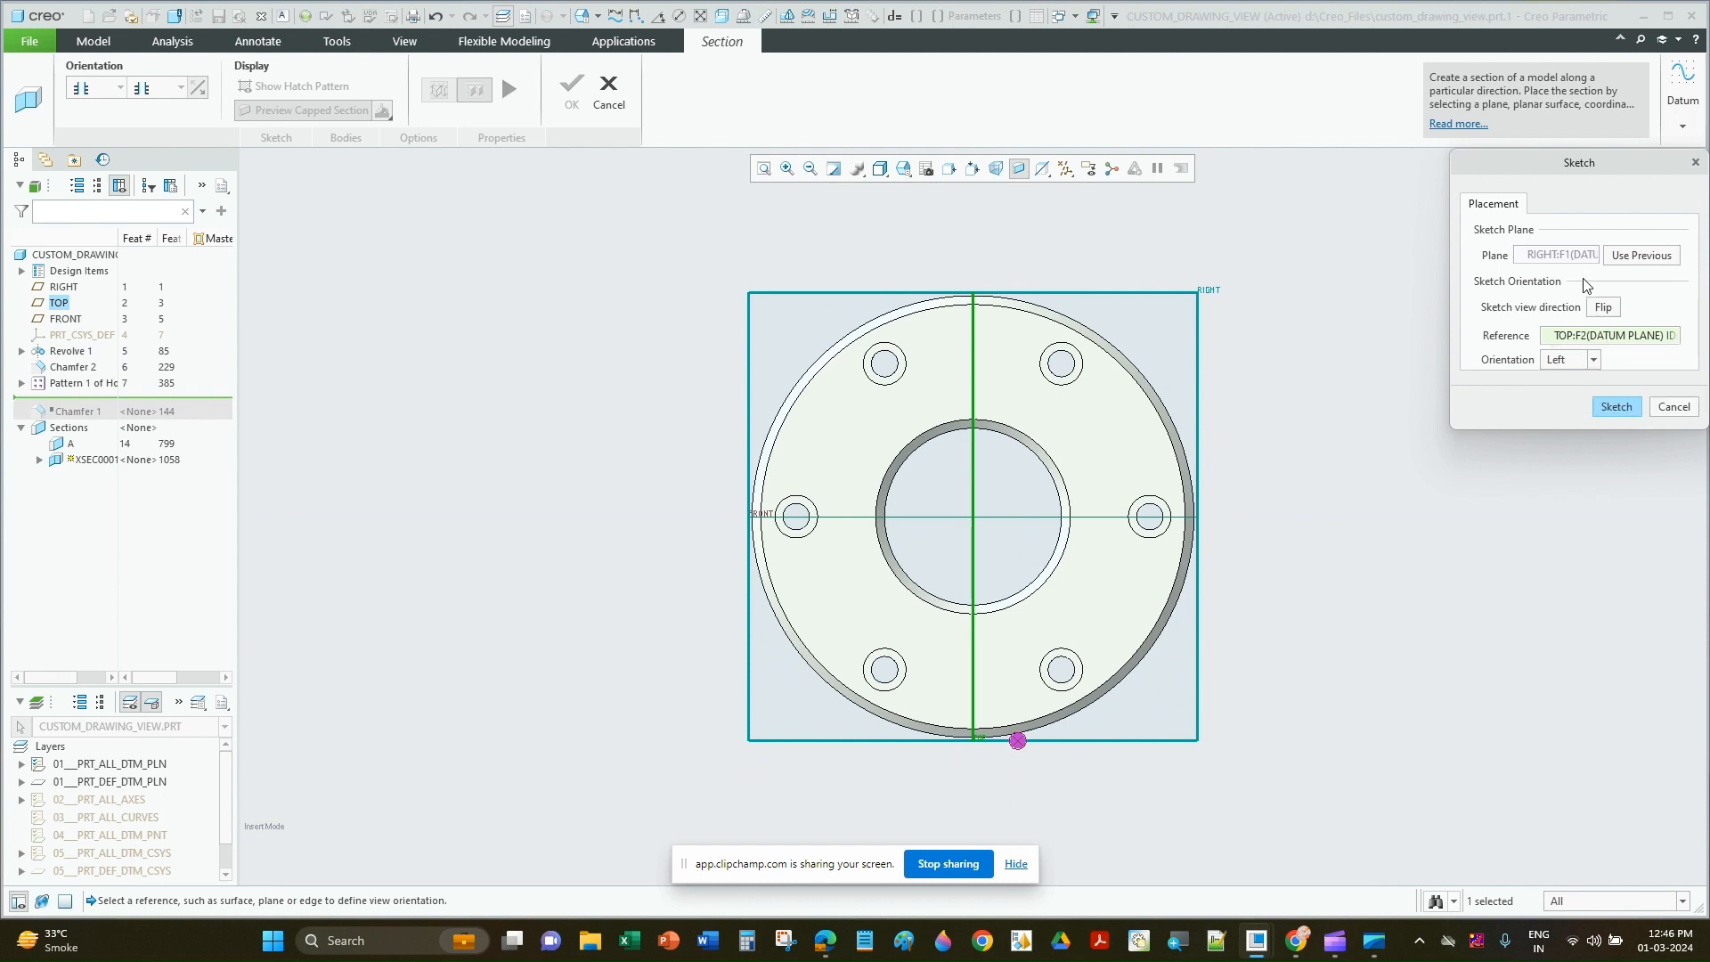
click(1604, 307)
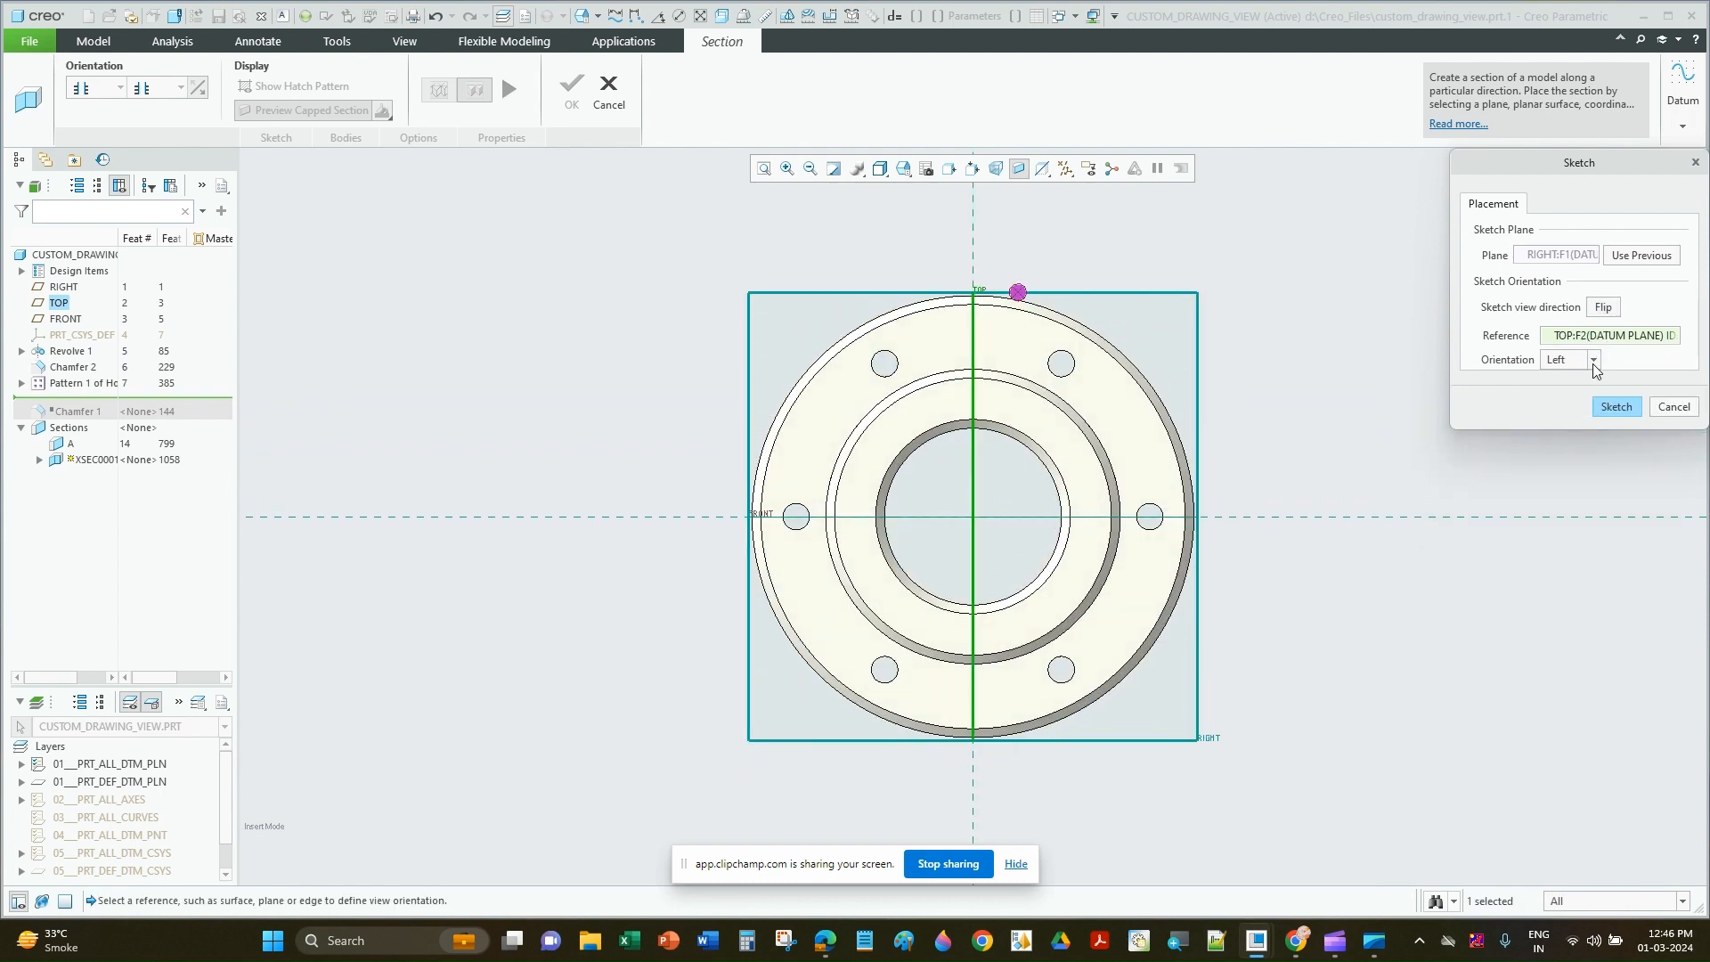
click(1593, 360)
click(1579, 336)
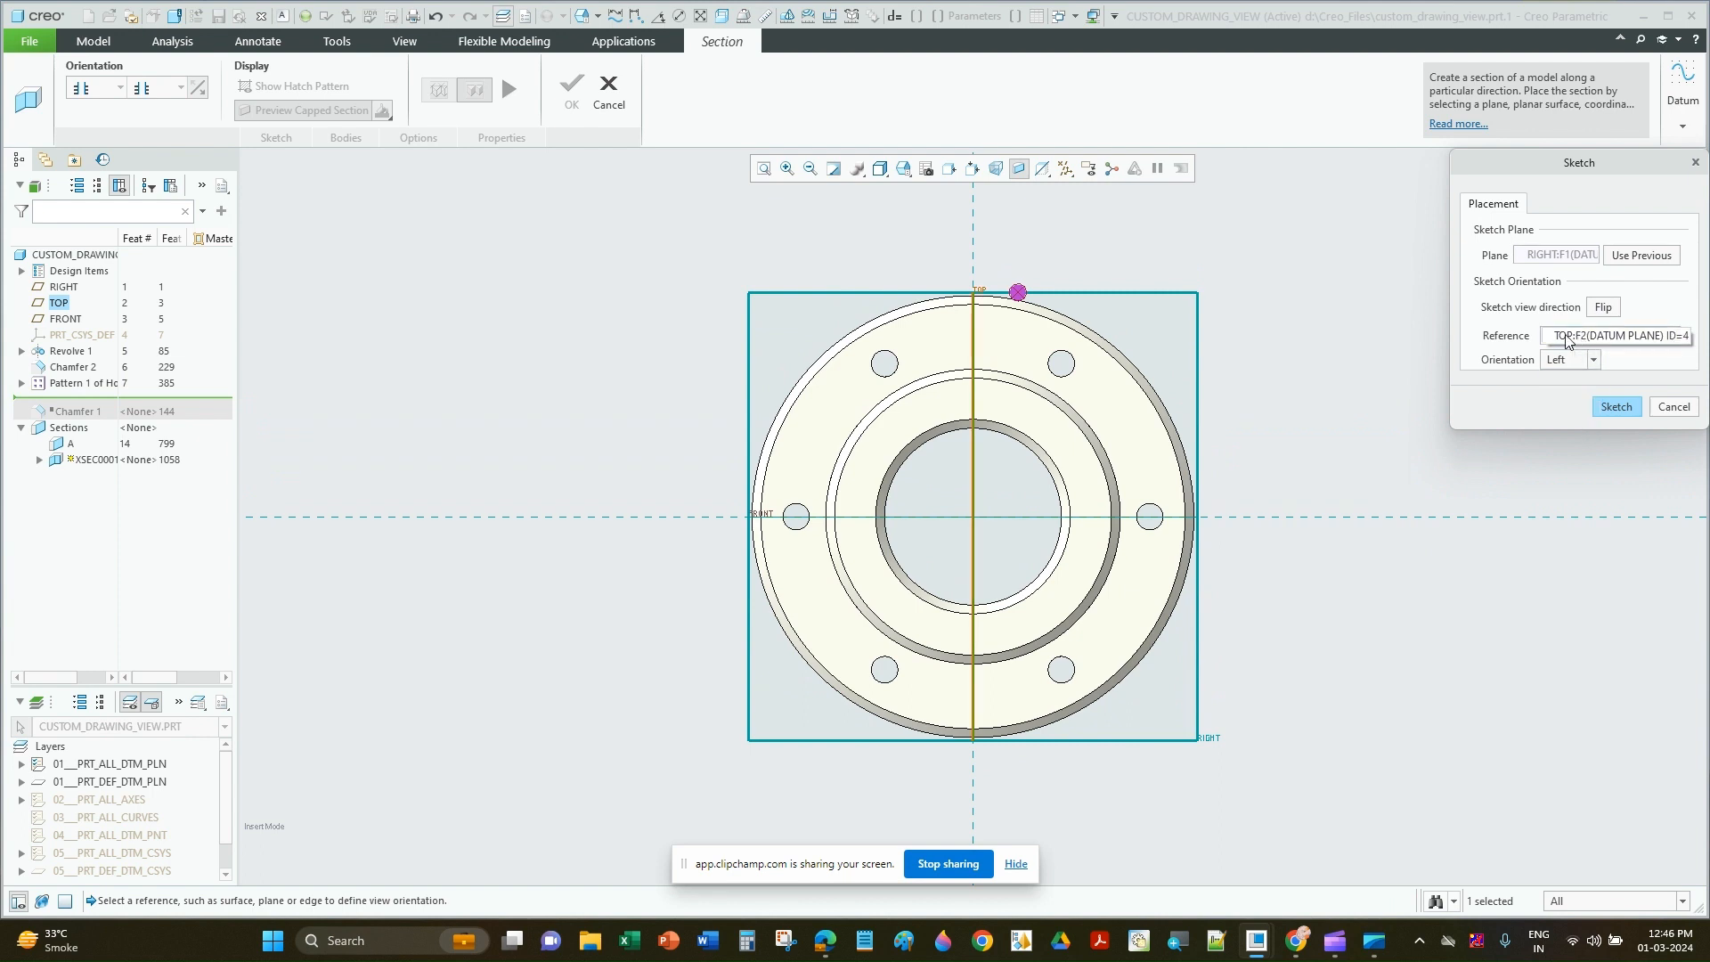
click(1579, 335)
click(66, 319)
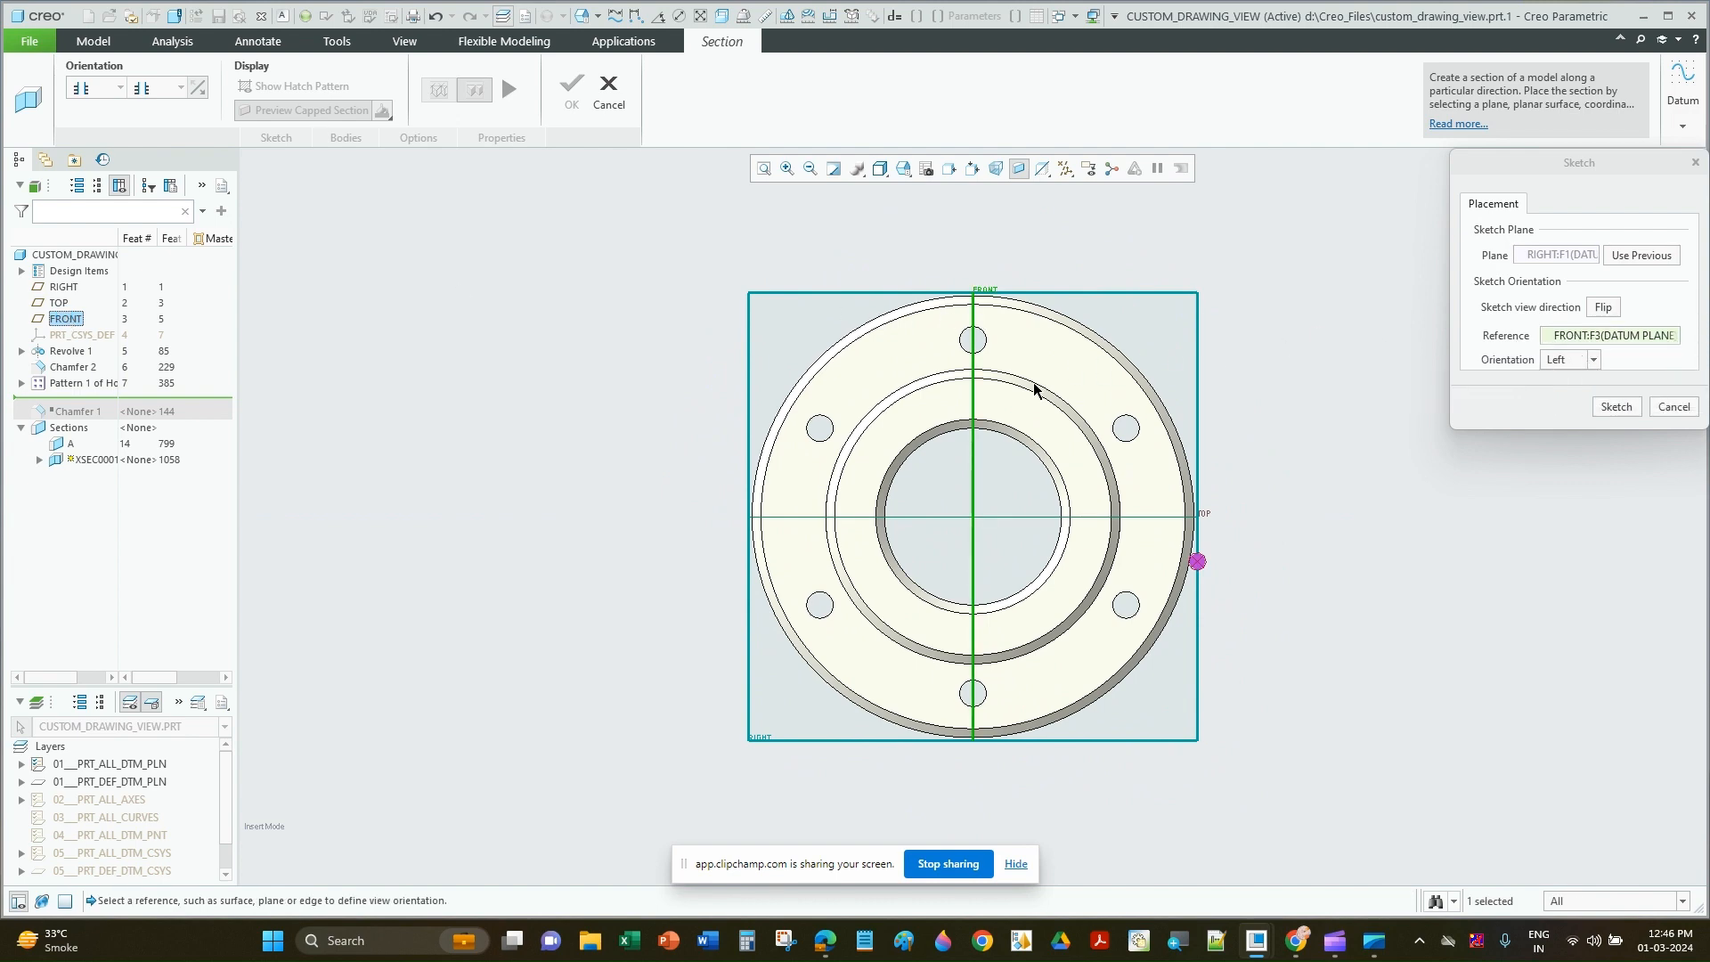
Step: Flip the sketch view direction, set the FRONT plane's orientation to Right and enter the section sketch
mouse_move(1026, 387)
middle_down()
mouse_move(935, 383)
mouse_move(797, 423)
mouse_move(794, 393)
mouse_move(744, 420)
mouse_move(871, 412)
mouse_move(744, 414)
mouse_move(823, 434)
mouse_move(807, 411)
mouse_move(737, 431)
middle_up()
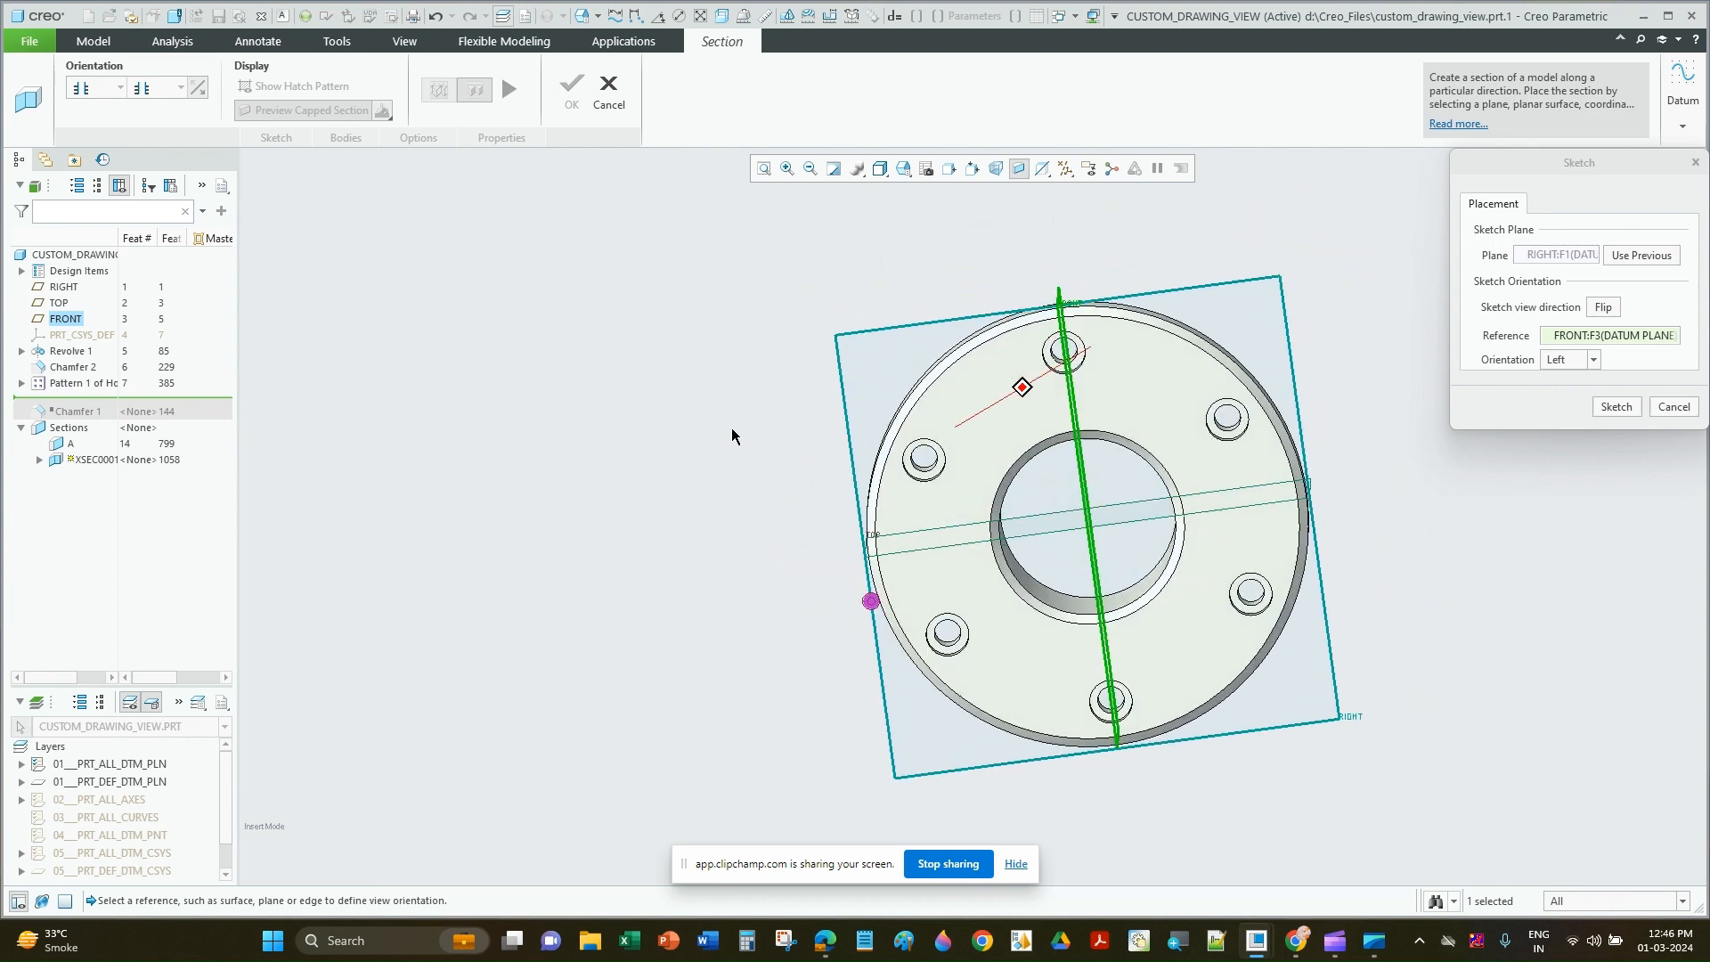
click(1602, 308)
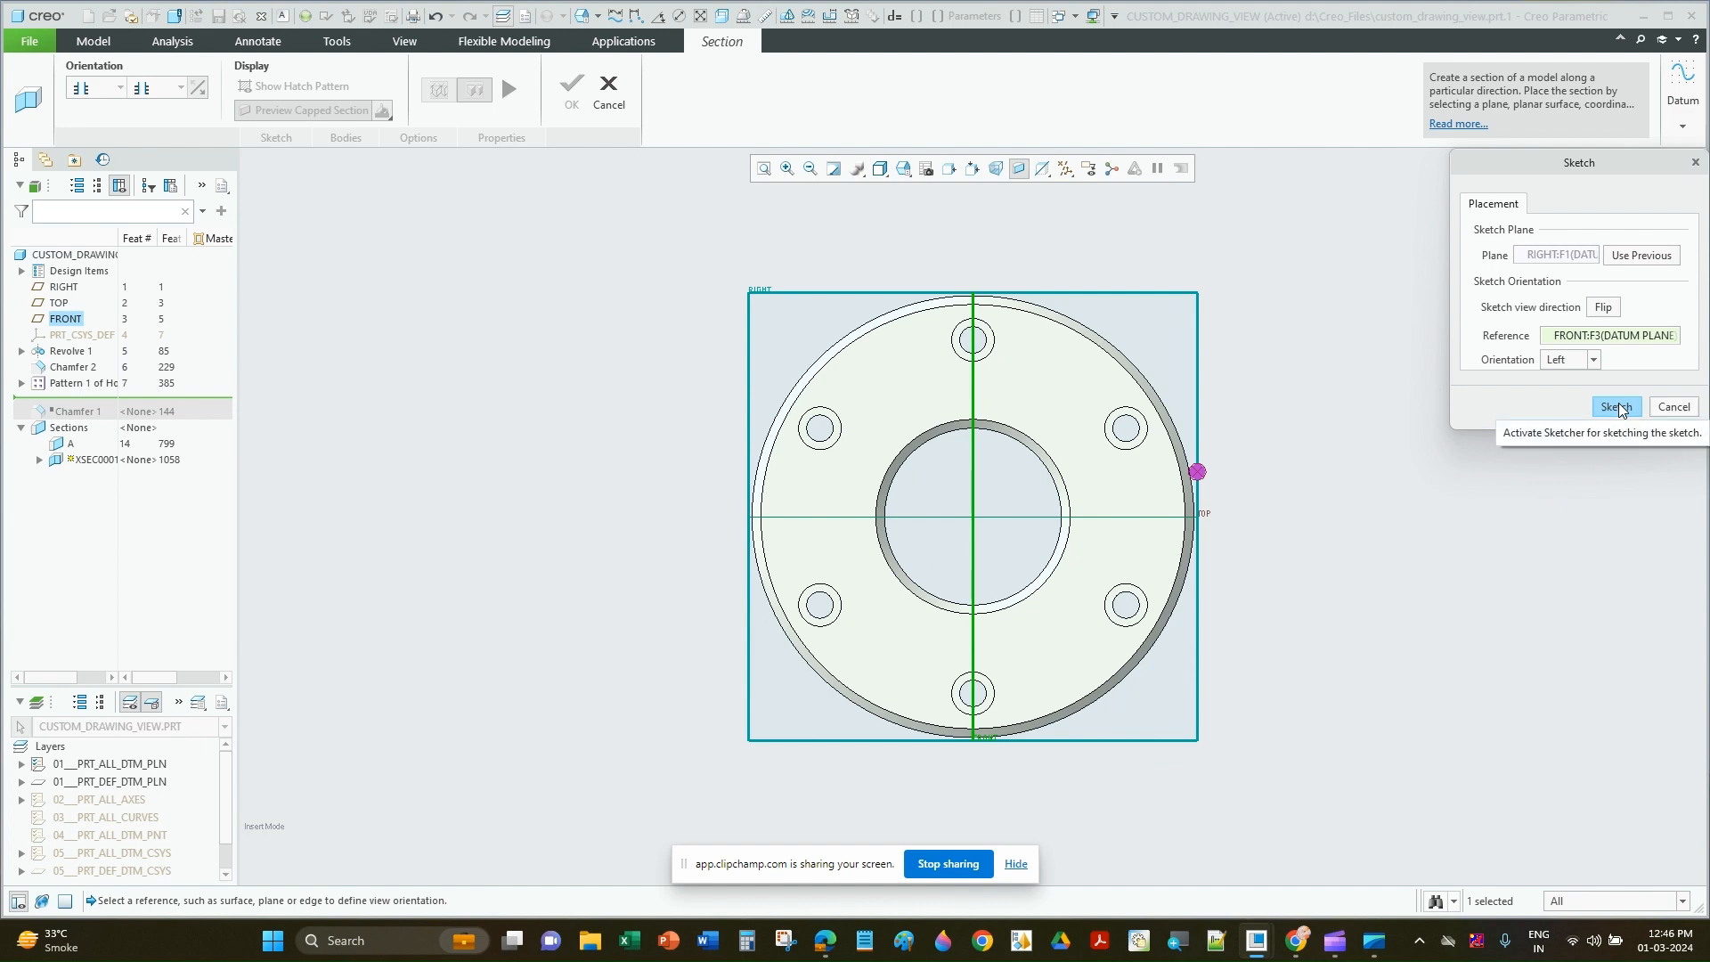
click(1594, 360)
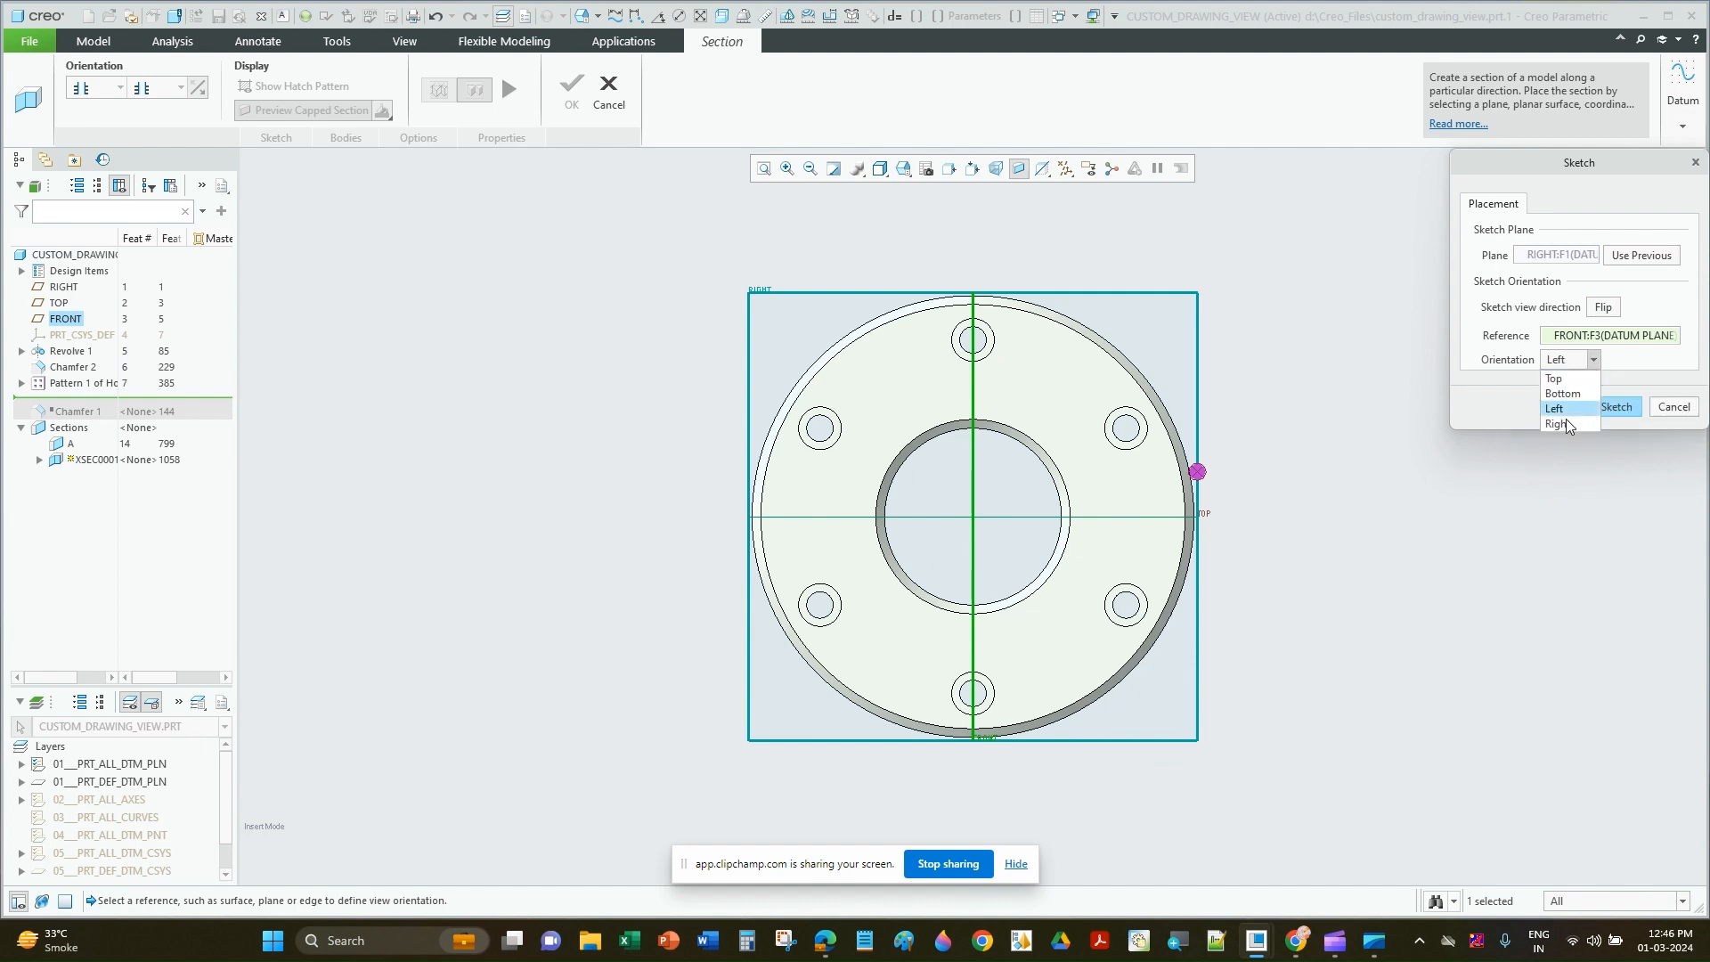
click(1566, 418)
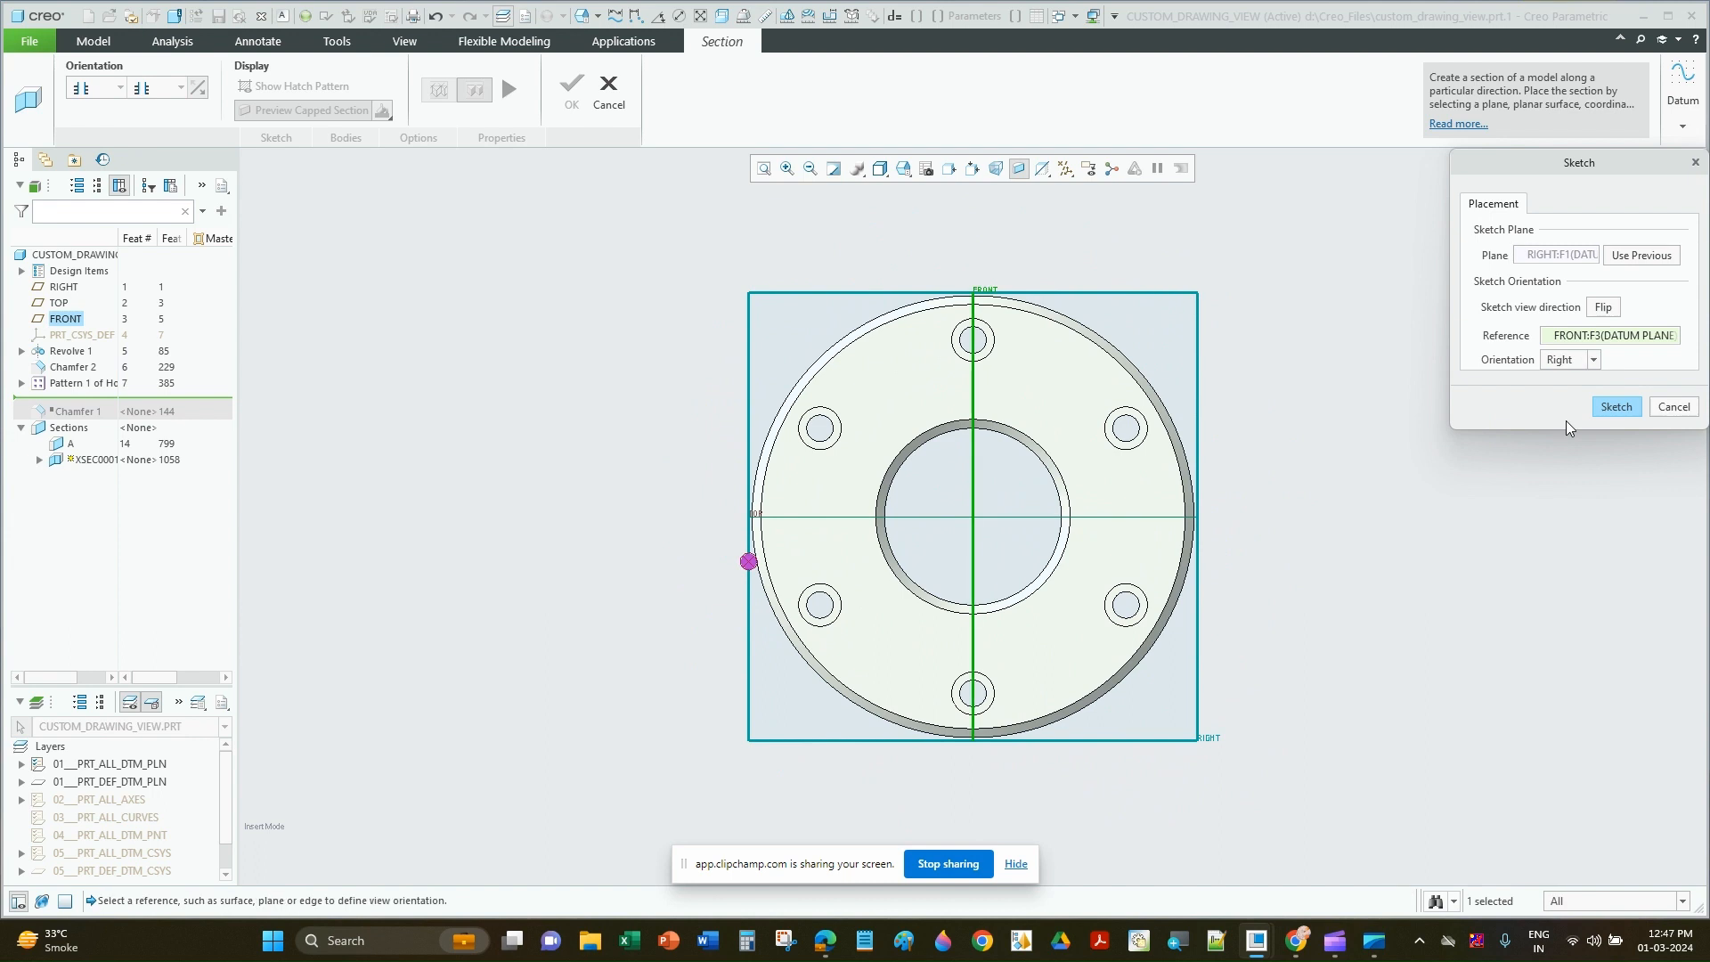
click(1620, 406)
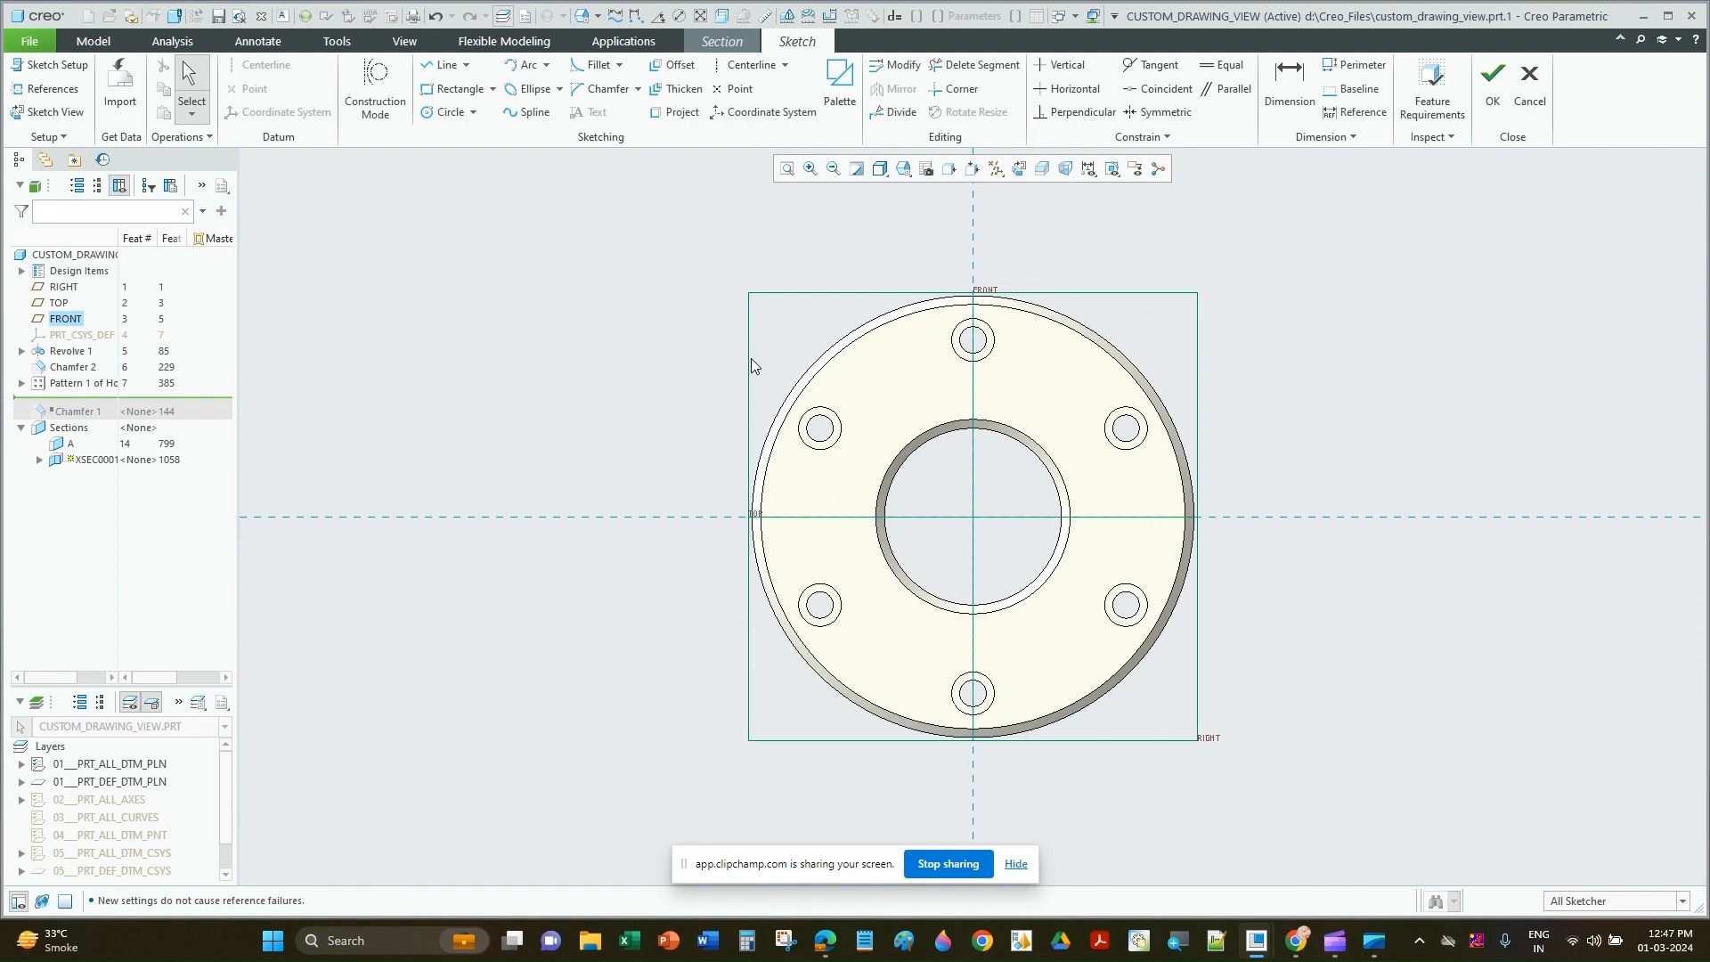
Step: Add the cylindrical surface of the flange's lower-right counterbored hole as a sketch reference and update the sketch status
mouse_move(1138, 259)
middle_down()
mouse_move(1092, 264)
mouse_move(1129, 279)
middle_up()
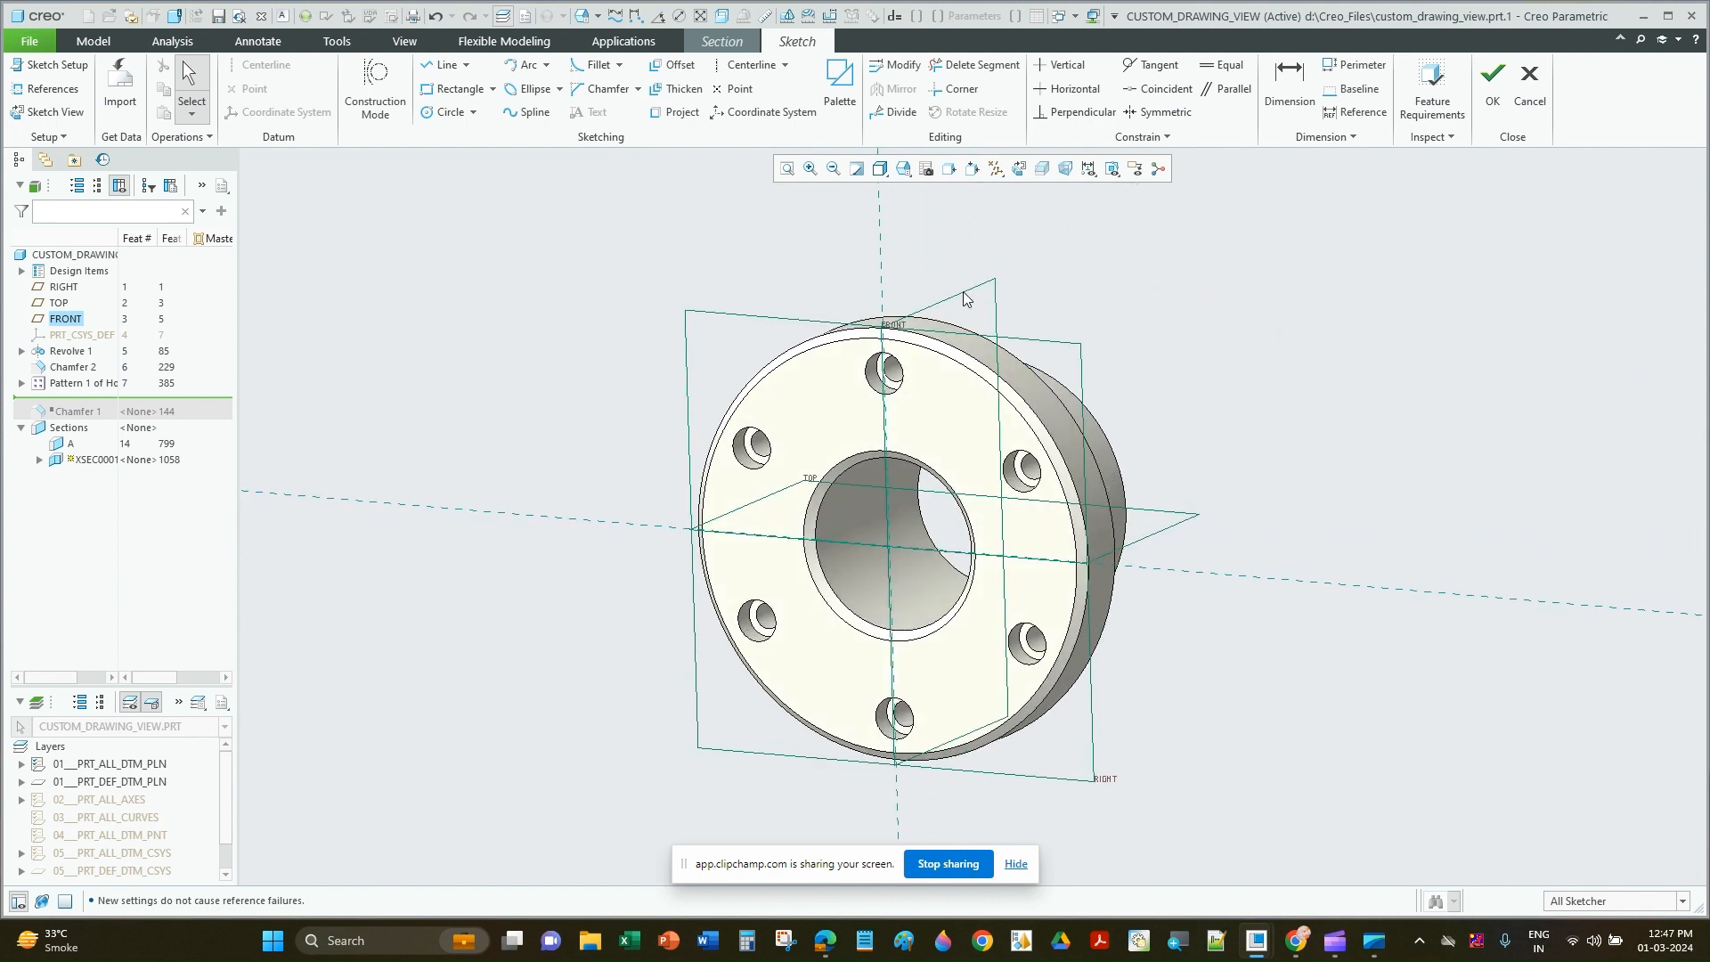
scroll(1140, 269, up, 1)
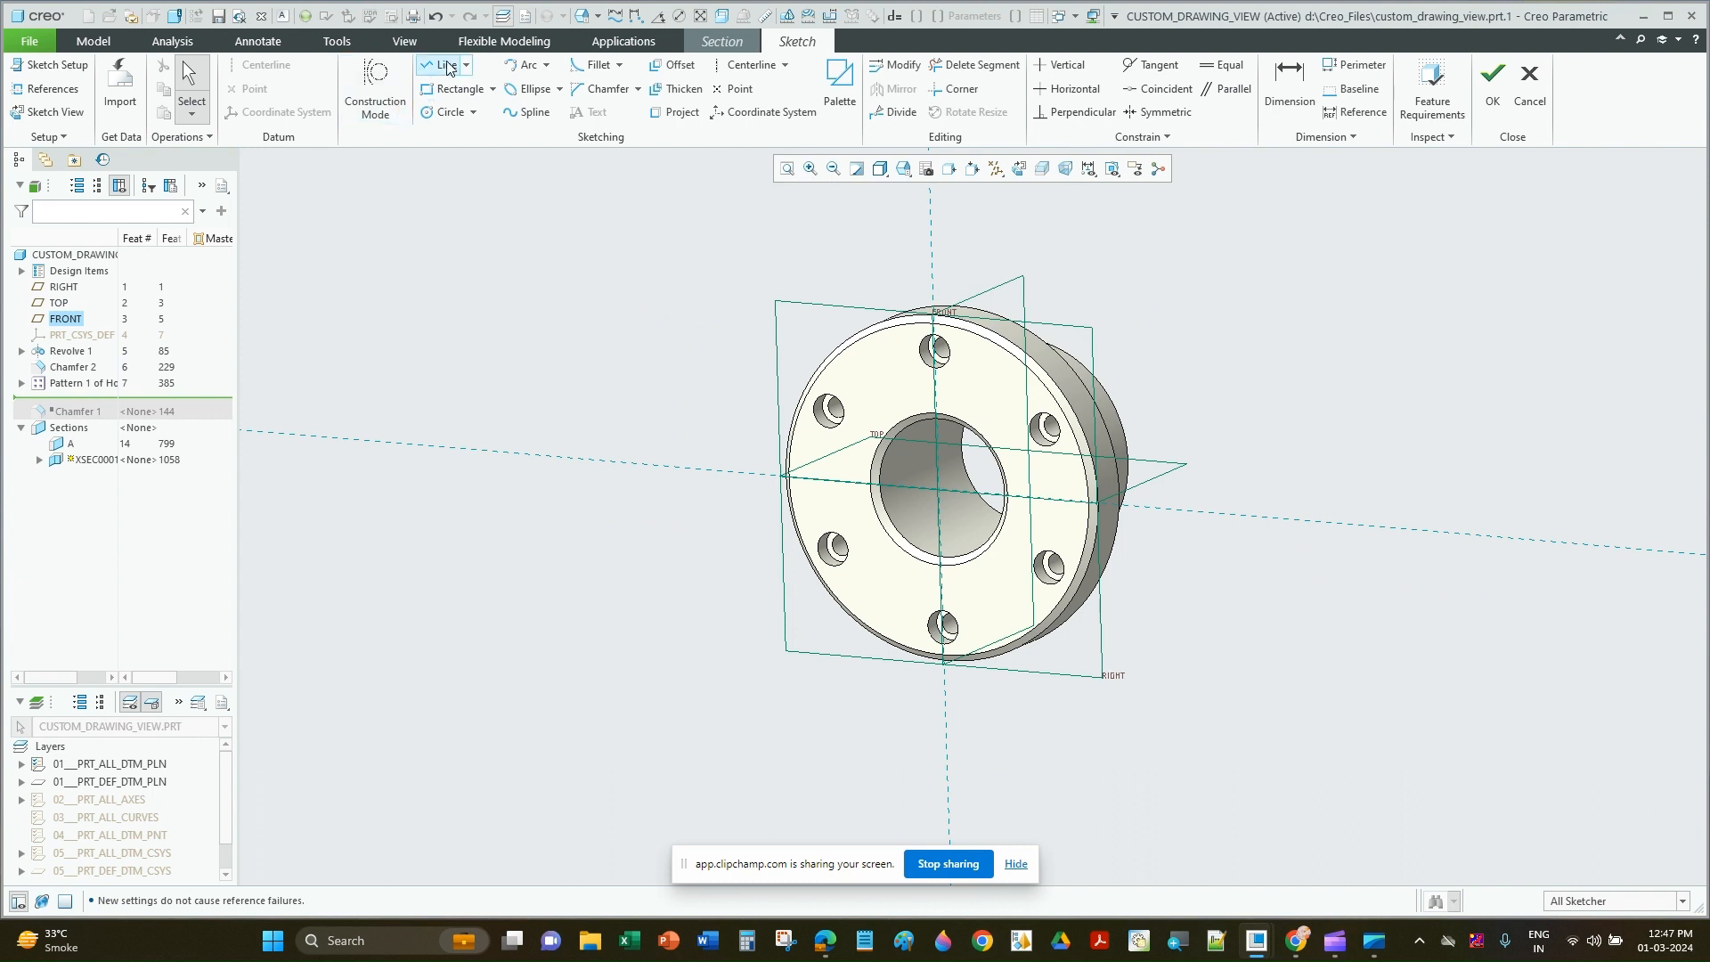
scroll(1047, 610, down, 3)
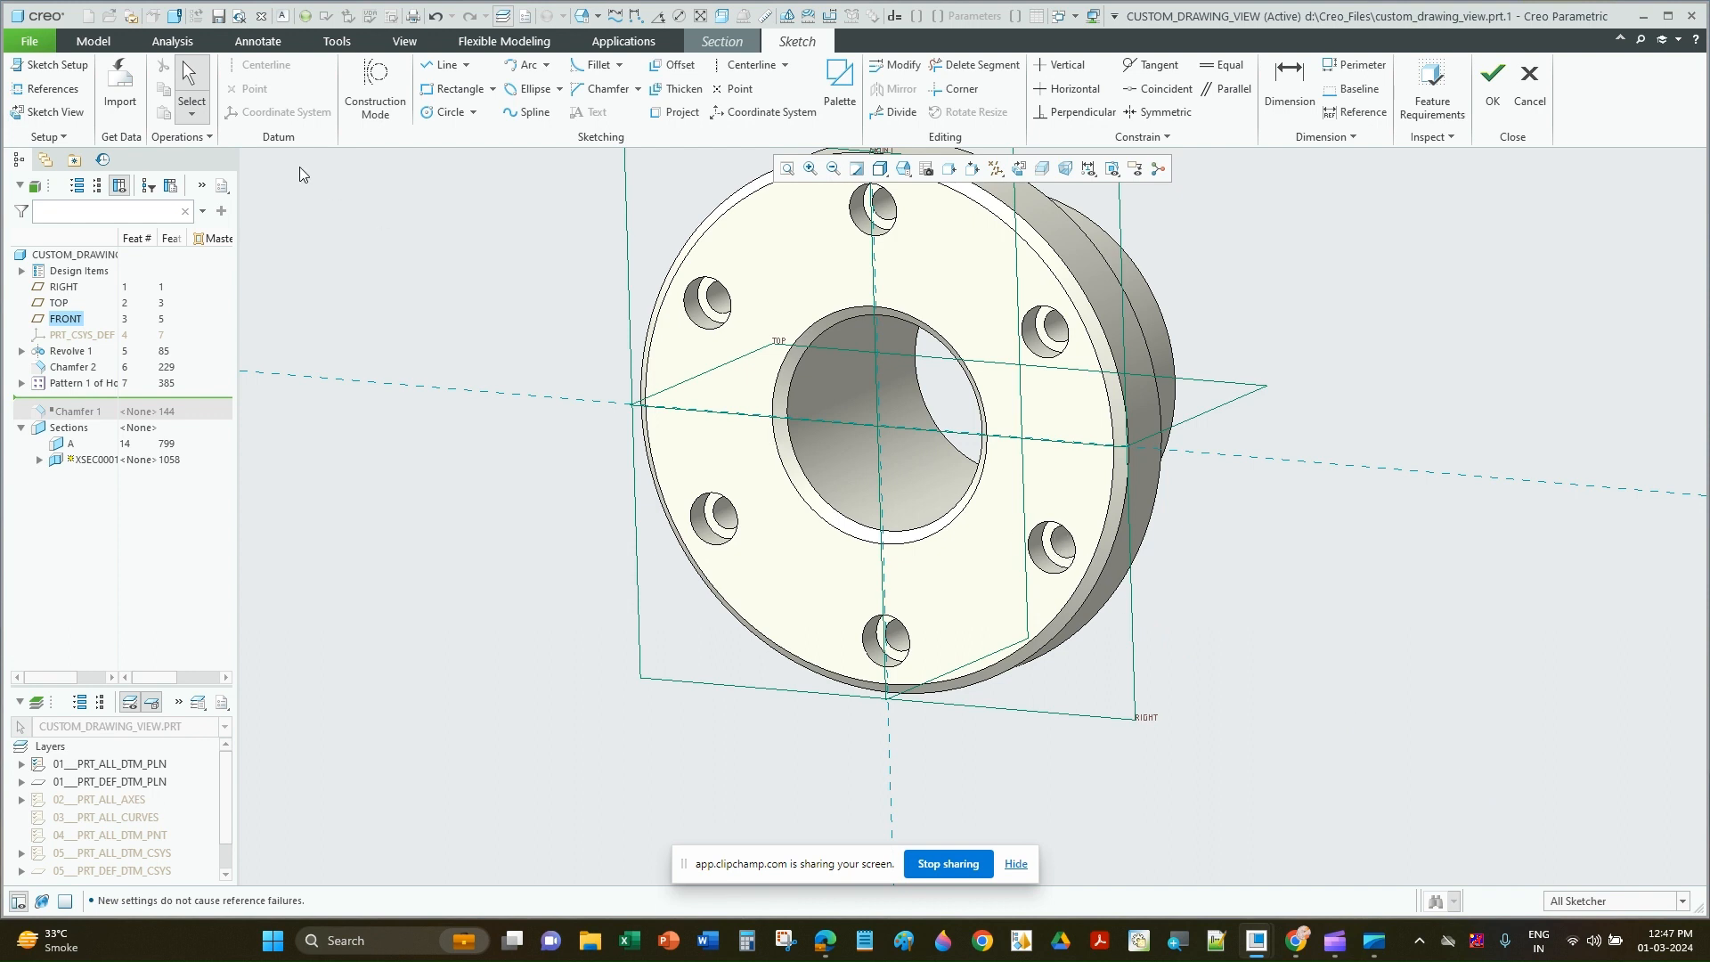
click(54, 89)
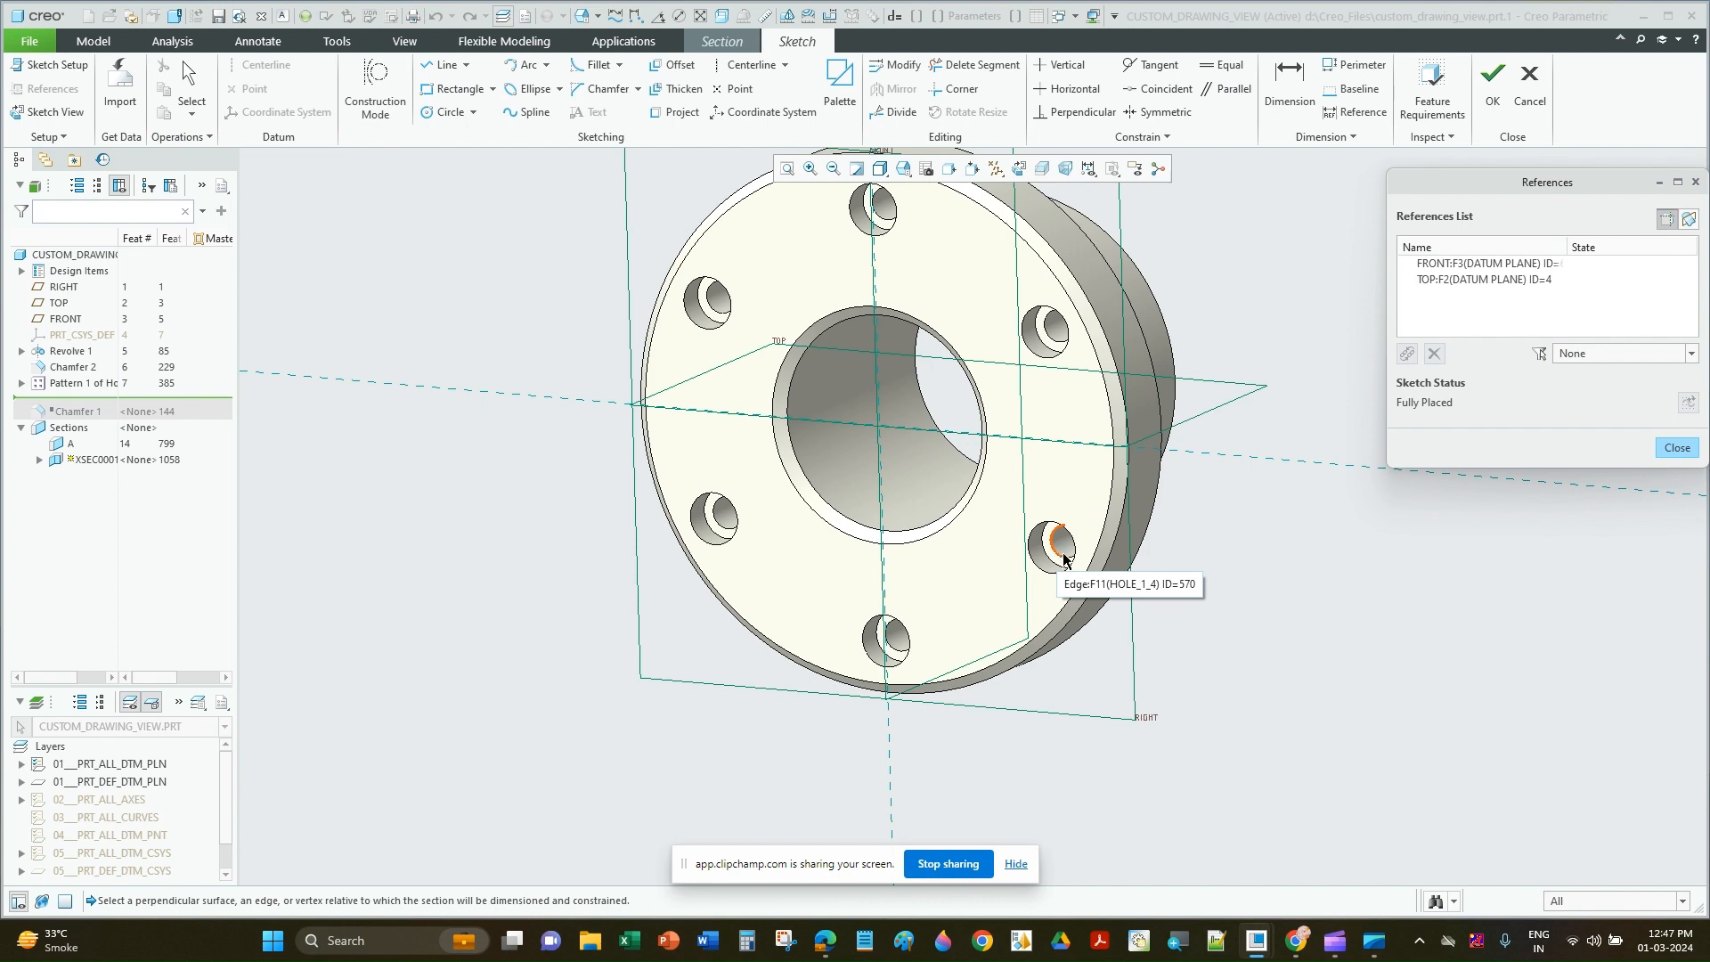
scroll(1064, 559, down, 10)
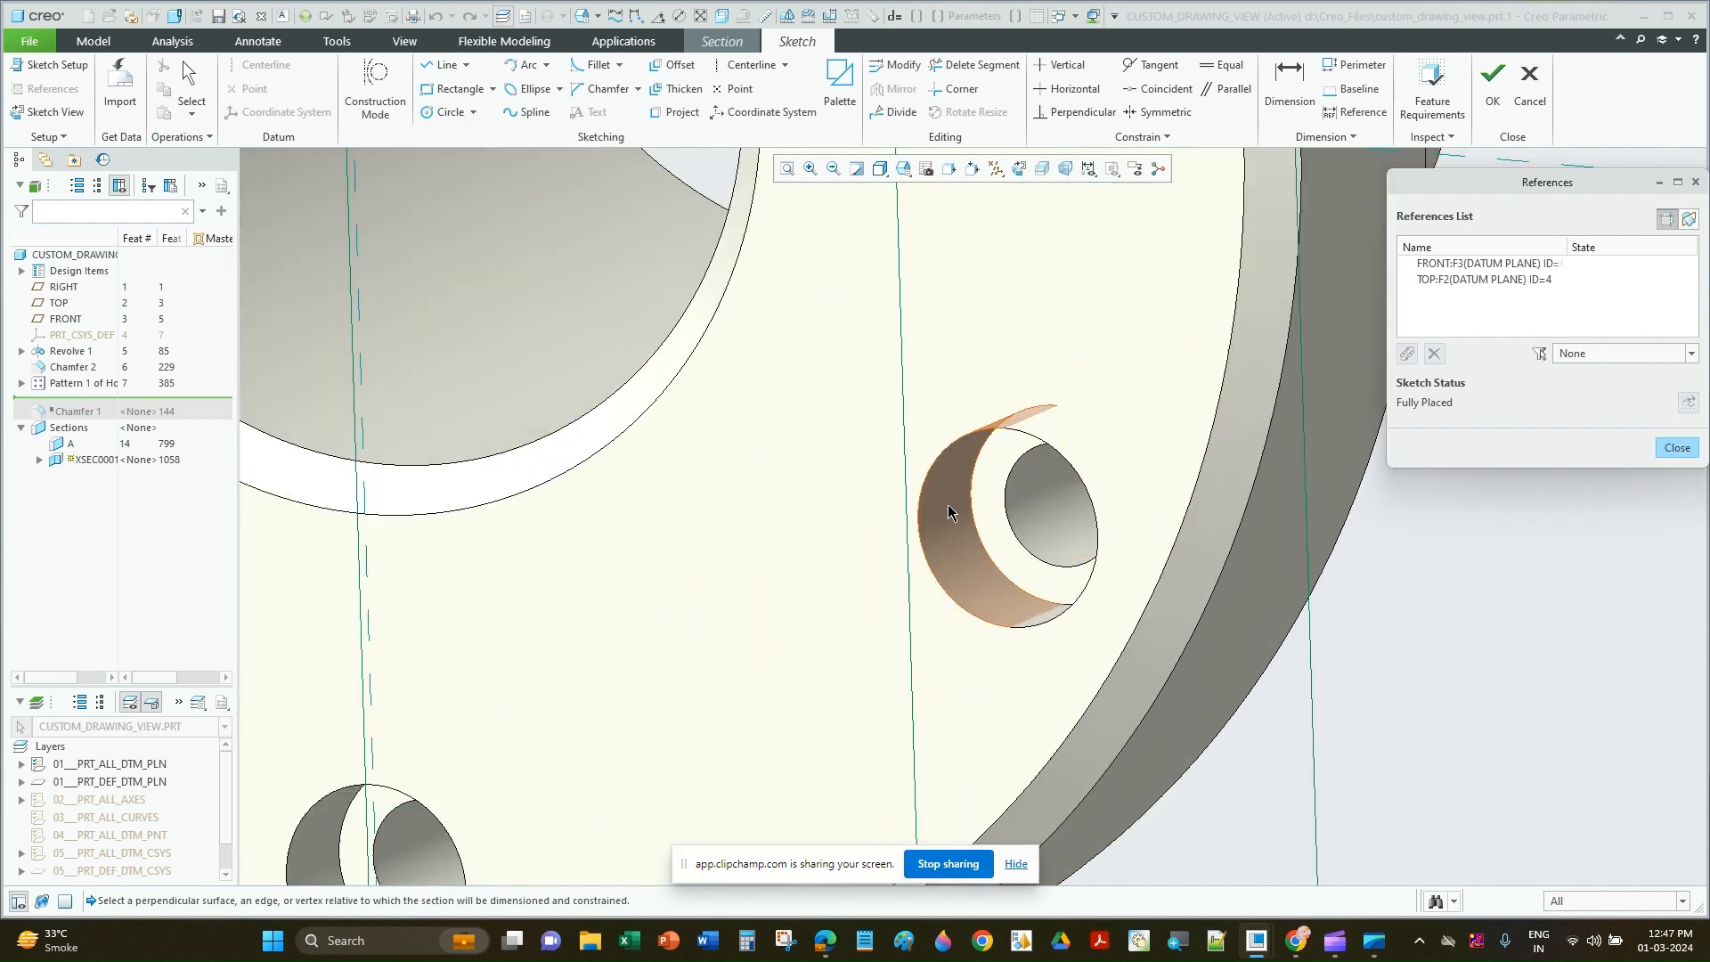
click(1039, 499)
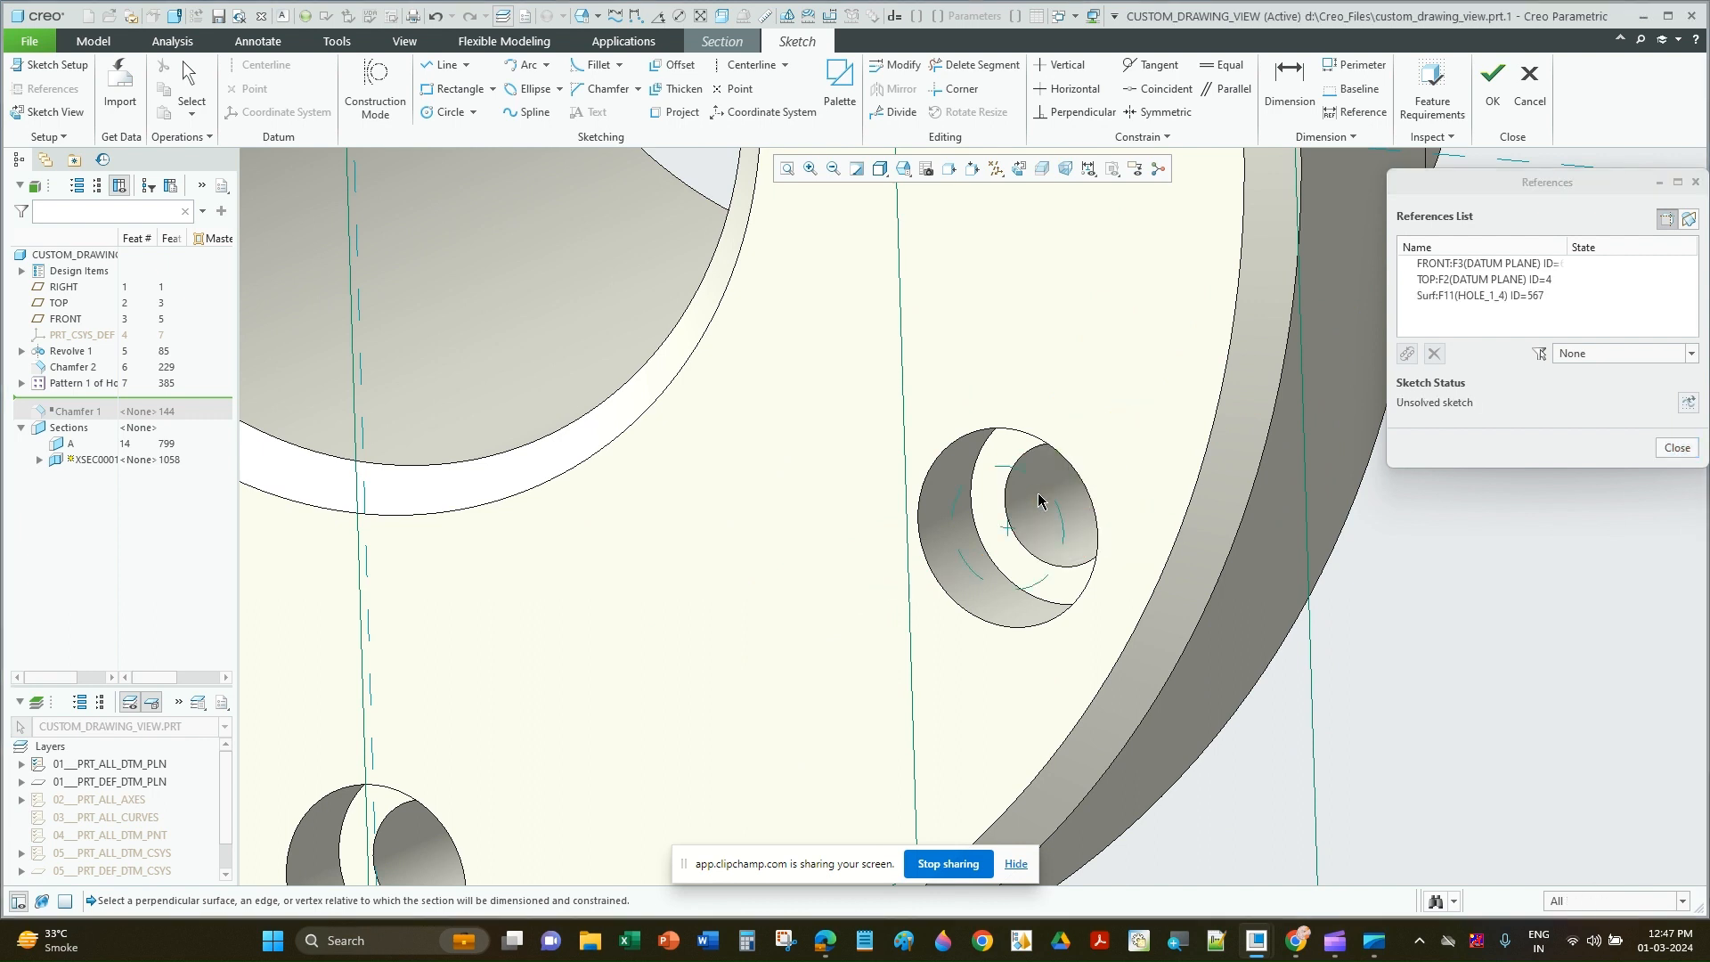
scroll(1036, 494, down, 3)
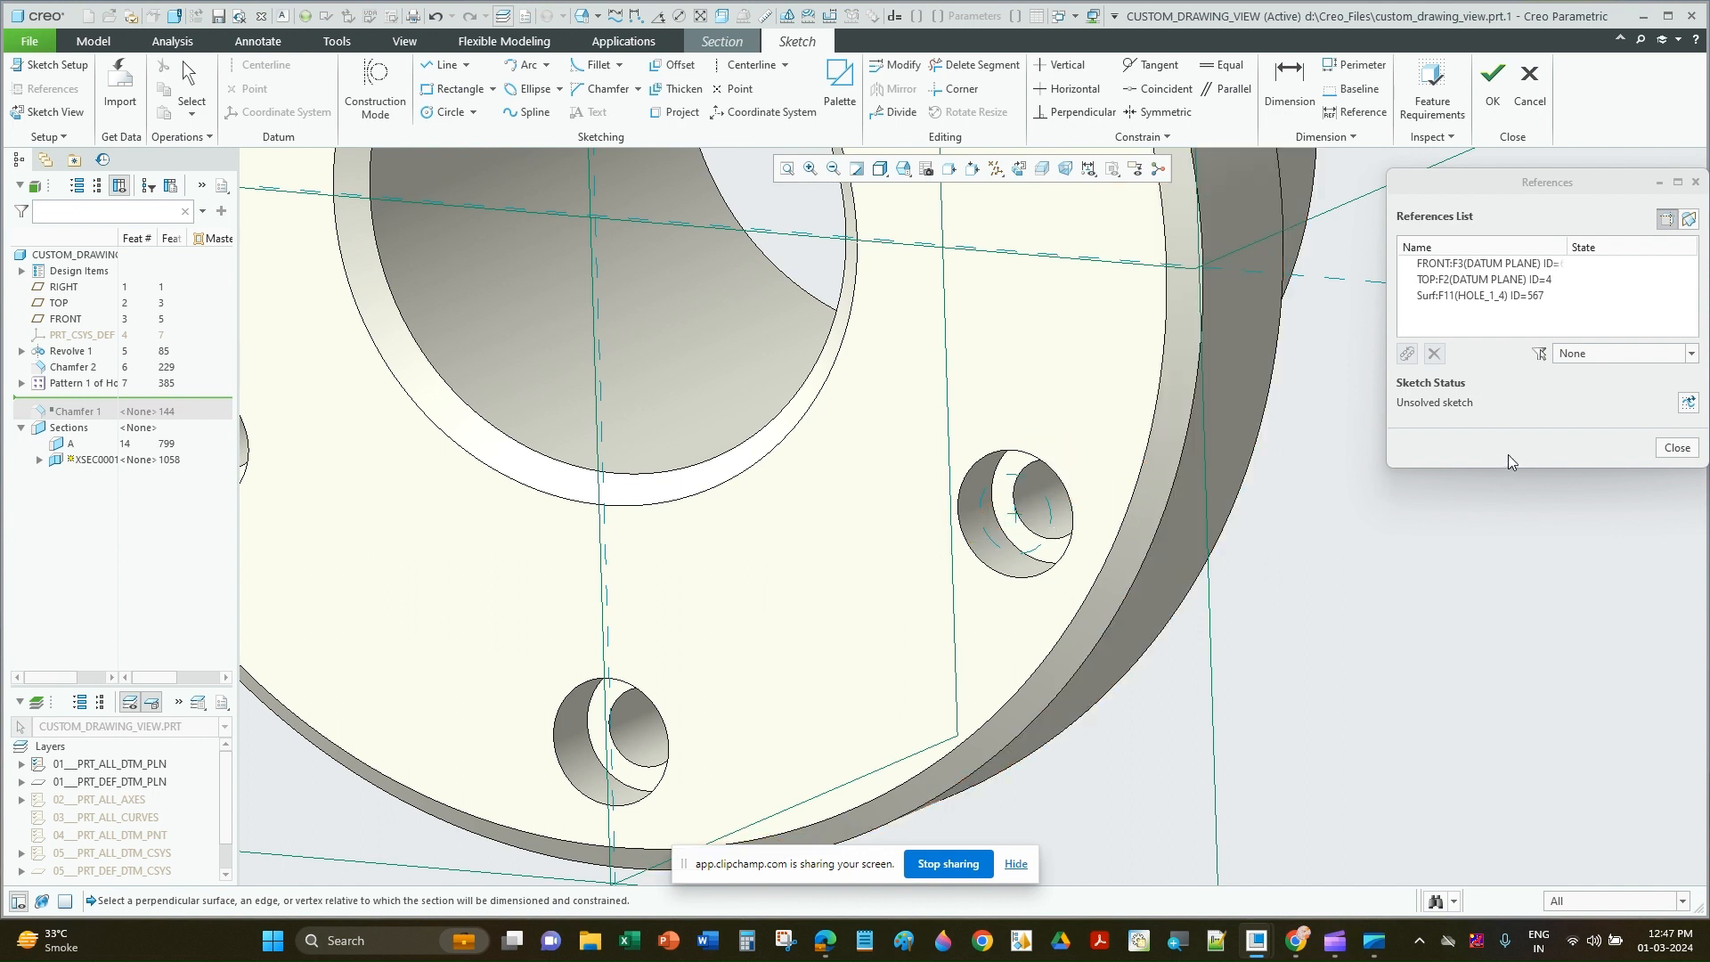
click(1688, 403)
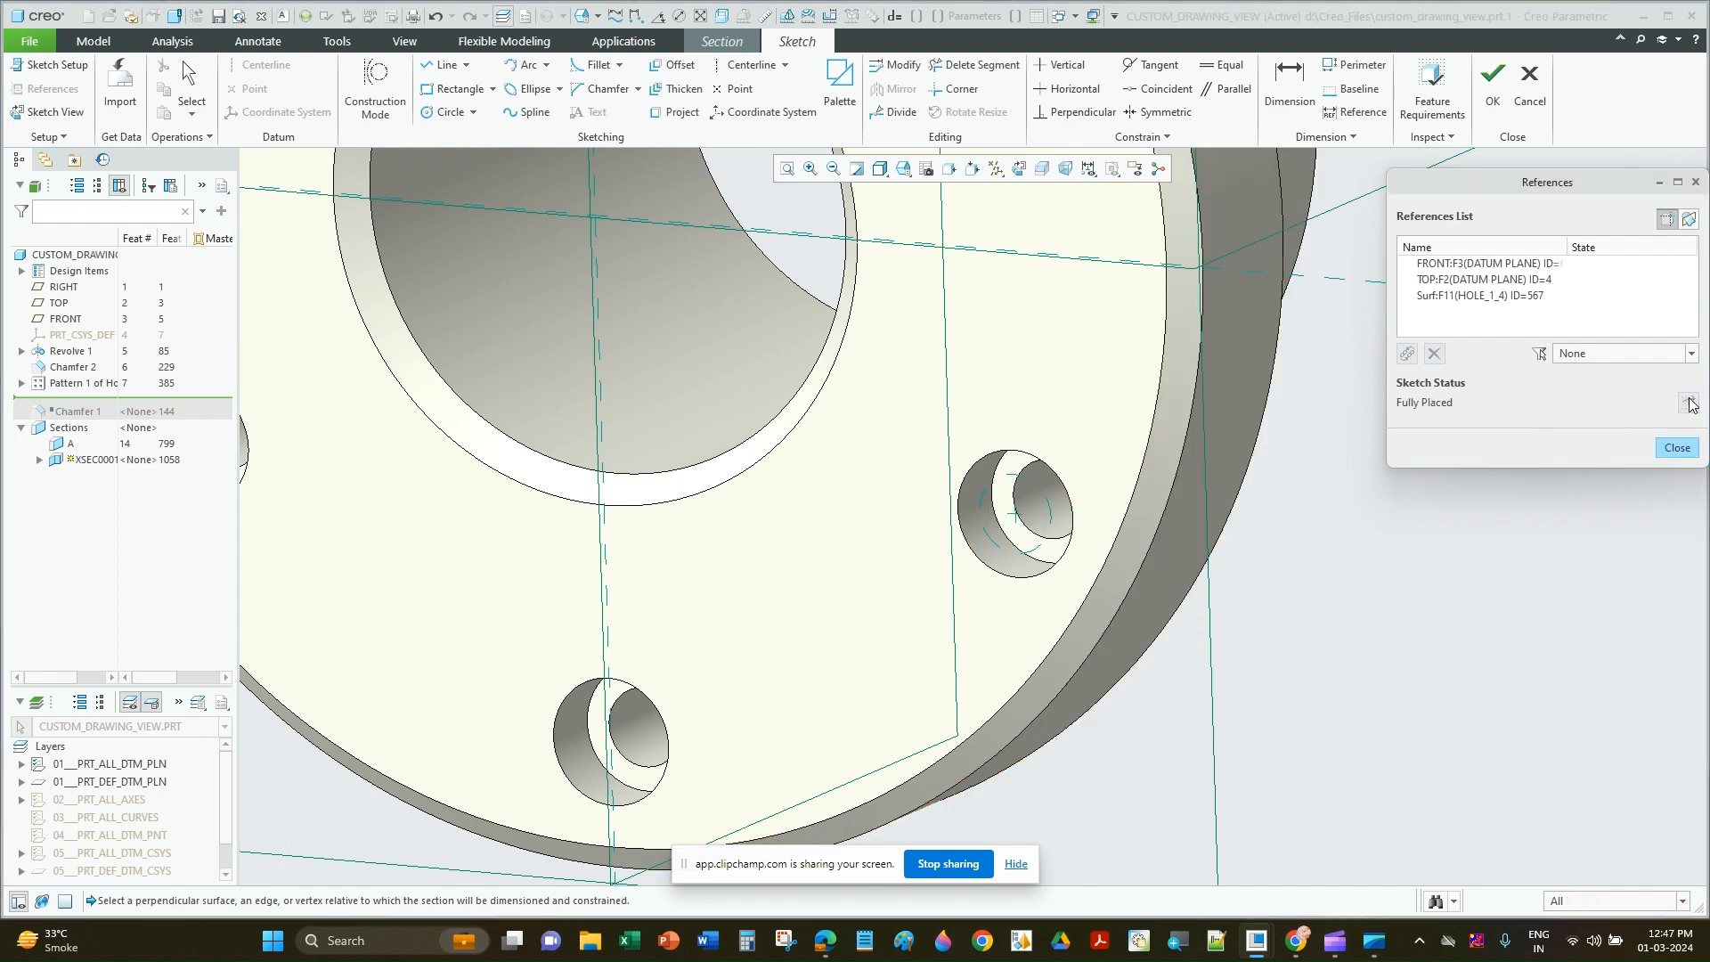
click(1678, 448)
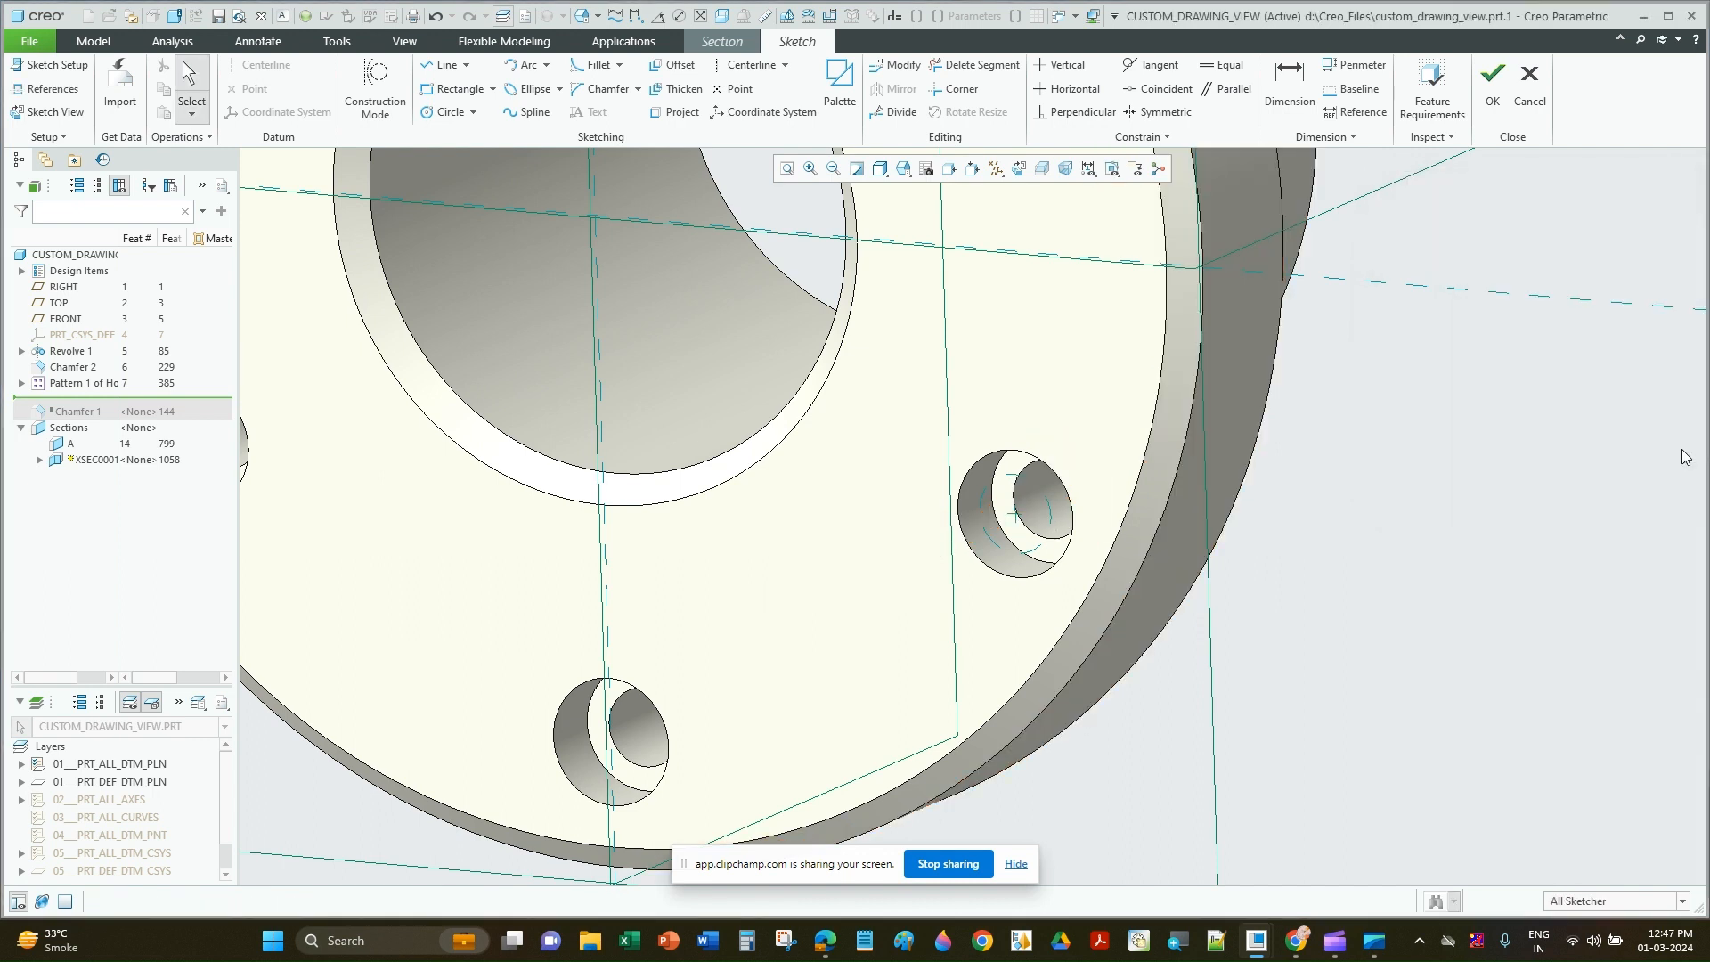
Step: Sketch a two-segment section line from above the flange to its centre and out through the lower-right hole past the rim, and finish the sketch
click(442, 64)
scroll(873, 493, up, 4)
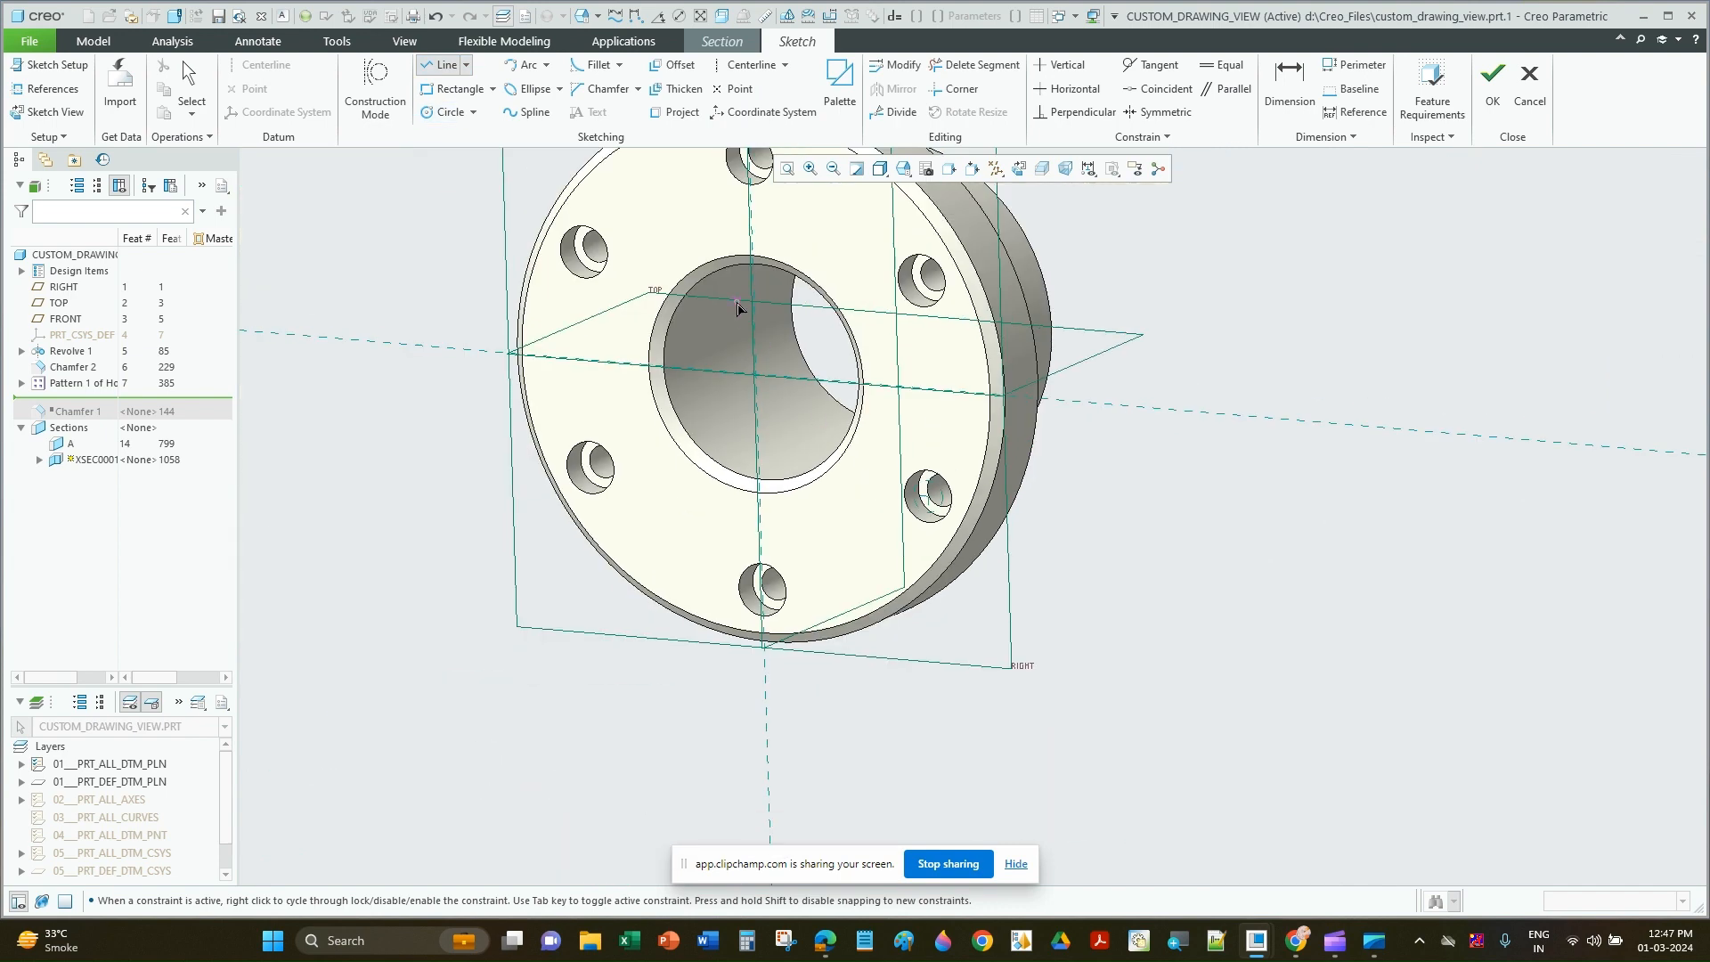
scroll(809, 480, up, 3)
click(783, 295)
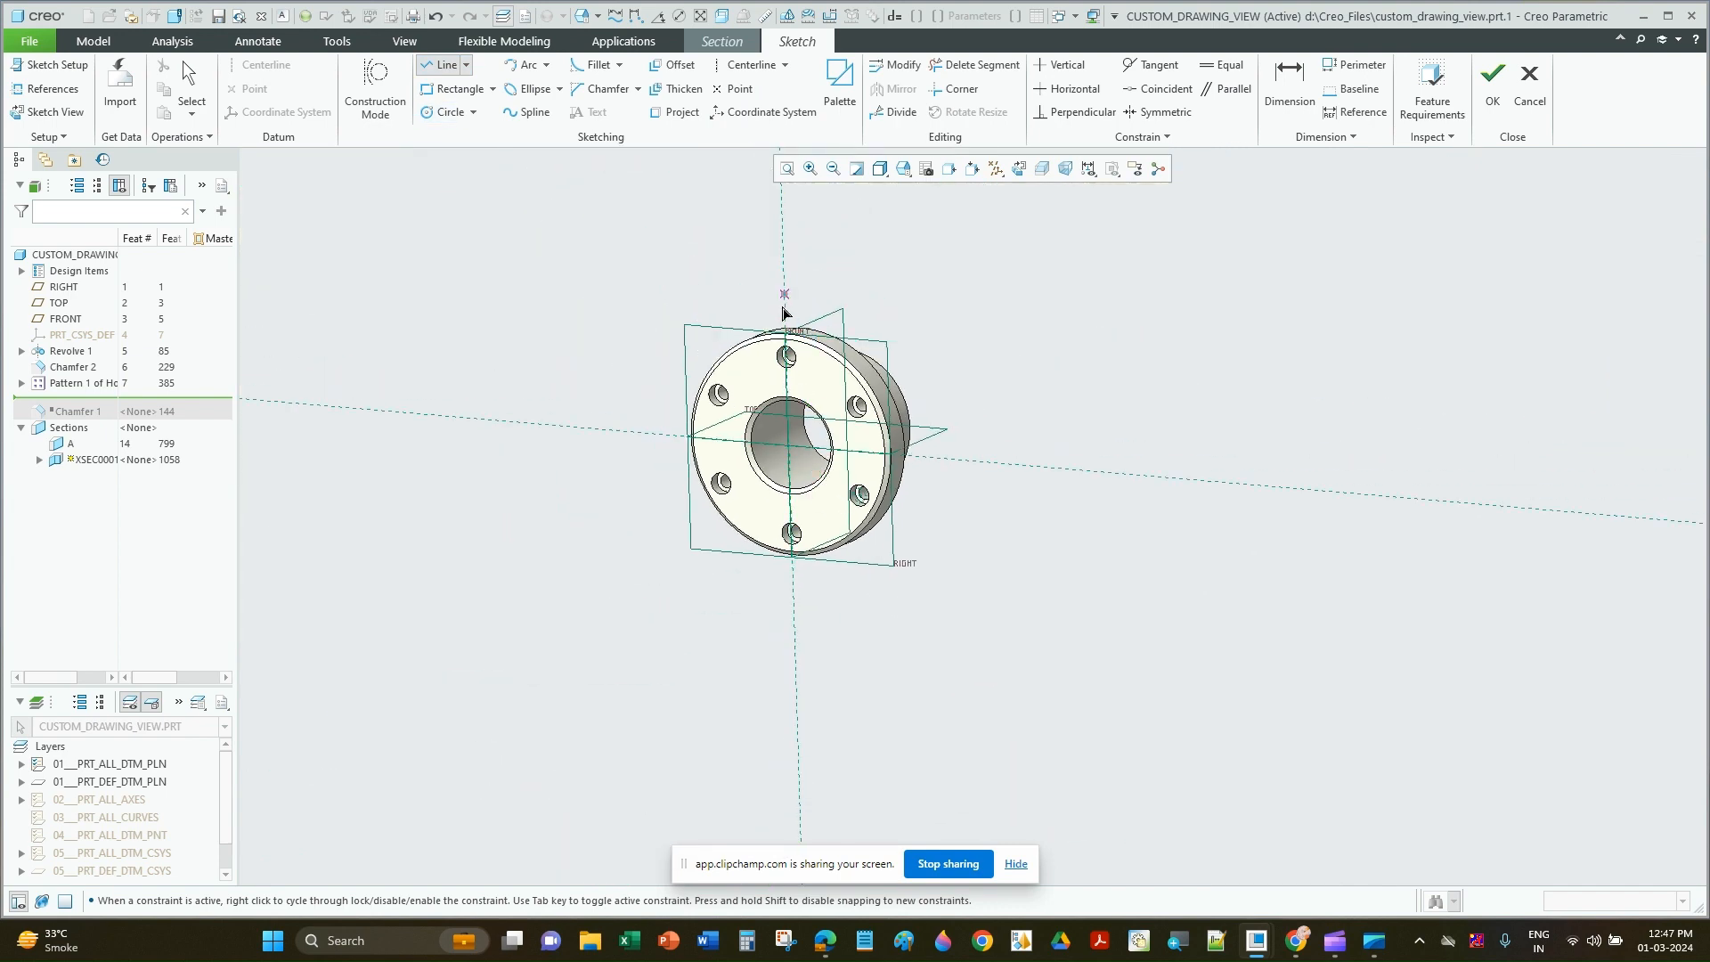
click(789, 442)
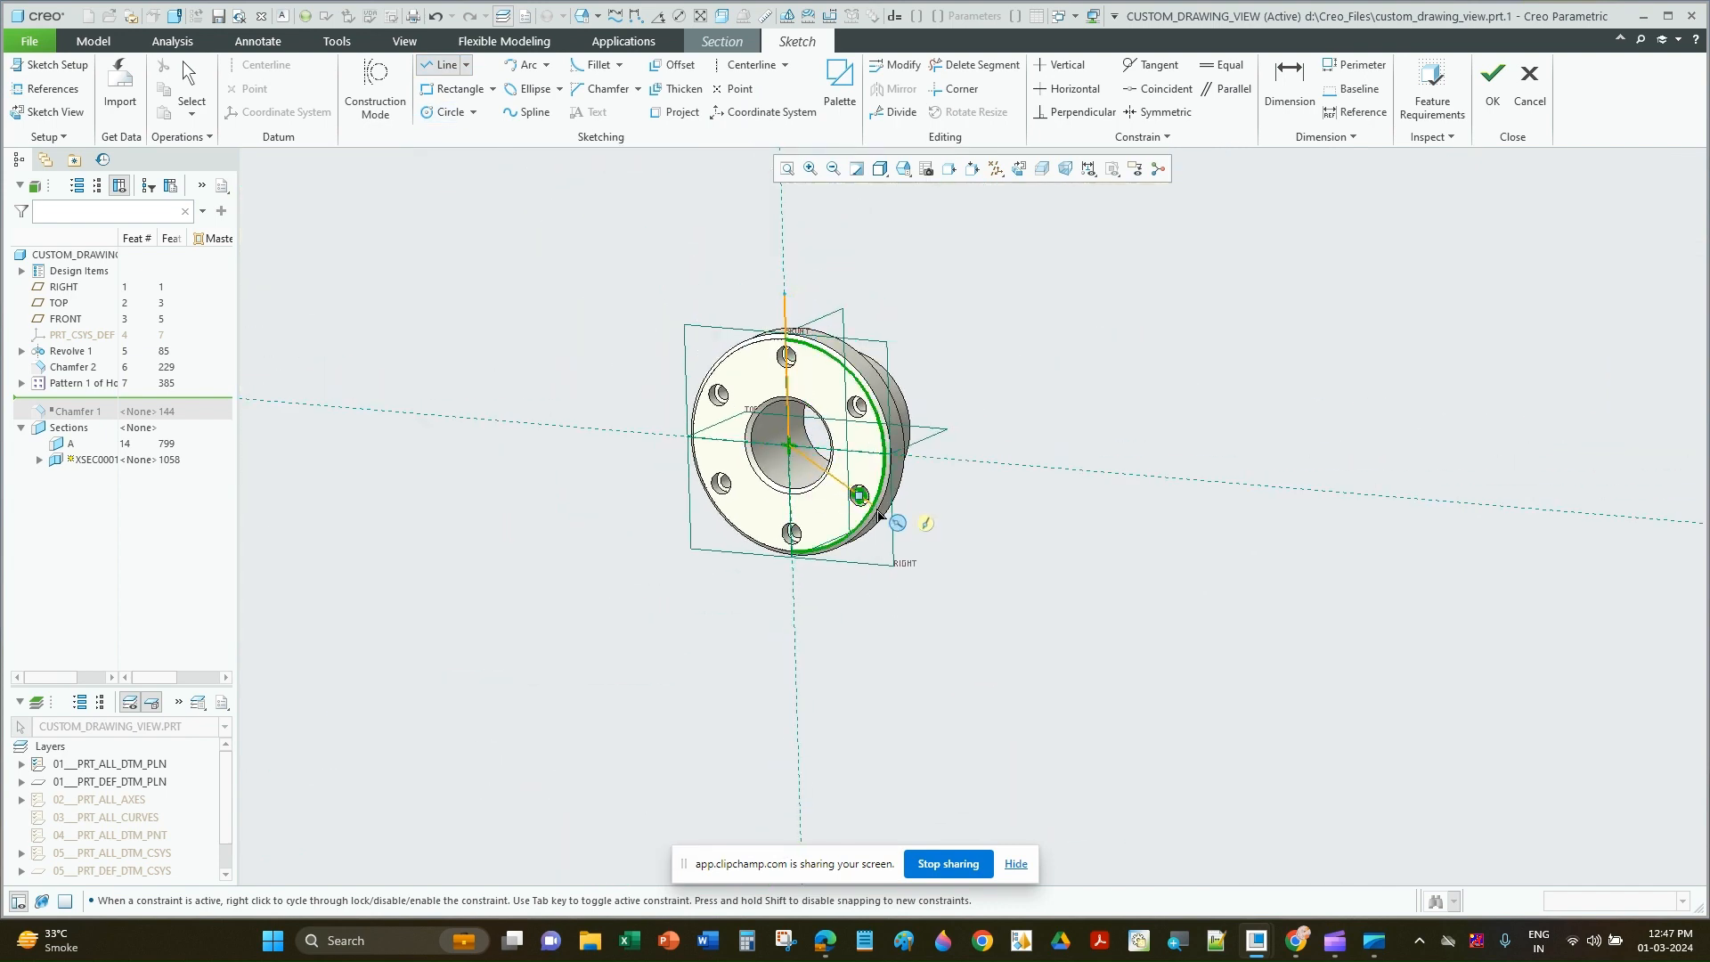
scroll(860, 489, down, 3)
scroll(797, 464, down, 3)
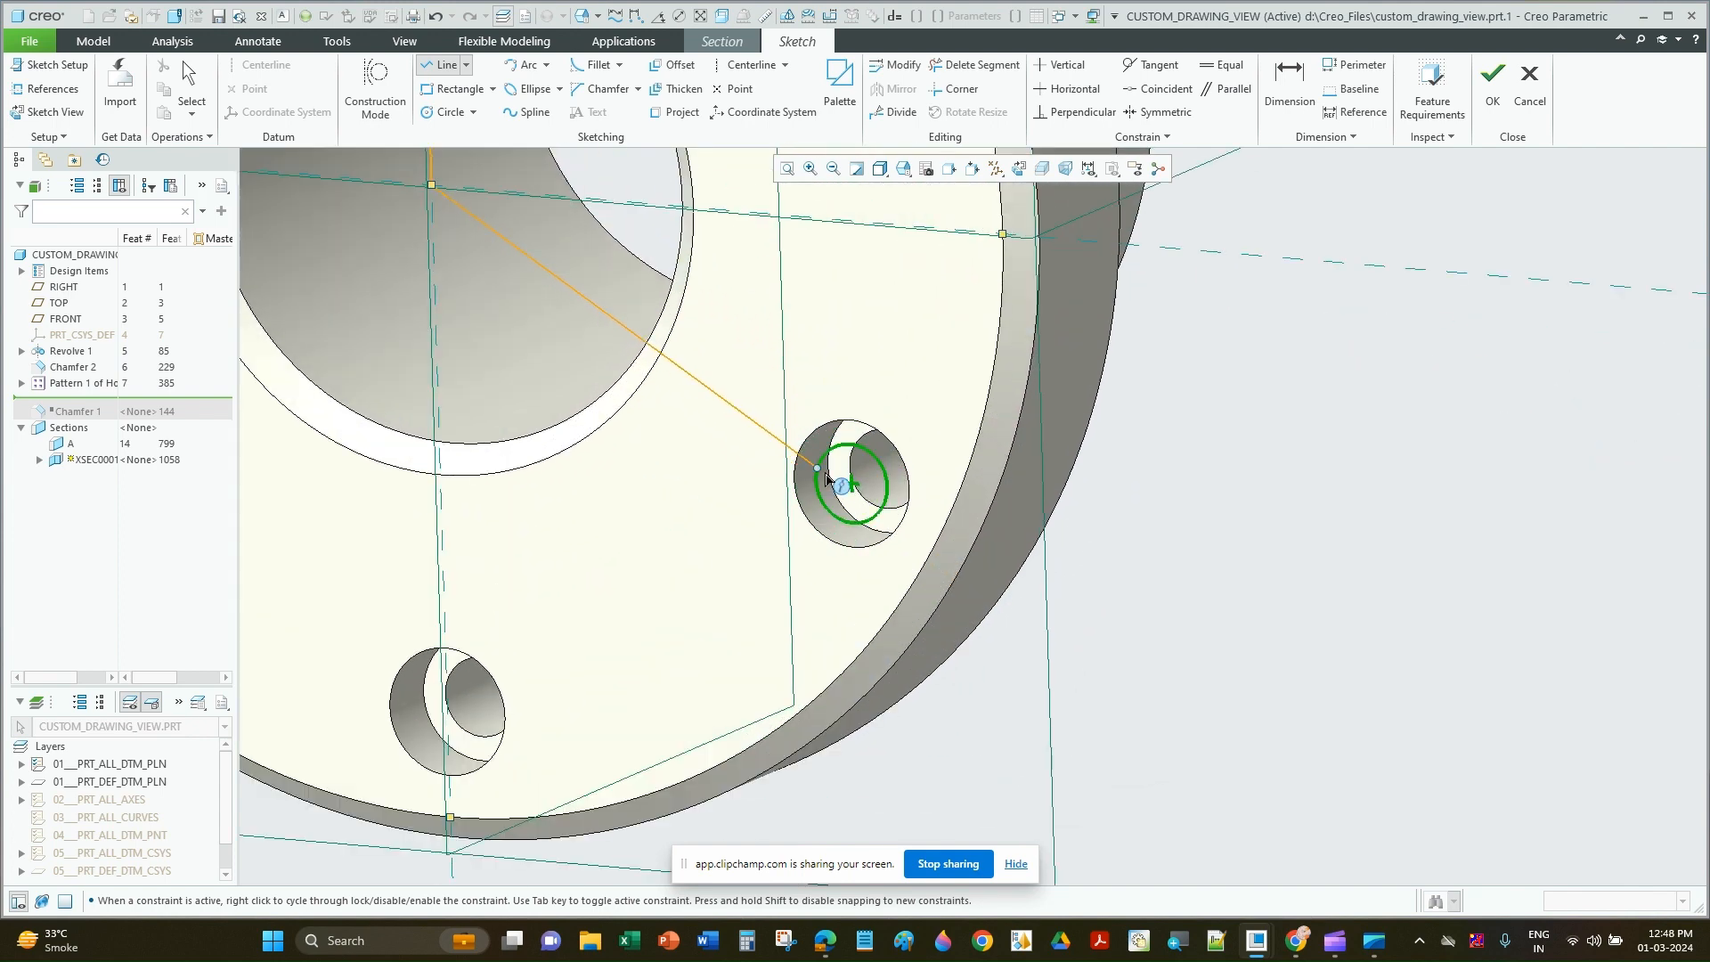
click(1088, 655)
middle_click(1209, 609)
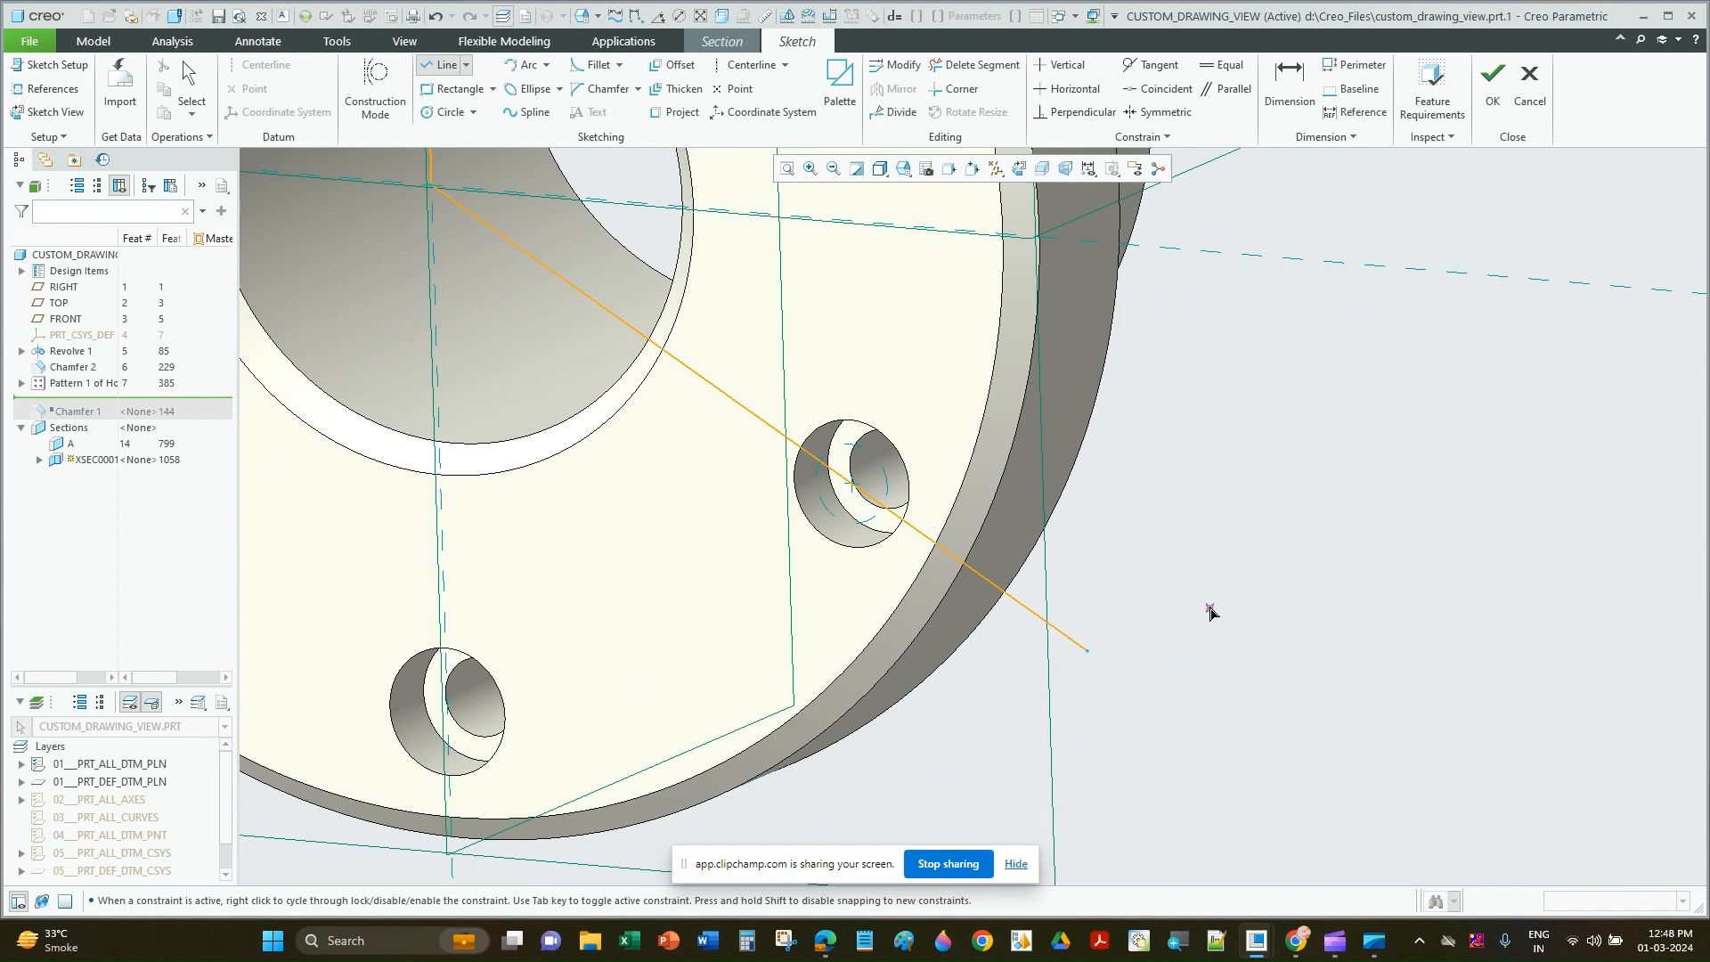
scroll(1164, 504, up, 3)
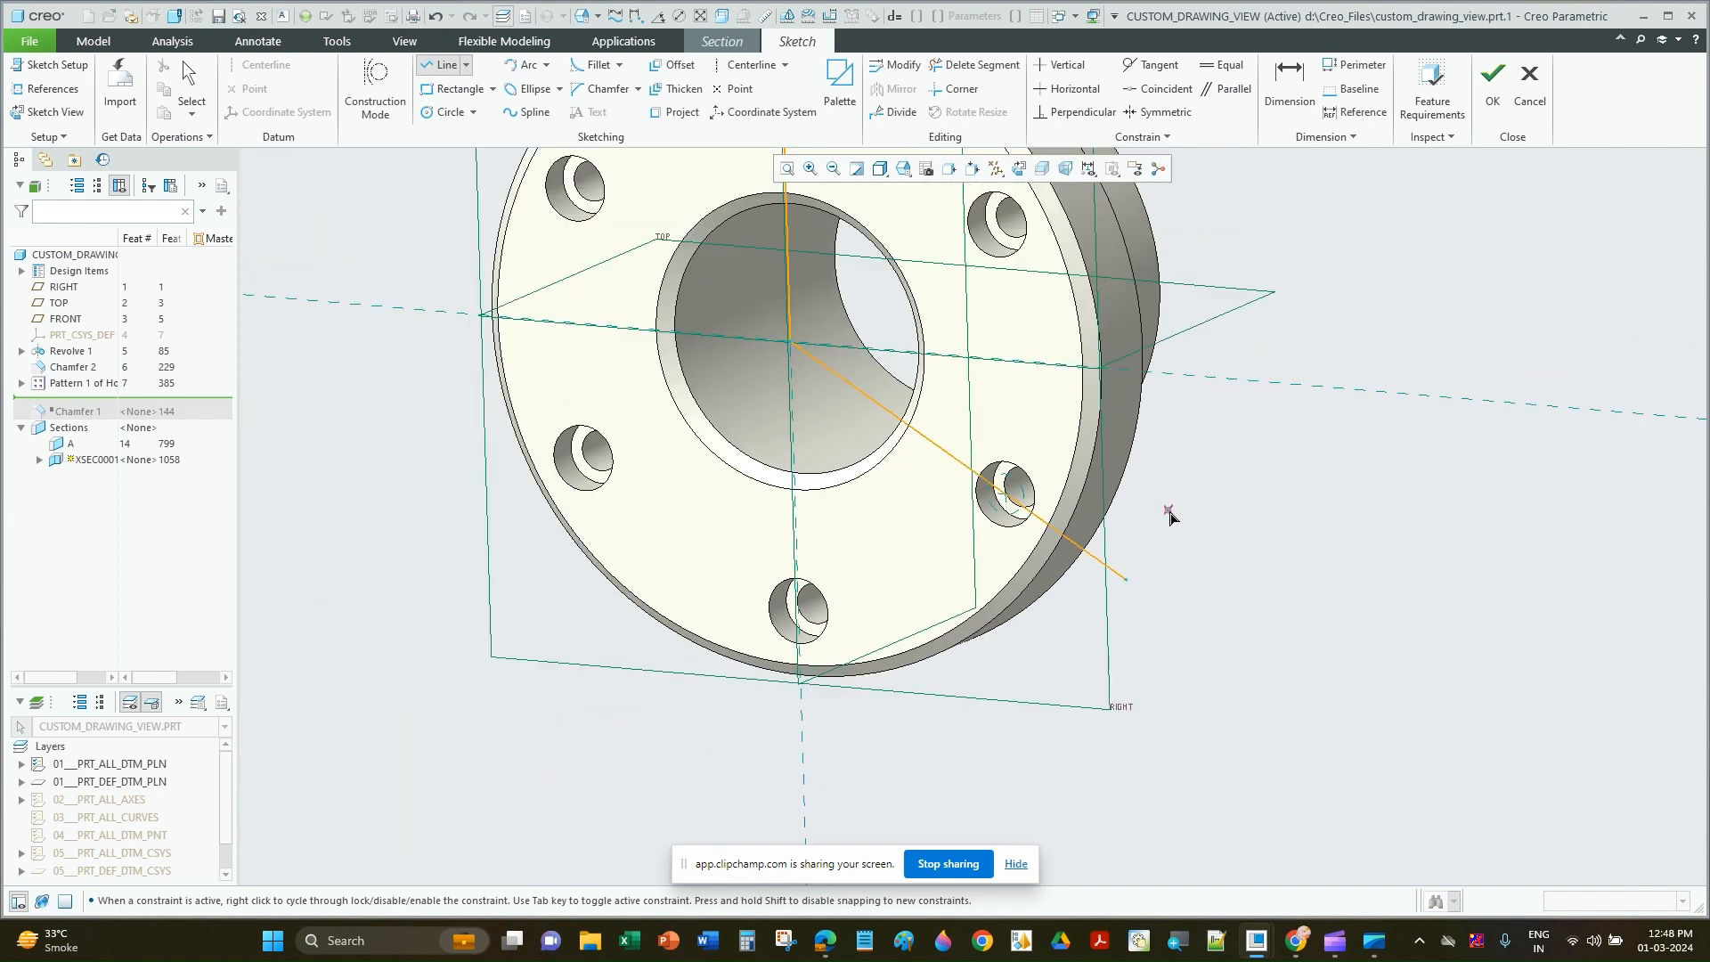
click(1489, 76)
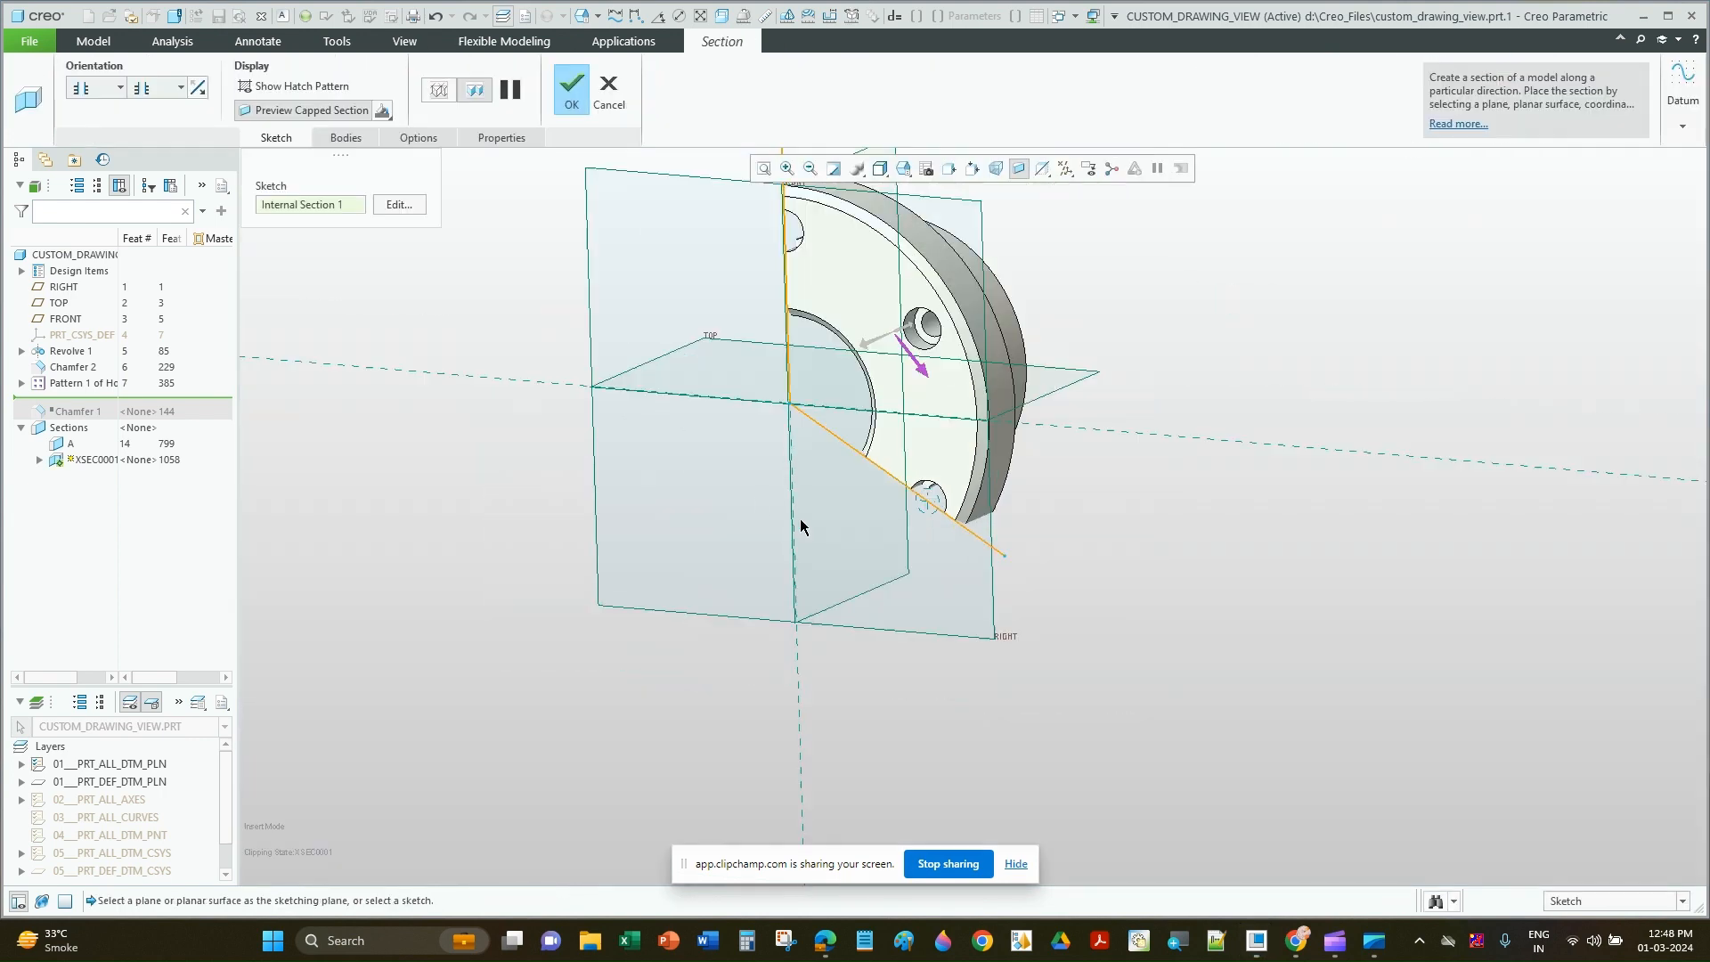
Step: Flip the offset section's clipping side, name the section B and accept it
scroll(800, 526, up, 2)
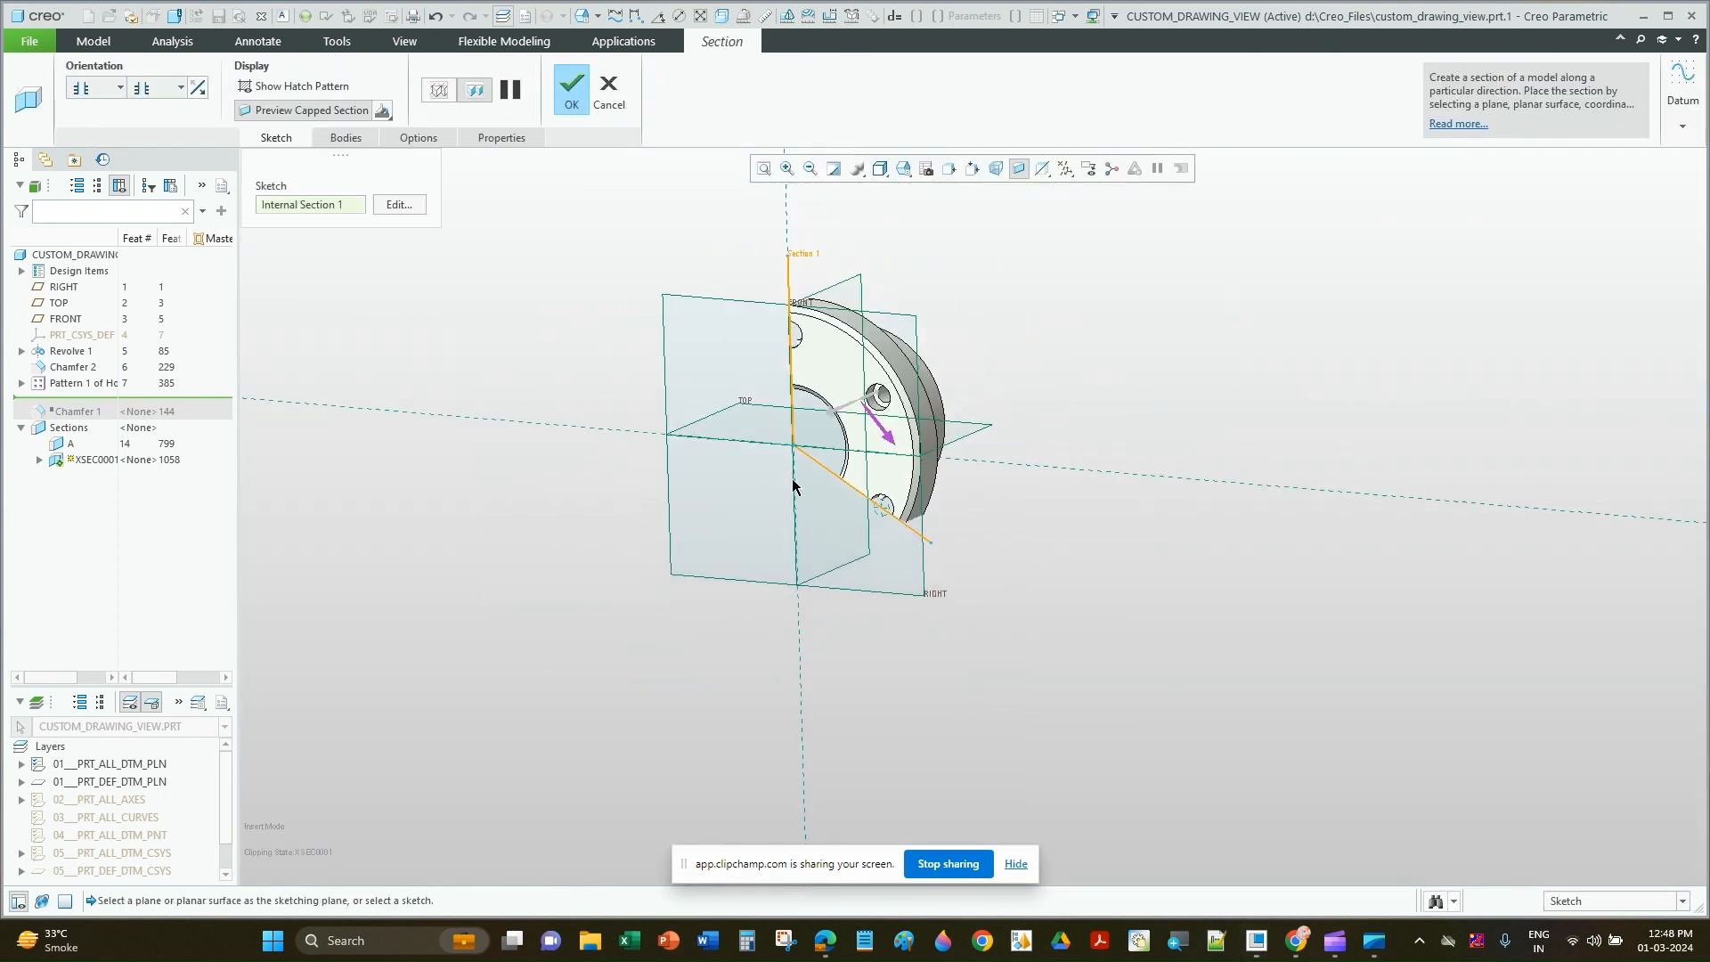
click(887, 438)
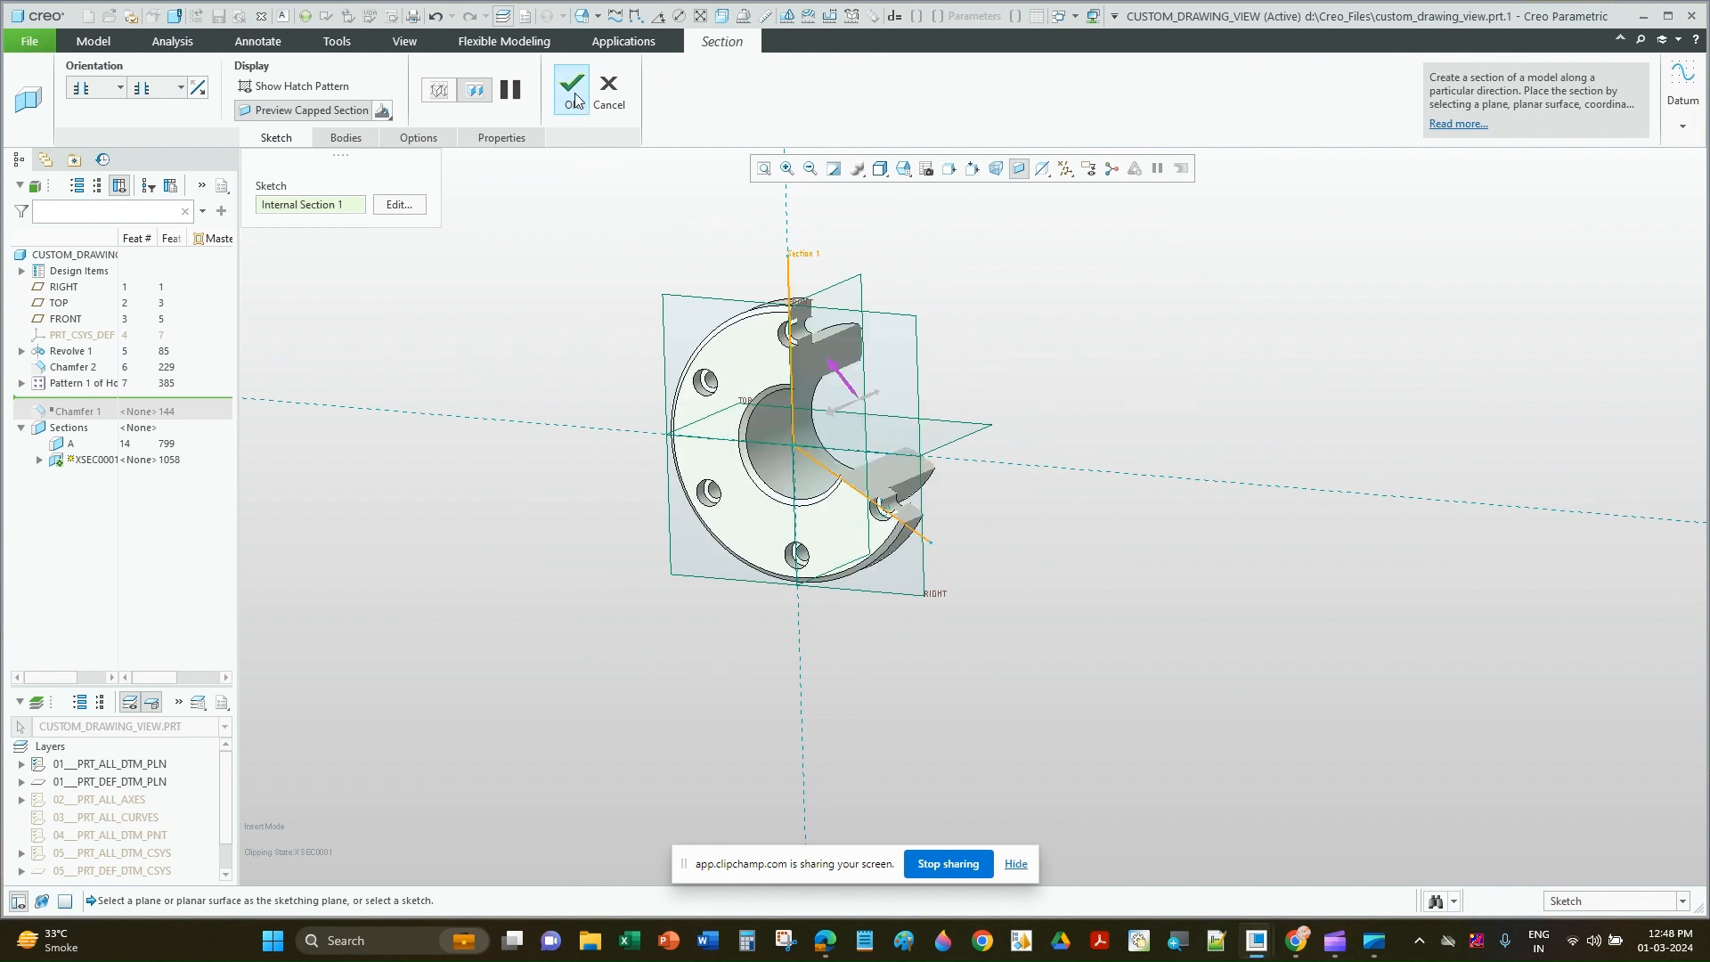
click(501, 137)
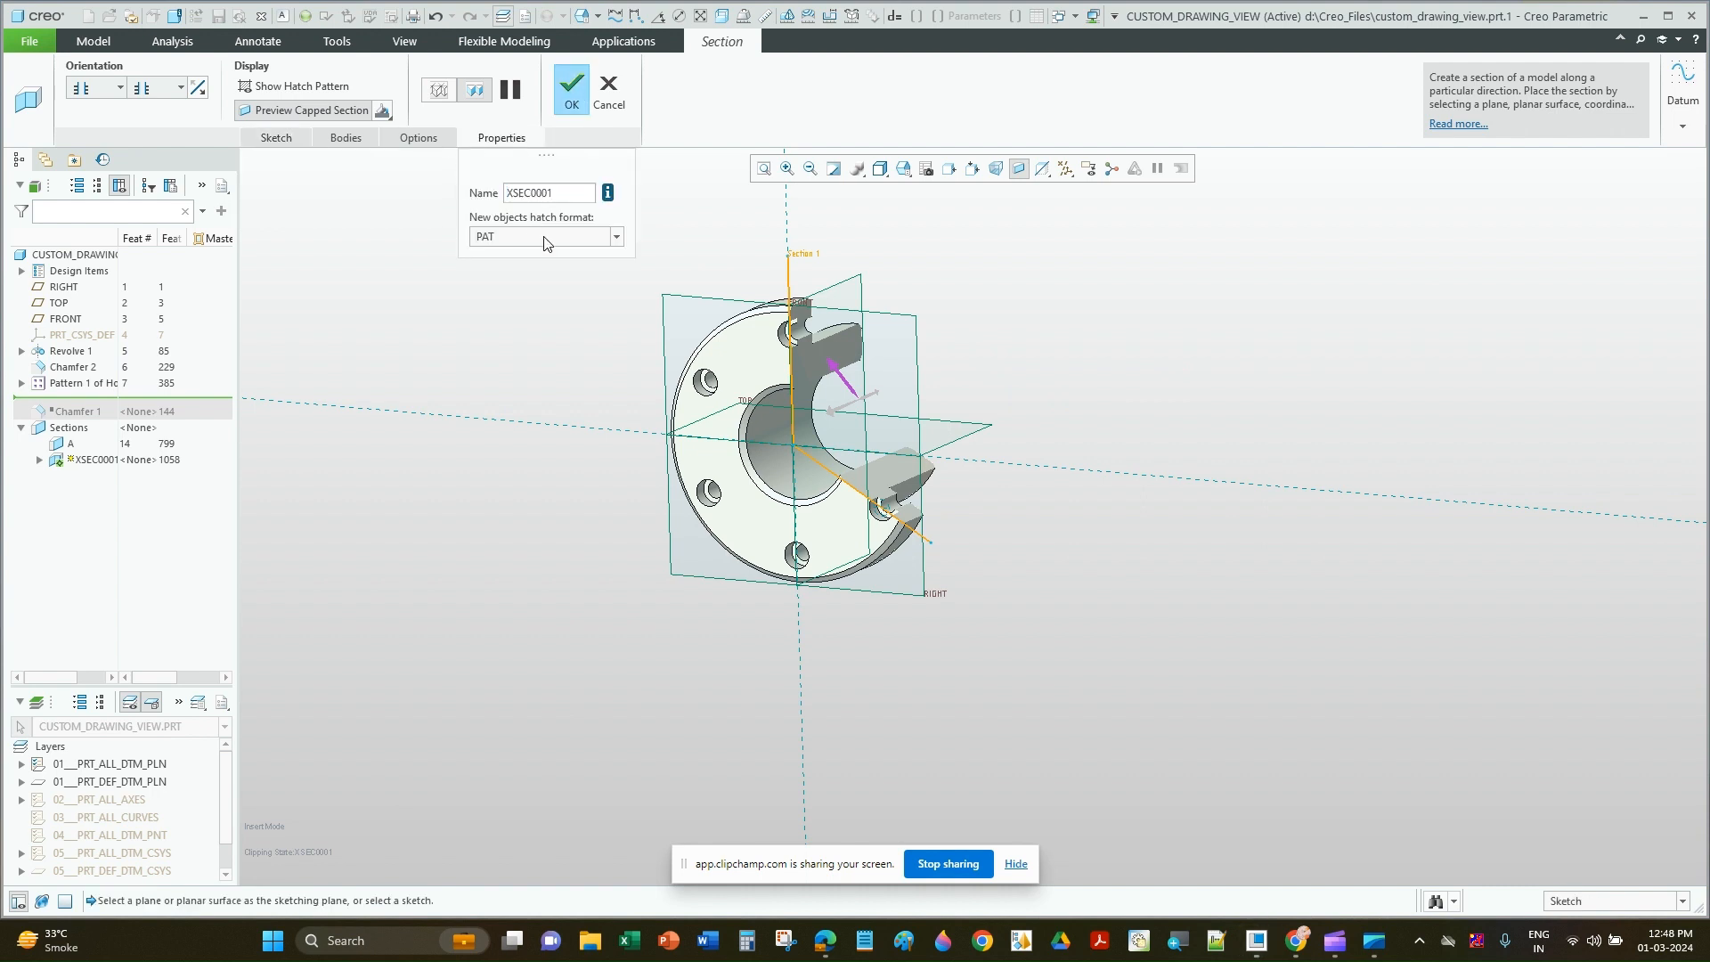
double_click(568, 193)
text(B)
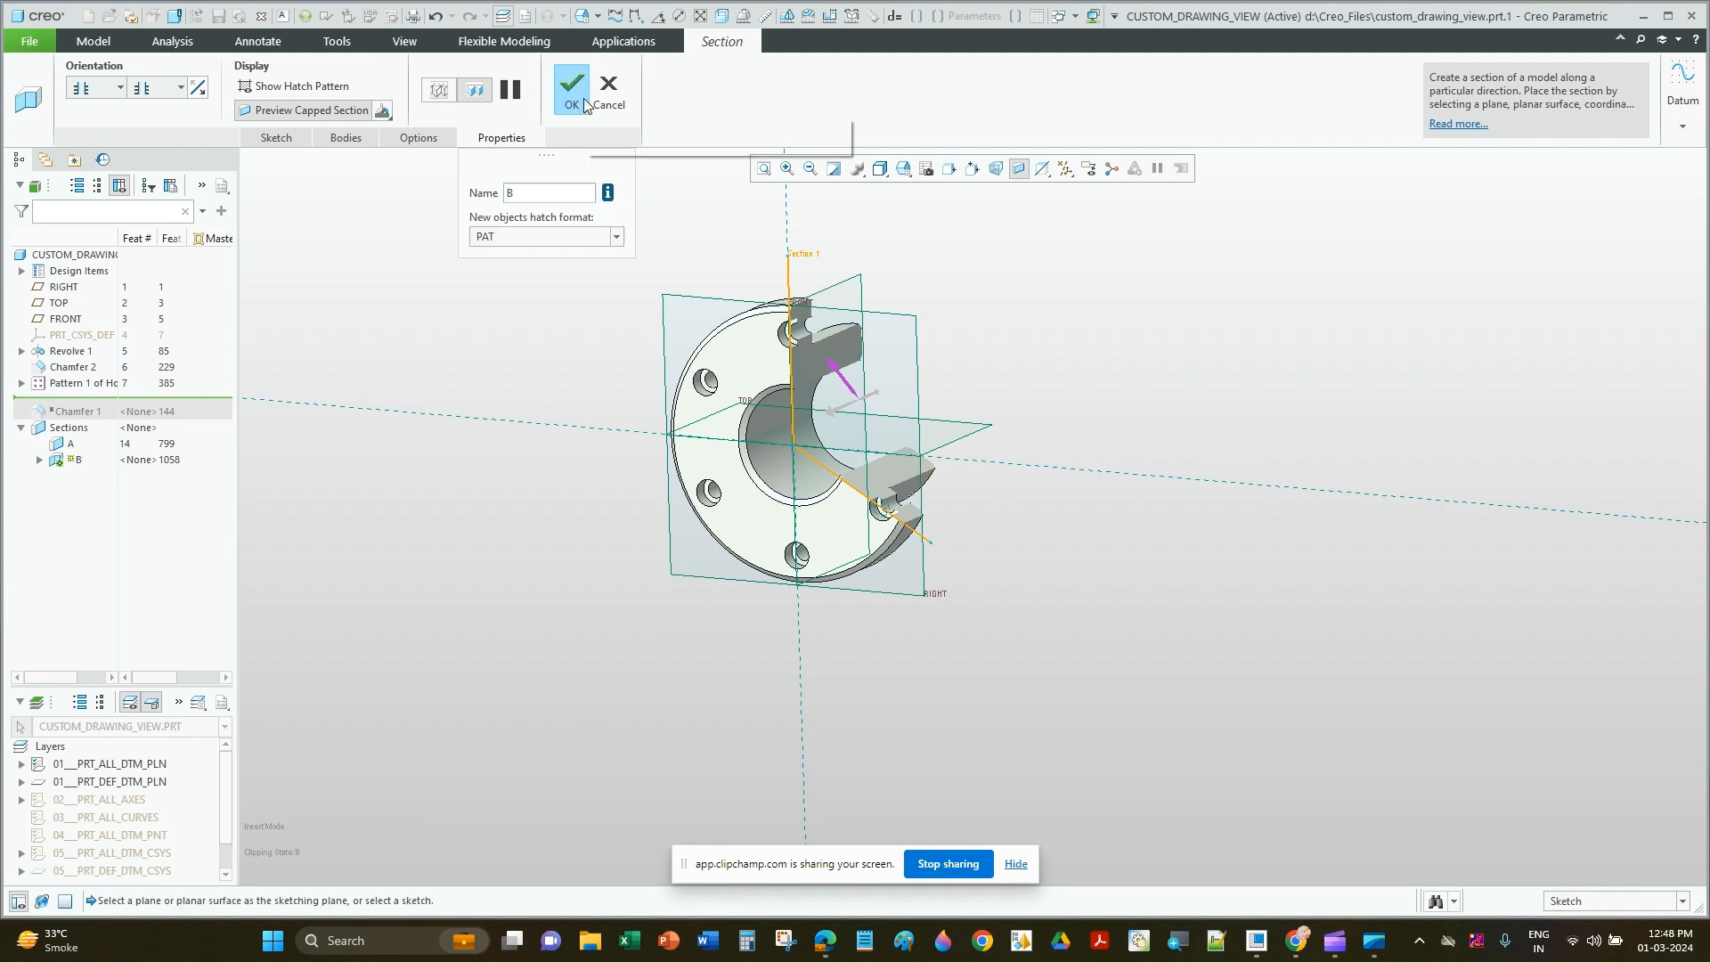
click(577, 89)
scroll(806, 249, down, 2)
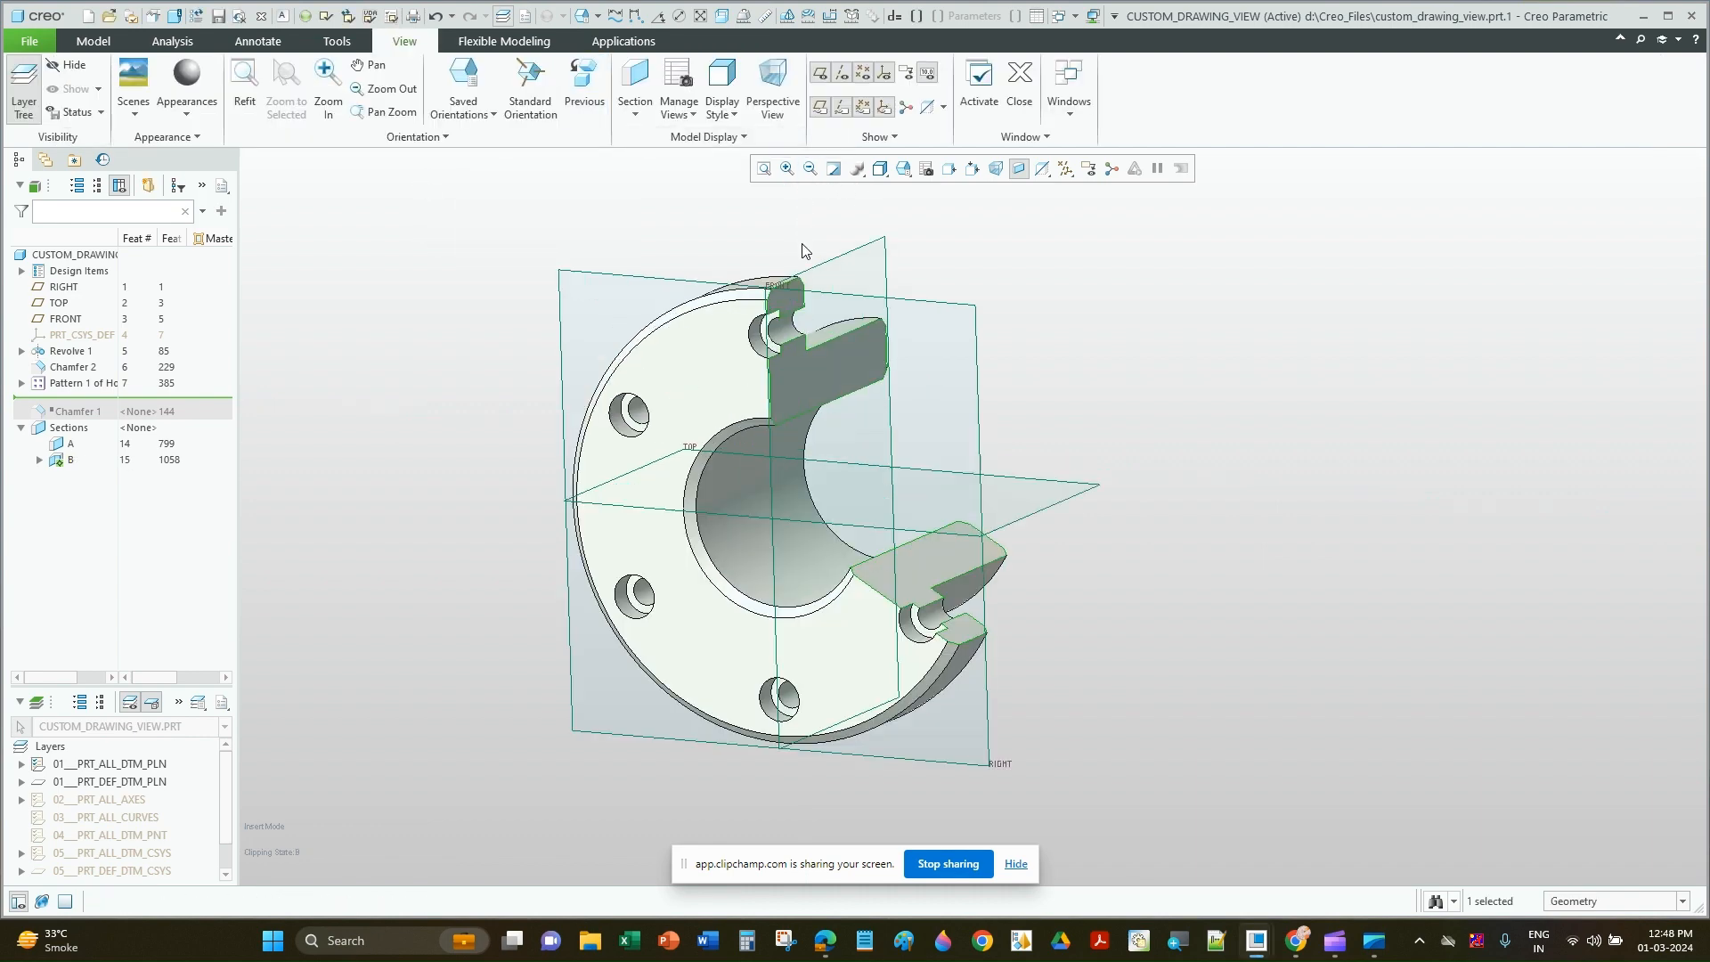
scroll(837, 233, up, 1)
click(1097, 328)
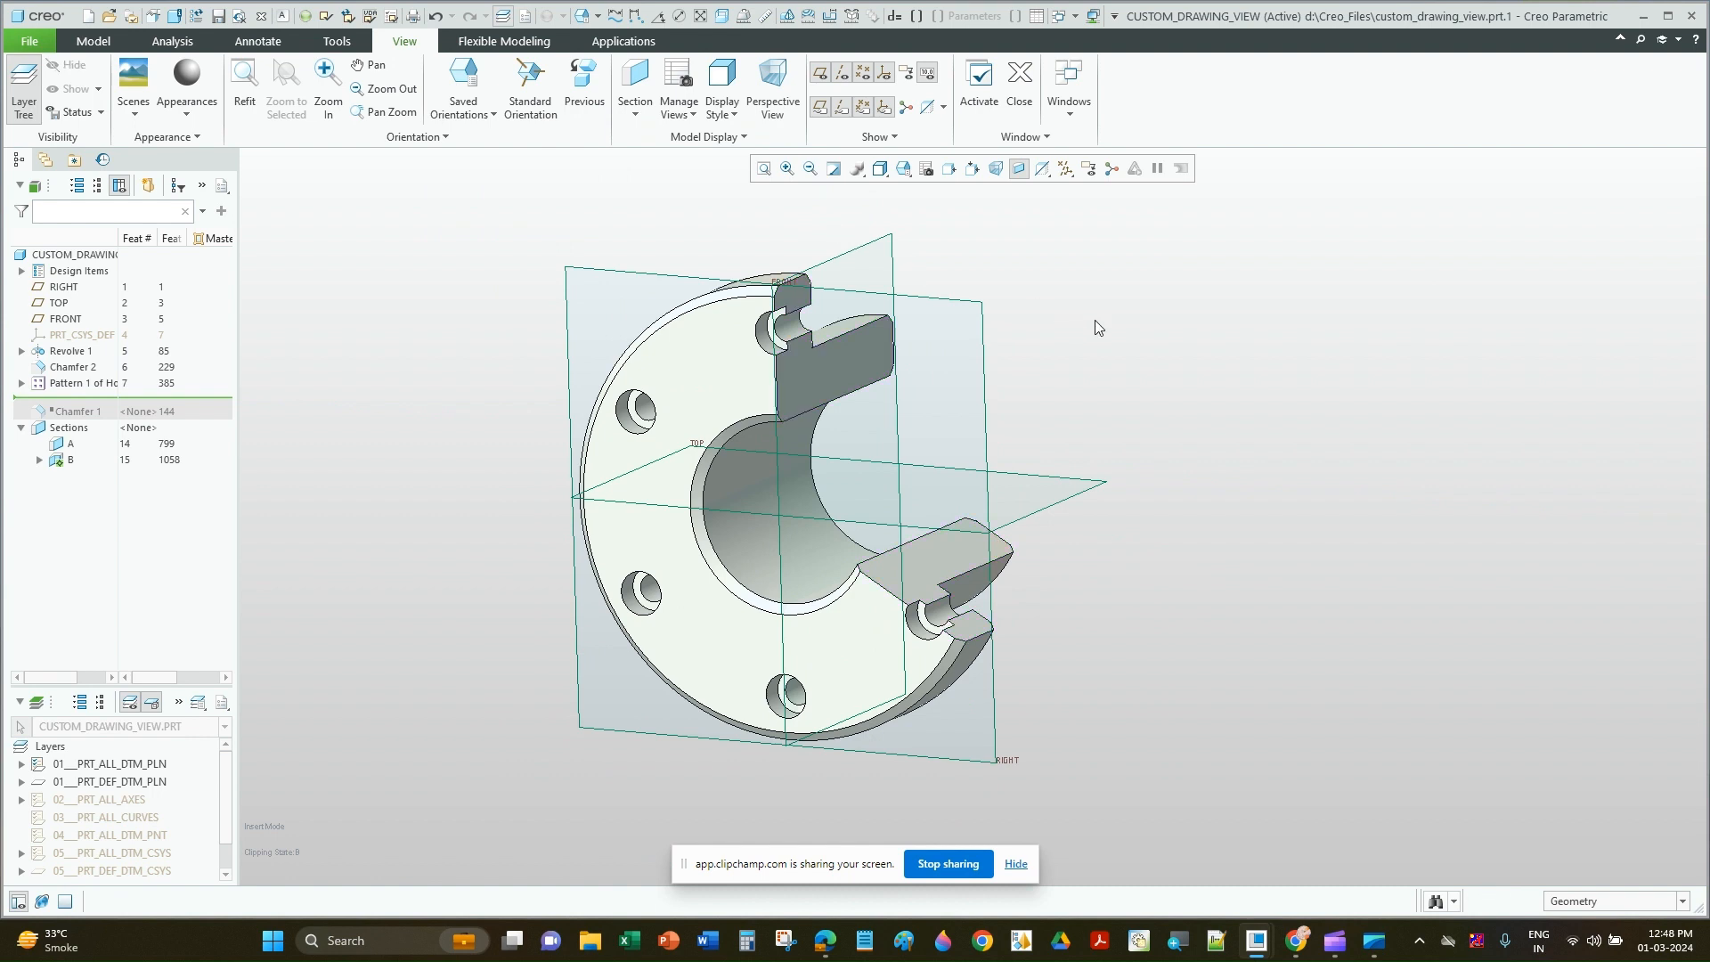
Step: Switch to the CUSTOM_DRAWING_VIEW drawing window and place a general view with the DEFAULT ALL combined state above the circular flange view
click(1016, 864)
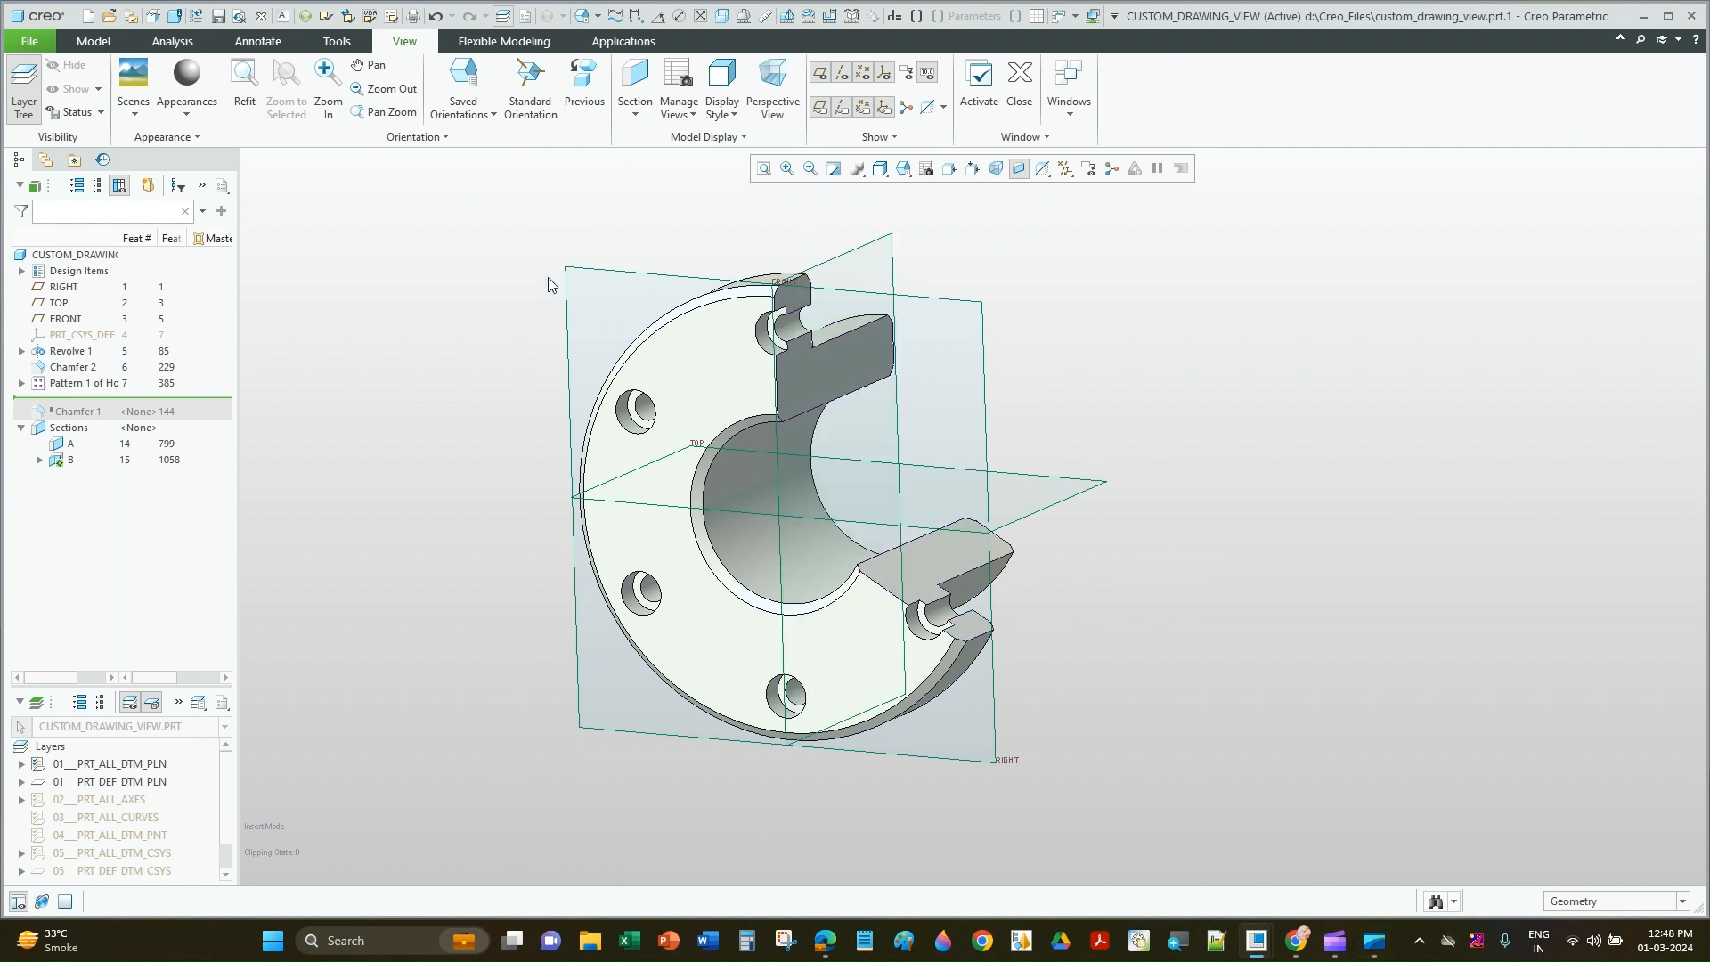
click(1056, 13)
click(1104, 61)
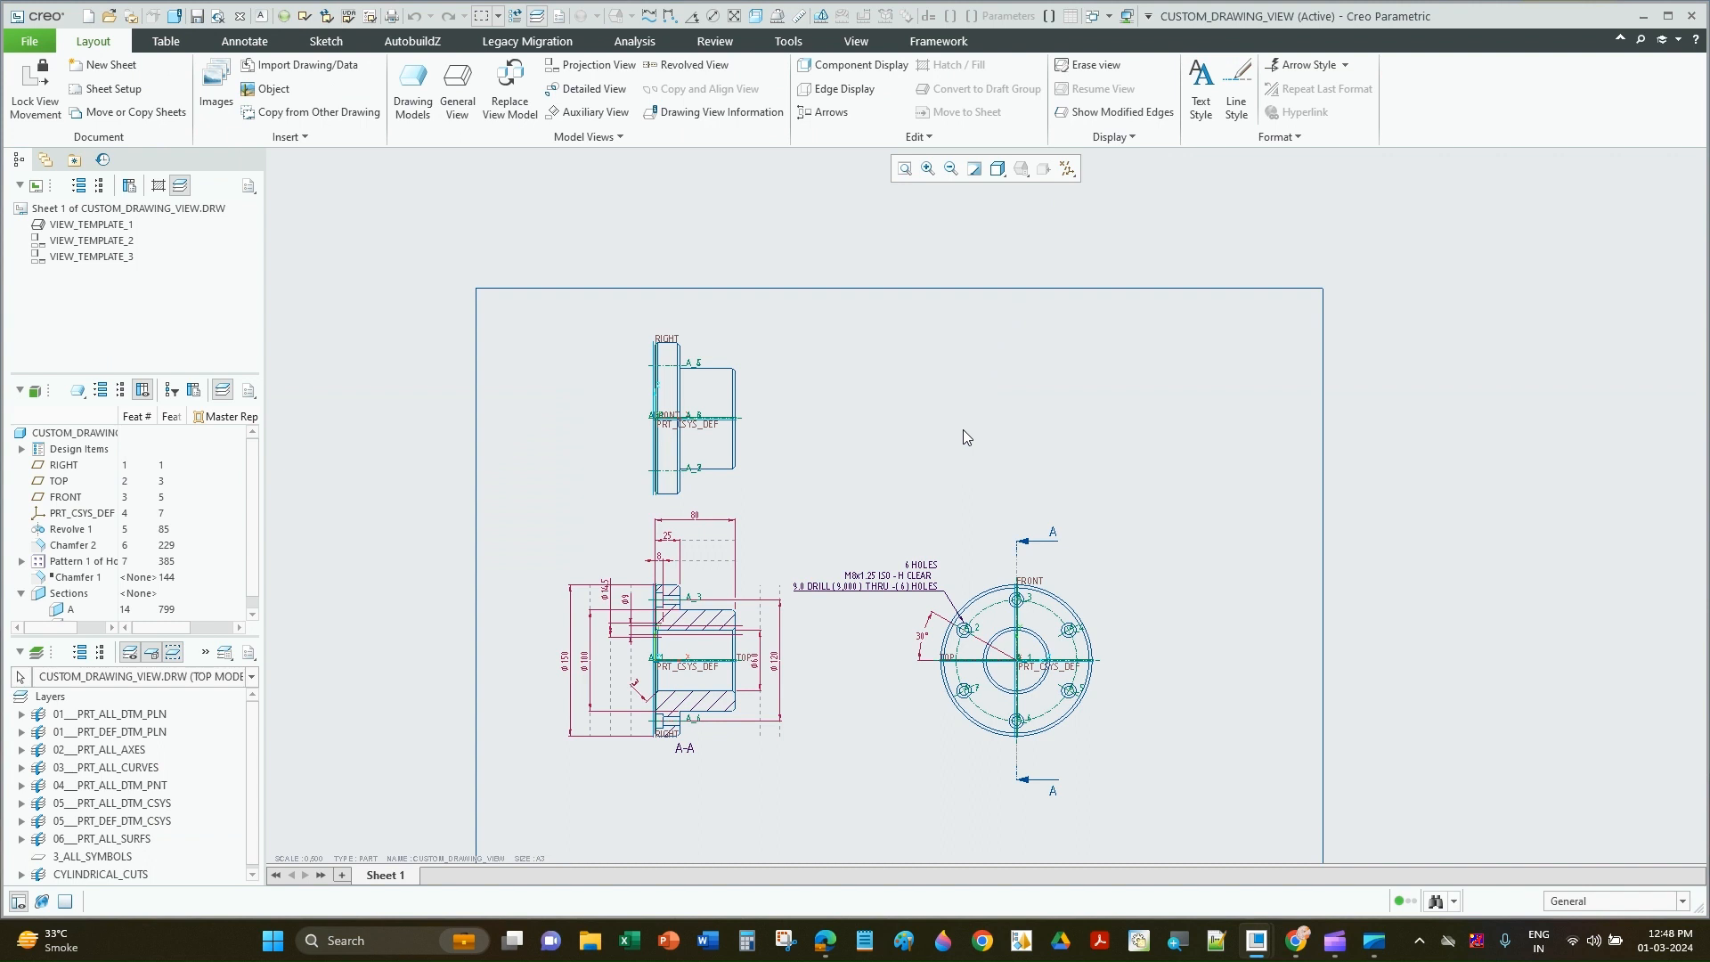
click(457, 87)
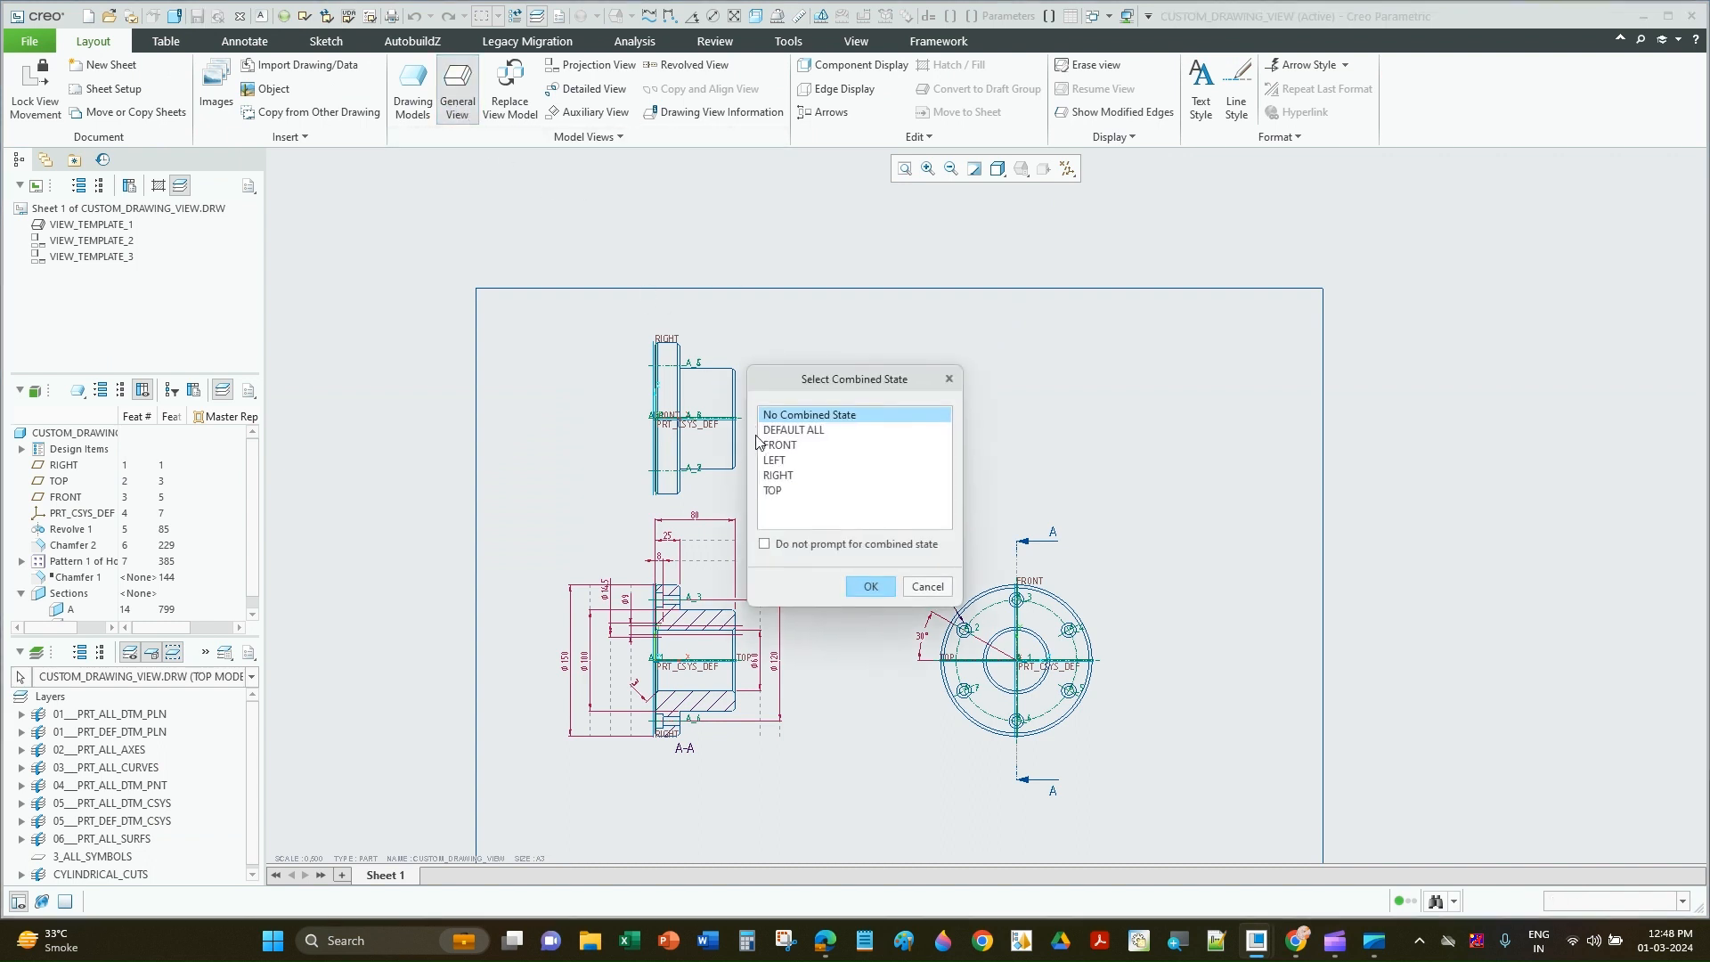
click(798, 431)
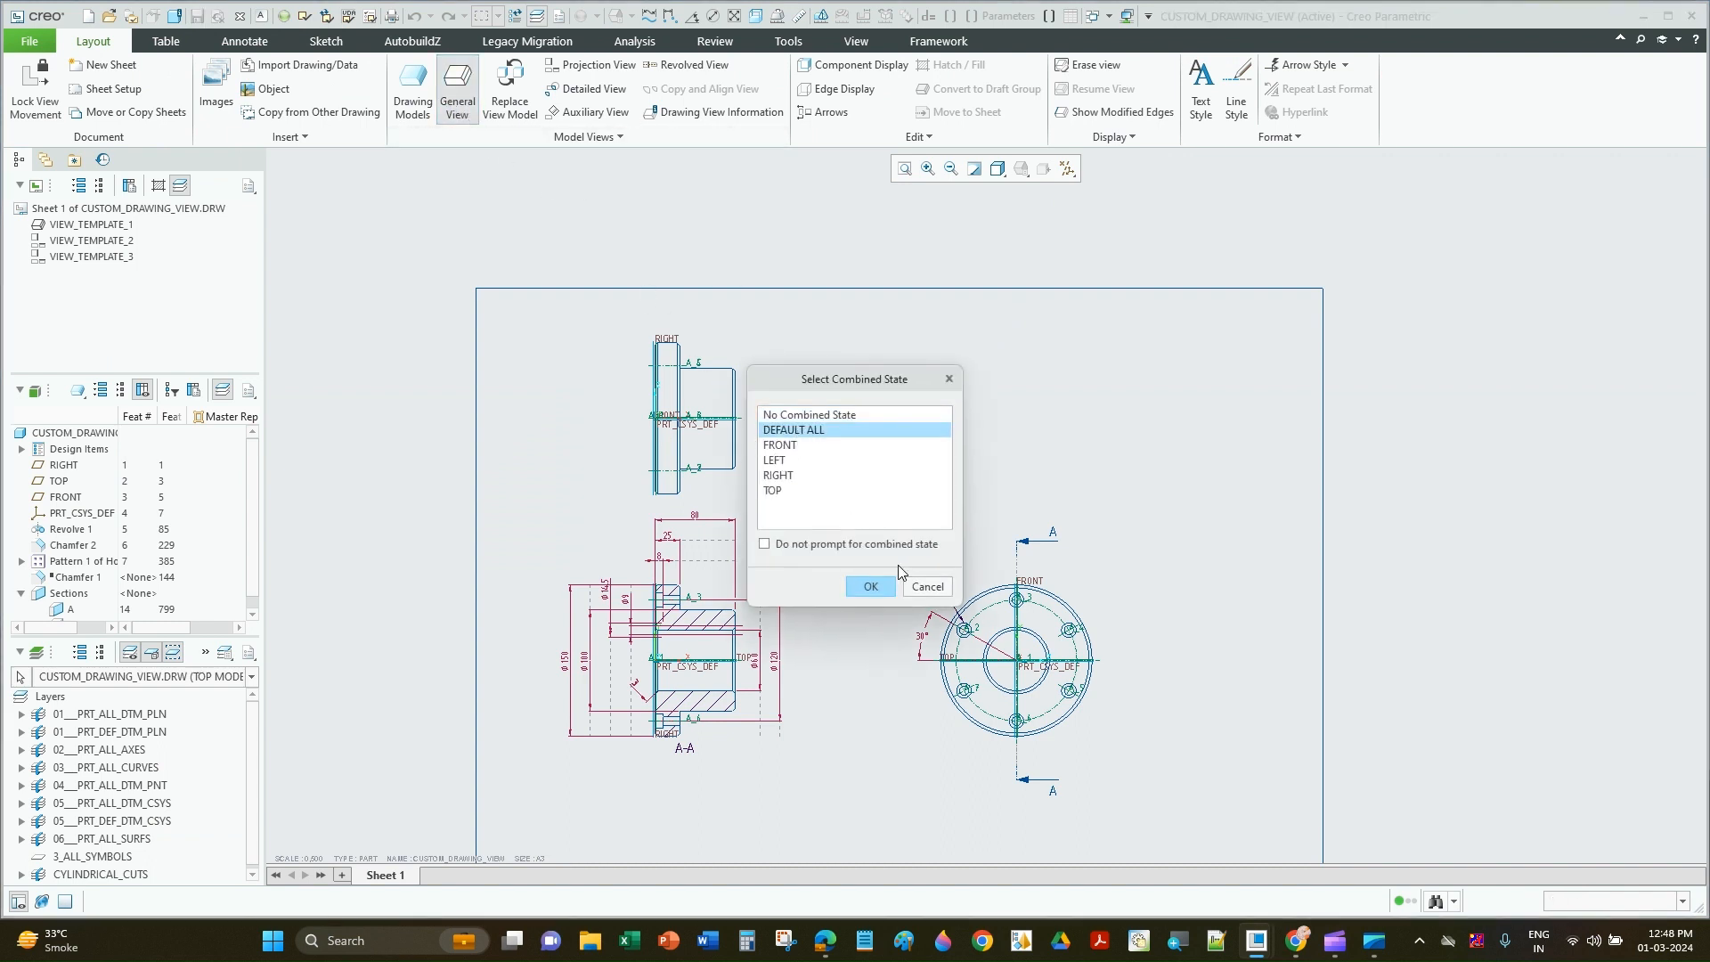
click(868, 588)
click(1046, 408)
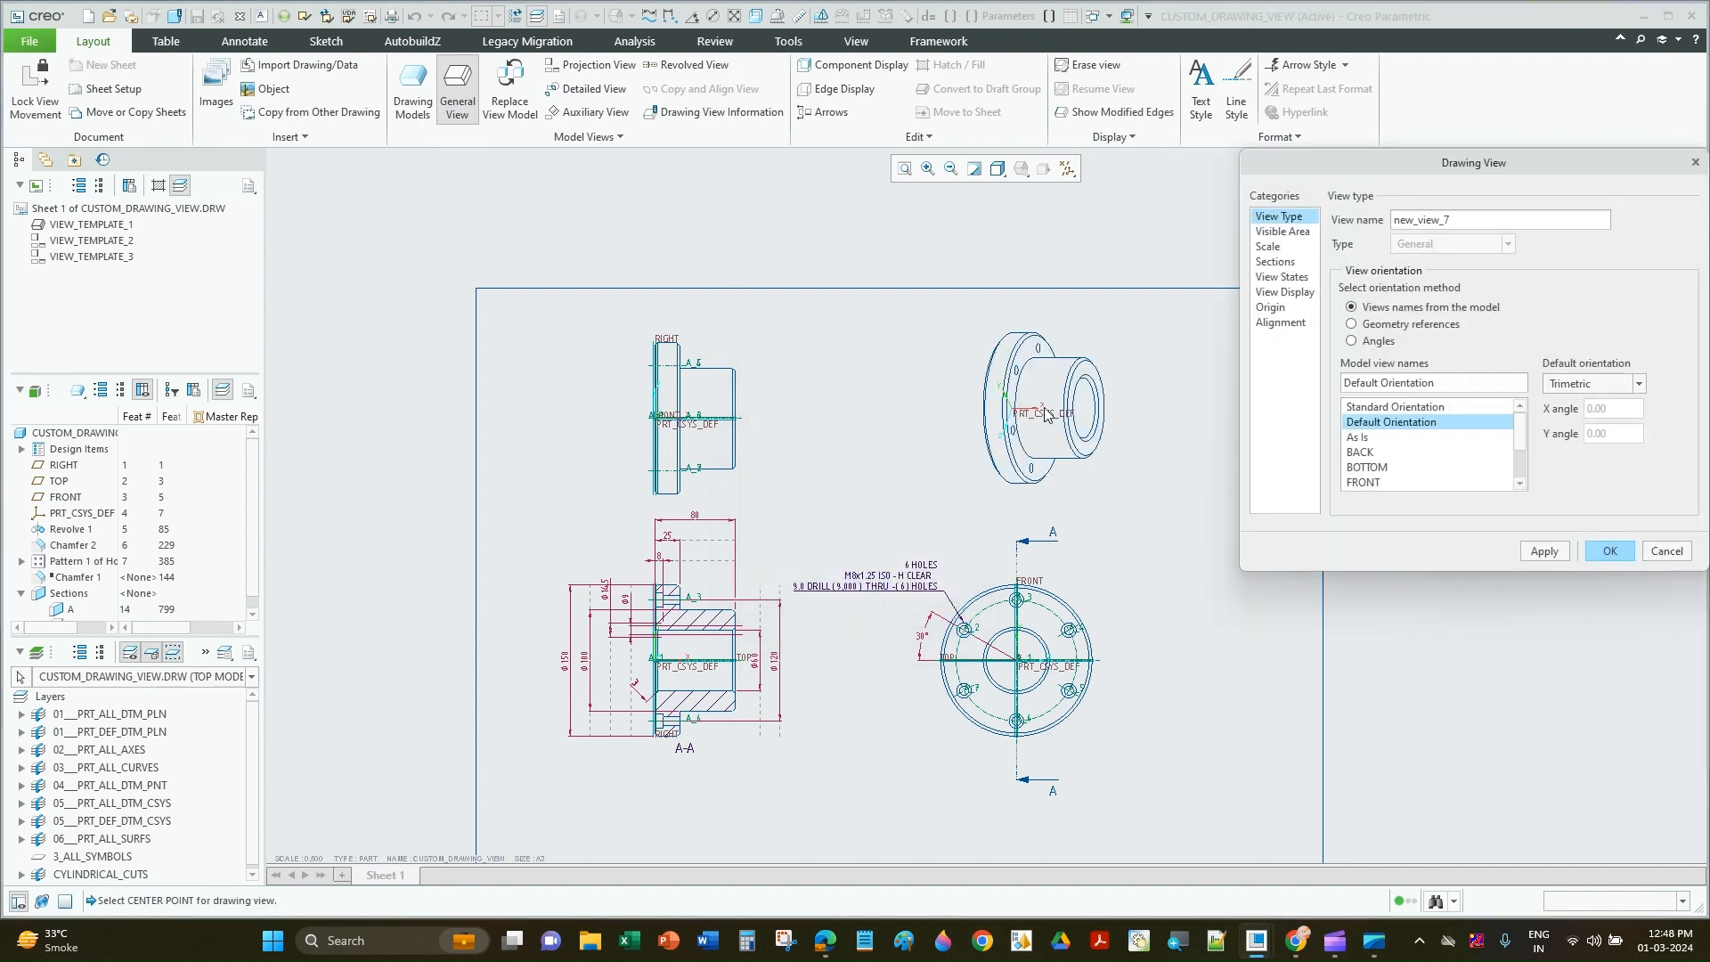
Step: Set the new general view's orientation to the saved model view ISO_DRG_VIEW and apply it
scroll(1407, 455, down, 2)
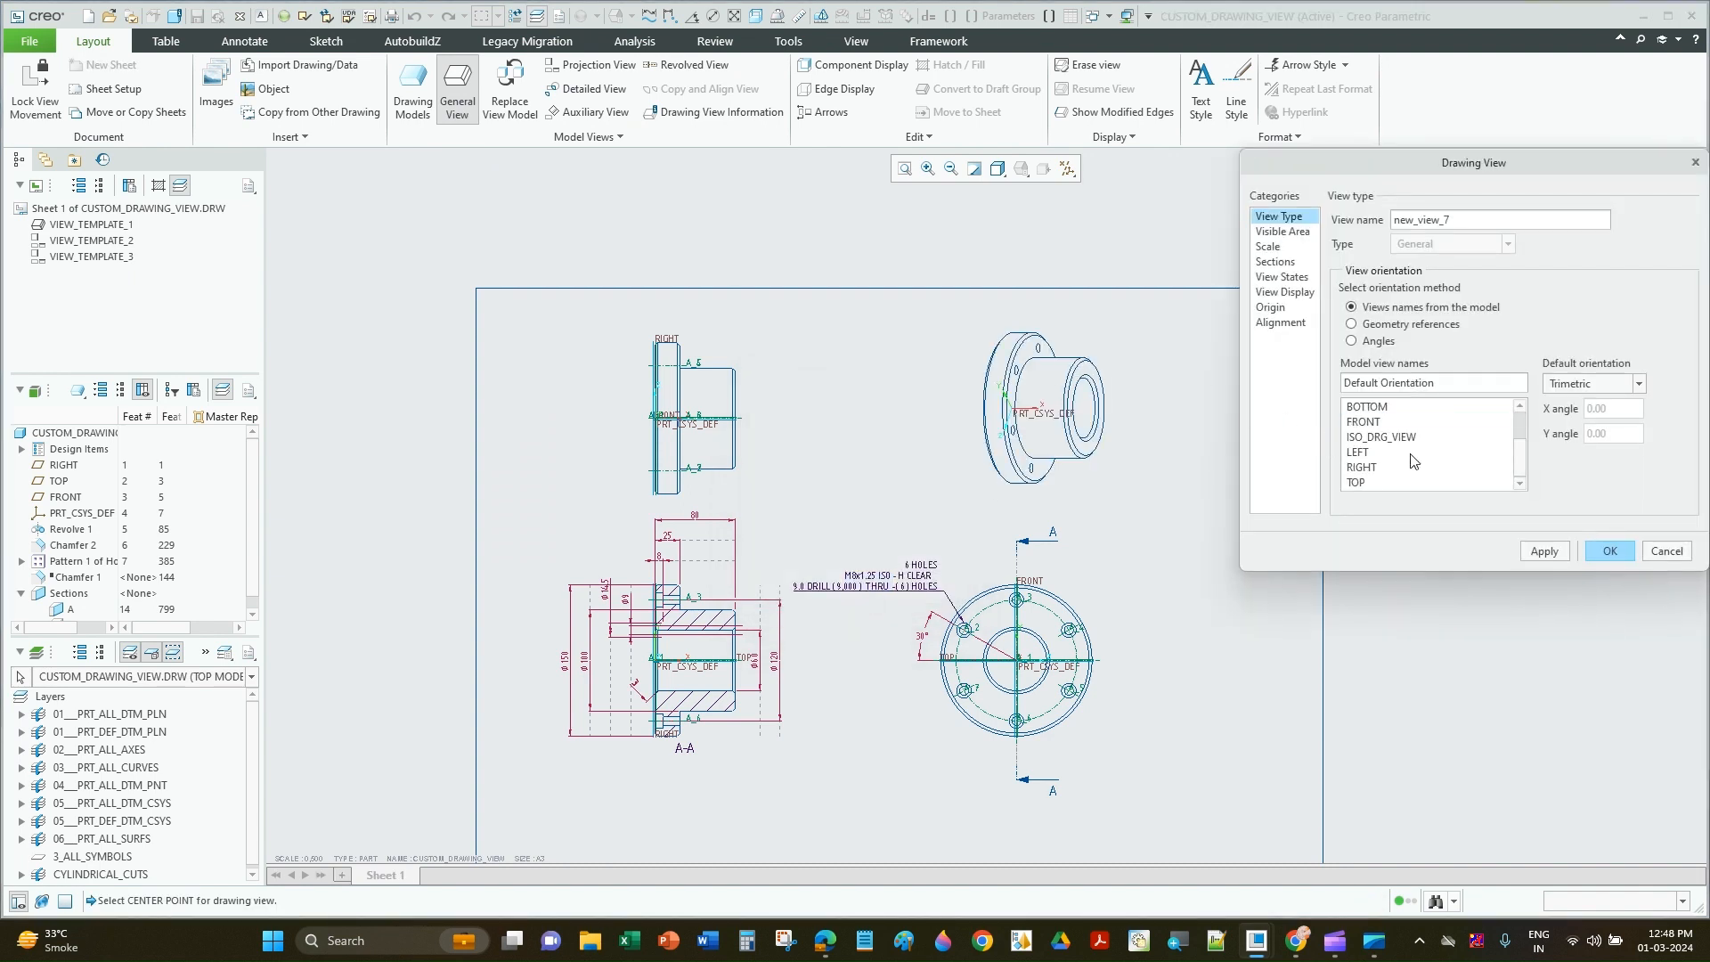
click(1398, 438)
click(1547, 552)
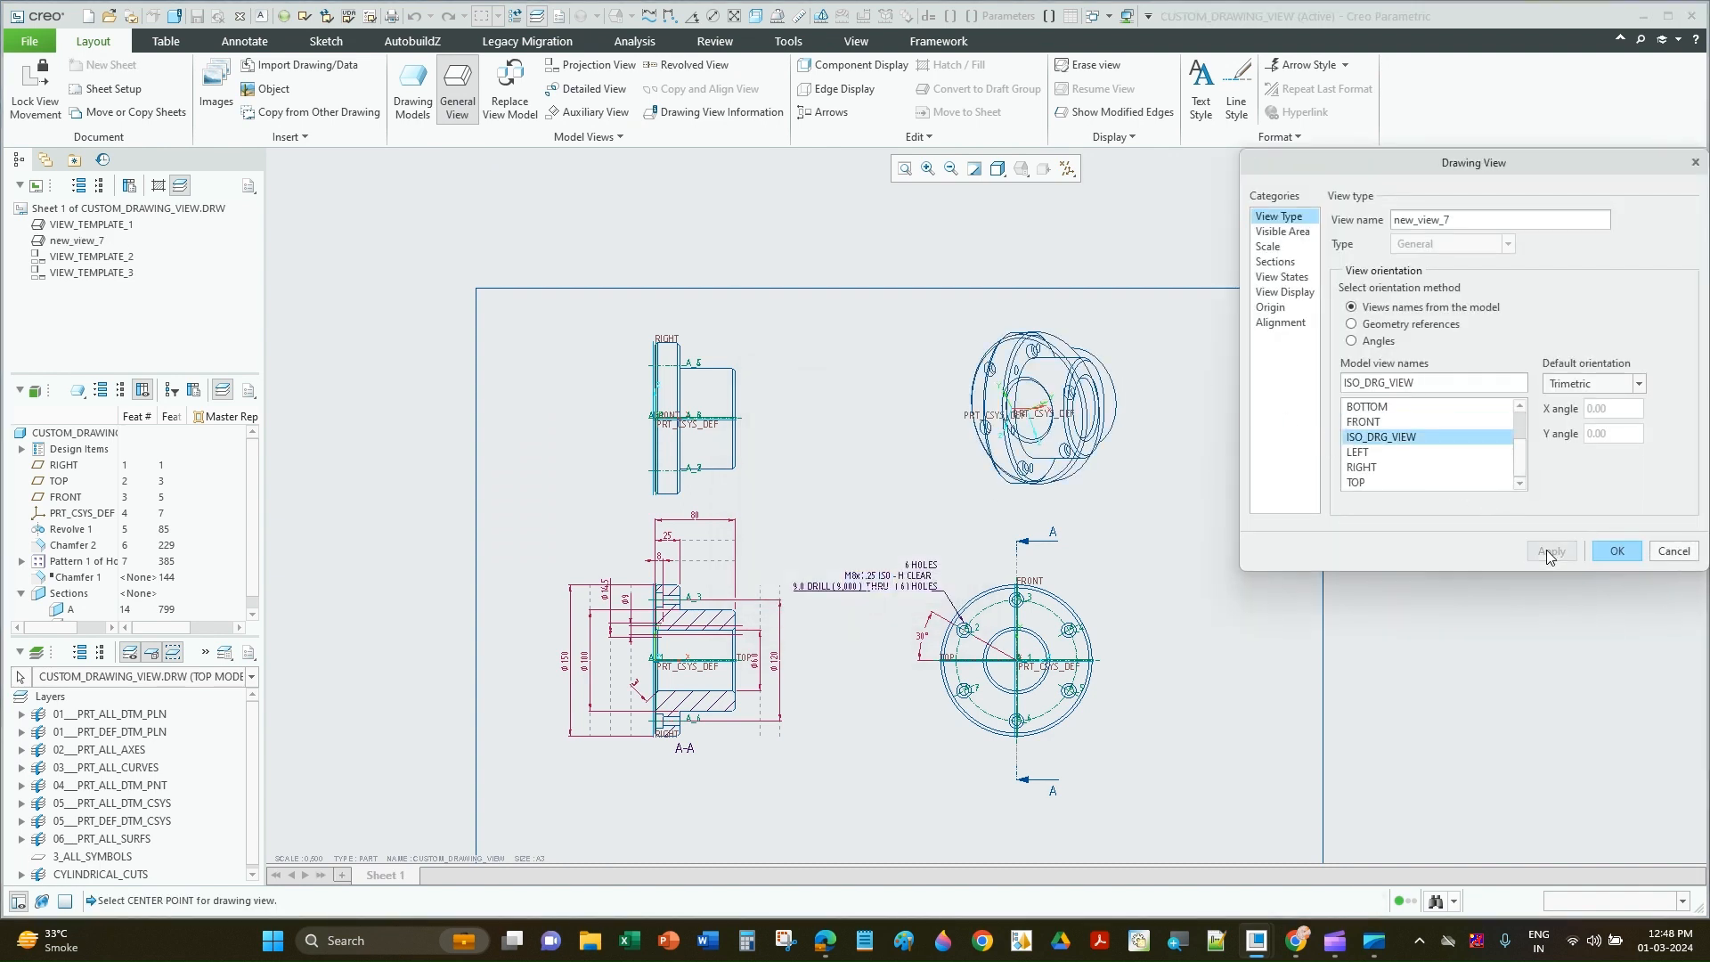
Step: Add section B to the new view as a full 2D cross-section
click(1274, 263)
click(1335, 231)
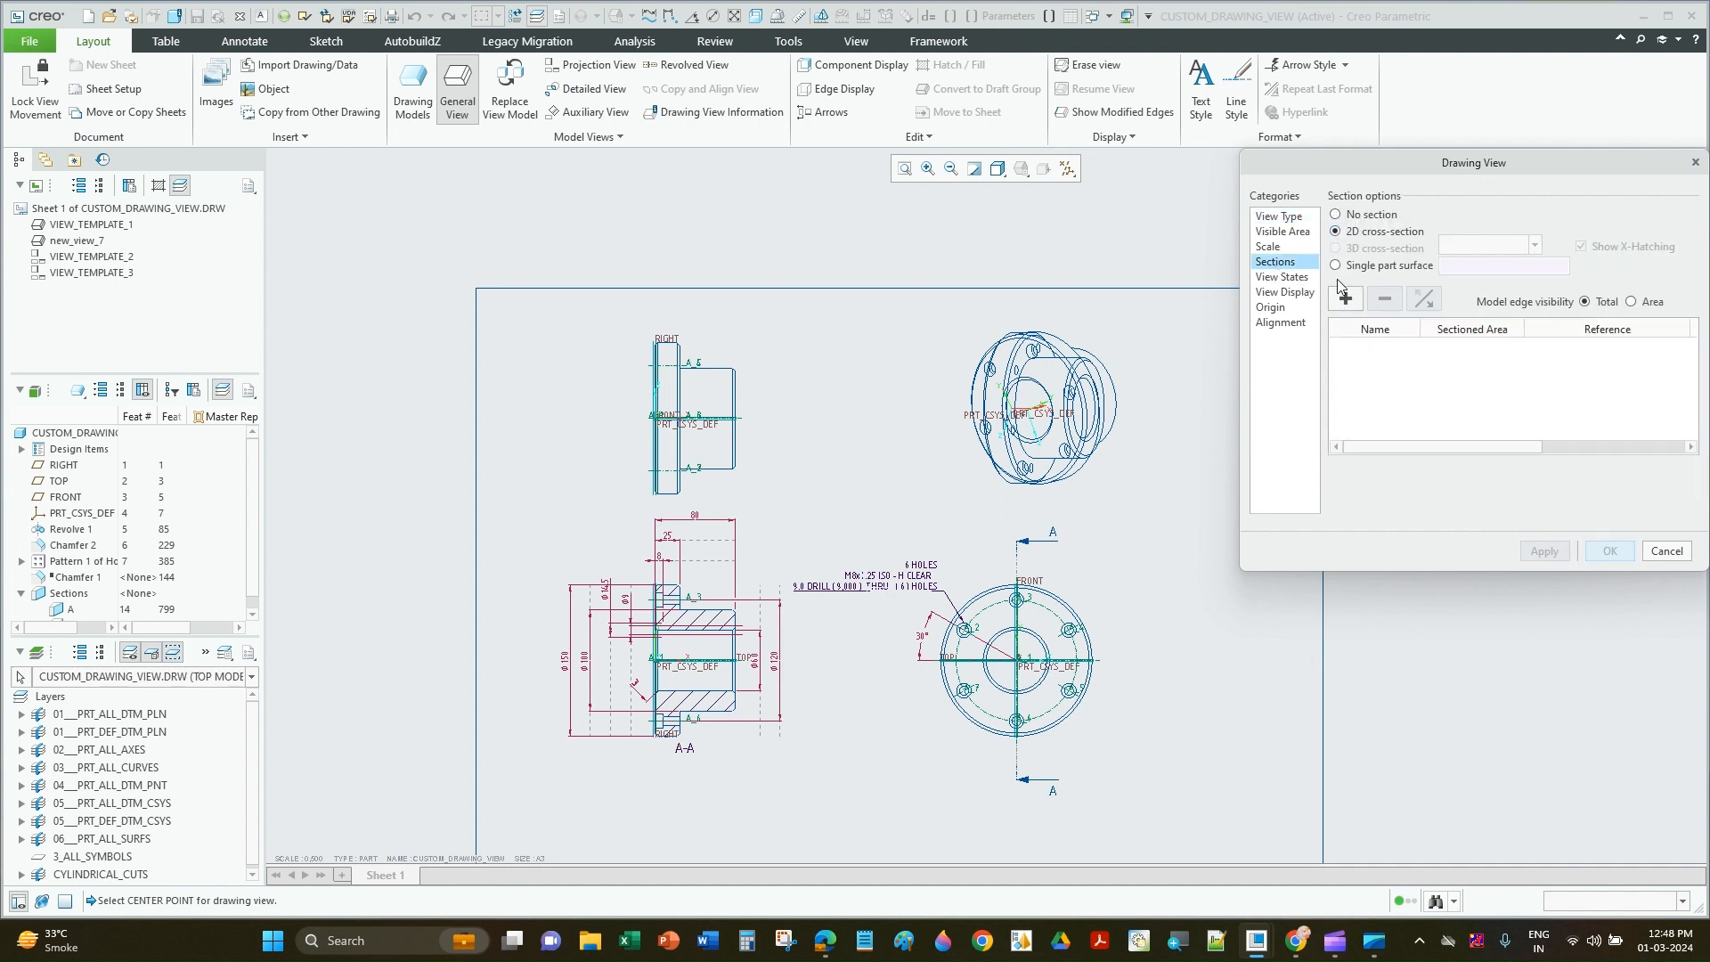
click(1347, 297)
click(1380, 394)
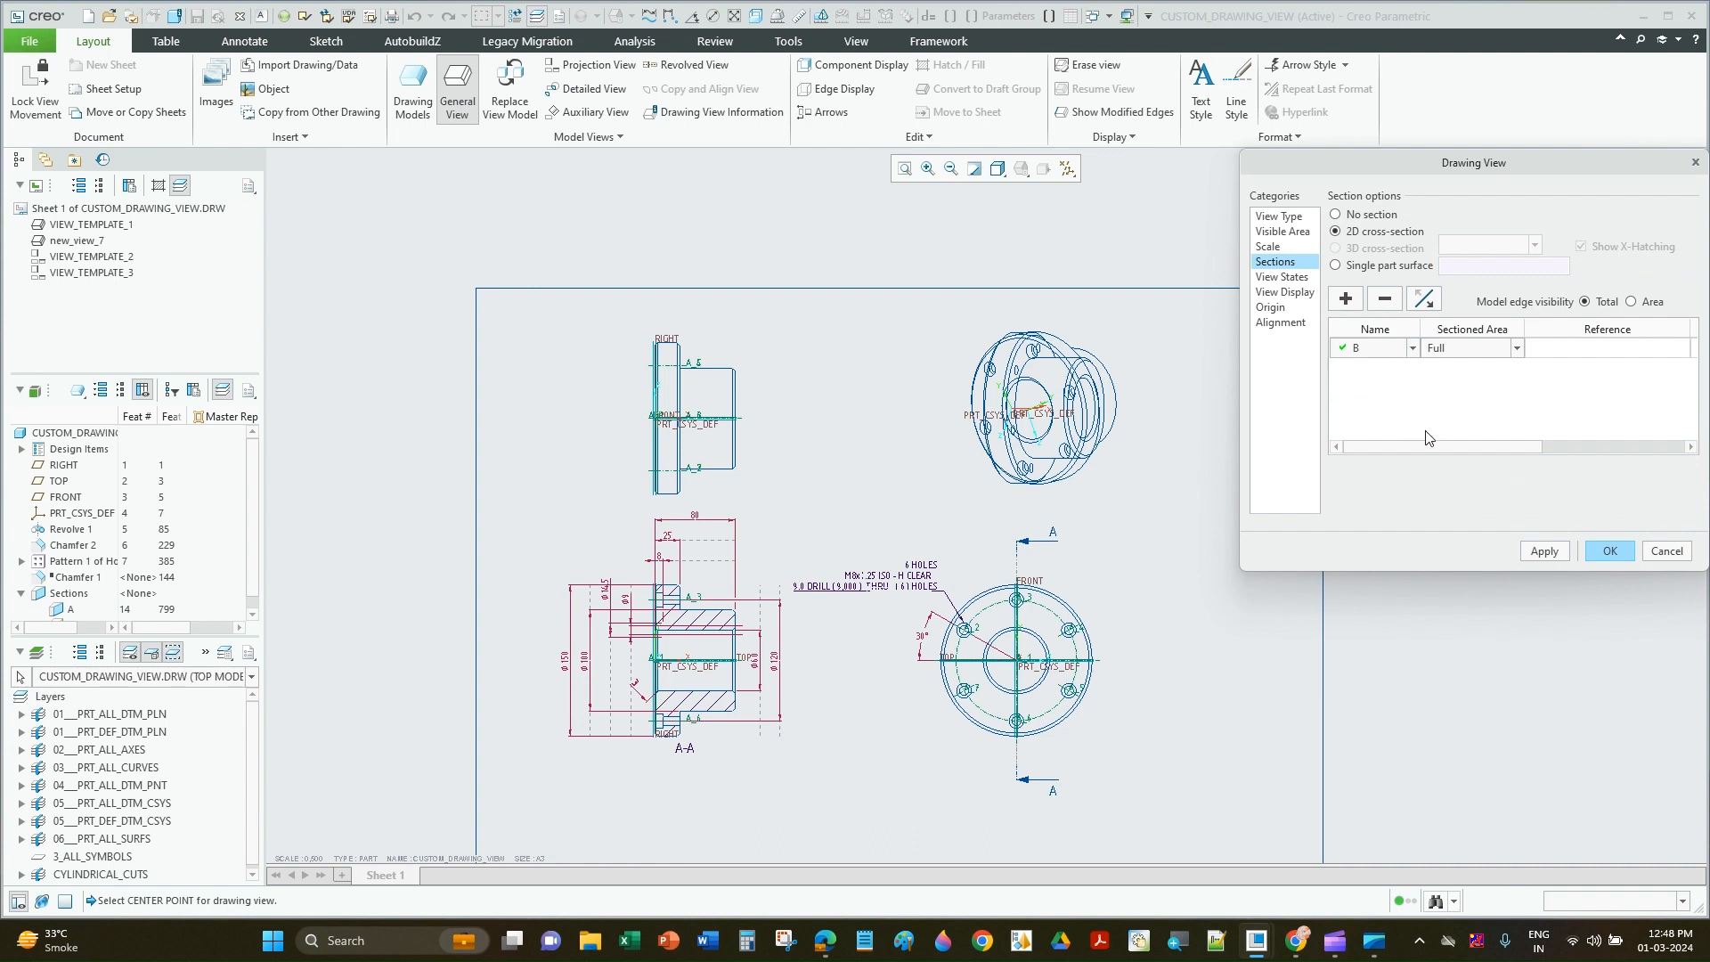
Step: Show section B's arrows on the circular flange view, then apply and accept the view settings
drag(1461, 454, 1601, 454)
click(1616, 349)
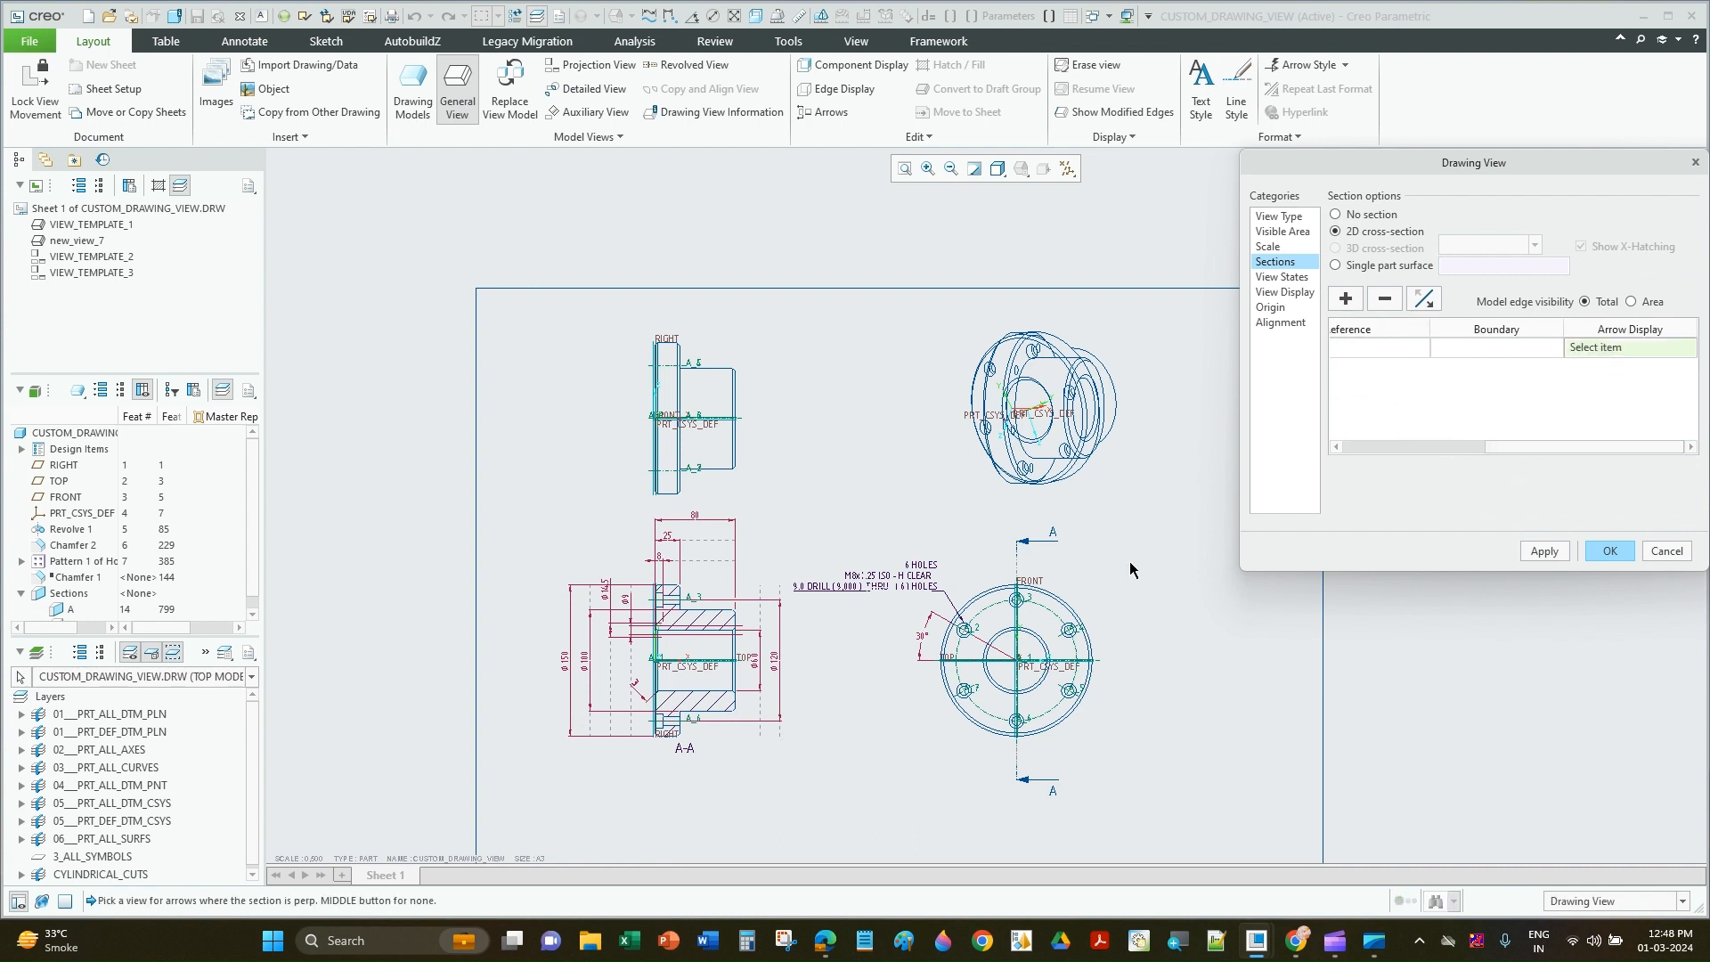
click(1061, 589)
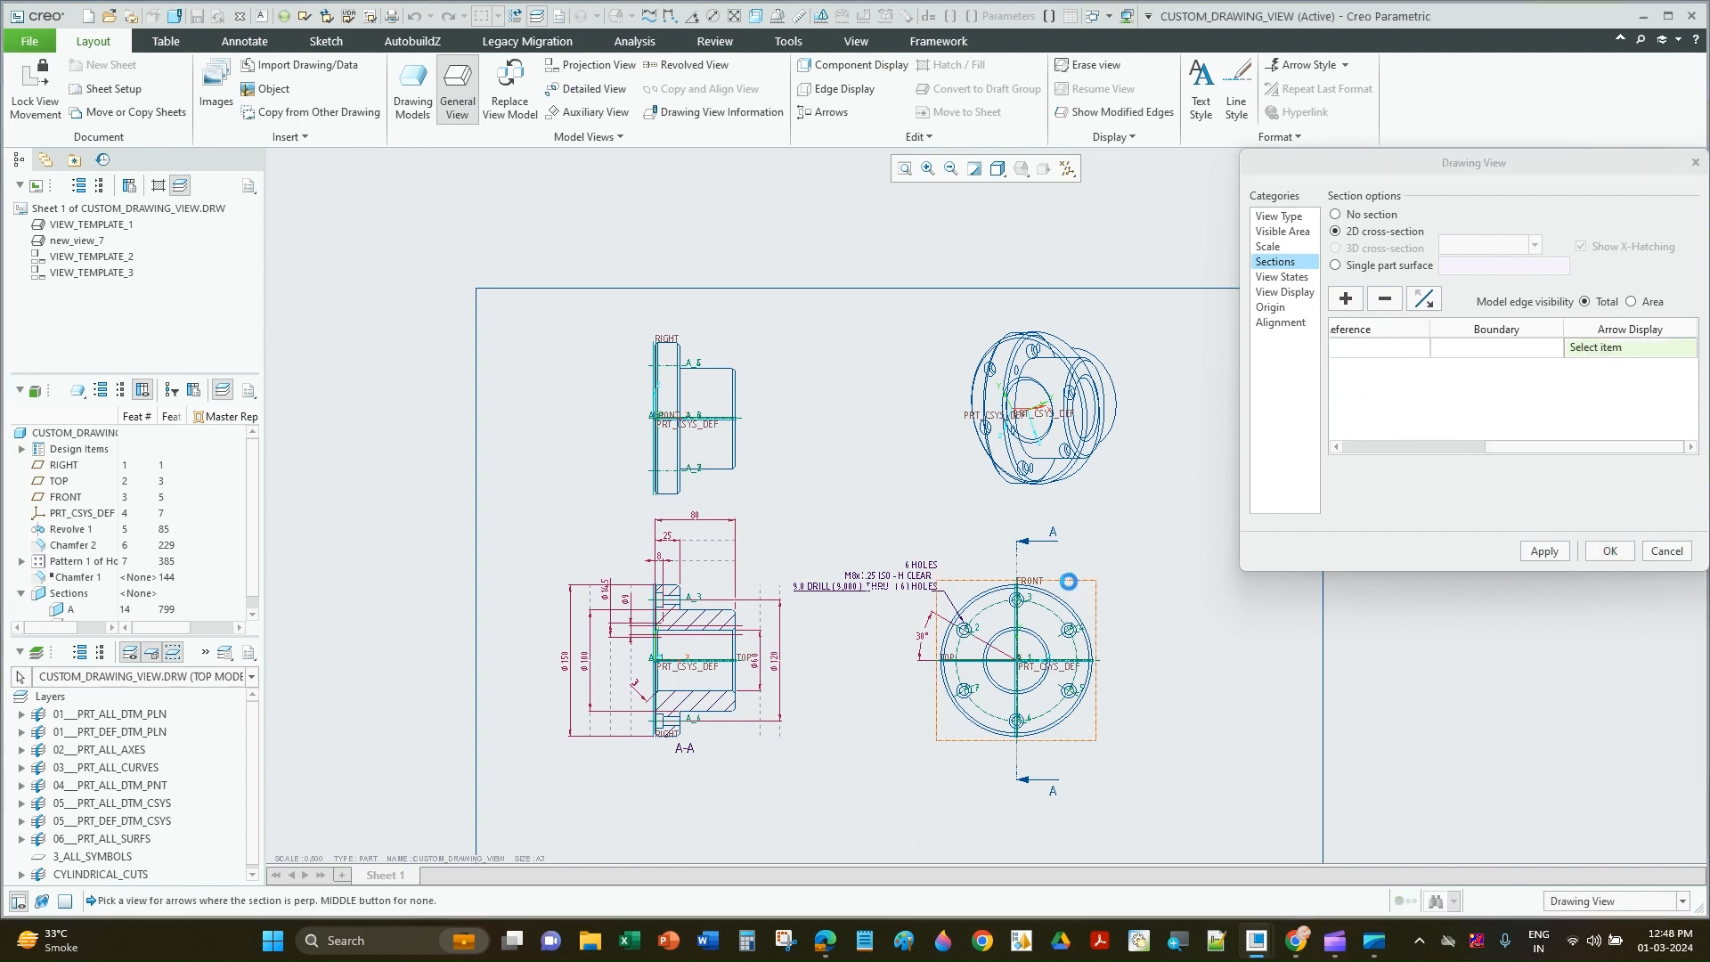
click(1550, 552)
click(1617, 551)
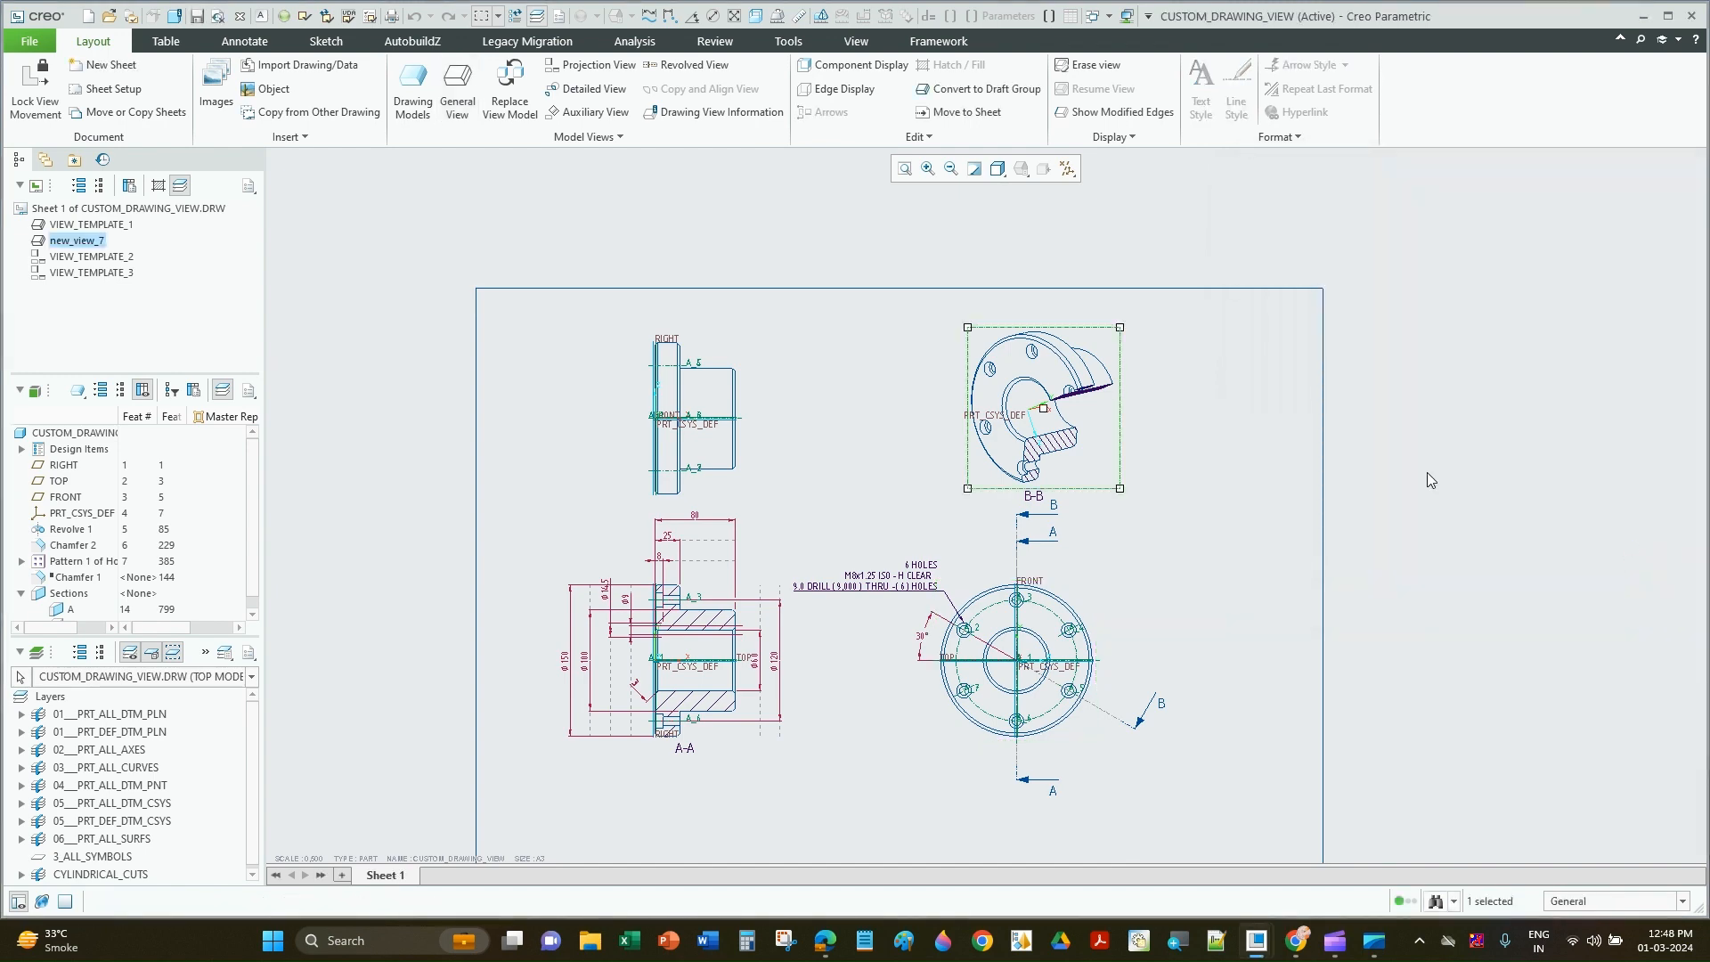
Step: Deselect the section B-B view and turn off the display of all datum features in the drawing
scroll(1167, 570, up, 1)
click(1184, 563)
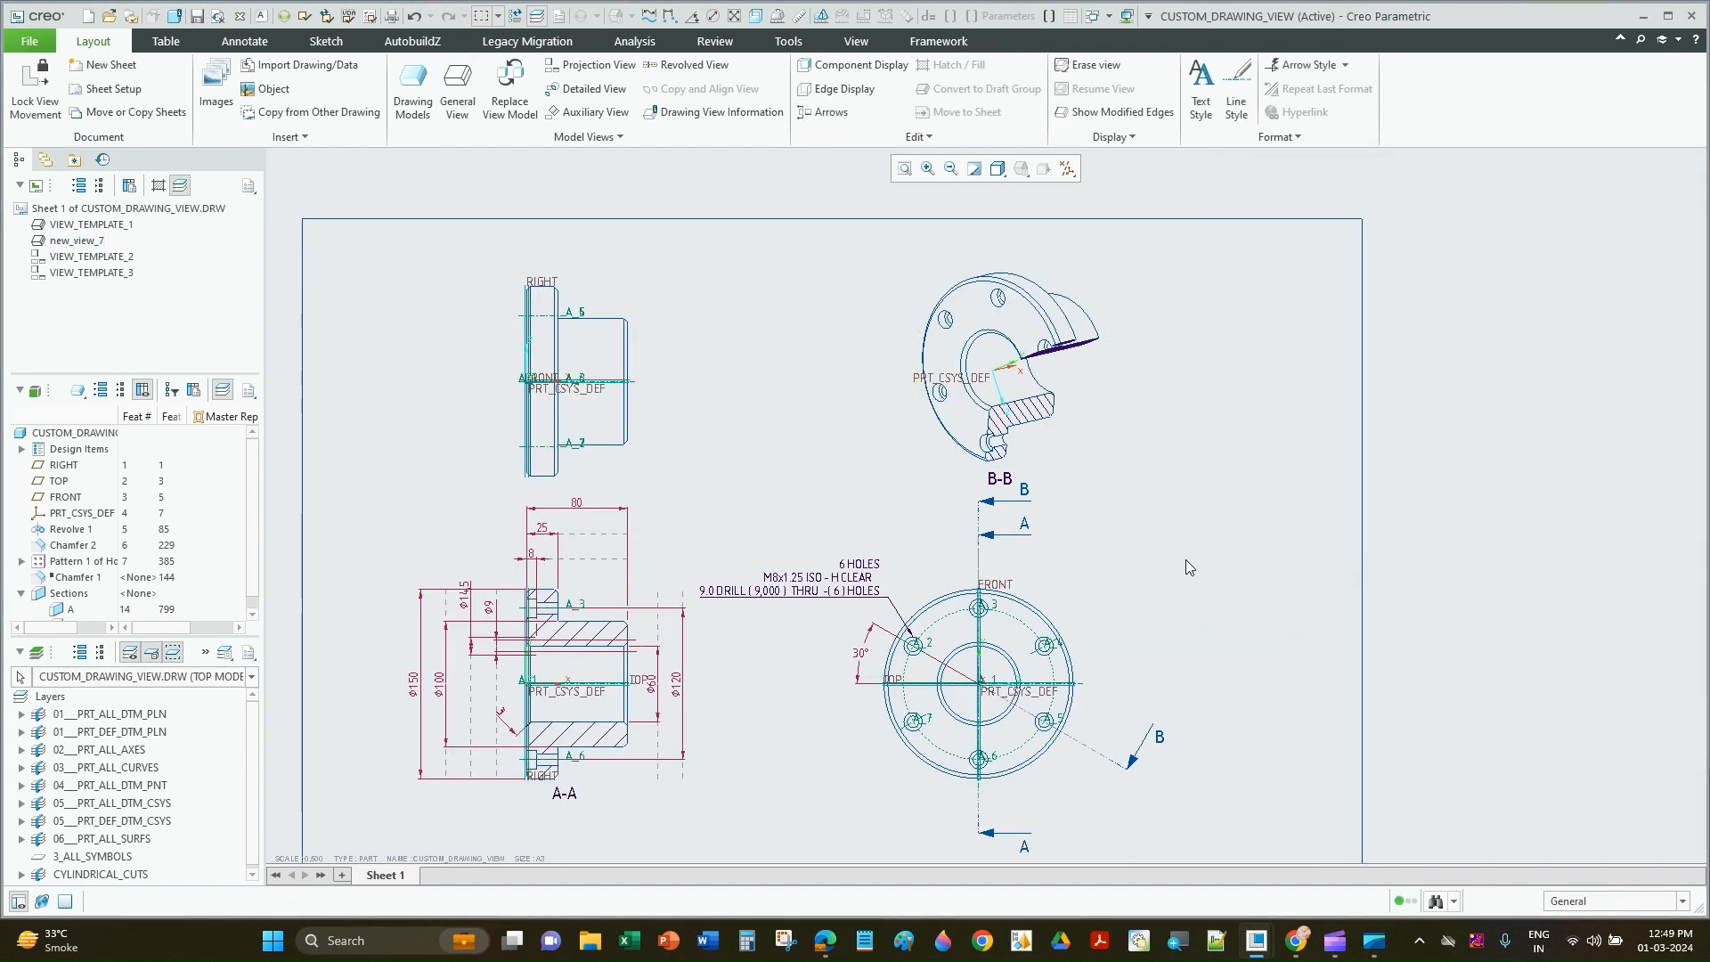
click(1068, 168)
click(1110, 192)
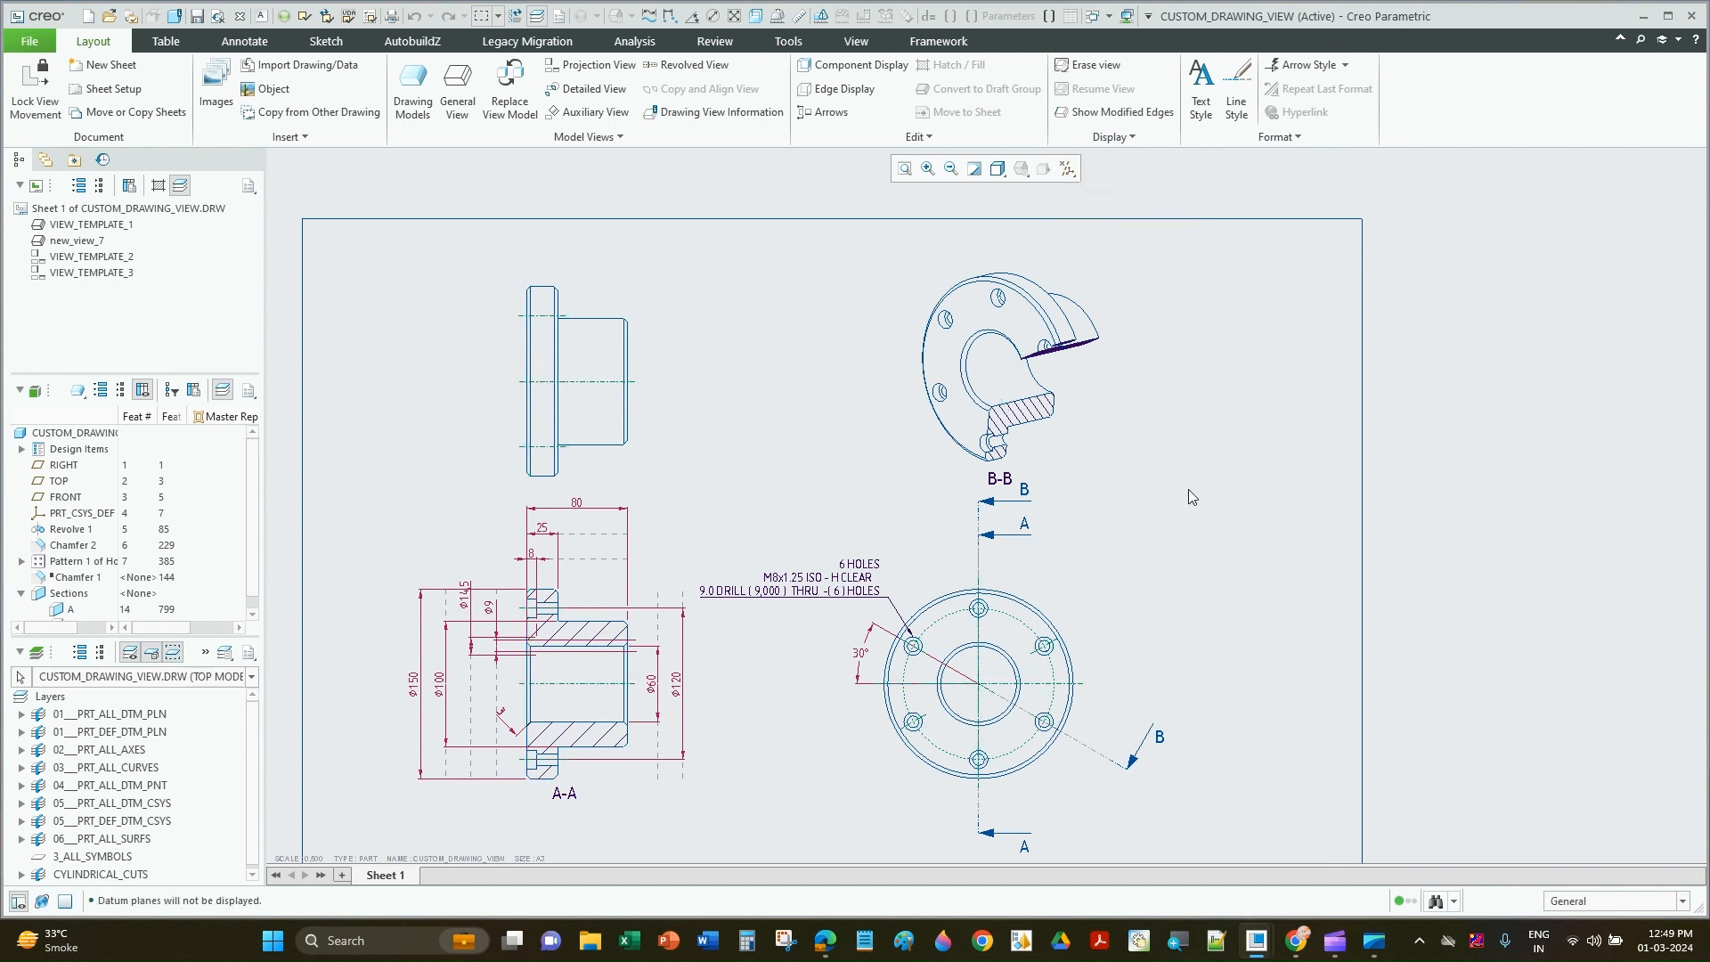
scroll(847, 316, down, 1)
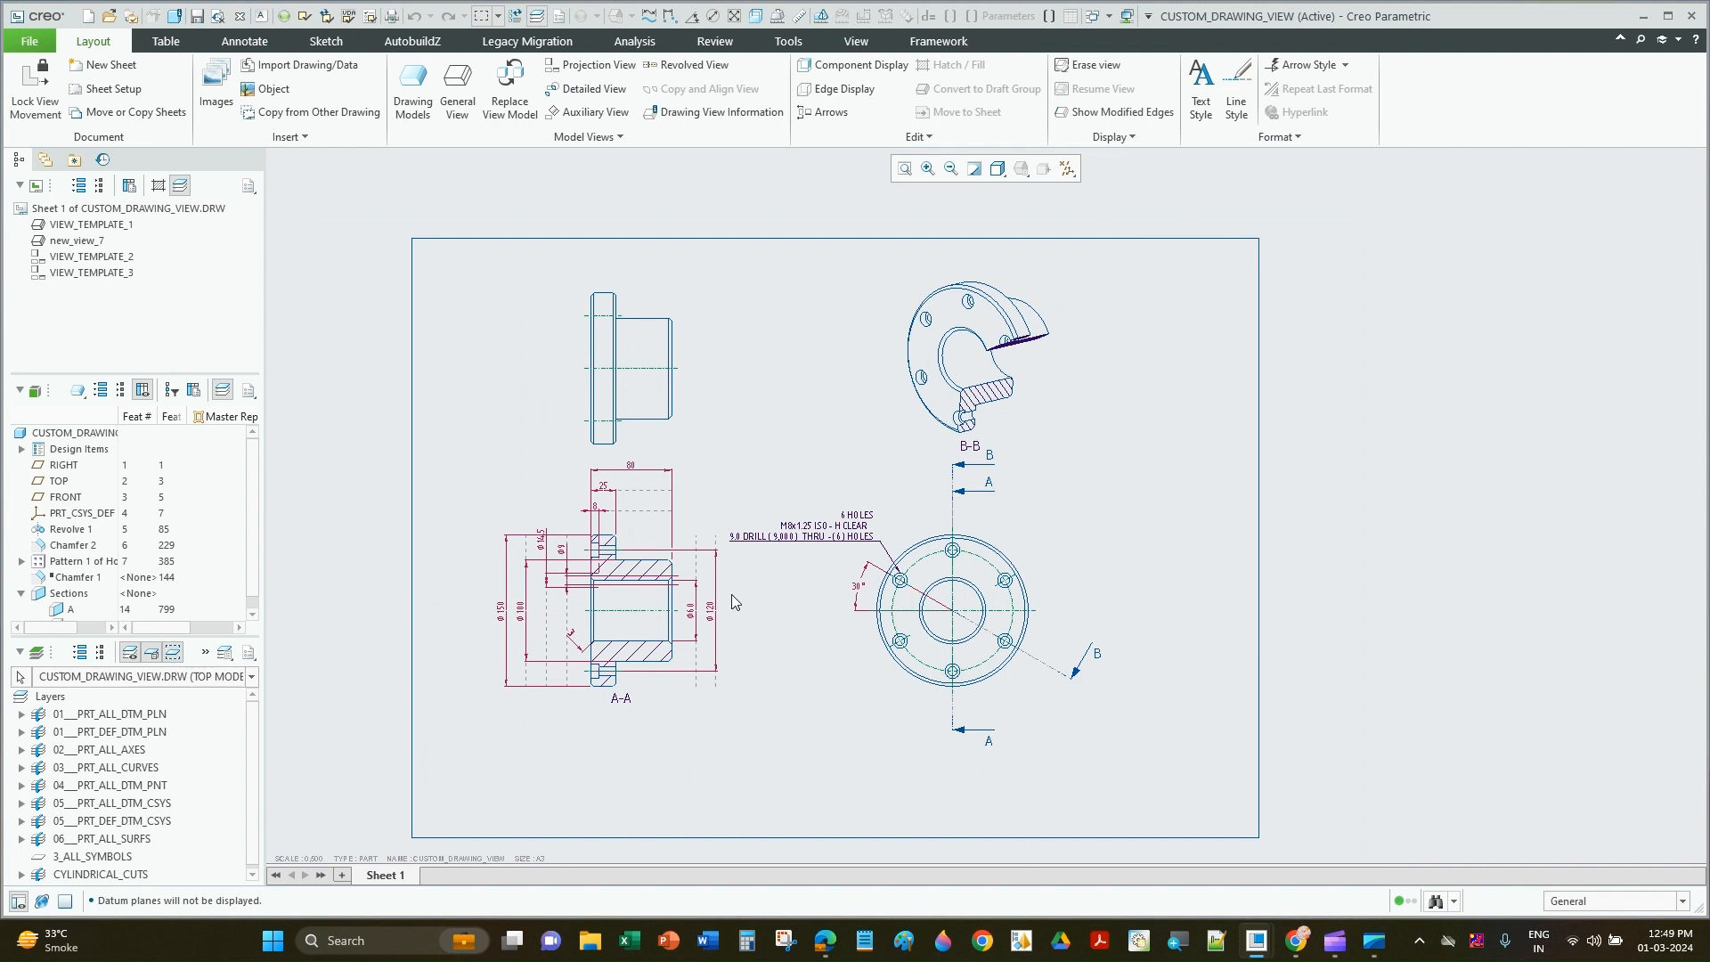